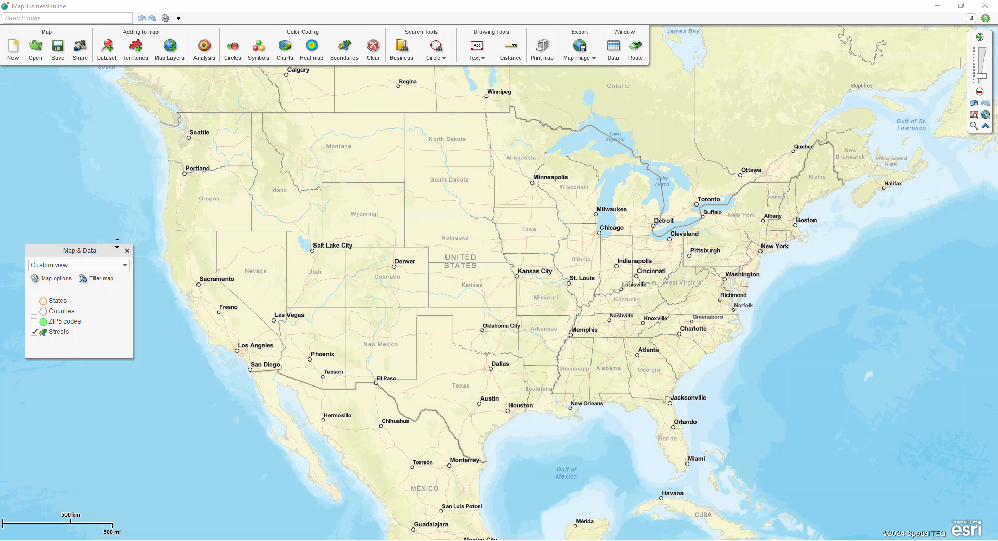
- Move the Map & Data window up over the ocean off the Oregon coast, and close and reopen it
drag(110, 254, 141, 187)
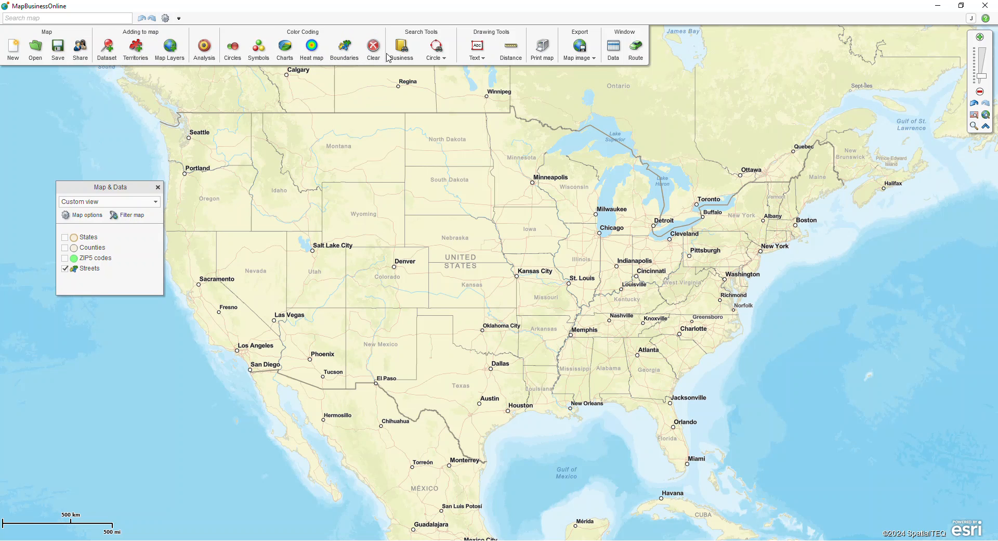
drag(110, 191, 94, 194)
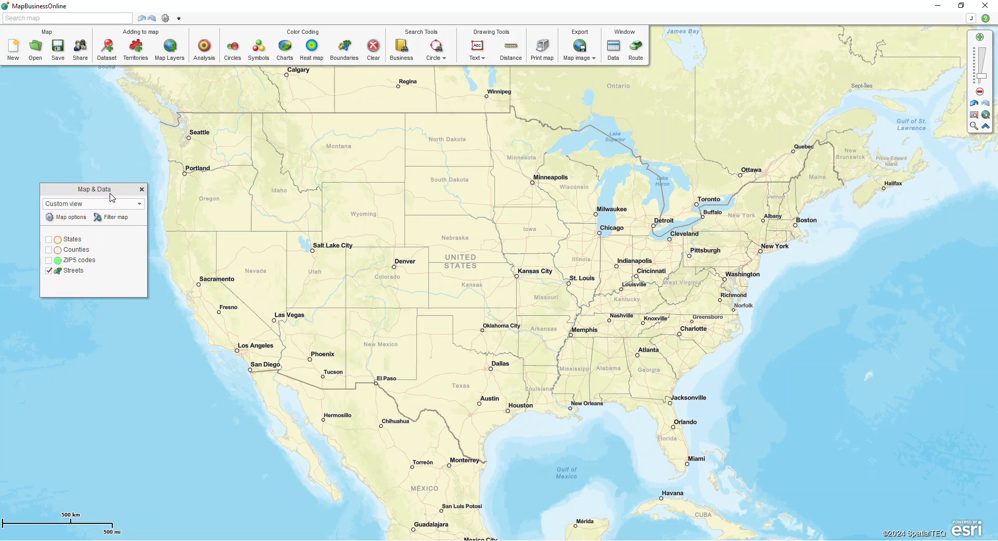
click(142, 189)
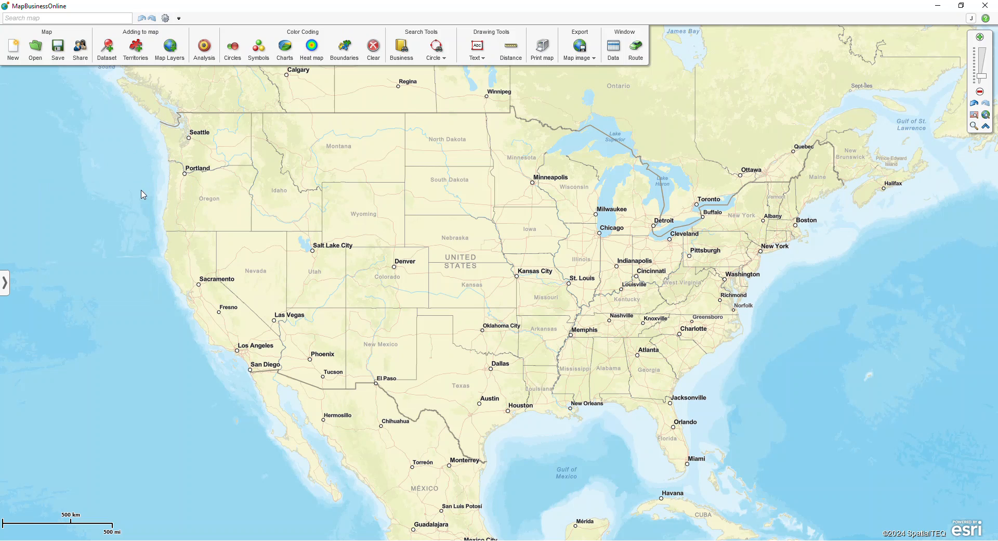
click(5, 285)
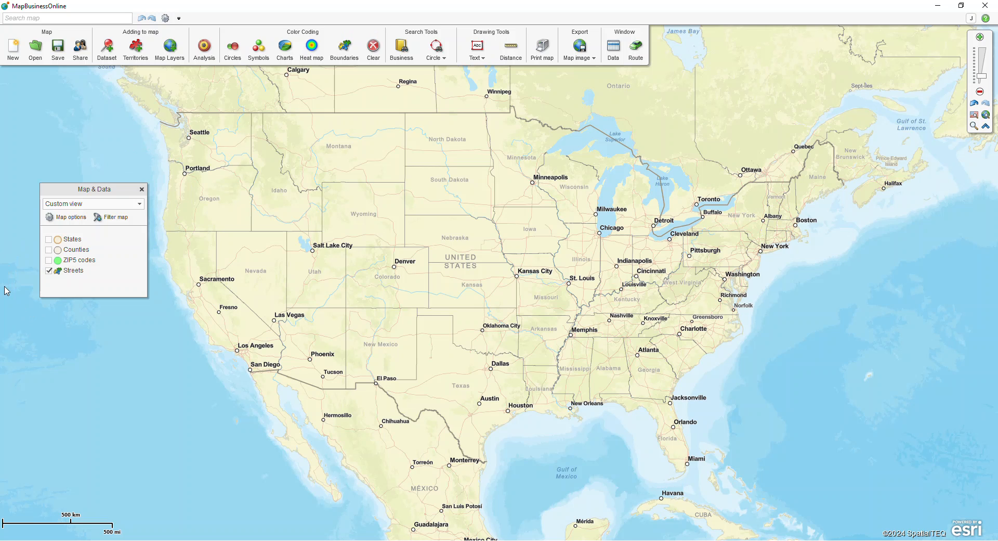
- Turn on the ZIP5 codes and States layers on the map, keeping the Custom view
click(140, 204)
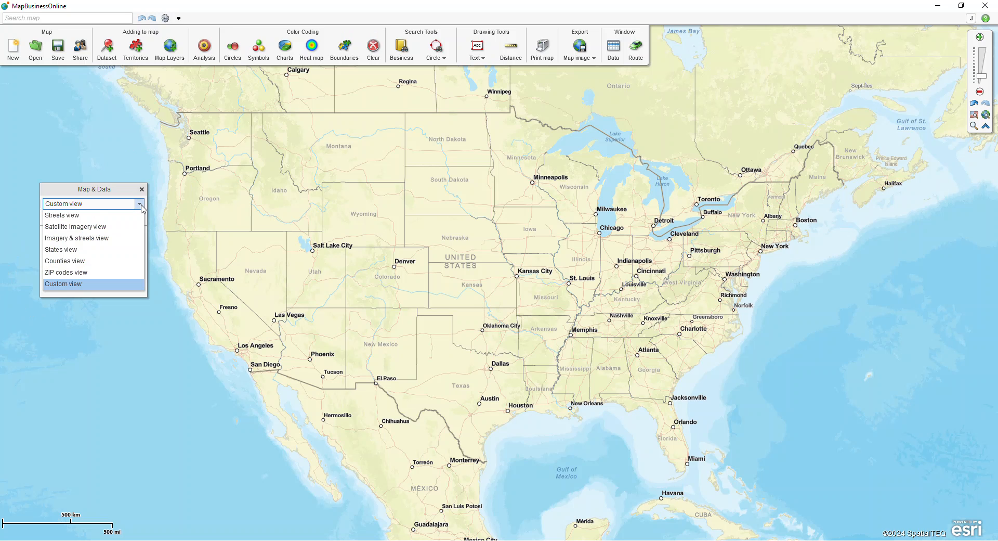
click(140, 205)
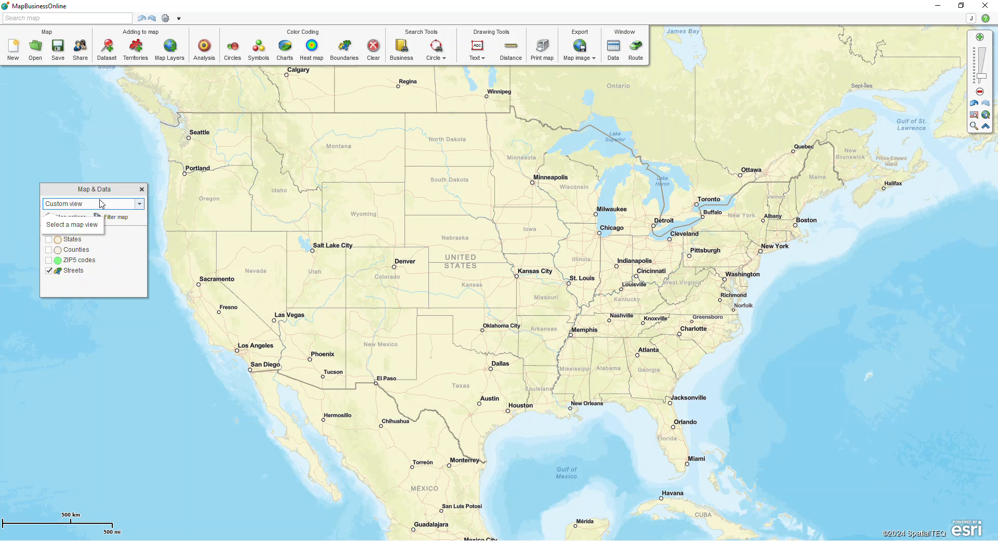
click(50, 262)
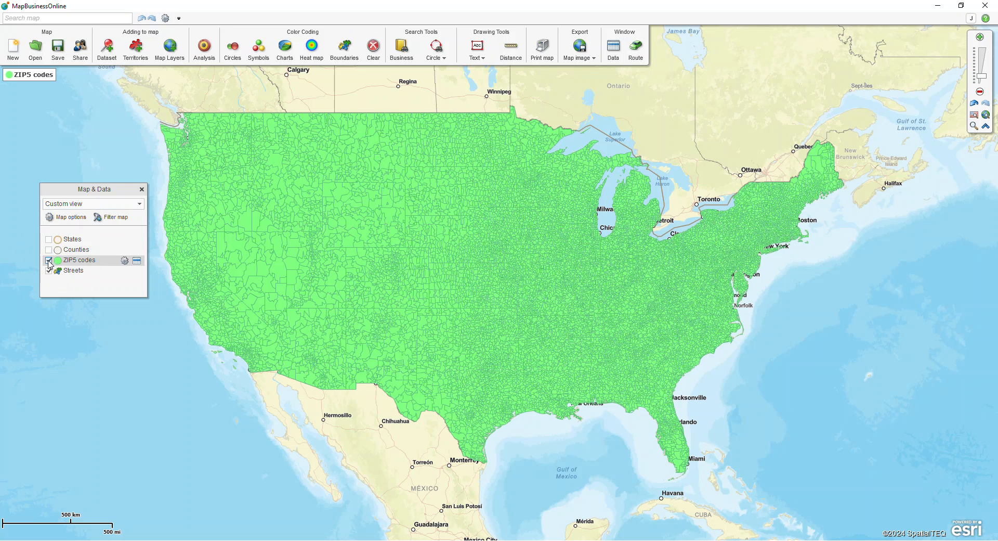
click(50, 241)
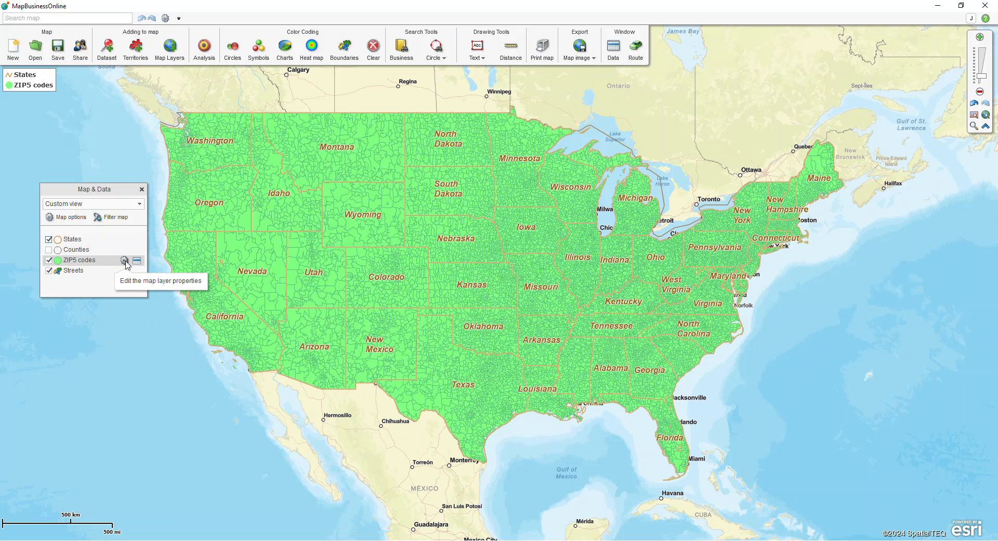
- Set the fill transparency of the ZIP5 codes layer to 90%
click(125, 261)
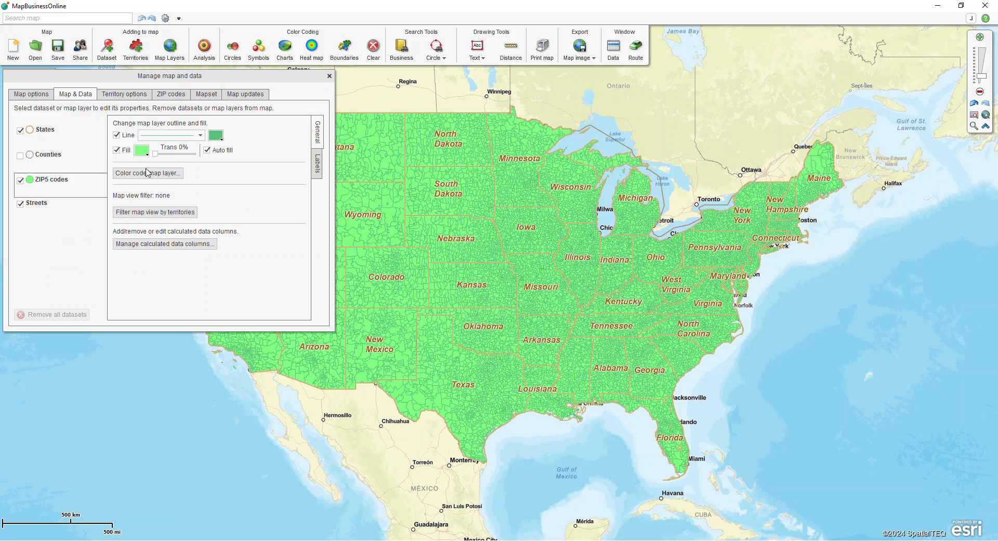
key(ctrl)
key(ctrl)
drag(161, 157, 195, 159)
key(ctrl)
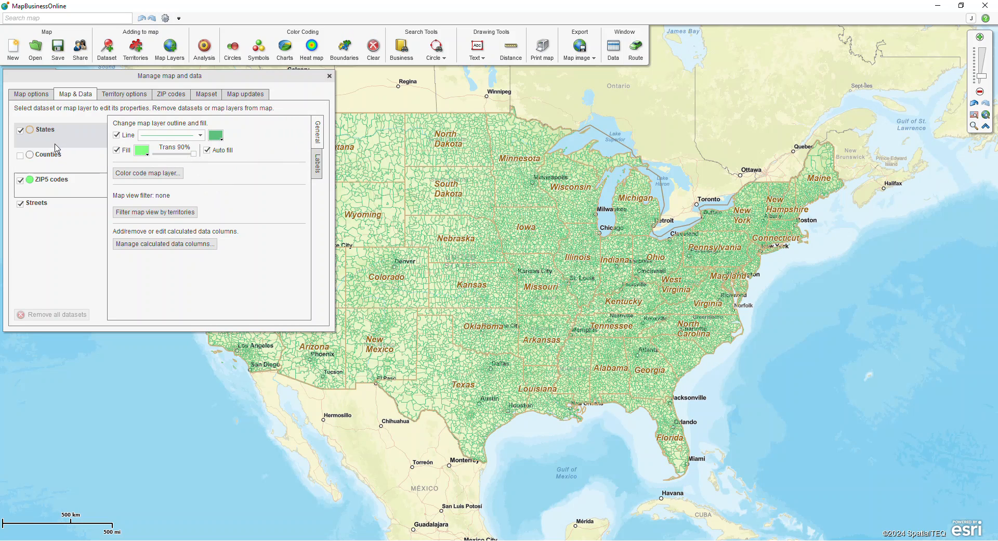
- Give the States layer a thick black outline
key(ctrl)
click(60, 141)
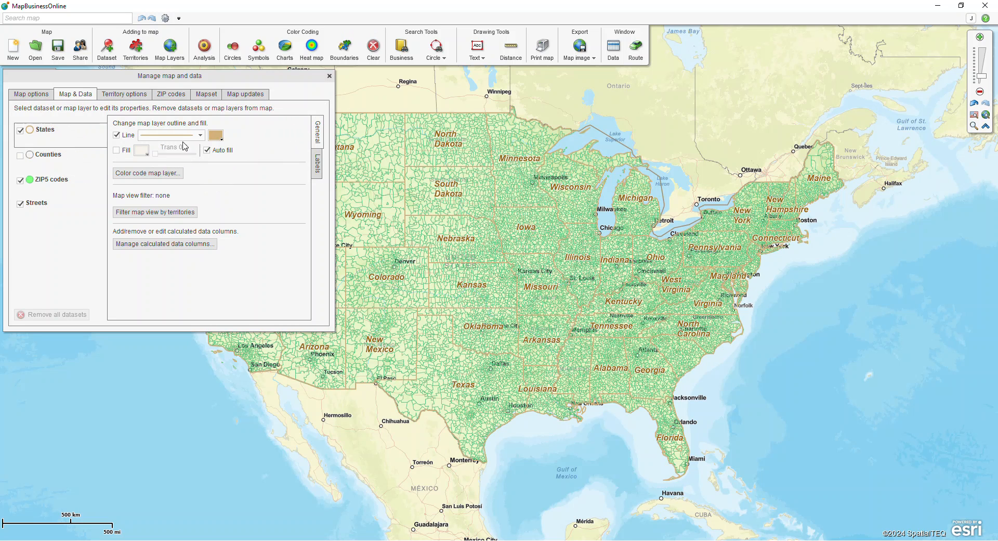
click(215, 136)
click(214, 163)
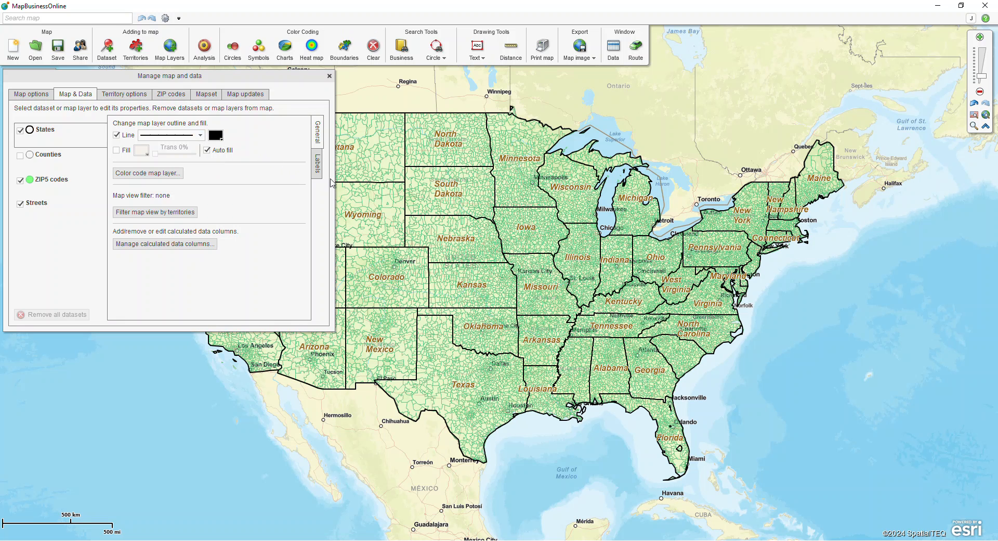
- Format the States layer's auto-labels as black text in Normal size and close the layer settings
key(ctrl)
click(318, 166)
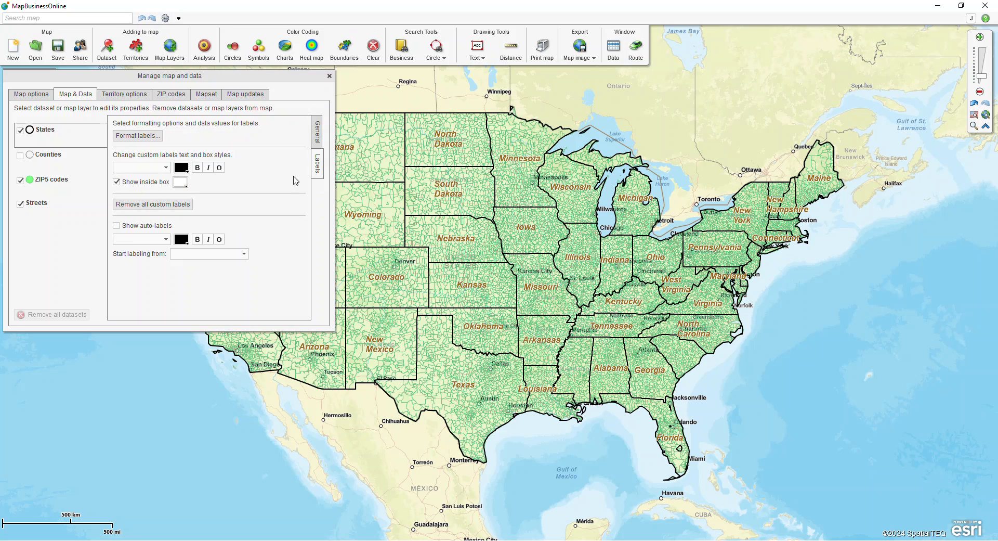
click(181, 239)
click(180, 268)
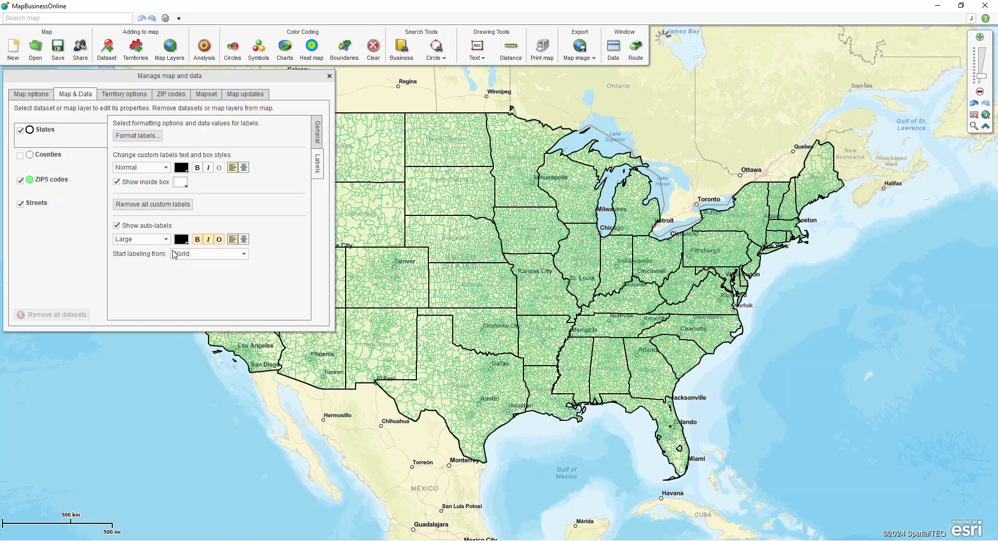
click(142, 239)
click(139, 257)
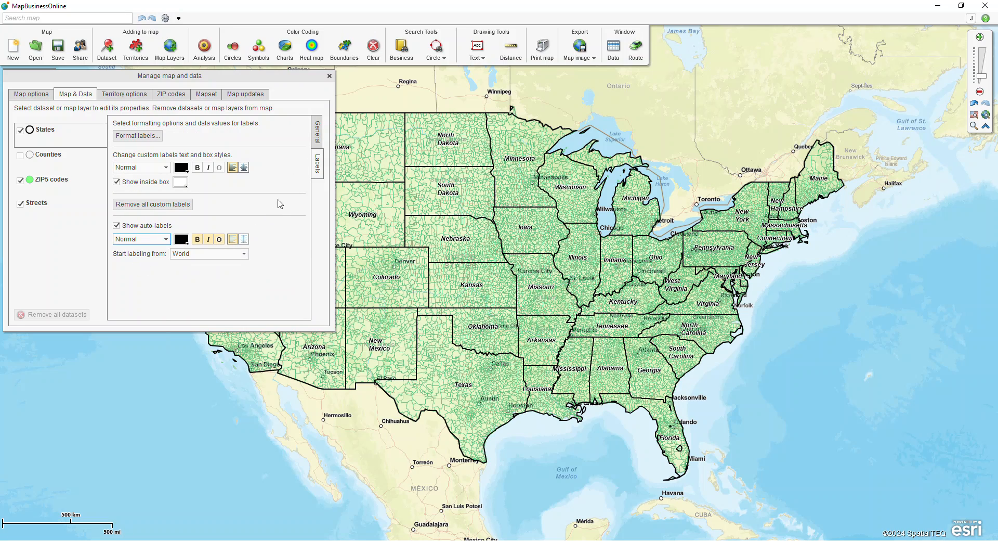
click(151, 139)
click(152, 138)
click(329, 76)
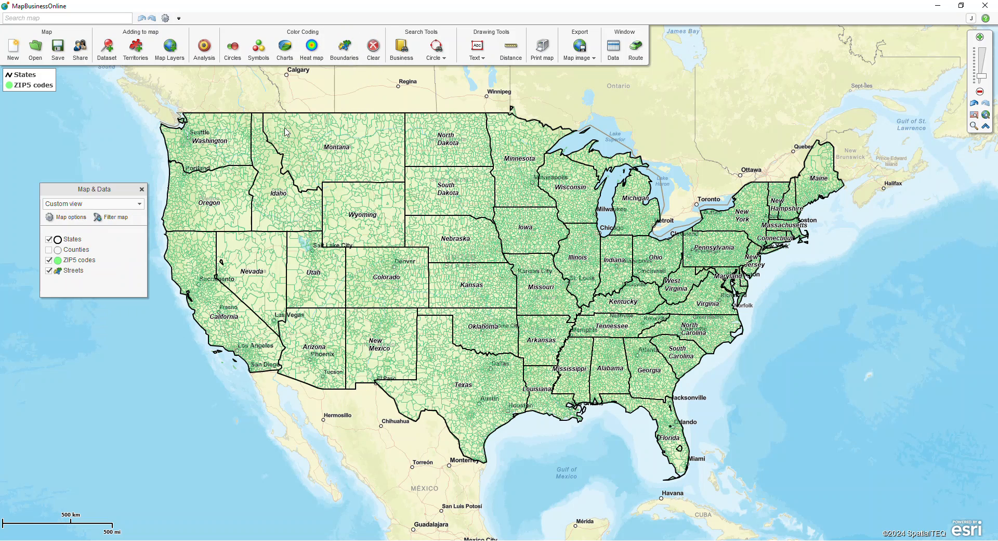
- Shift the Map & Data window slightly lower and save the map as "Test Map" in the My maps folder
click(124, 240)
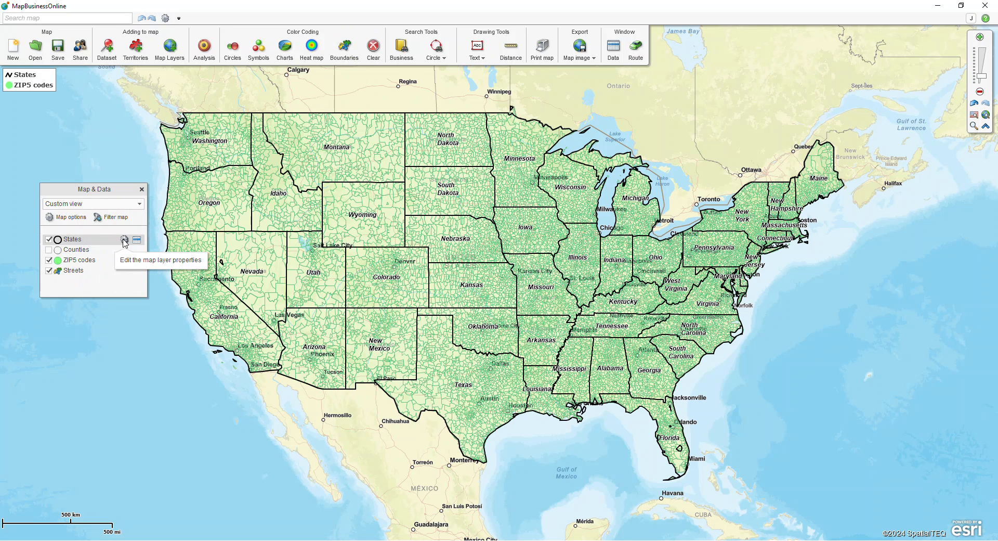
drag(107, 189, 100, 202)
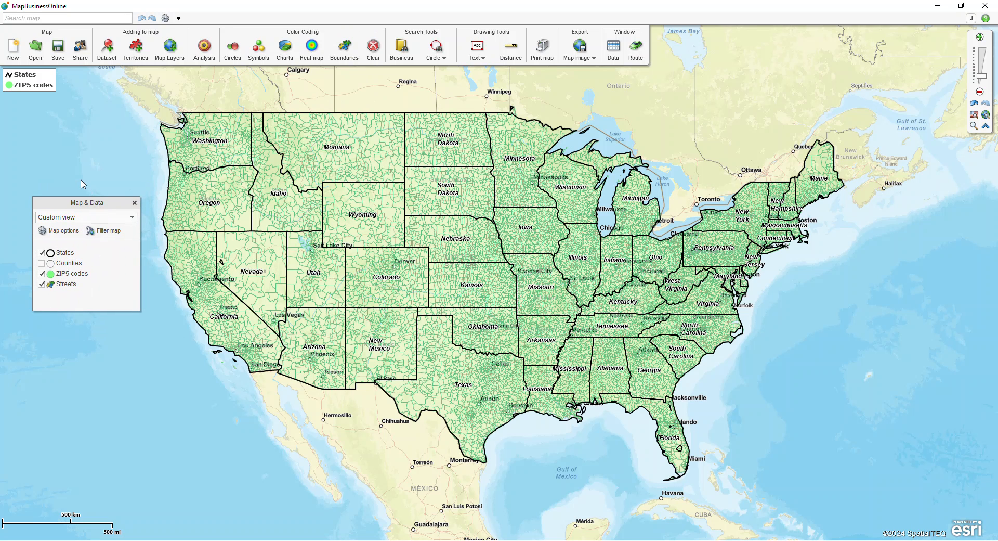
click(13, 60)
key(ctrl)
click(53, 59)
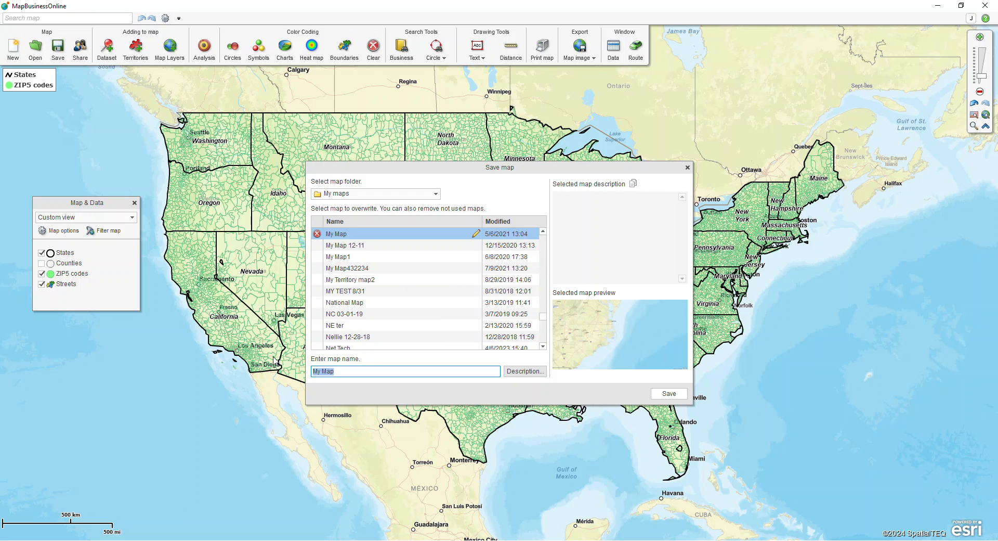
text(Test Map)
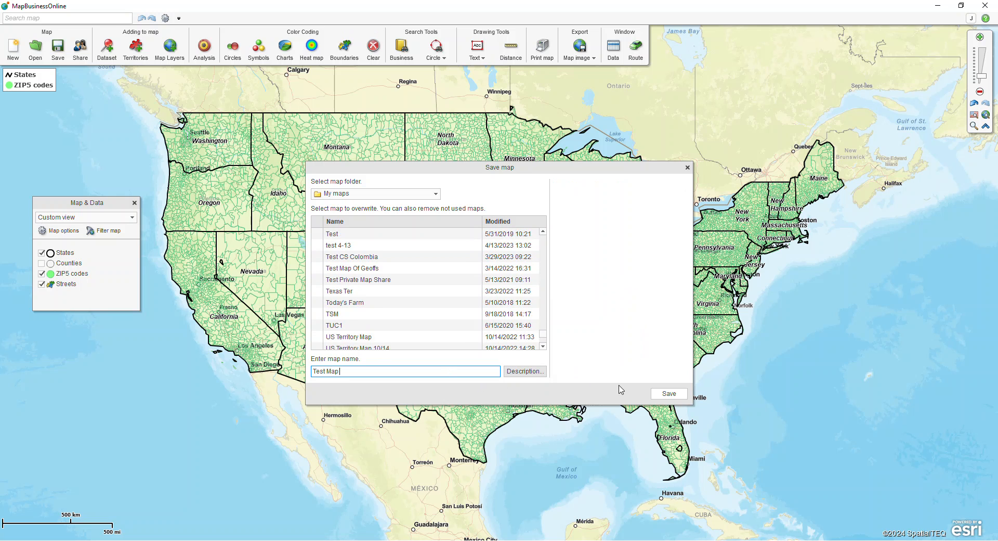
click(662, 395)
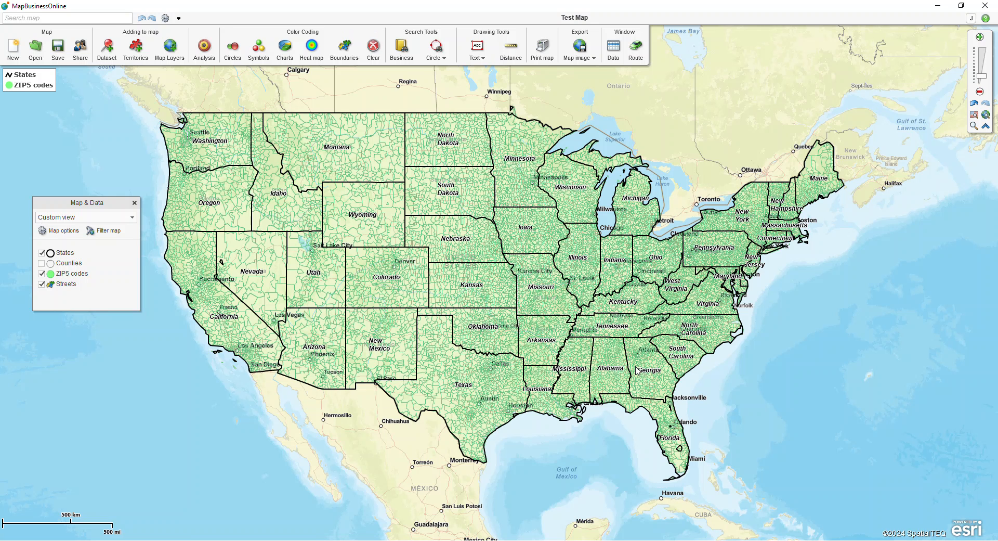
click(57, 52)
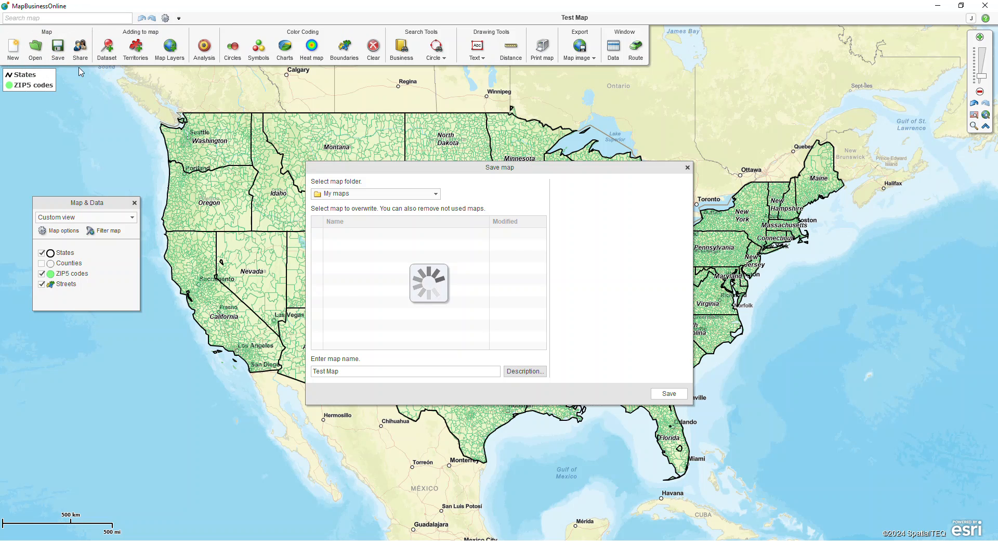
click(345, 371)
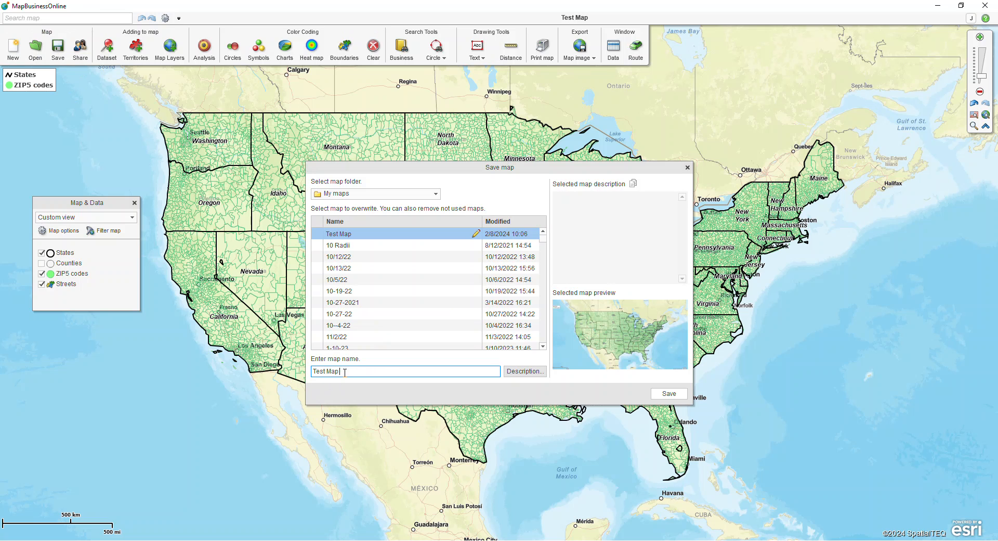
click(688, 167)
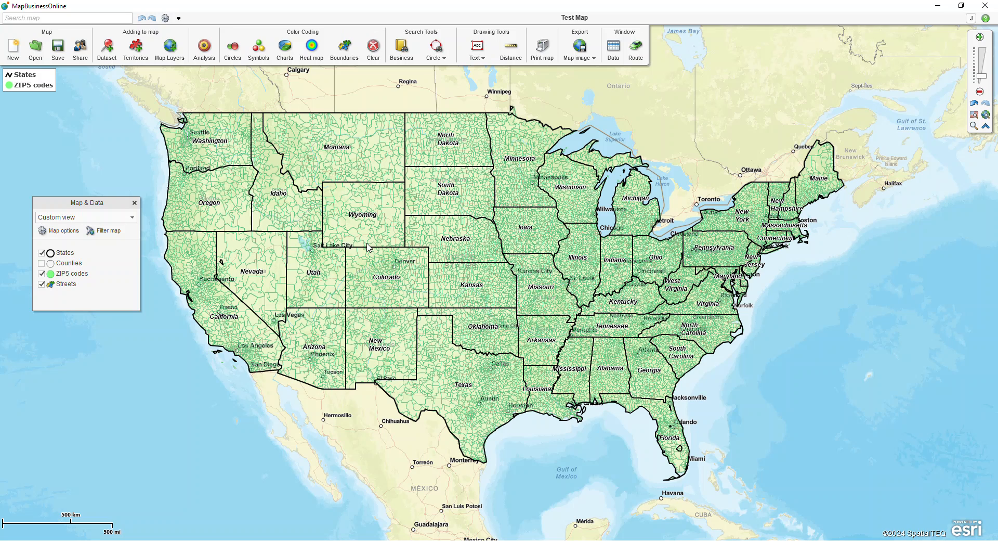
- Search the map for ZIP code 04101
click(74, 20)
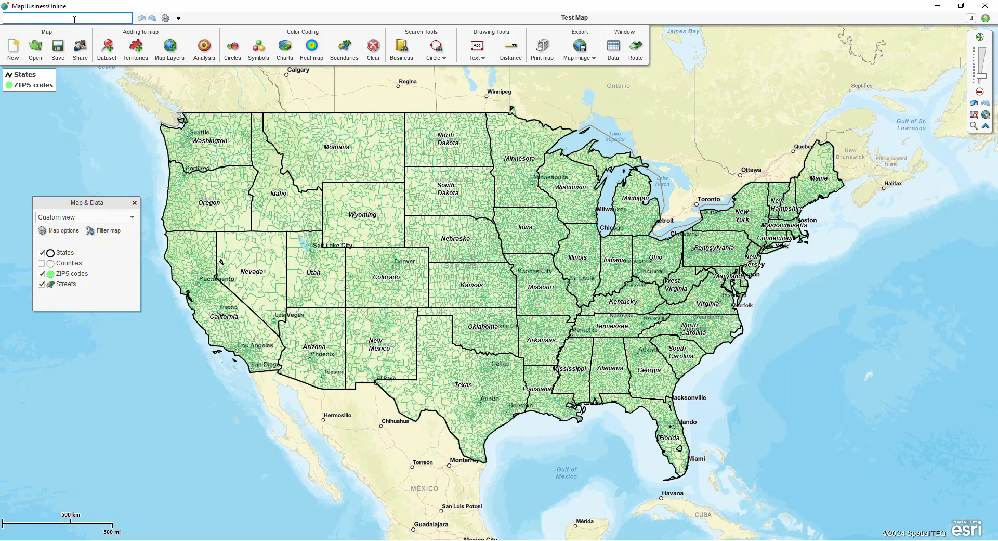
text(04101)
key(Return)
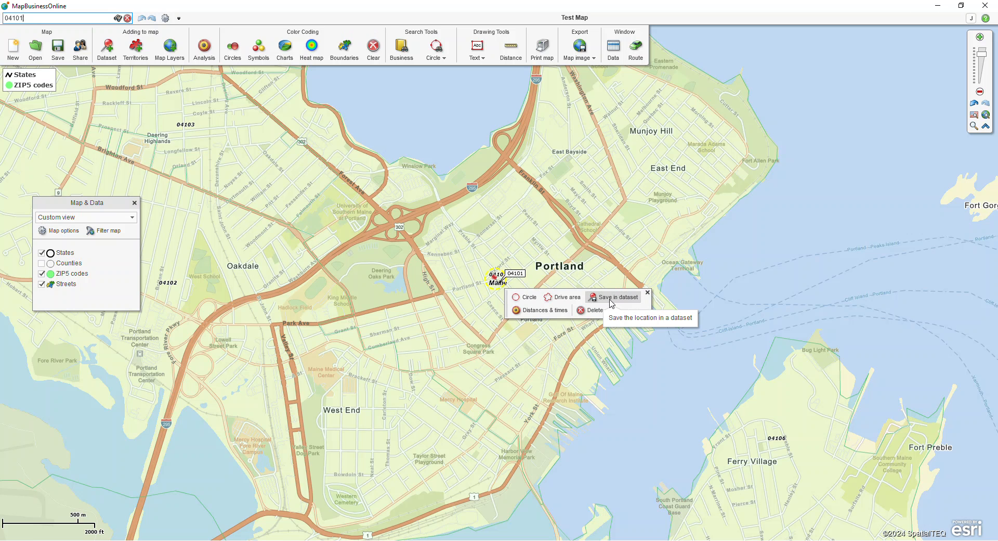
- Add a circle with a 0.5 mile radius around the 04101 location
click(530, 299)
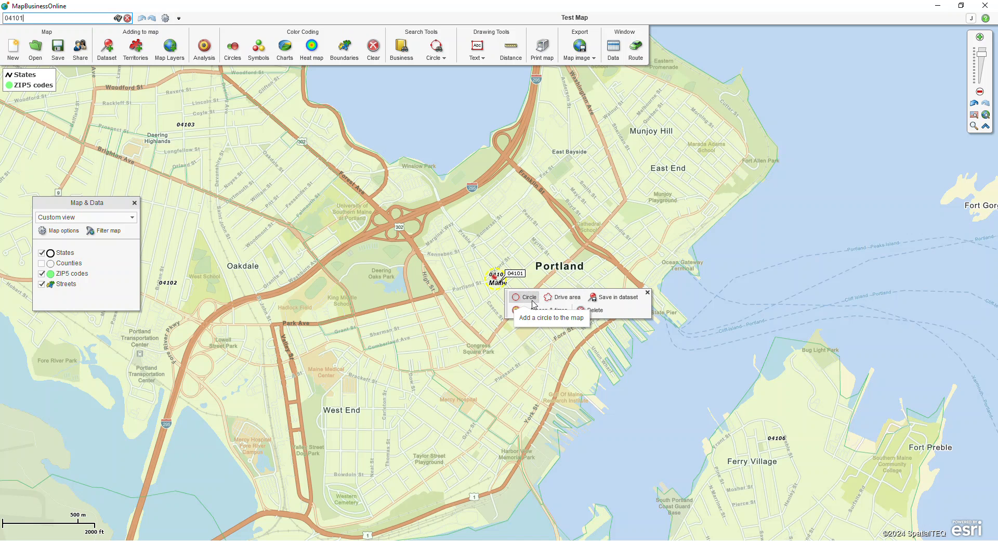
double_click(475, 277)
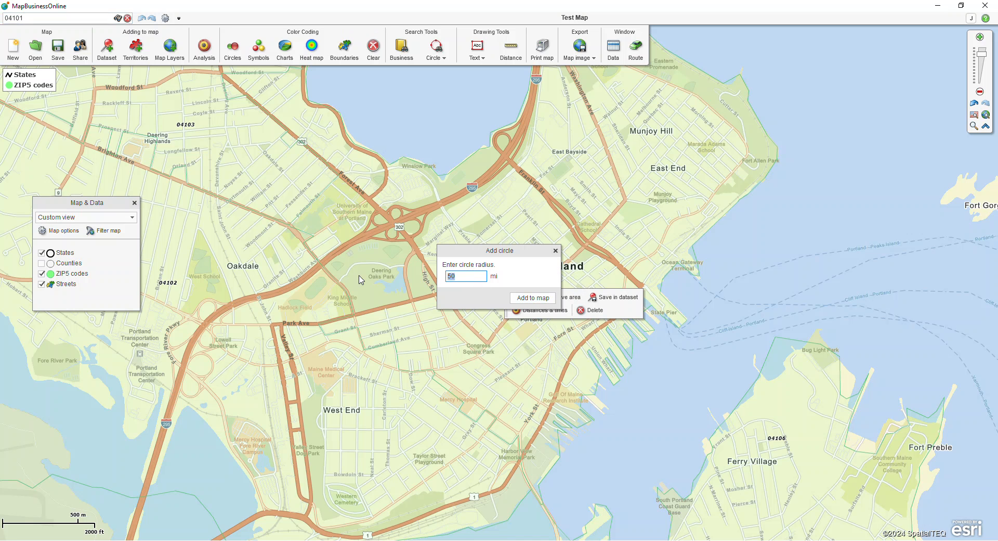
text(0.5)
key(Return)
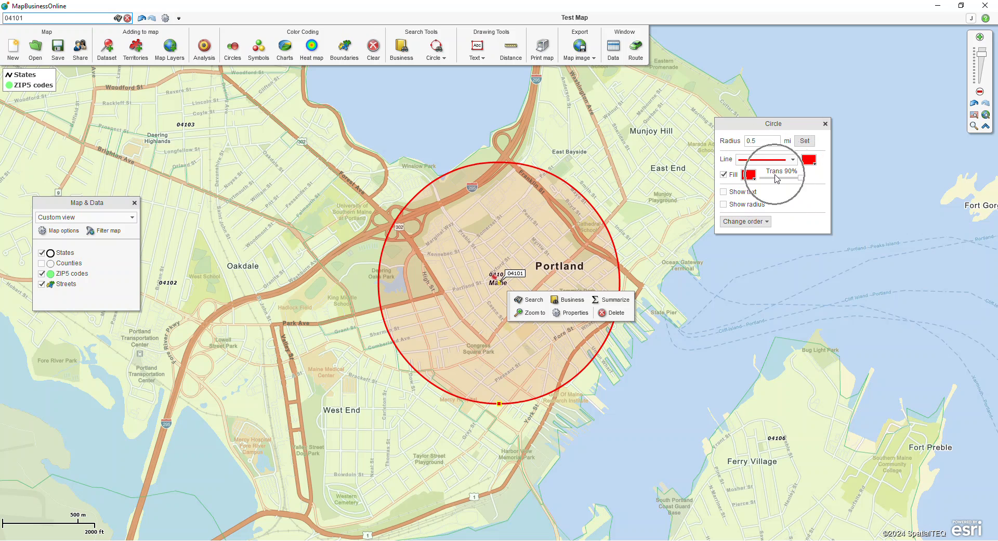
- Remove the circle's fill, set its outline color to black and close its properties
drag(803, 178, 762, 179)
click(723, 176)
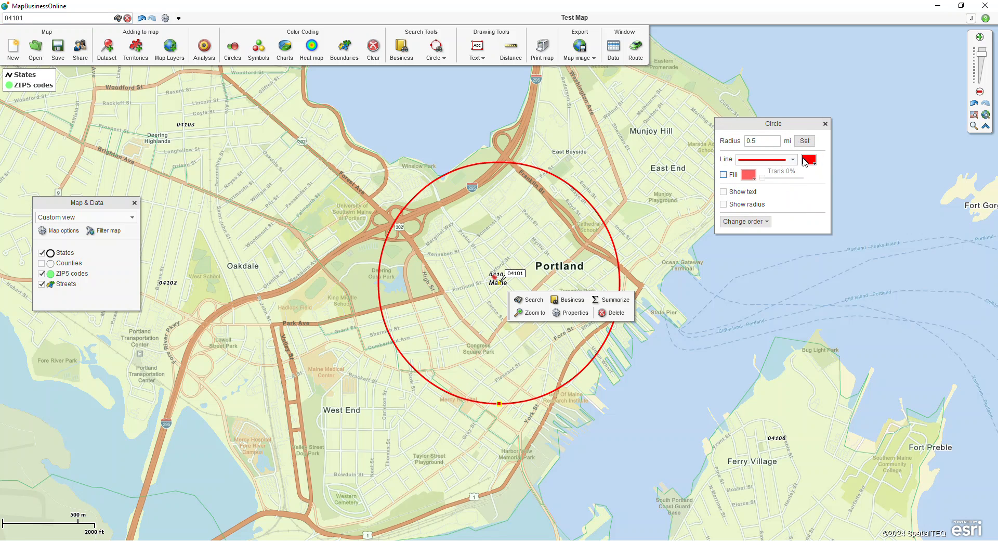
click(804, 162)
click(810, 190)
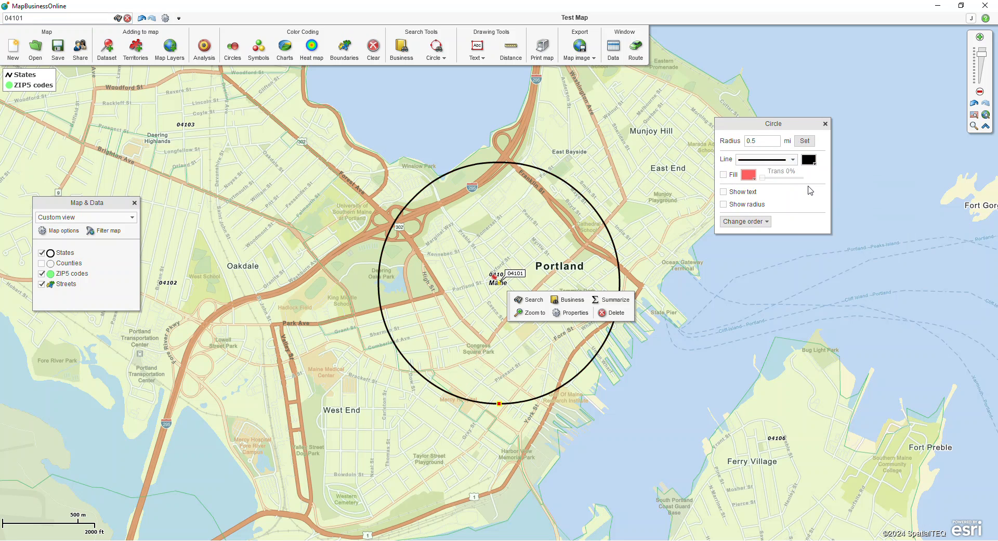
click(770, 145)
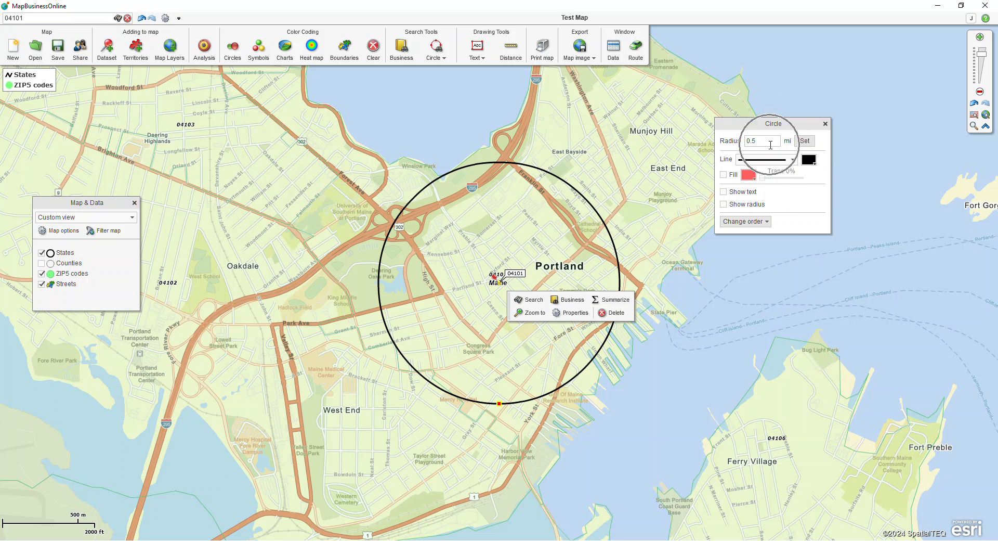
click(826, 123)
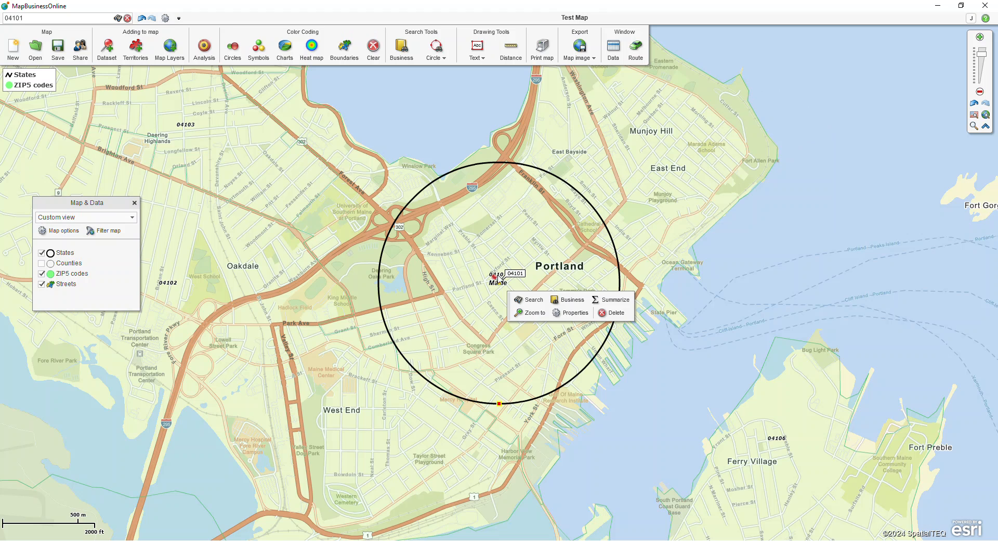
- Add a 25-minute drive time area around the 04101 location
click(497, 279)
click(561, 304)
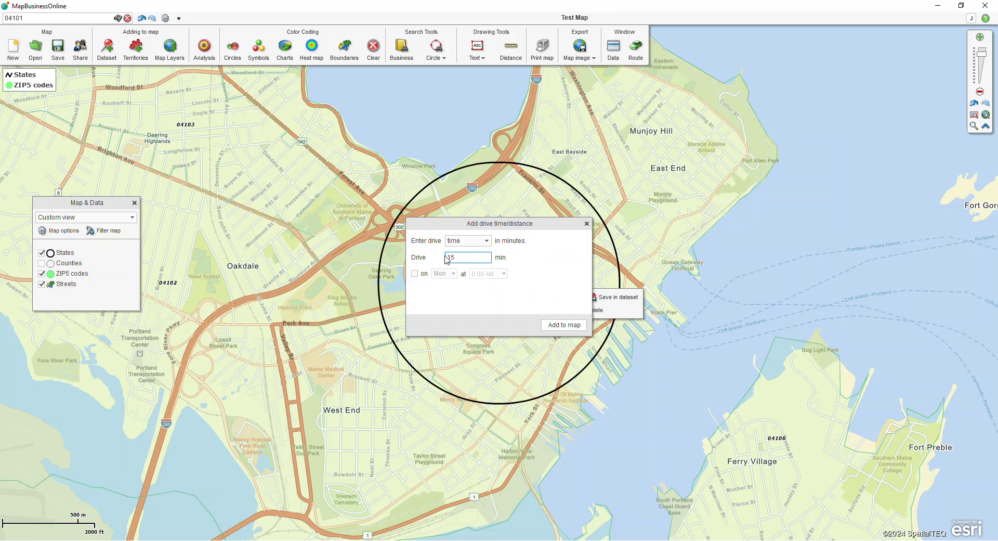
click(483, 241)
click(482, 241)
click(475, 257)
key(Return)
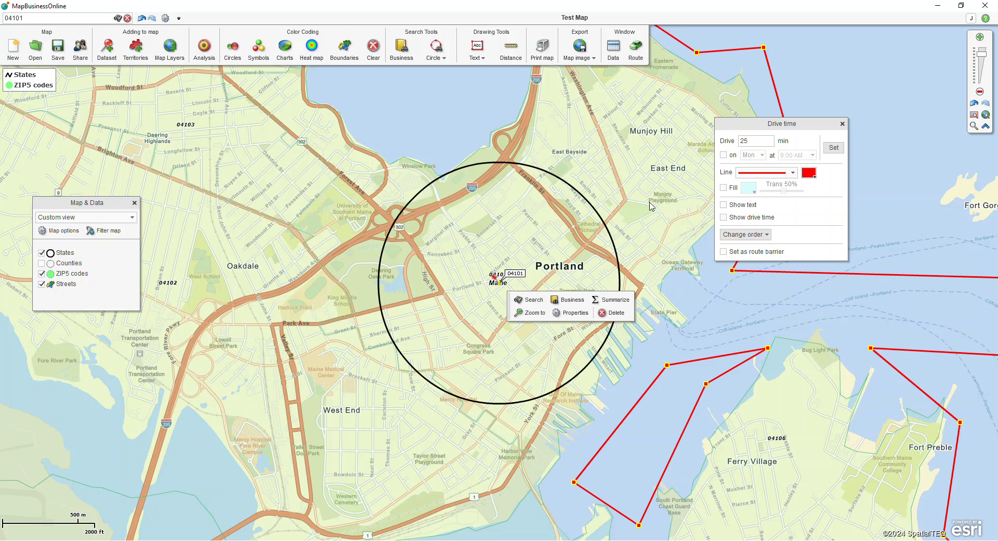
- Close the drive time properties, bring the entire drive time area into view and deselect it
click(847, 125)
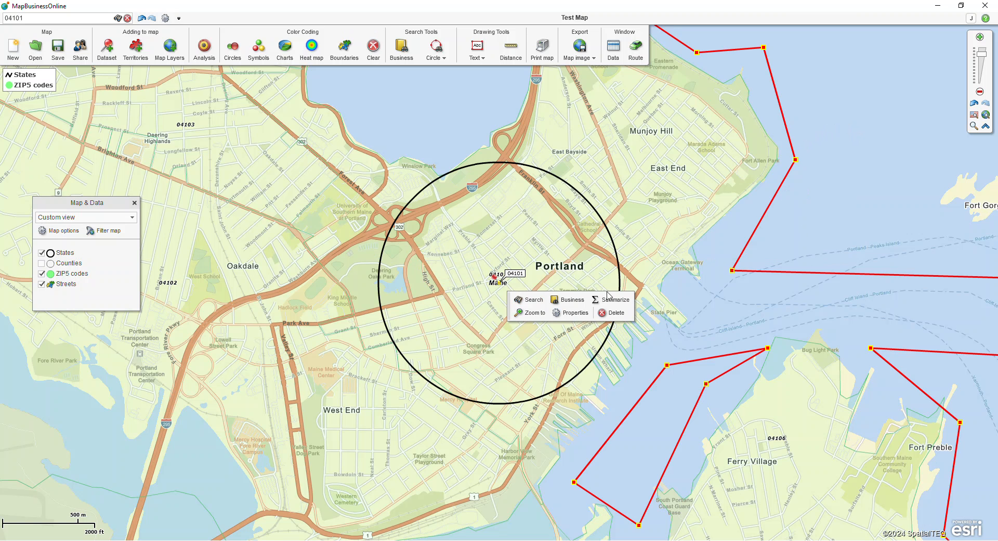
key(ctrl)
key(ctrl)
click(531, 315)
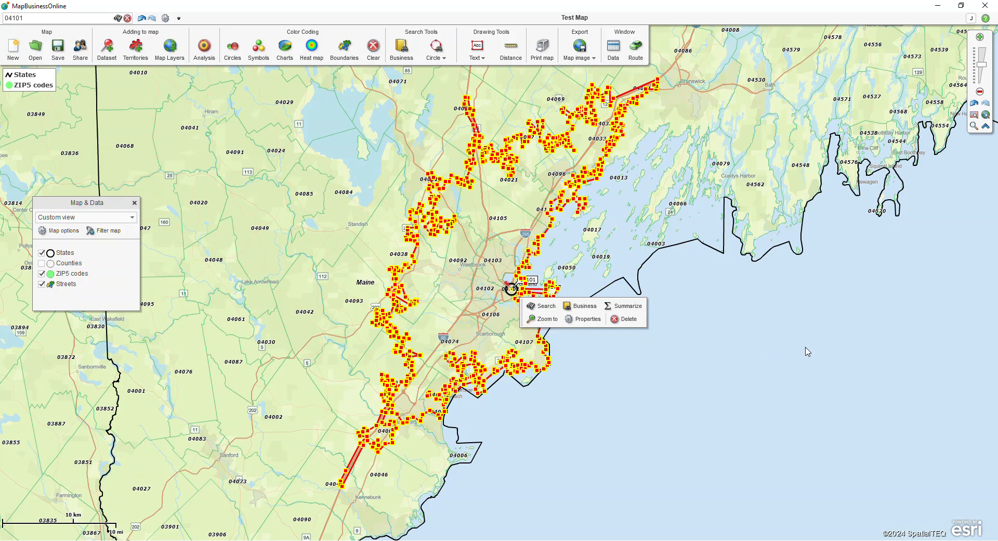
click(777, 337)
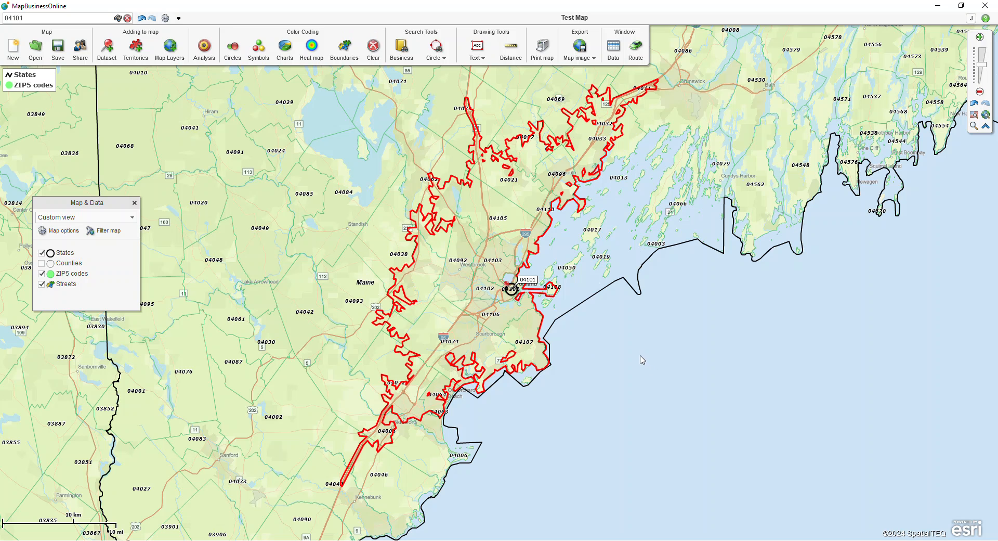
- Start a data search within the drive time area, highlight the Counties layer and close the search without running it
click(541, 240)
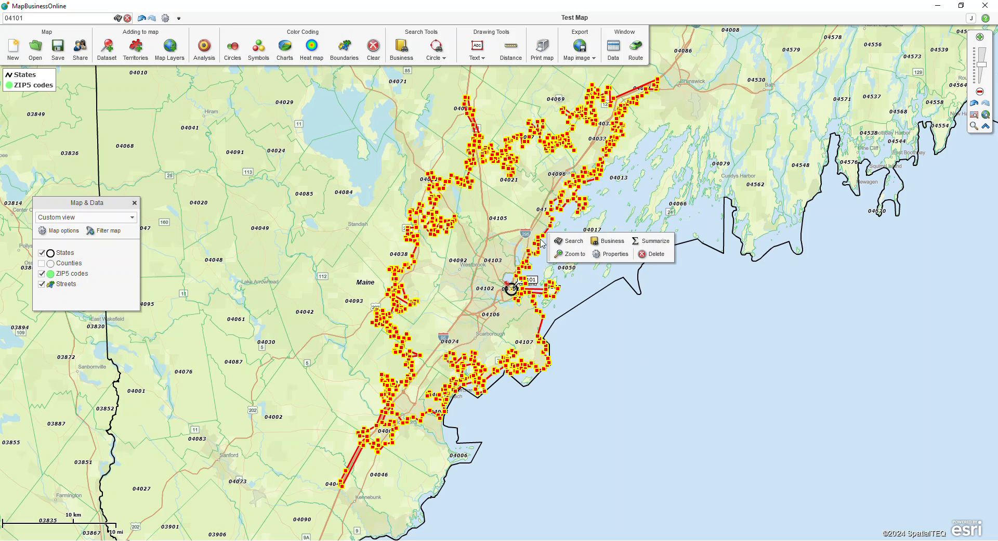
click(570, 243)
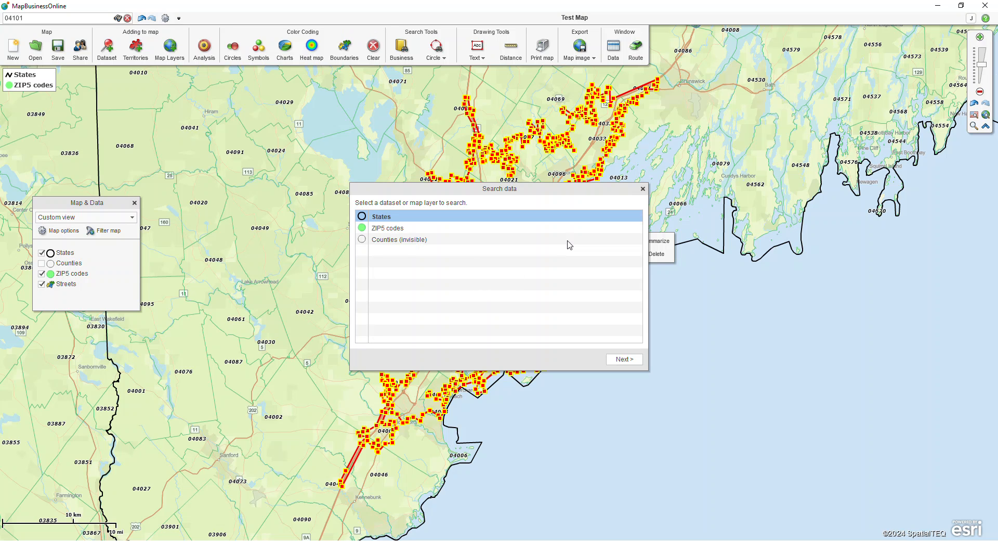
click(466, 240)
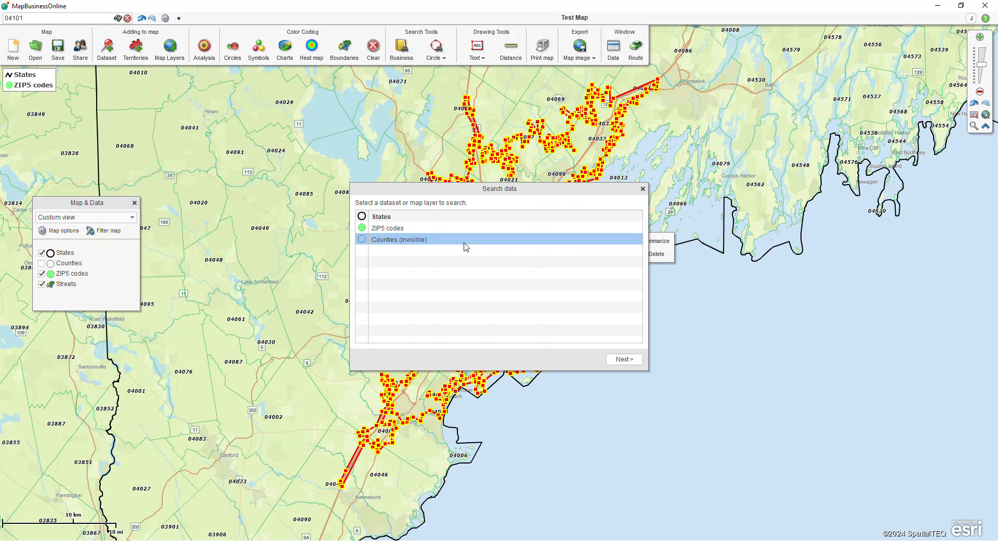
click(448, 260)
click(450, 264)
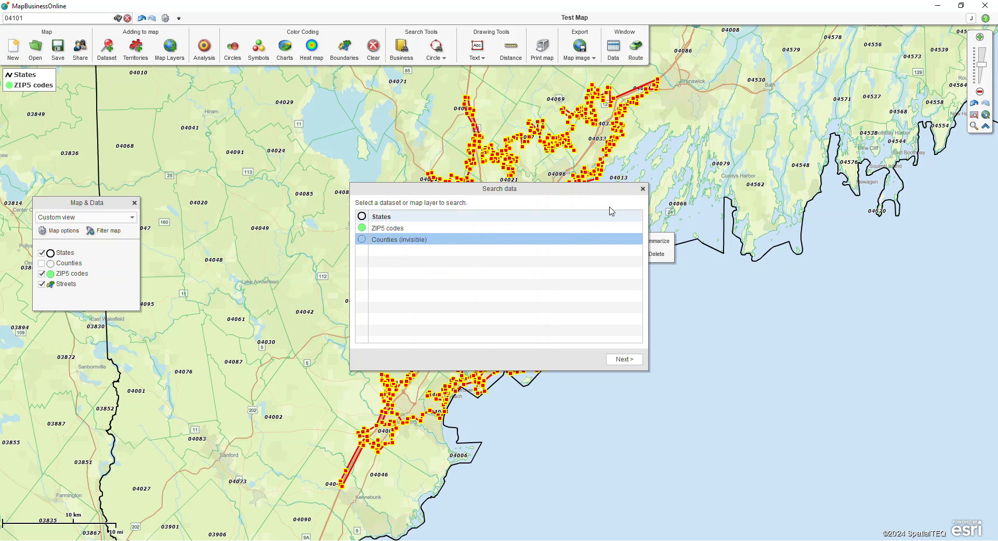
click(643, 189)
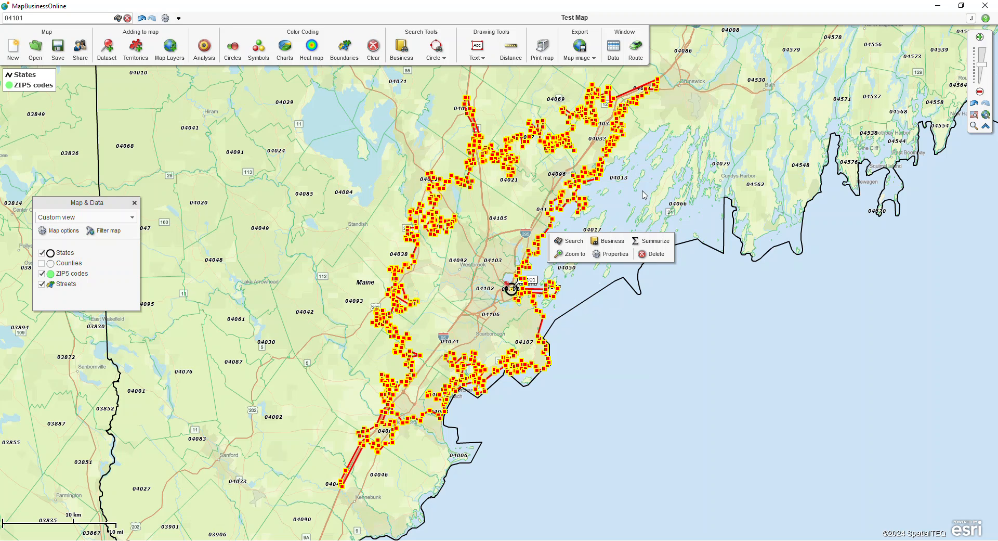
- Start a demographic summary of the drive time area with the Population (Census 2020) column
click(647, 244)
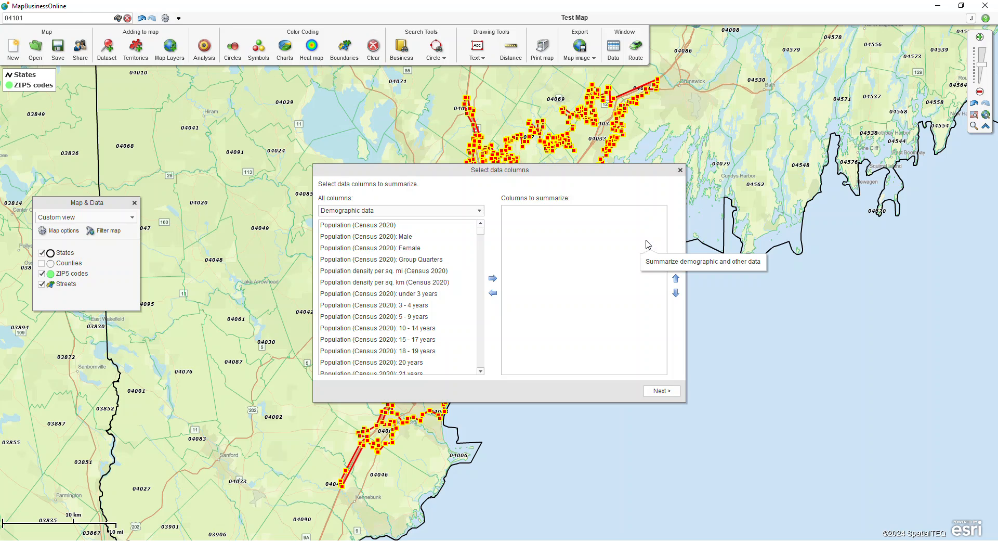
click(391, 227)
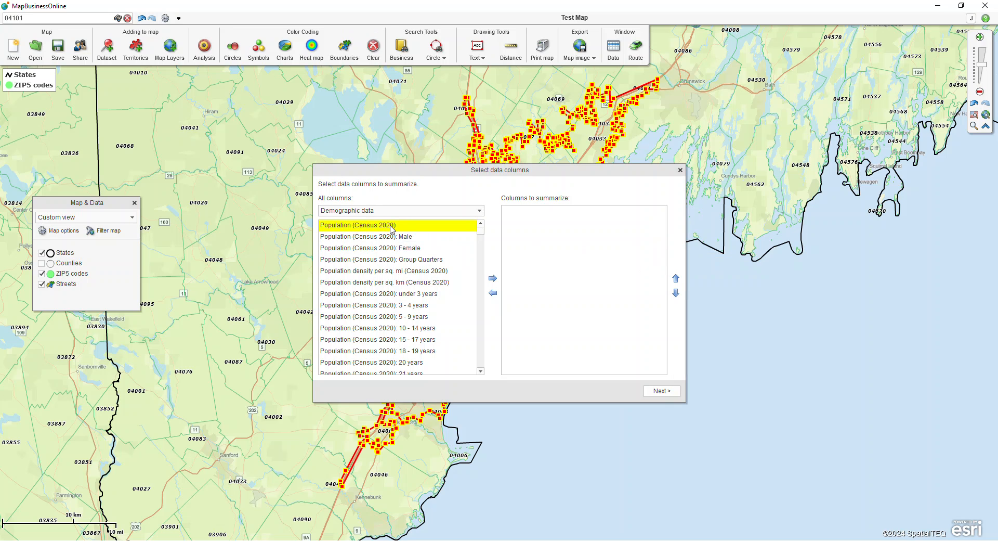
click(493, 279)
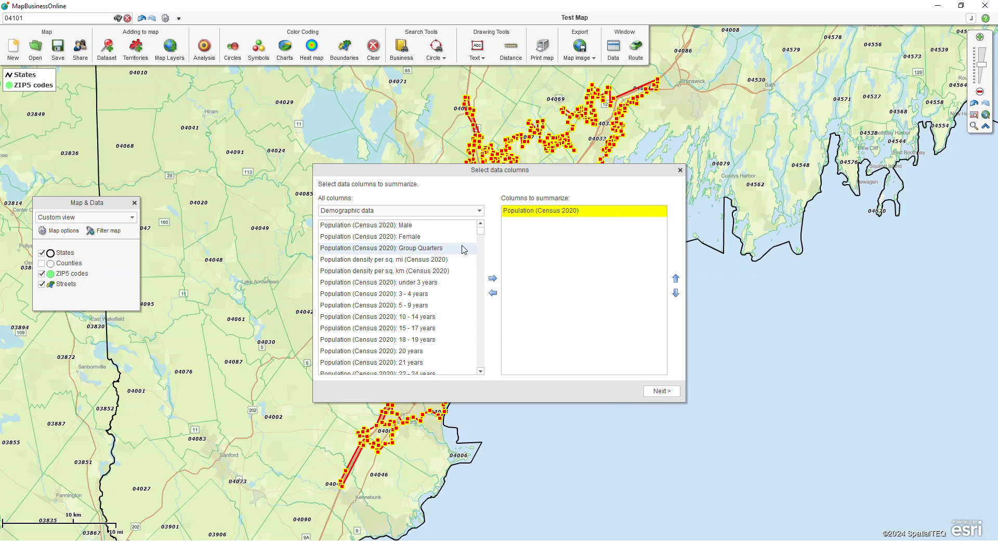
- Examine the demographic columns available for the summary, including age, race, education, employment and 2021 population groups
drag(482, 234, 480, 243)
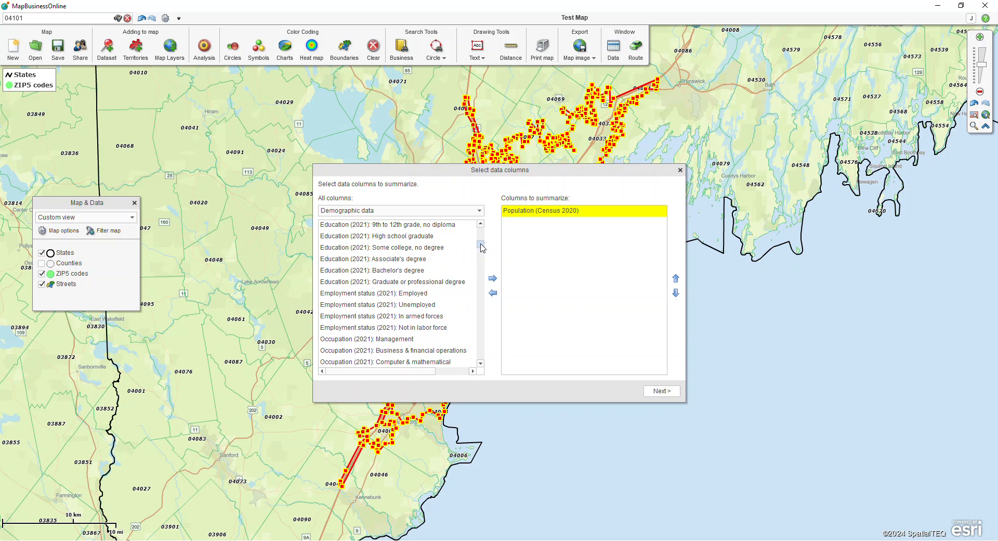
key(ctrl)
scroll(388, 258, up, 5)
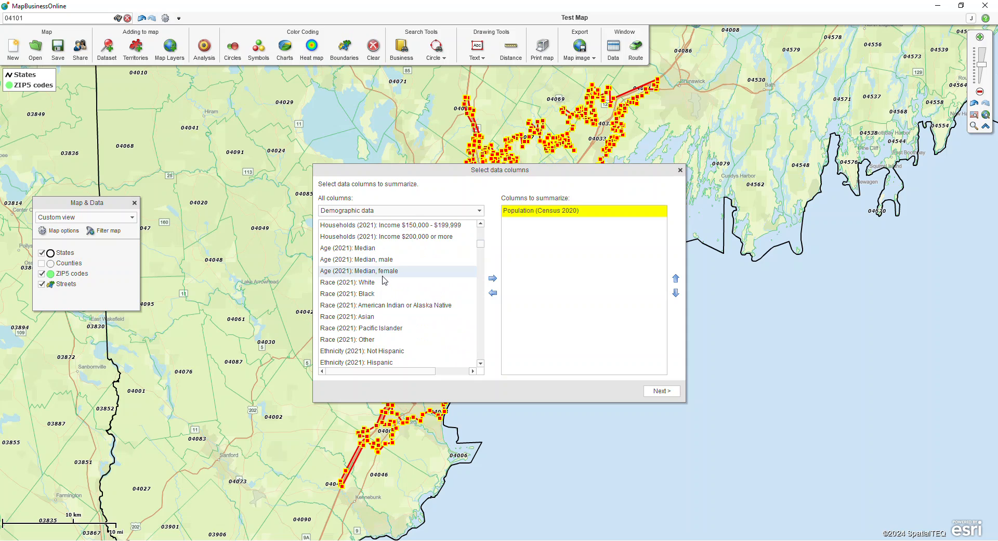
scroll(439, 241, up, 3)
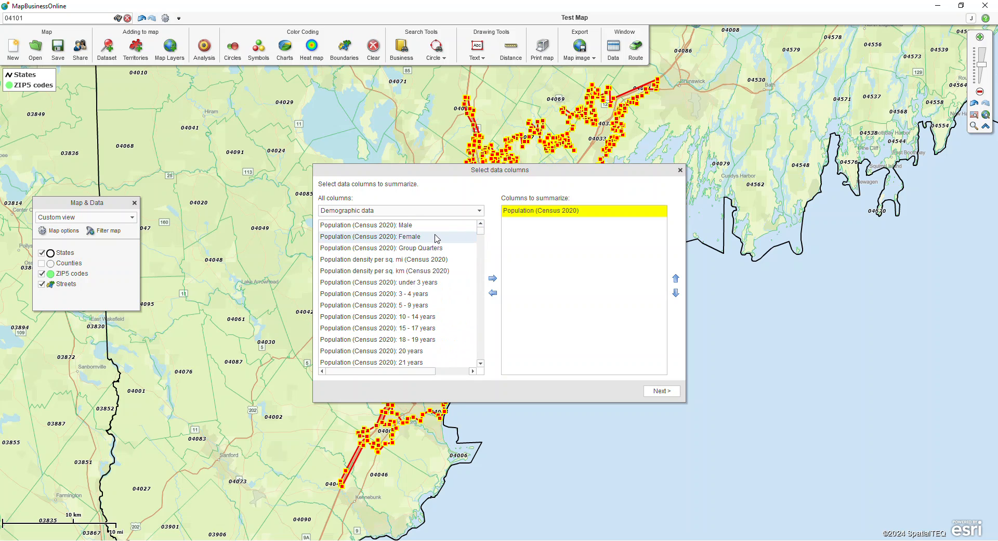
key(ctrl)
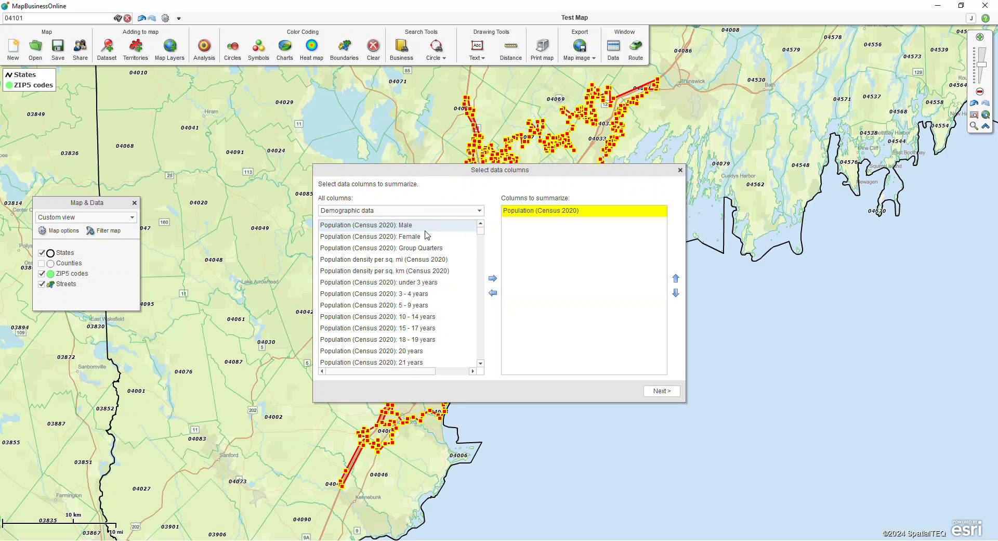
key(ctrl)
drag(482, 235, 483, 246)
key(ctrl)
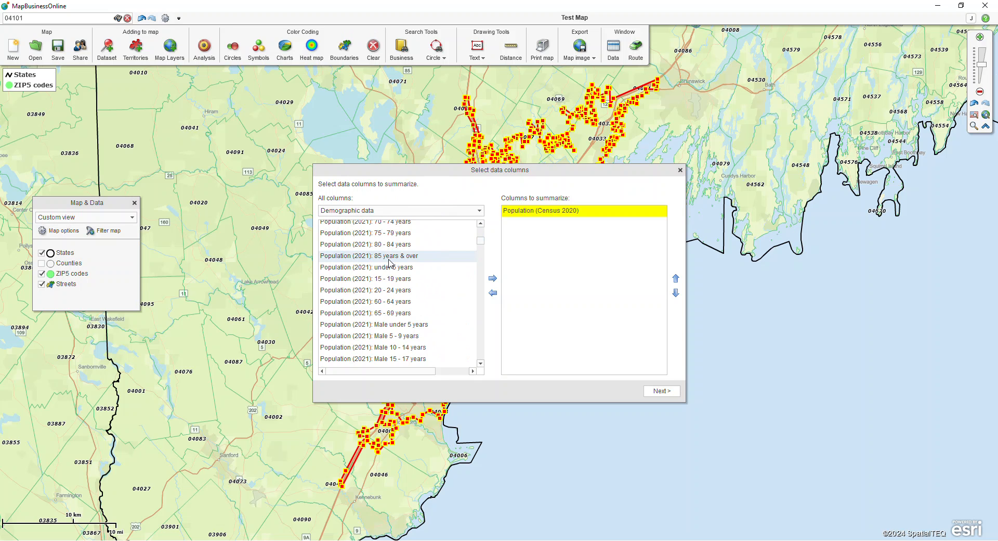
key(ctrl)
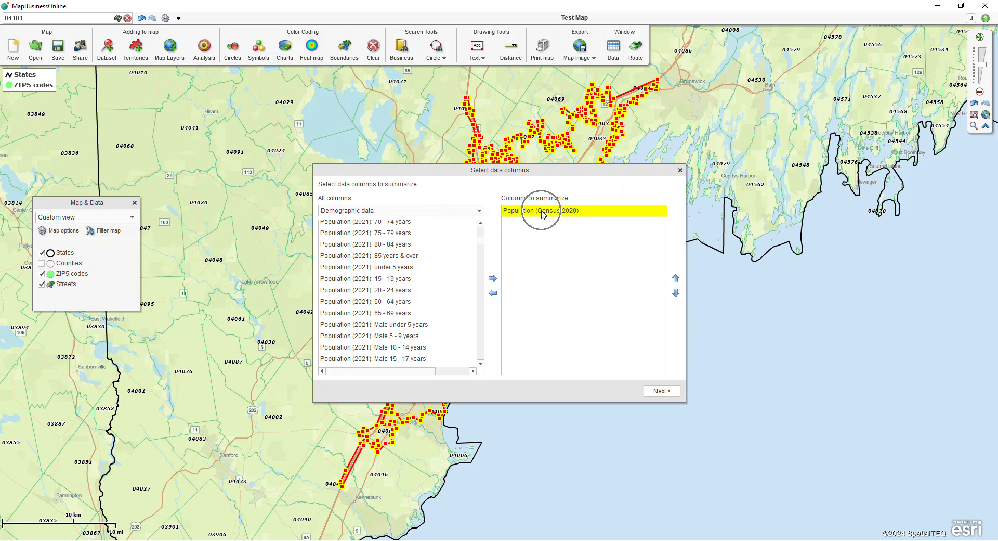
- Generate the population summary report, add it to the map as text and move that text over the ocean
click(655, 394)
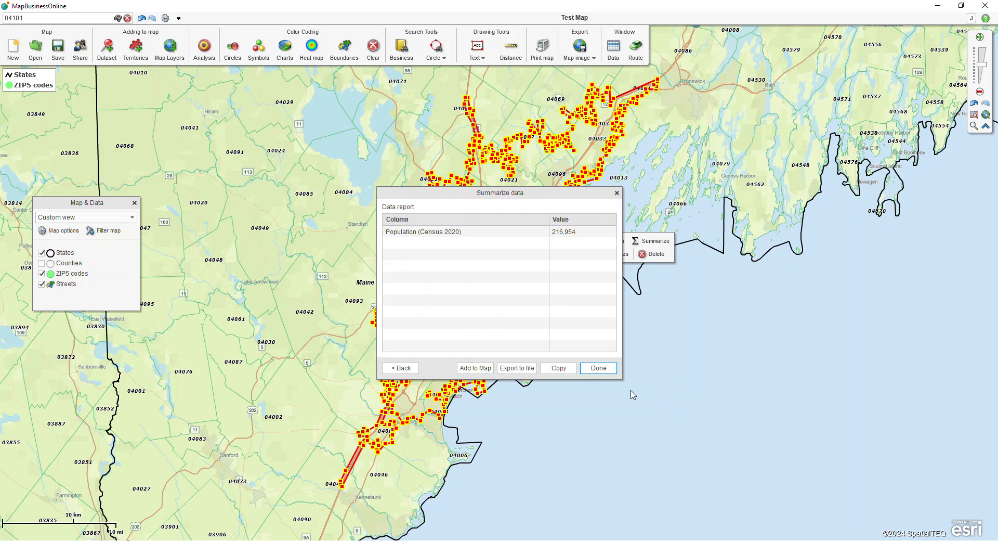
key(ctrl)
click(461, 368)
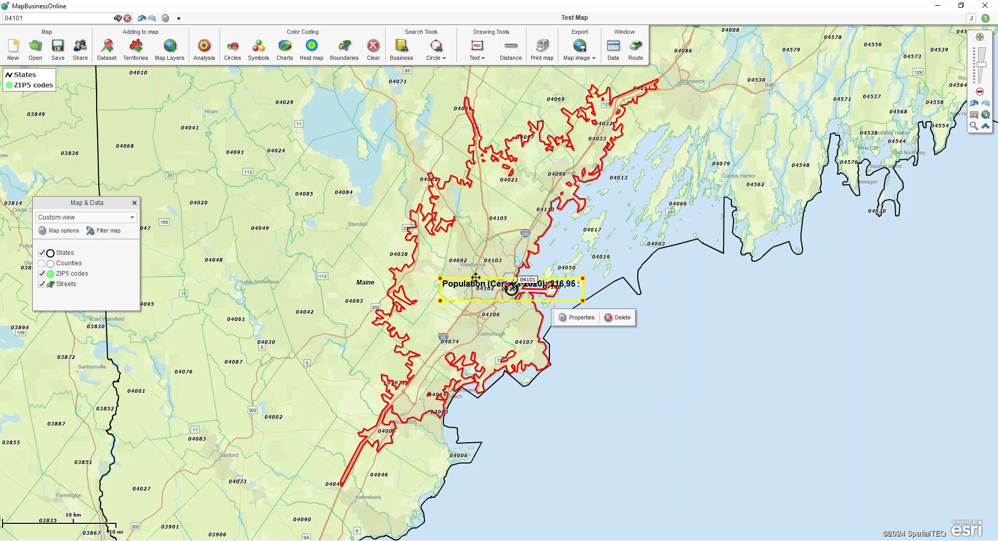
drag(475, 279, 648, 358)
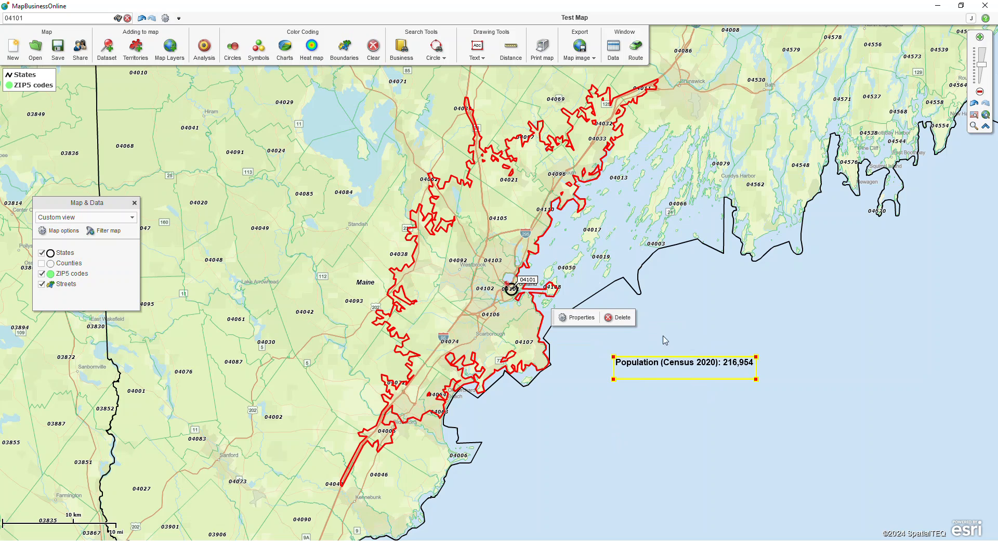
- Delete the population text, the drive time area and the 04101 location with its circle from the map
click(618, 317)
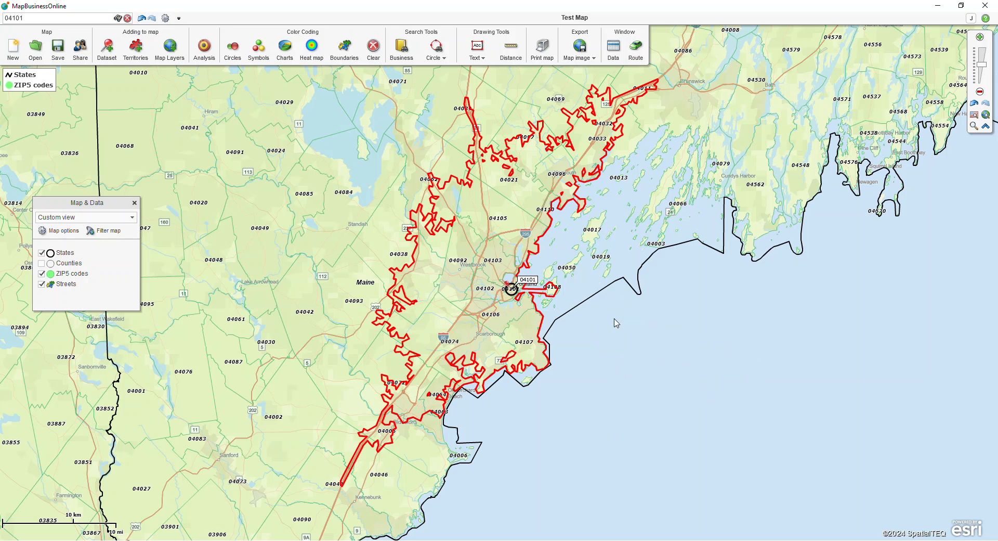
click(540, 312)
key(Delete)
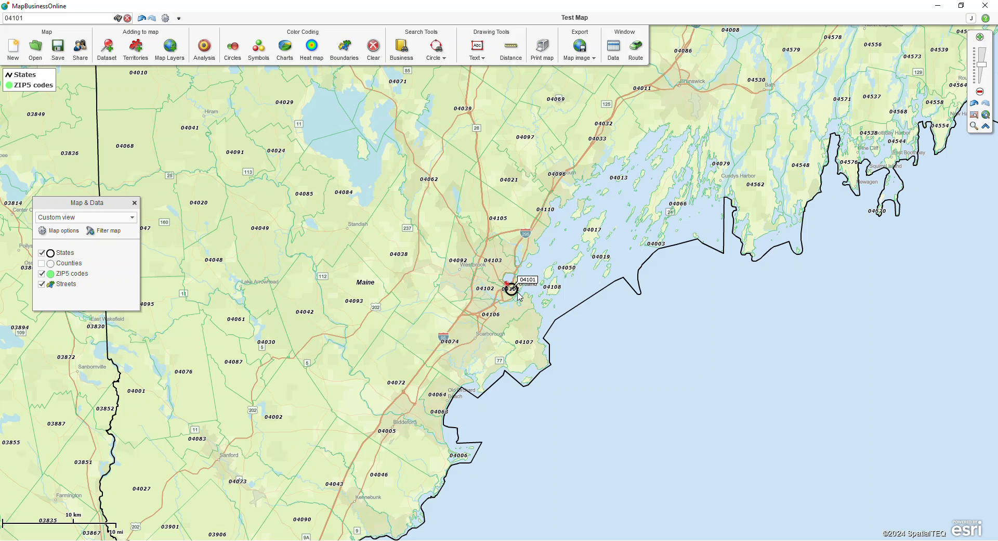
click(512, 287)
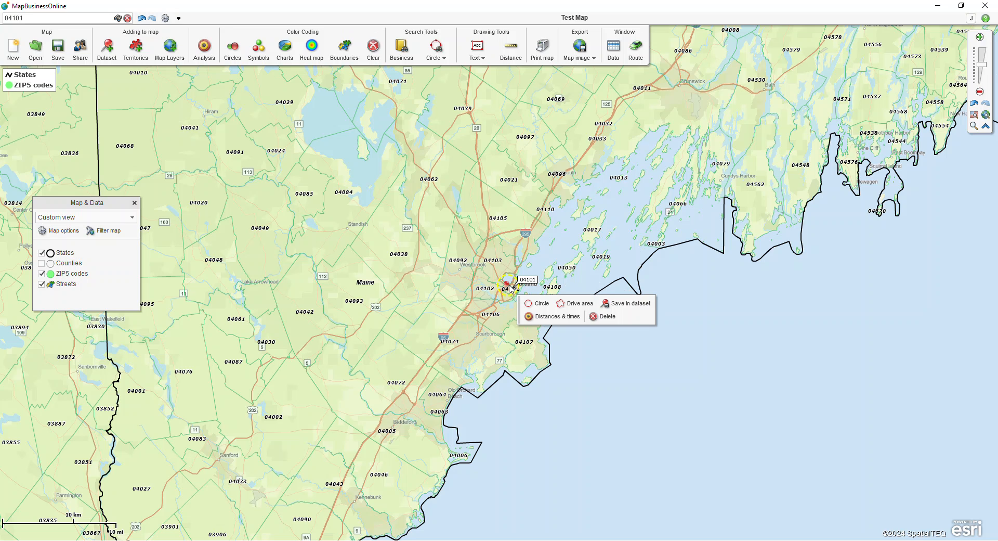
click(596, 320)
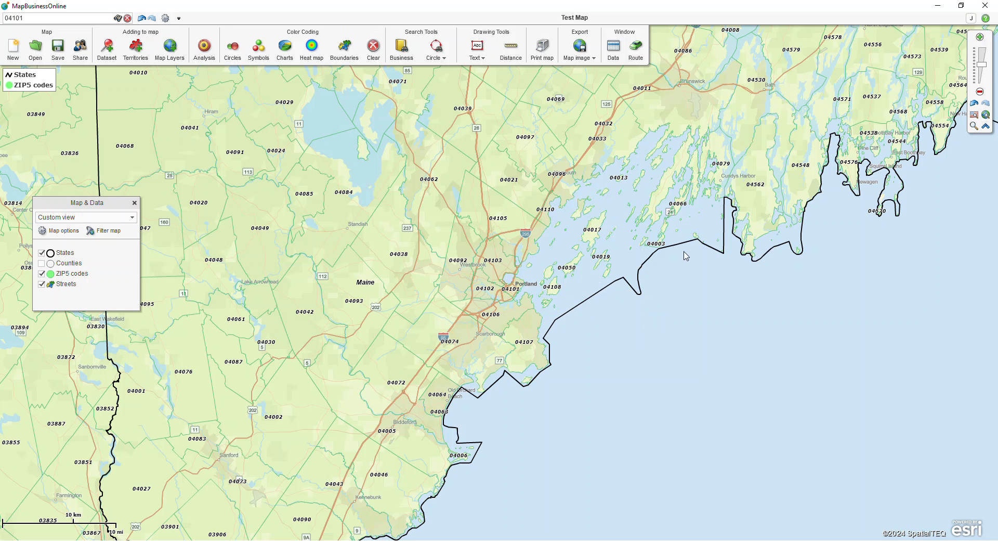
- Upload the file A Customer List.csv from the sample data folder as a new dataset to plot
click(974, 115)
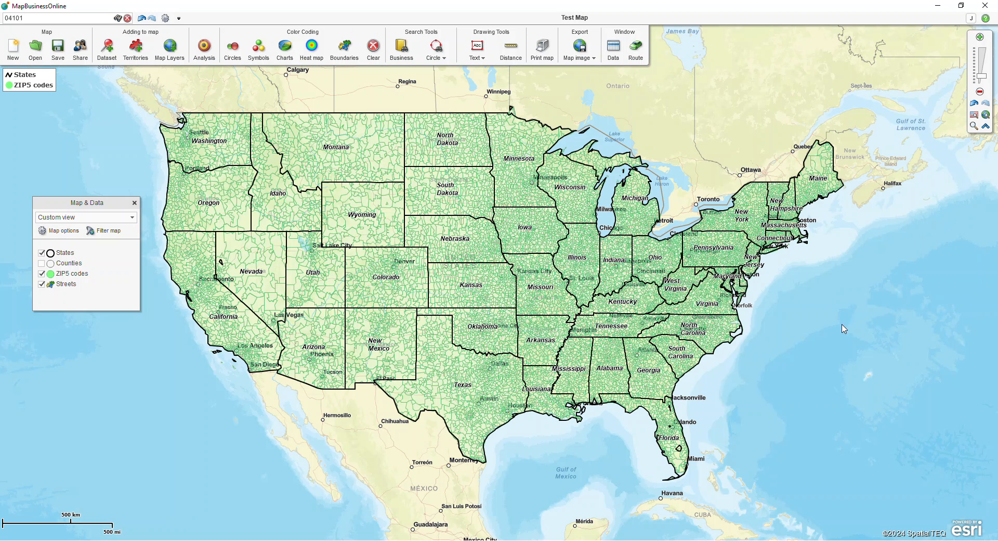
click(108, 55)
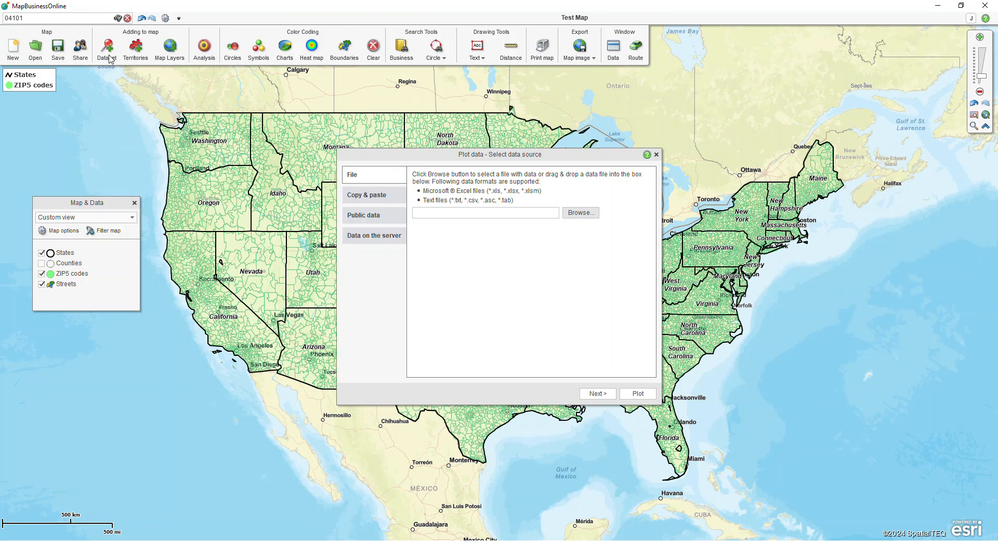
click(397, 180)
click(579, 214)
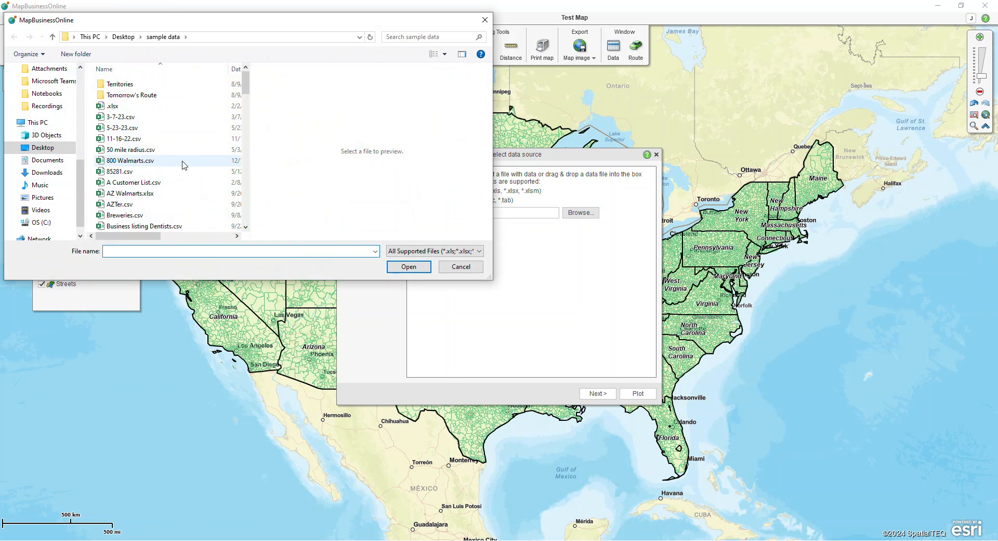
click(134, 183)
click(409, 266)
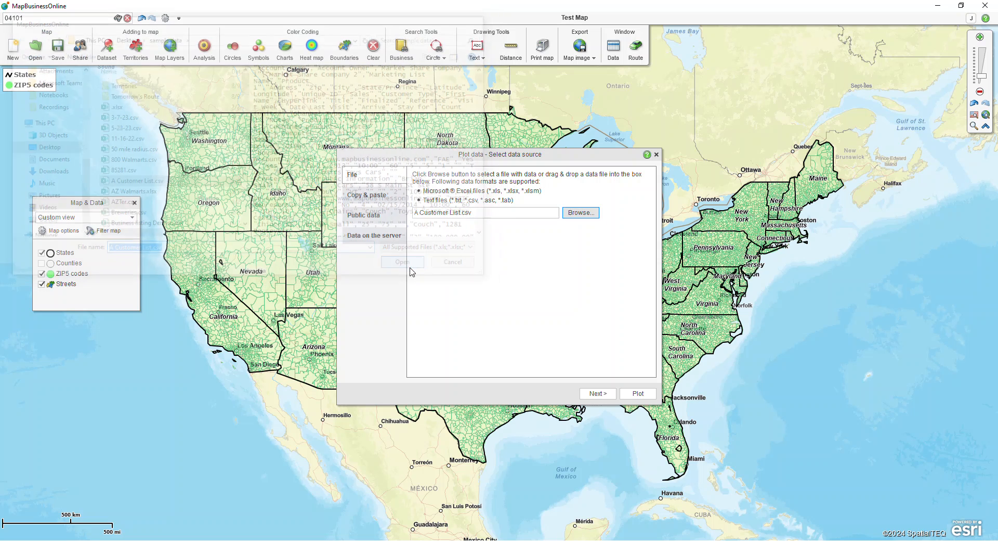
click(584, 391)
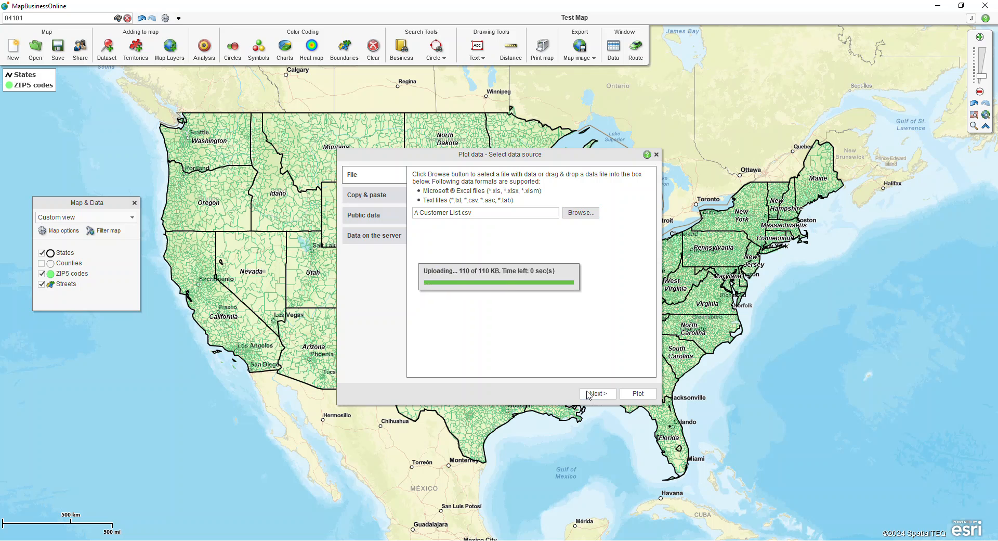
- Check the suggested location columns against the data preview, keep Address as the street address and accept the location options
click(535, 392)
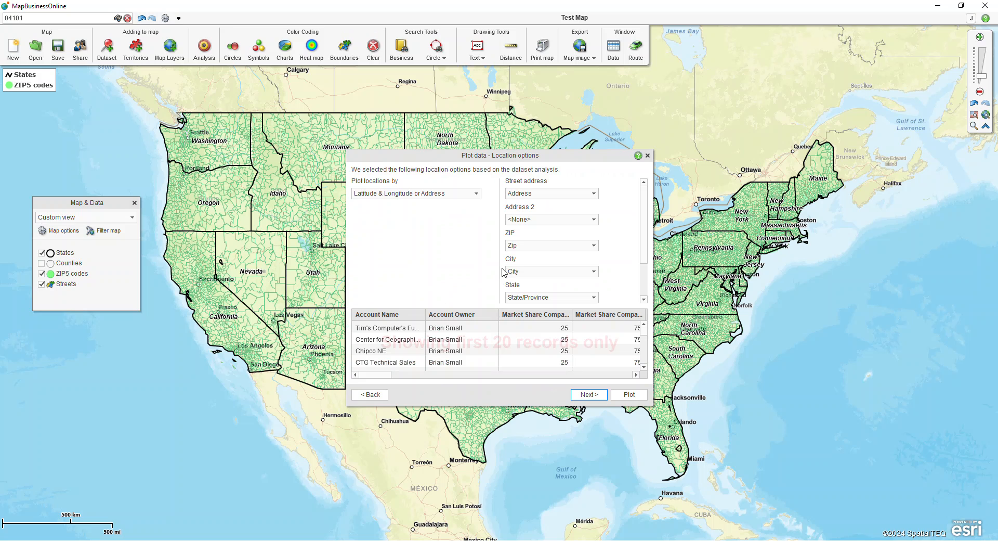
drag(386, 375, 423, 335)
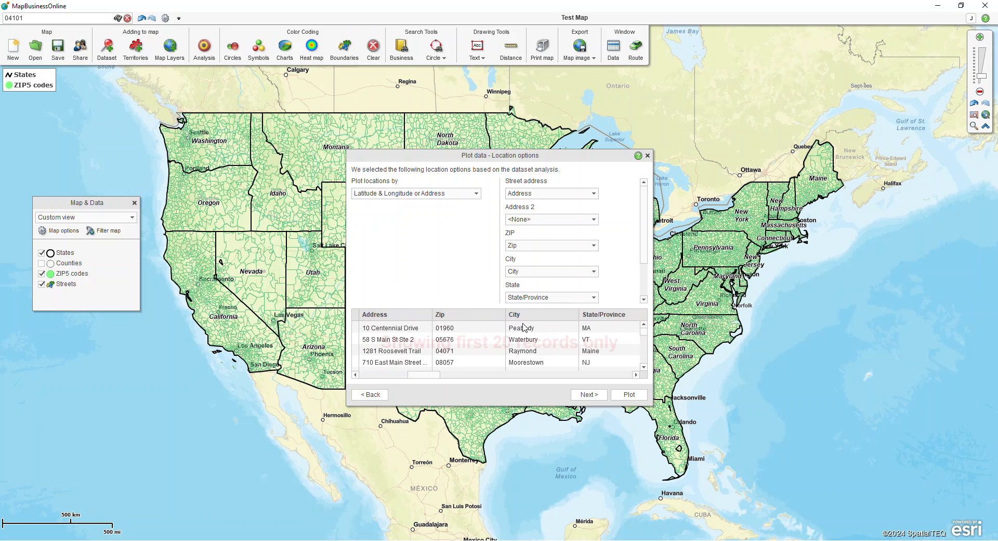
drag(422, 375, 482, 376)
key(ctrl)
key(ctrl)
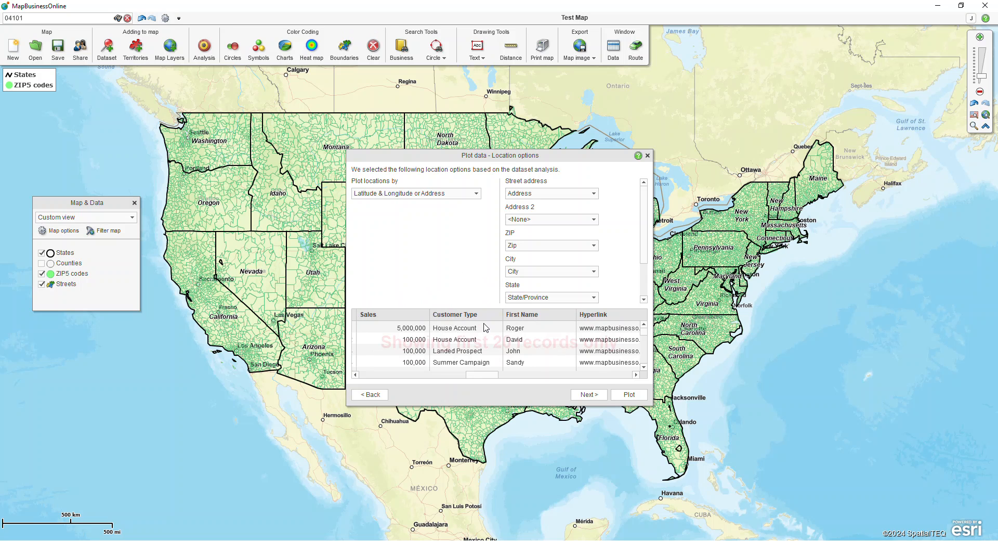
drag(469, 375, 422, 374)
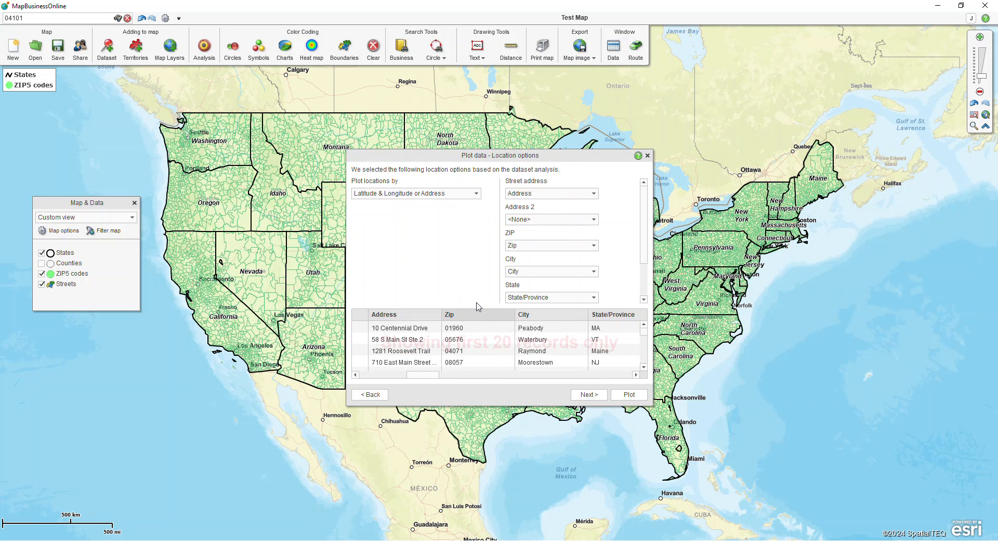
click(594, 194)
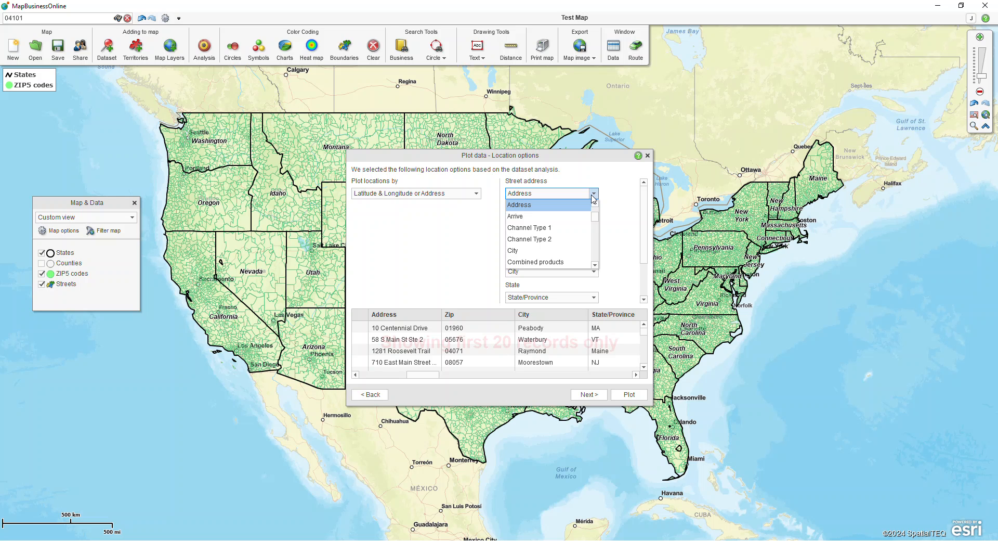
click(618, 255)
click(597, 397)
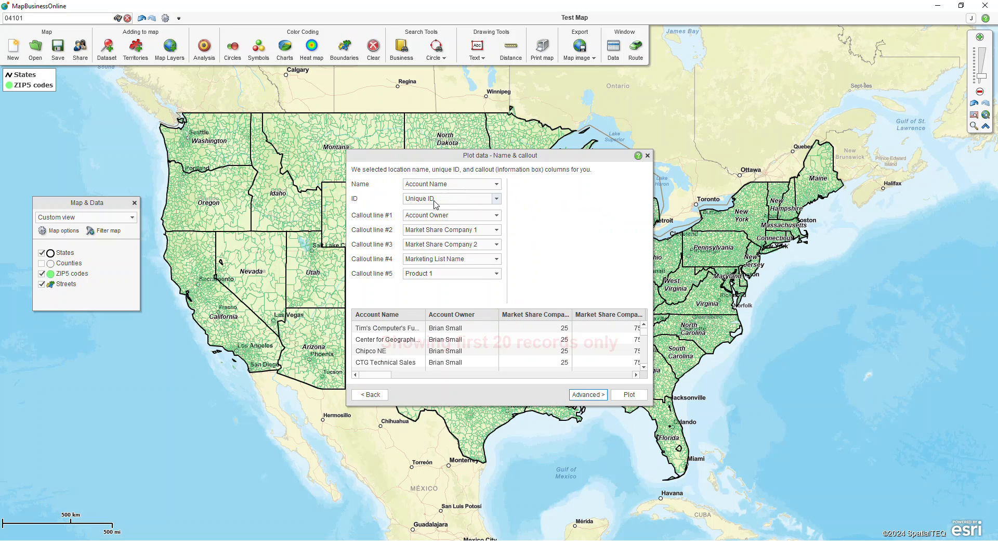
- Set callout line #5 to <None> in the name and callout options for the customer list
key(ctrl)
click(447, 273)
click(446, 277)
click(447, 279)
scroll(448, 282, up, 5)
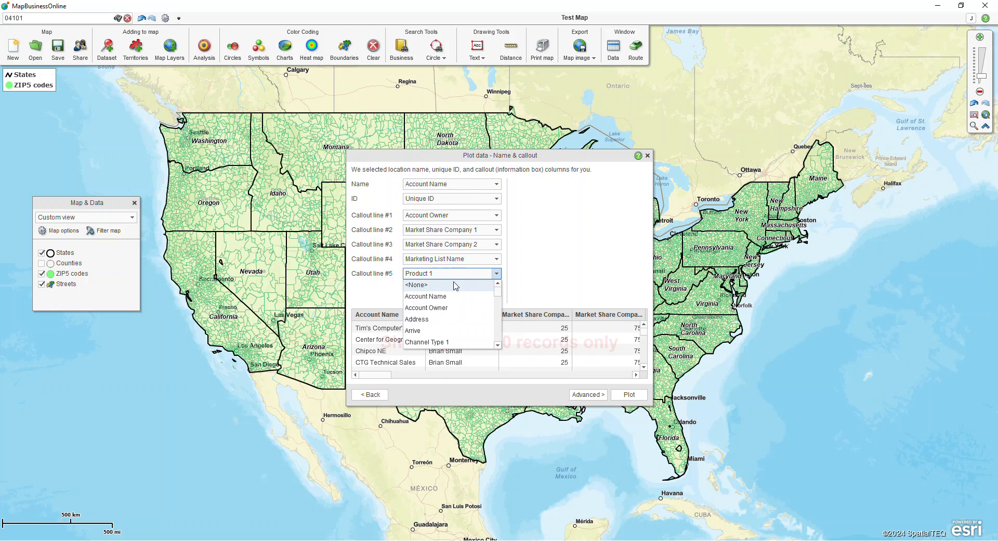
click(456, 285)
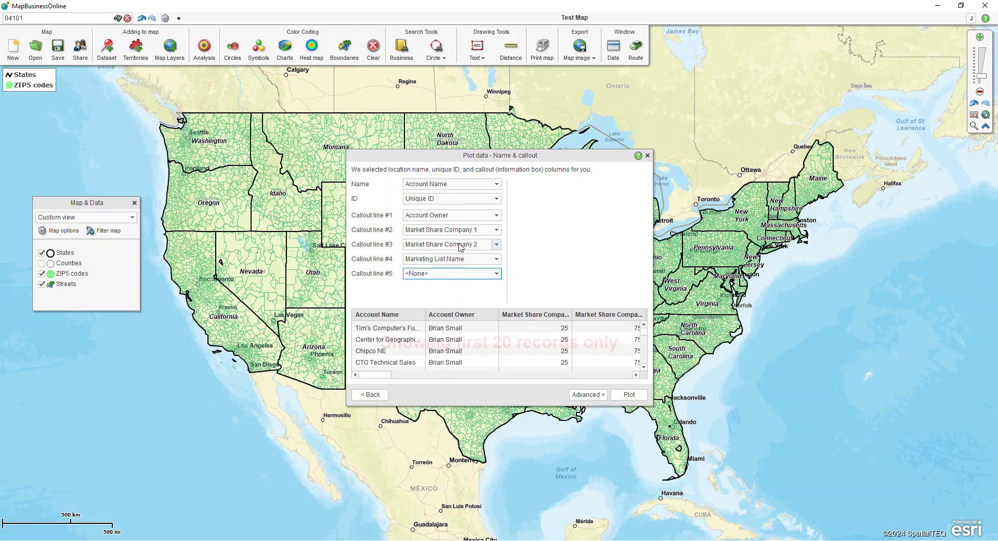
- Plot the customer list, dismiss the plotting results and move the data window below the plotted locations
click(631, 398)
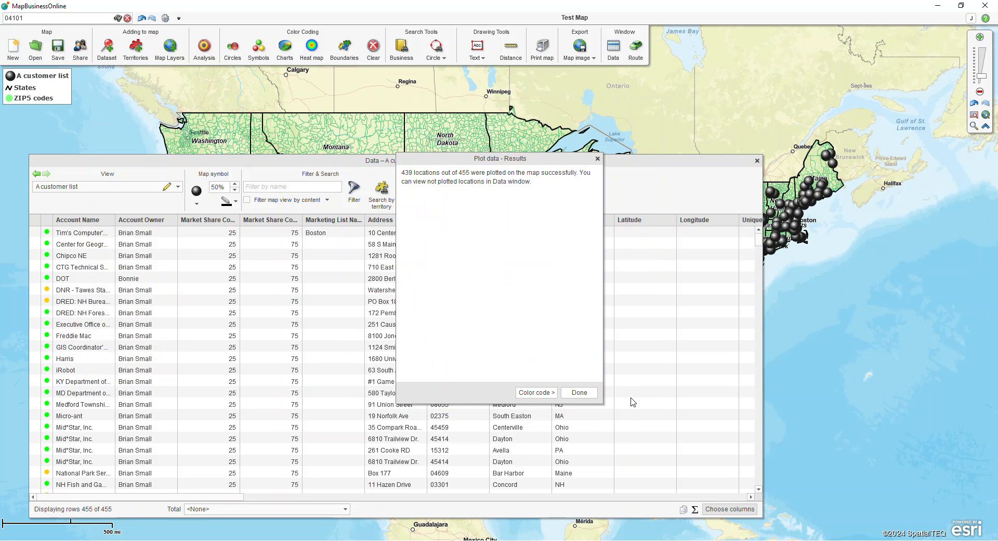
click(589, 394)
drag(582, 155, 678, 299)
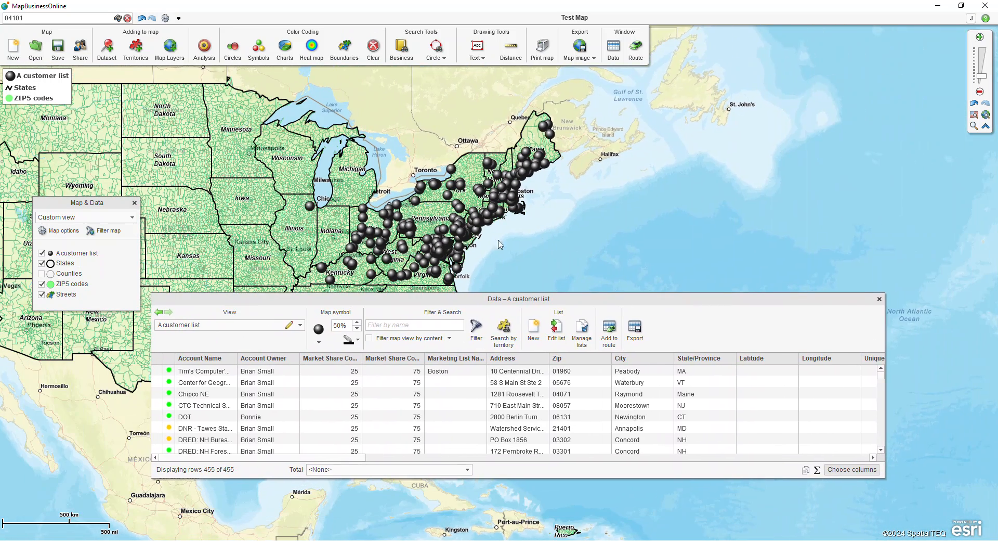
key(ctrl)
key(ctrl)
key(ctrl)
mouse_move(314, 460)
mouse_down()
mouse_move(512, 462)
mouse_move(313, 464)
mouse_up()
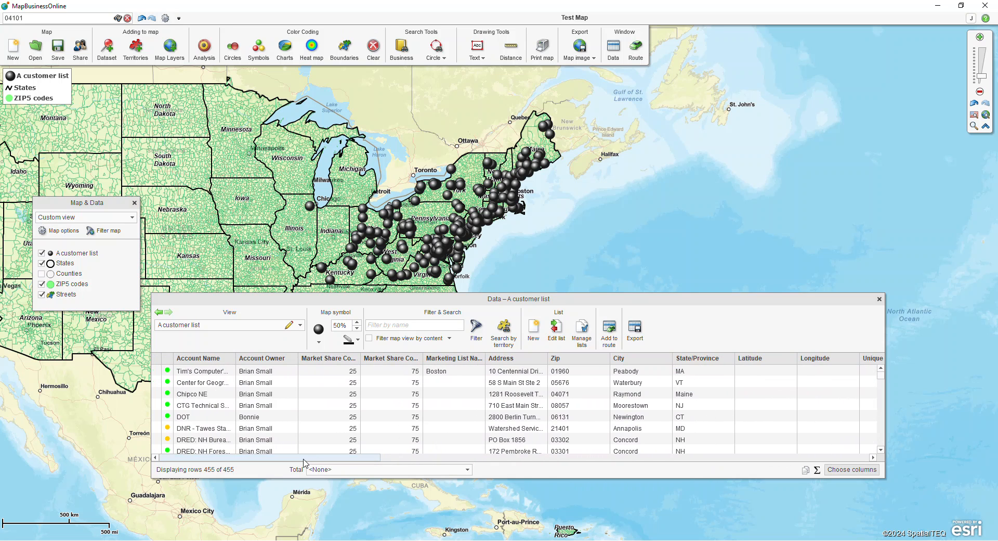
- Set the customer list's map symbol size to 40% and its color to dark blue
click(357, 328)
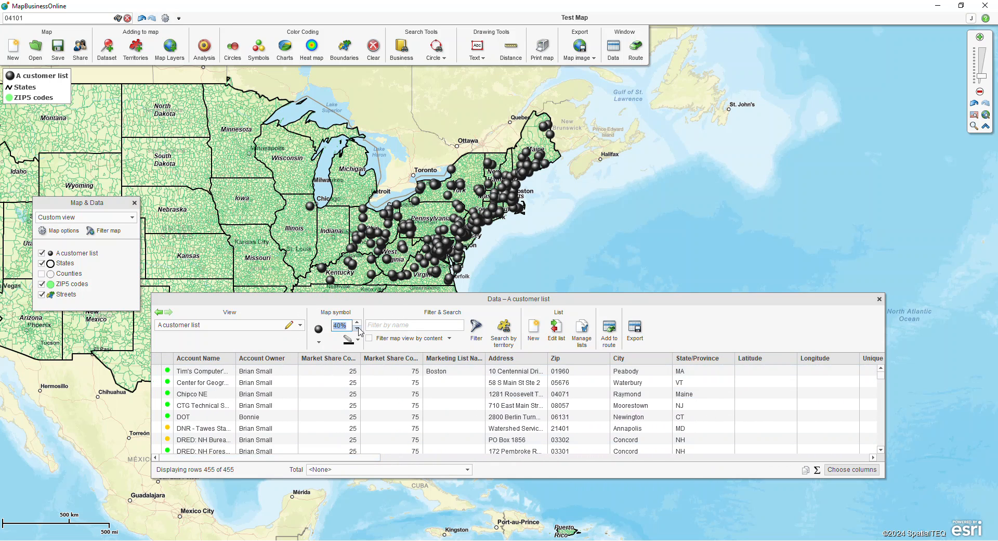
click(358, 339)
click(364, 366)
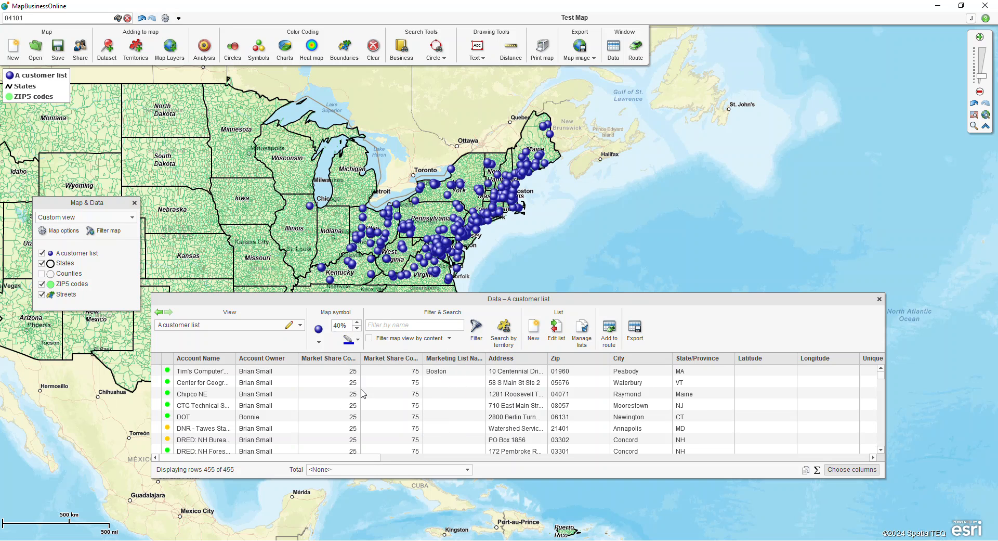
- Browse the available map symbols for the customer list and look at the custom symbol manager without uploading anything
click(326, 345)
scroll(372, 447, down, 3)
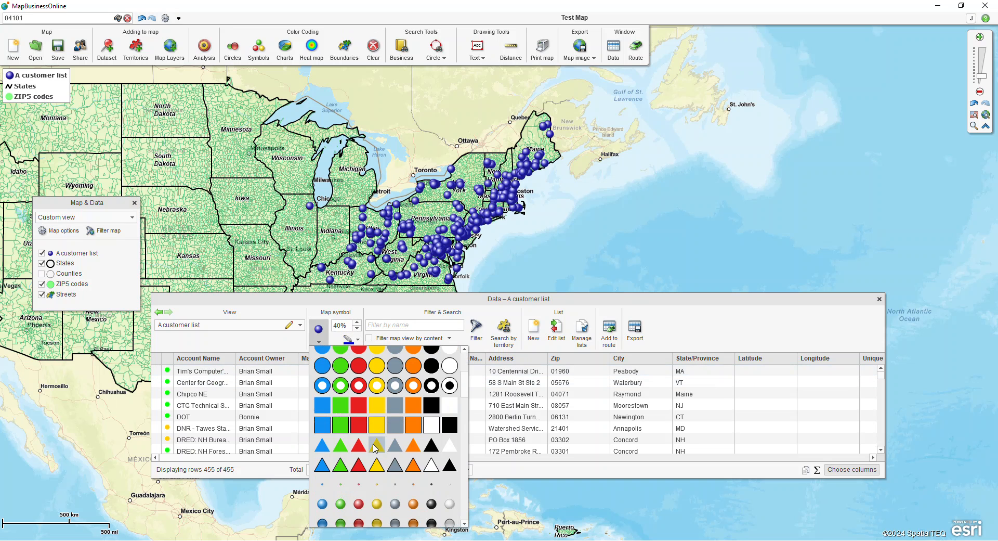
scroll(376, 447, down, 10)
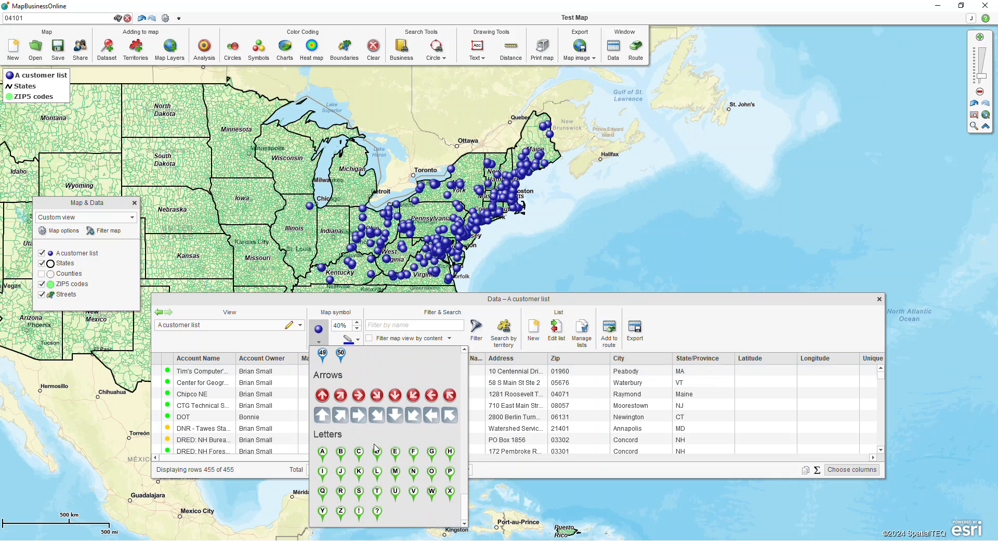
scroll(376, 447, up, 10)
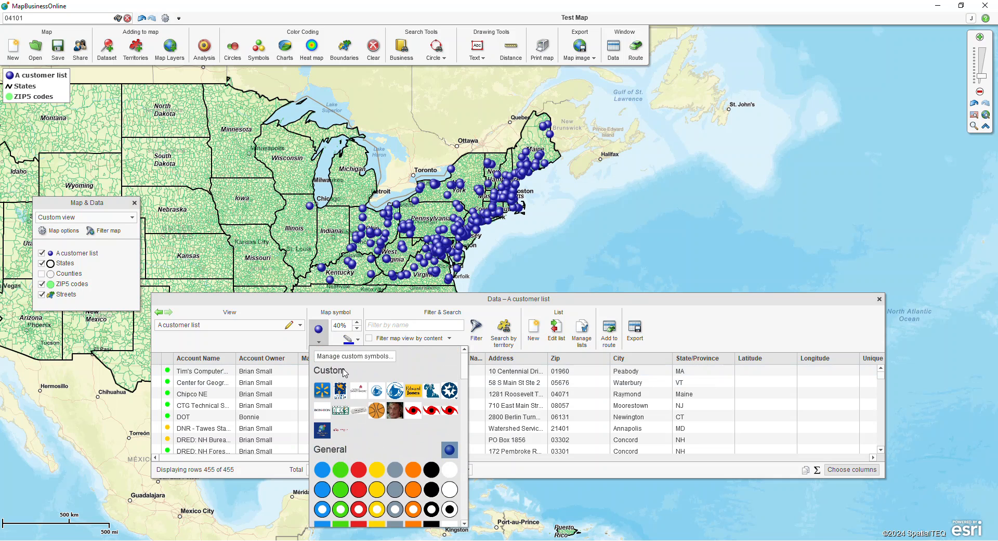
click(347, 358)
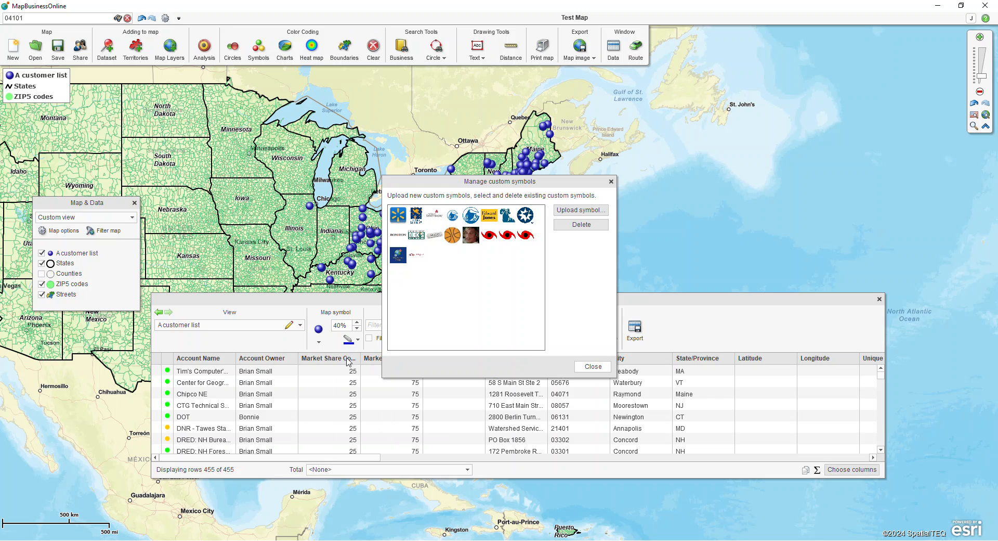
click(611, 182)
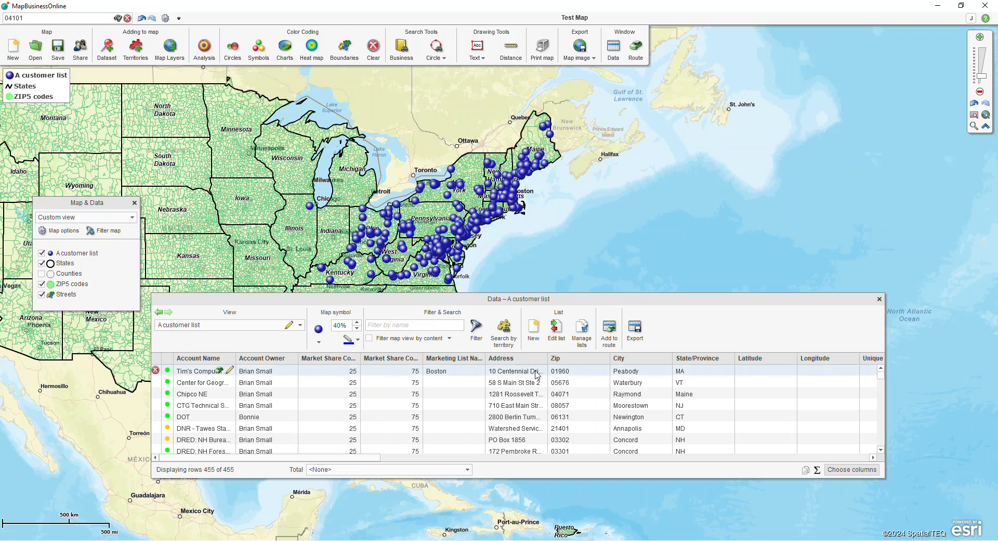
- Start a filter on the customer list with Customer Type as the column of the first criterion
drag(343, 460, 569, 454)
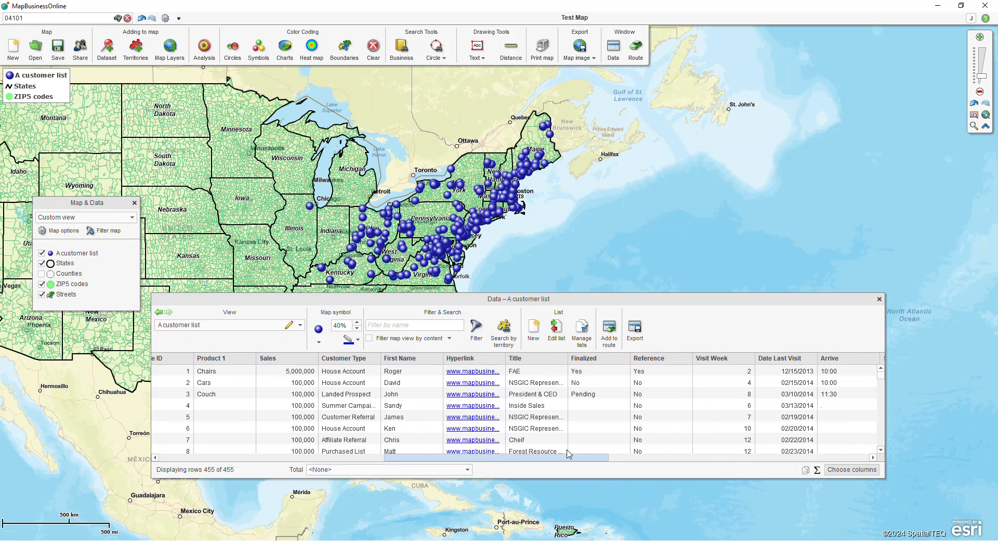
click(476, 338)
drag(442, 168, 571, 206)
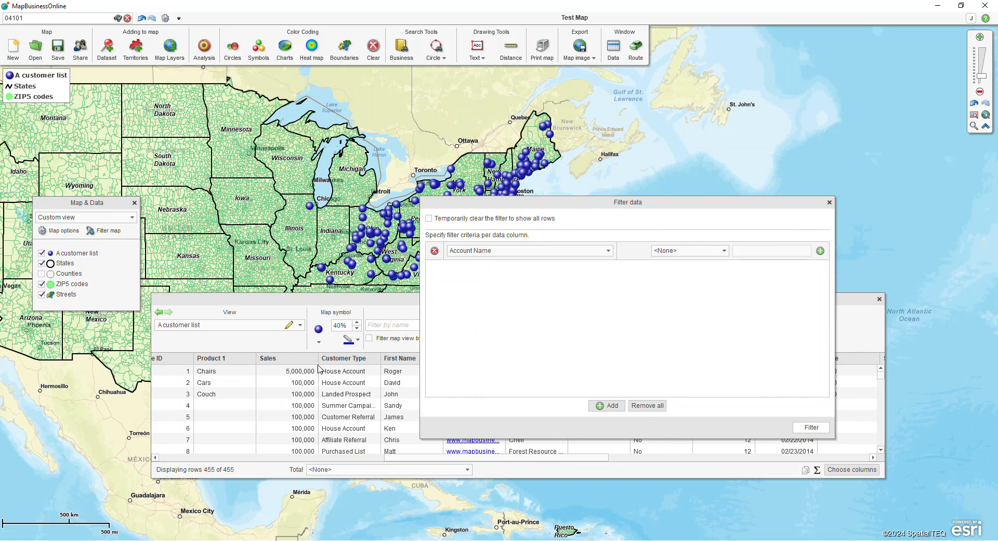
click(610, 252)
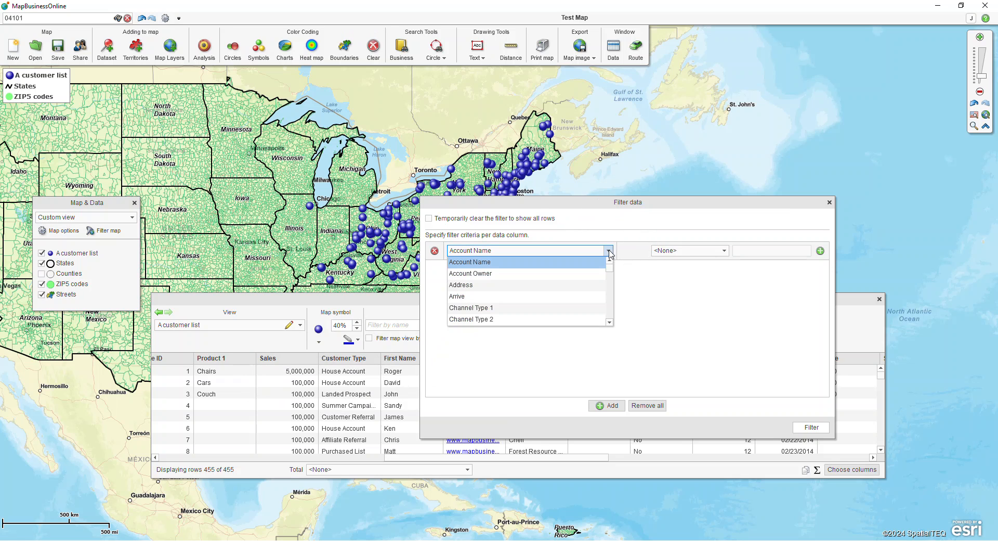
click(610, 323)
click(609, 323)
click(610, 322)
click(610, 322)
click(610, 323)
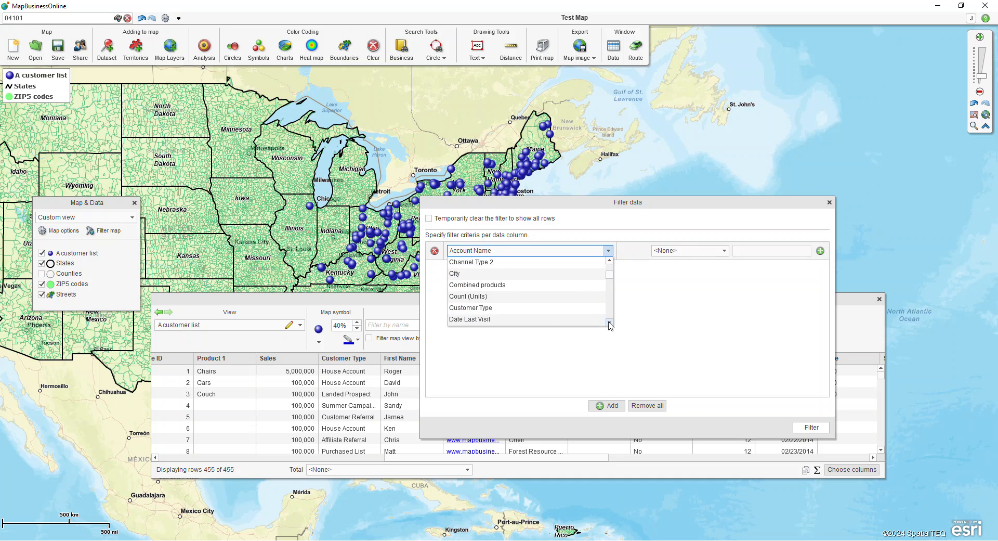
click(526, 310)
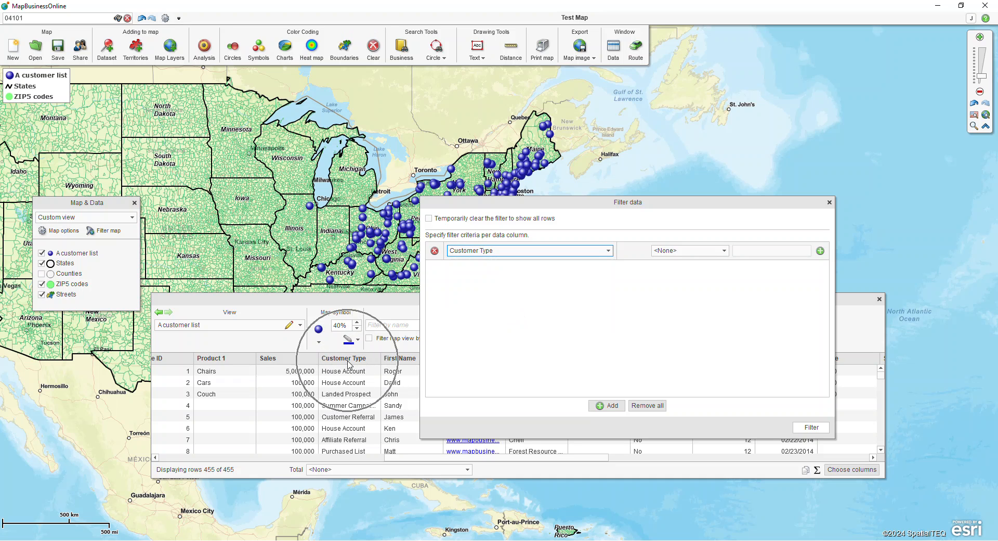
- Set the Customer Type criterion to = House Account and apply the filter to the customer list
click(686, 253)
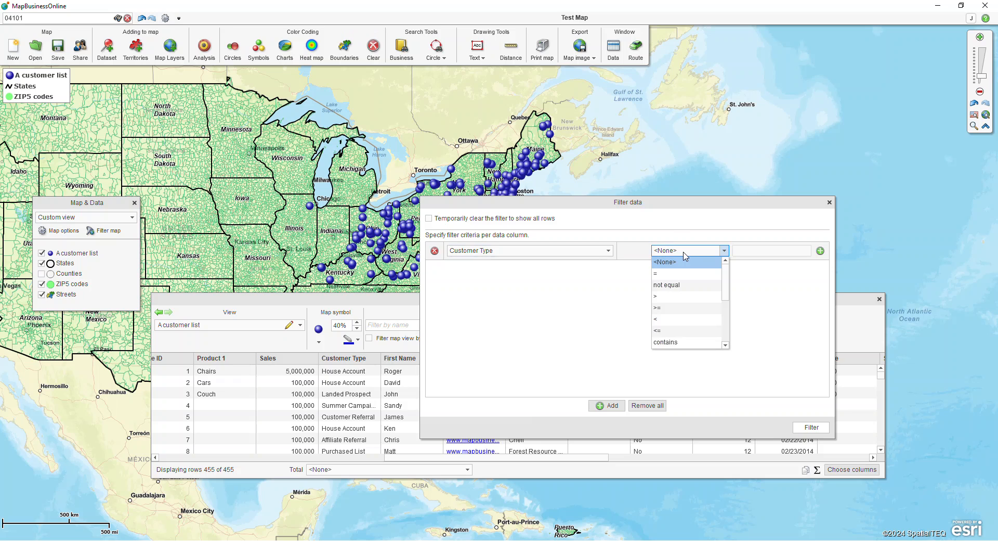
scroll(726, 312, down, 3)
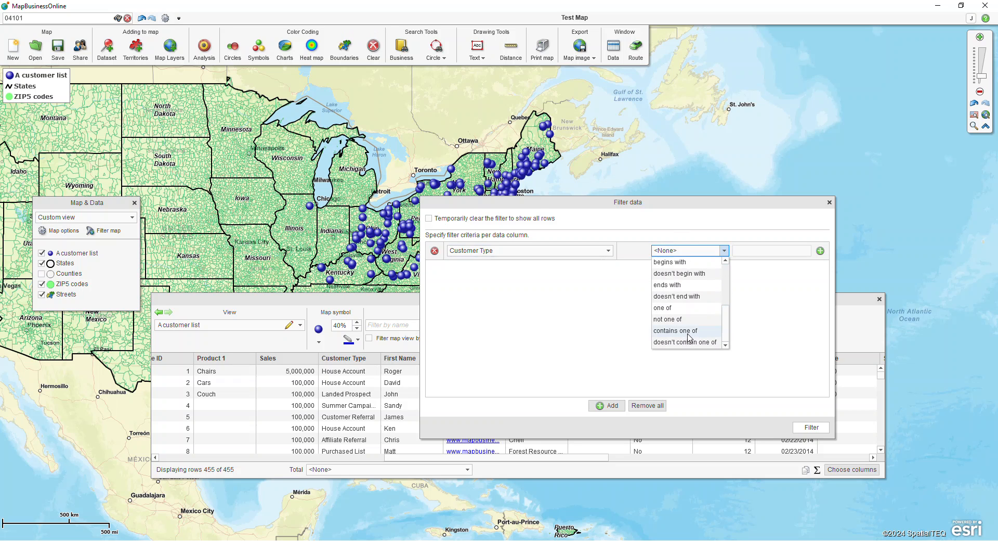
drag(727, 323, 732, 277)
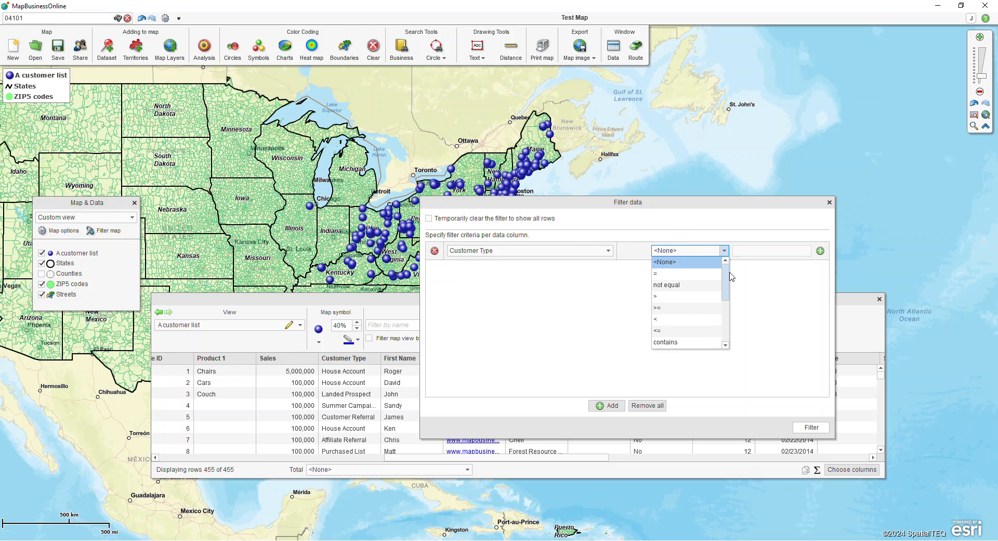
click(689, 274)
click(752, 252)
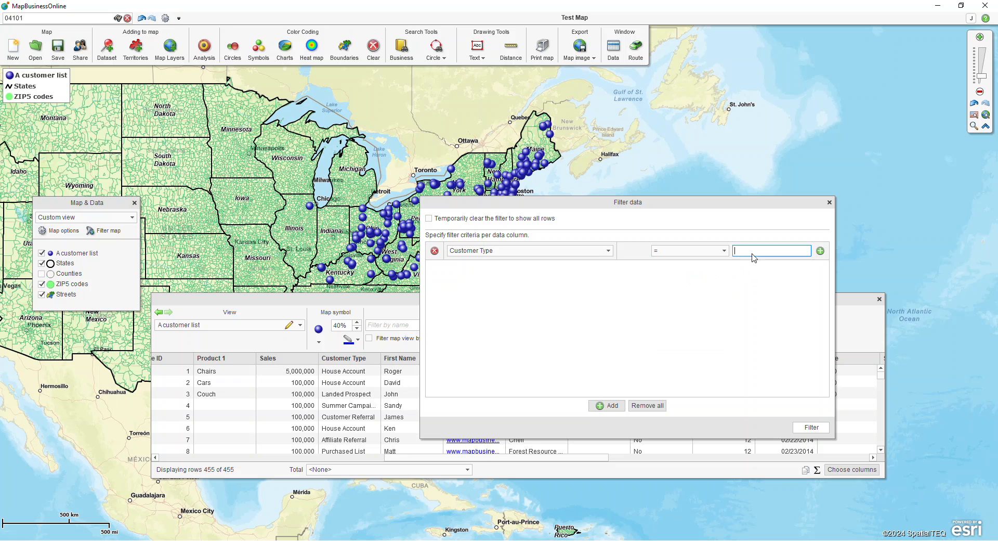
text(House Accoun)
click(803, 427)
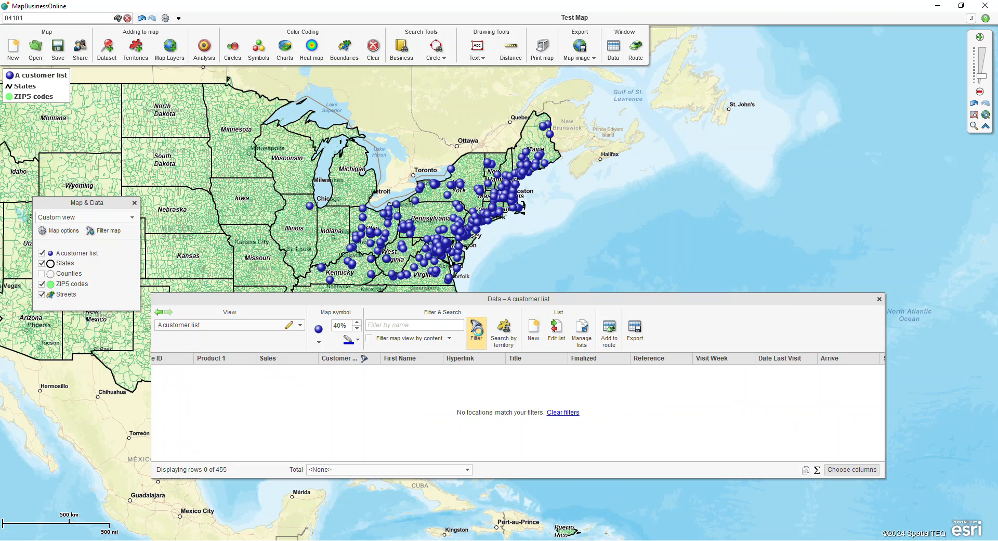
click(476, 328)
click(664, 217)
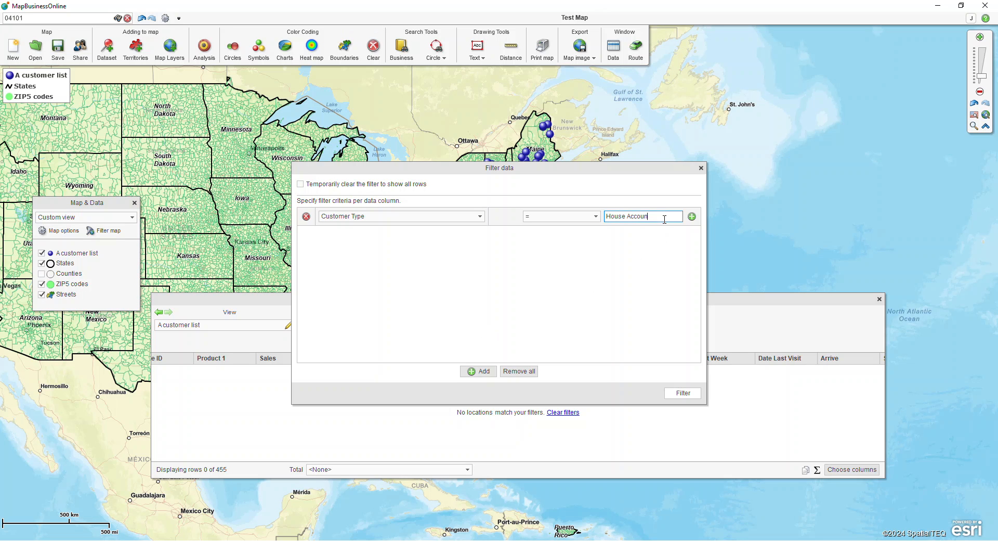
text(t)
click(683, 393)
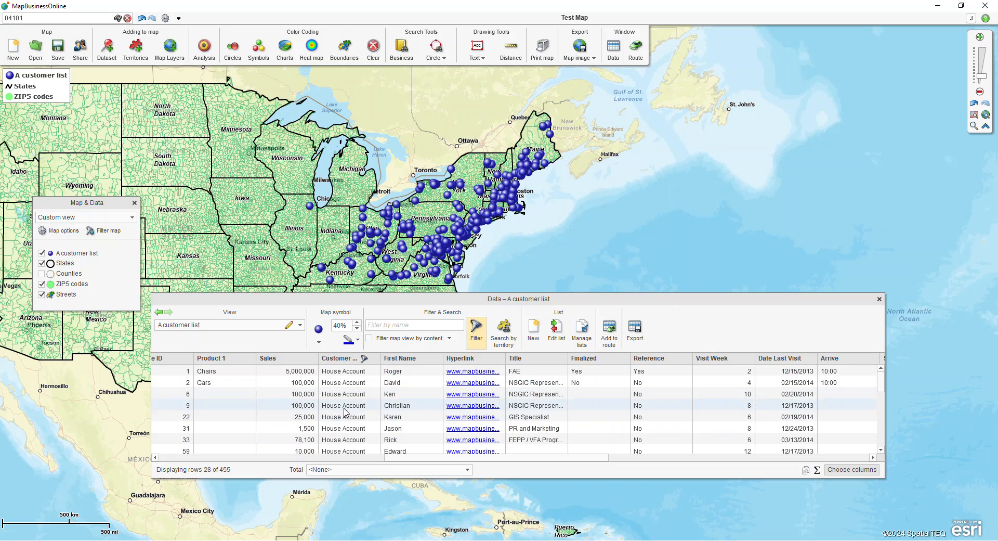
- Filter the map view by content so only the customers in the filtered list are shown
key(ctrl)
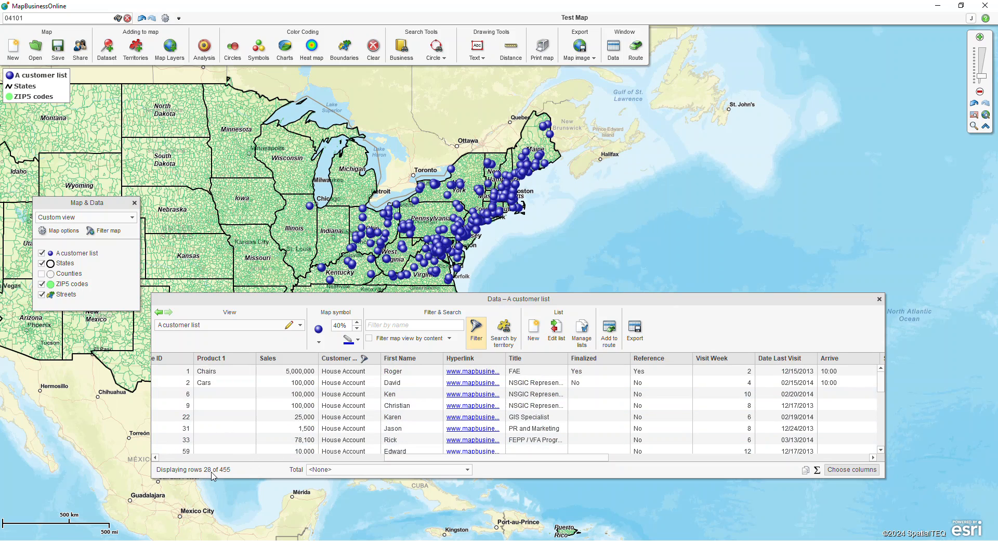
key(ctrl)
click(369, 339)
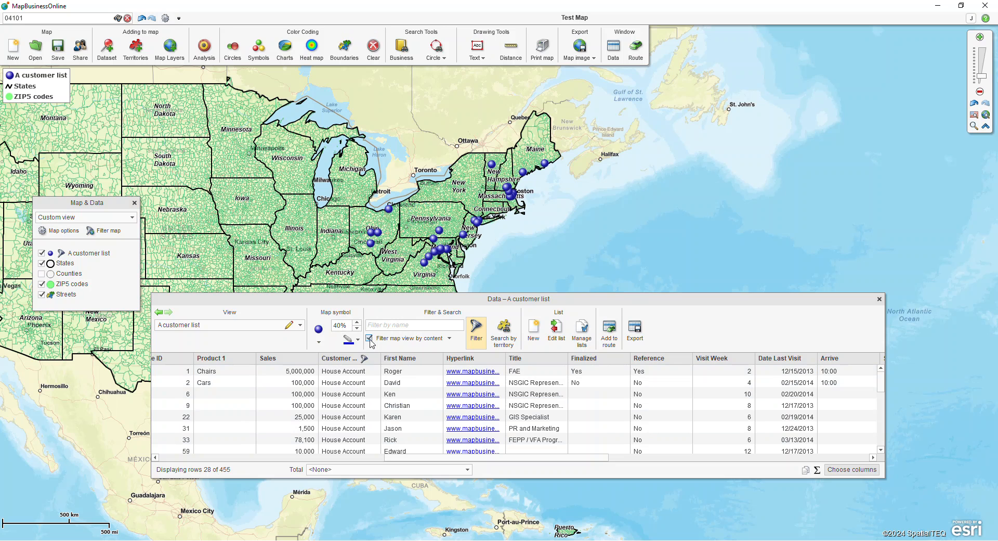
key(ctrl)
- Add a second criterion on the State/Province column to the customer list's filter
click(477, 335)
drag(471, 167, 637, 189)
key(ctrl)
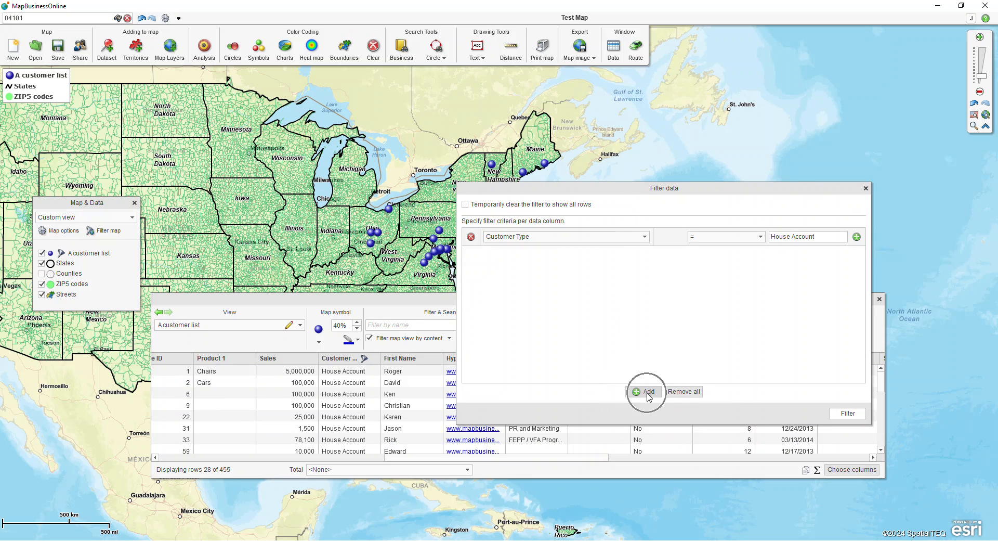
click(647, 394)
click(541, 255)
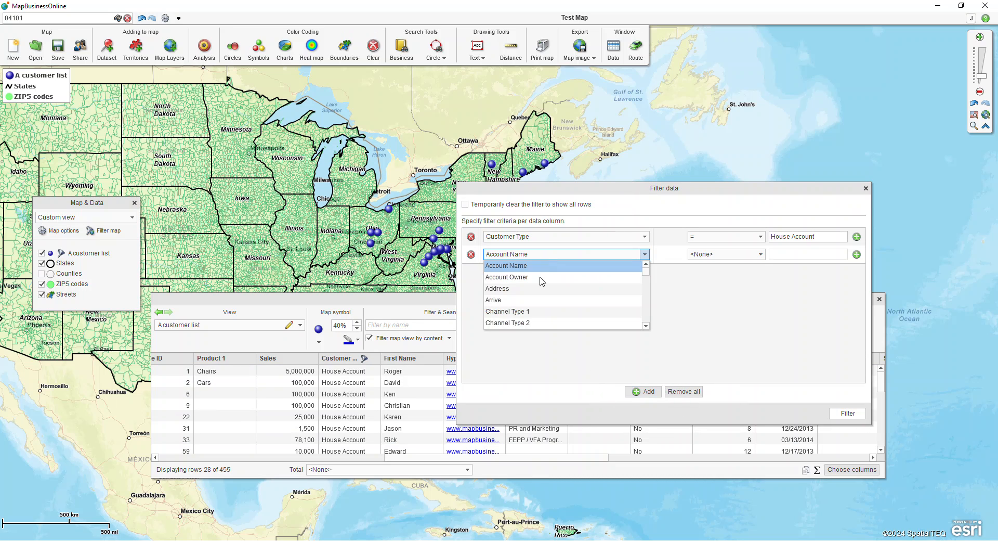
scroll(547, 322, down, 6)
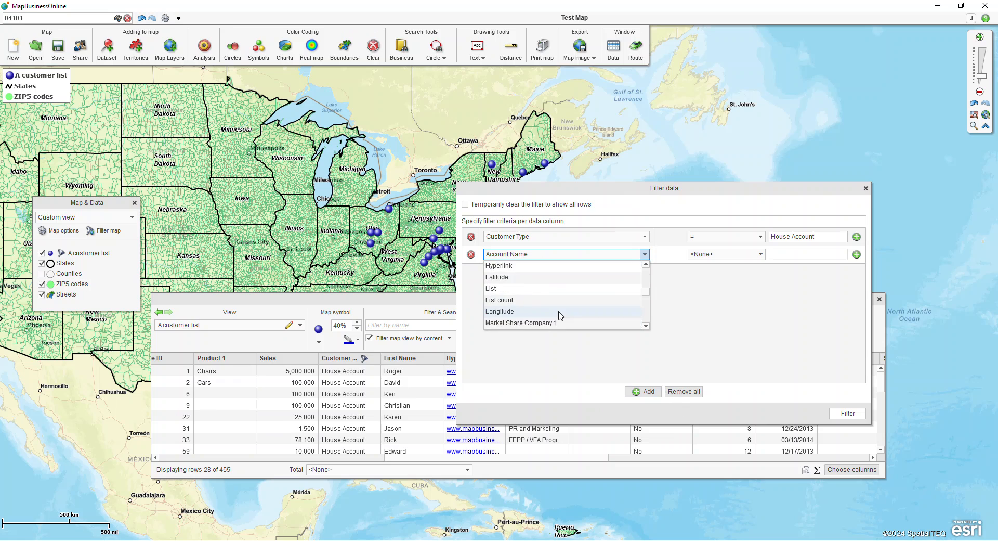
scroll(561, 316, down, 5)
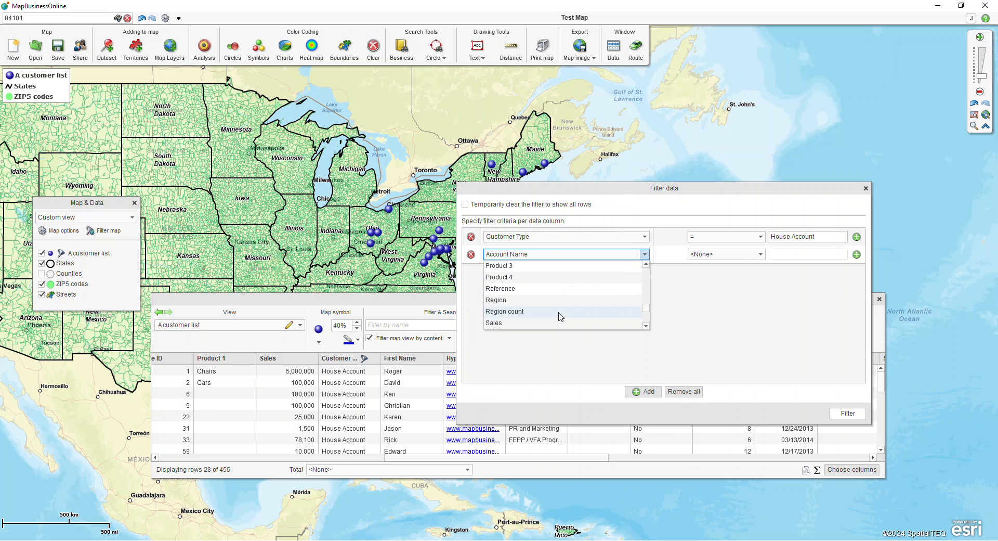
scroll(544, 319, down, 2)
click(527, 302)
- Set the State/Province criterion to equal Ohio, apply the filter and refresh the map view to match
click(737, 255)
click(714, 277)
click(785, 256)
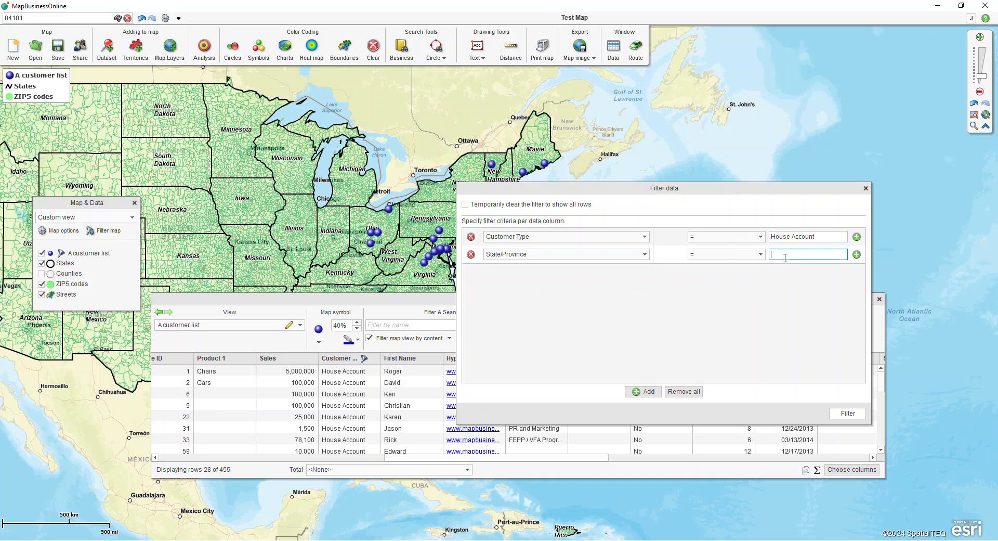
click(848, 413)
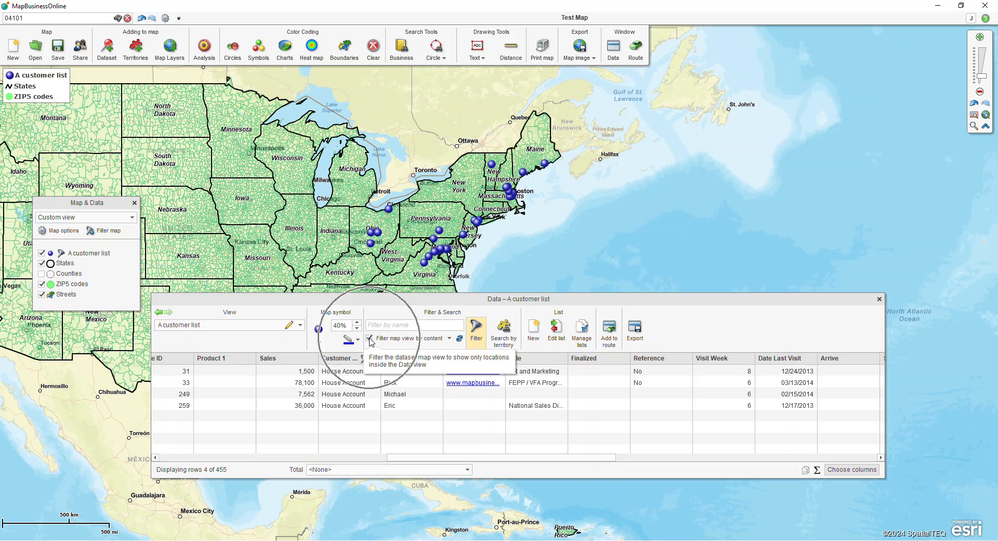
click(459, 339)
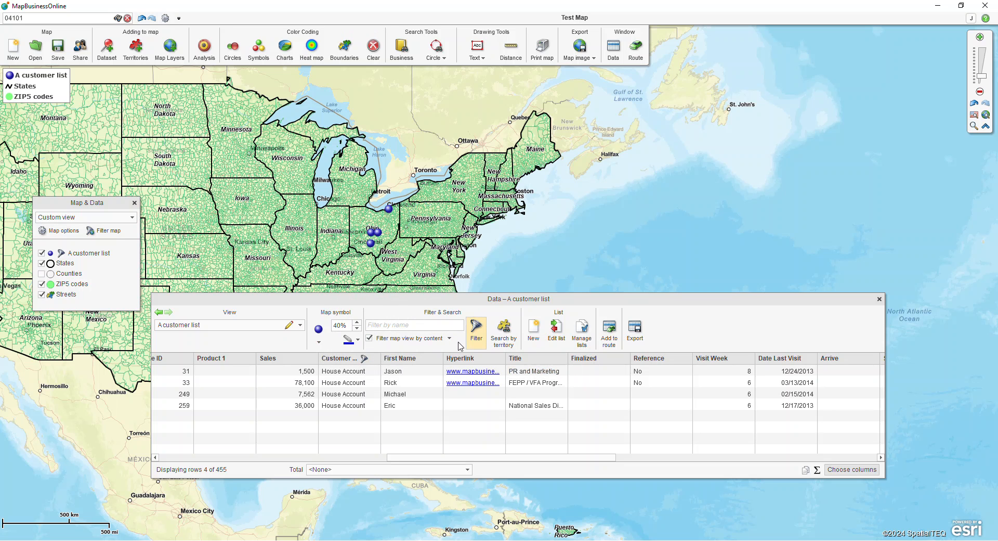
- View the export option for the filtered customer list and close it without saving a file
click(635, 339)
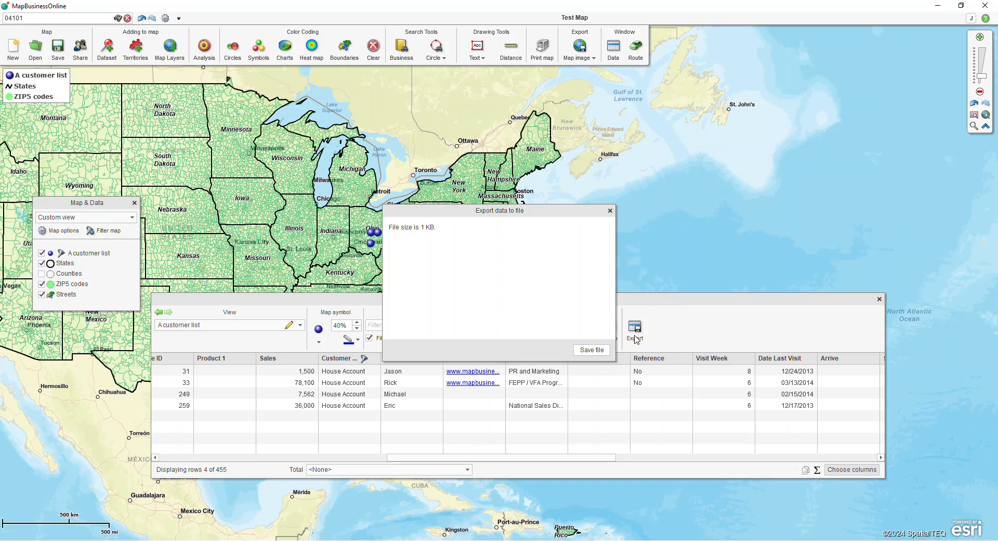
click(610, 211)
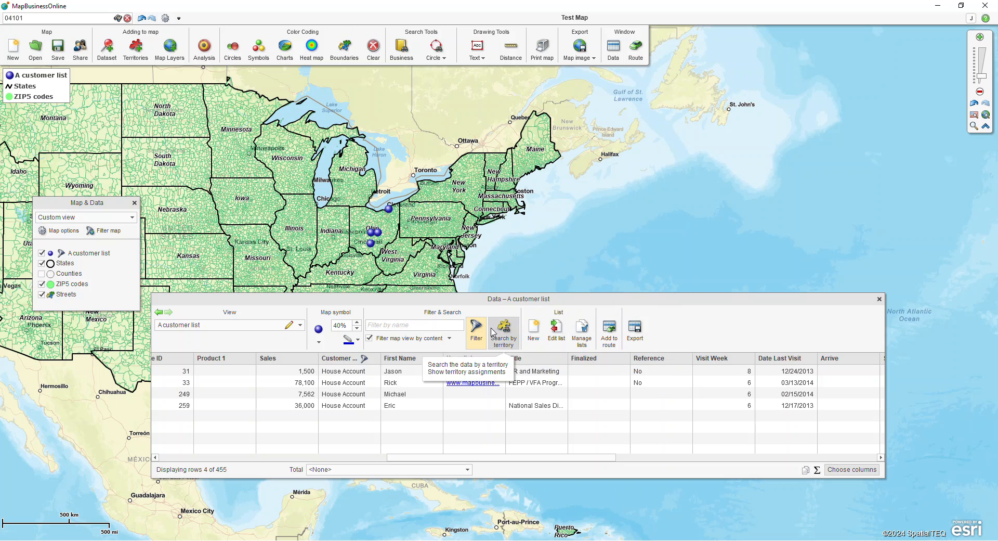
- Stop filtering the map view by content, remove the Customer Type and State/Province filter criteria, and close the customer list data window
click(369, 338)
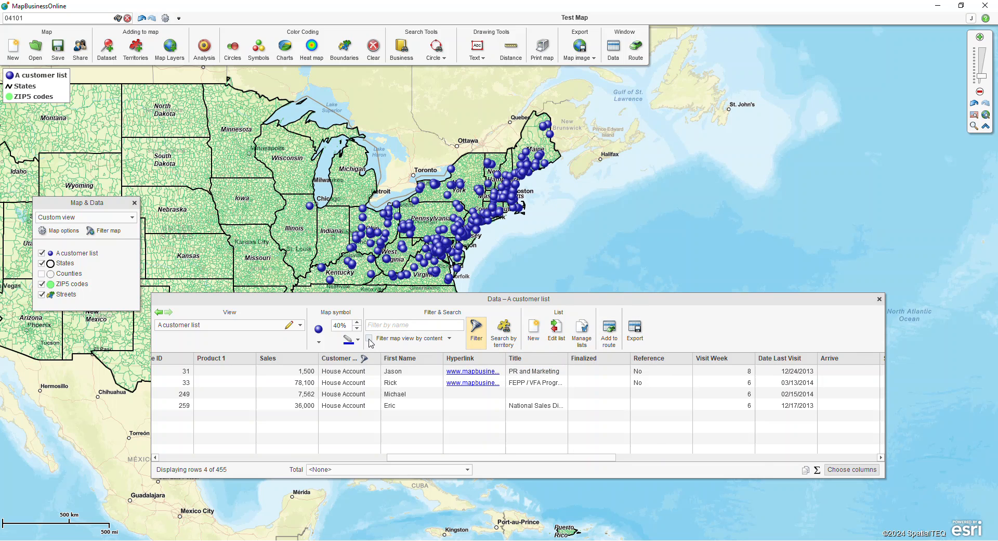
click(475, 333)
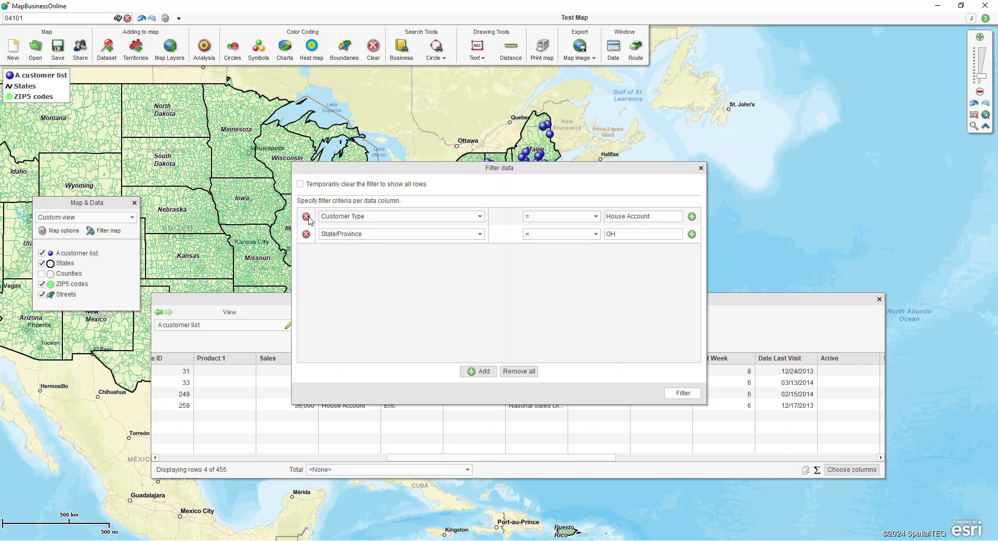
click(306, 229)
click(306, 216)
click(682, 393)
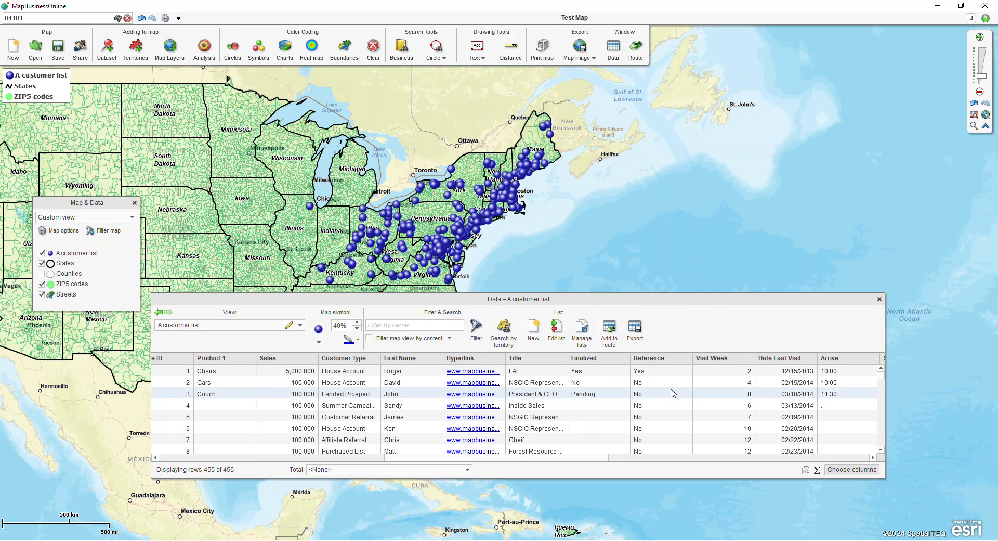
click(879, 300)
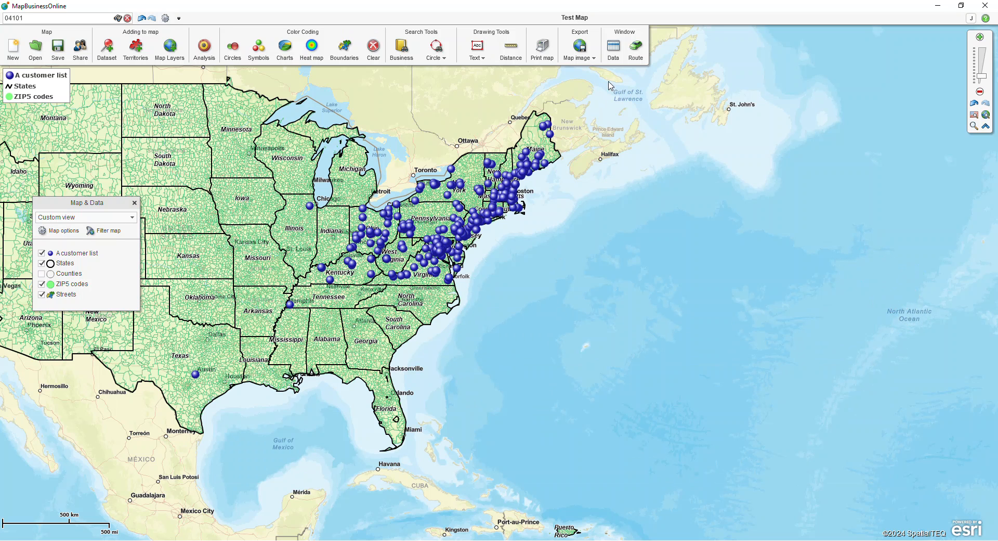
- Reopen the data window to view which map datasets and layers can be selected, and close it without switching
click(613, 52)
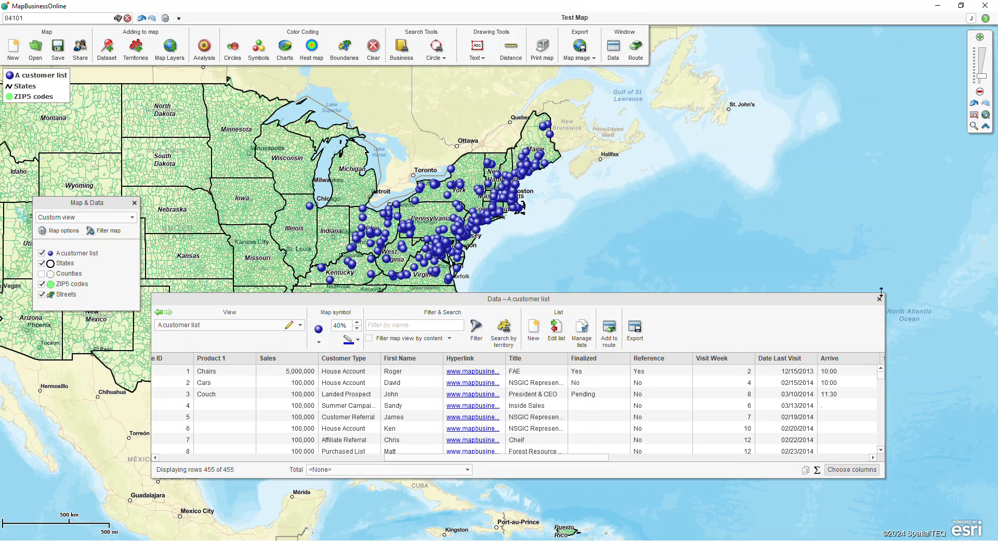
click(300, 325)
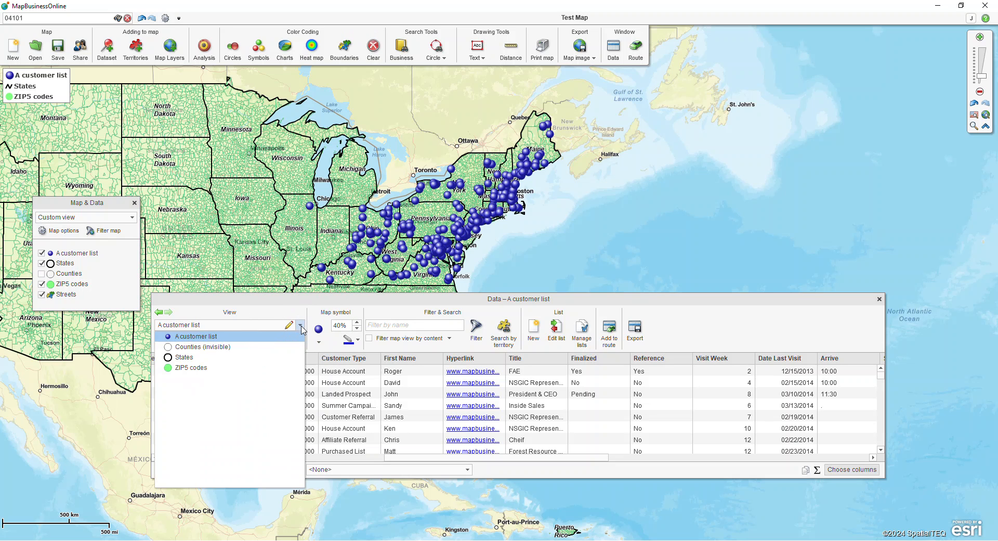
click(880, 300)
click(881, 300)
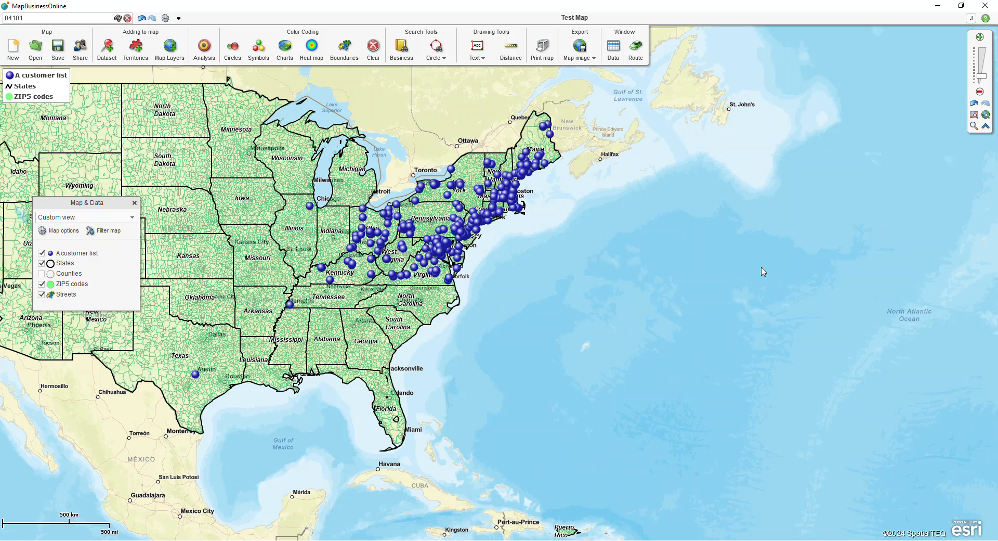
- Hide the ZIP5 codes and States layers so only the customer list and streets show across the Northeast
click(985, 115)
drag(234, 93, 603, 306)
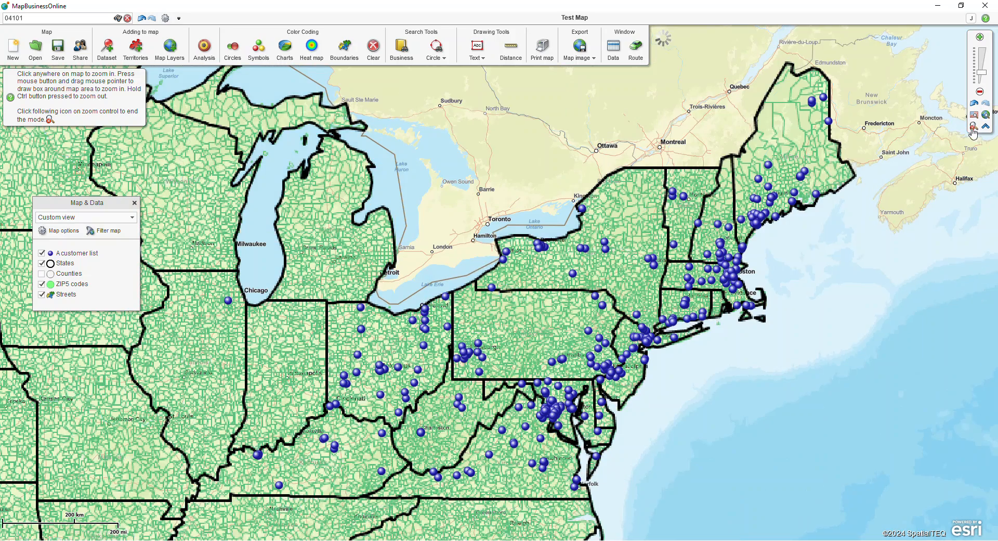
click(974, 126)
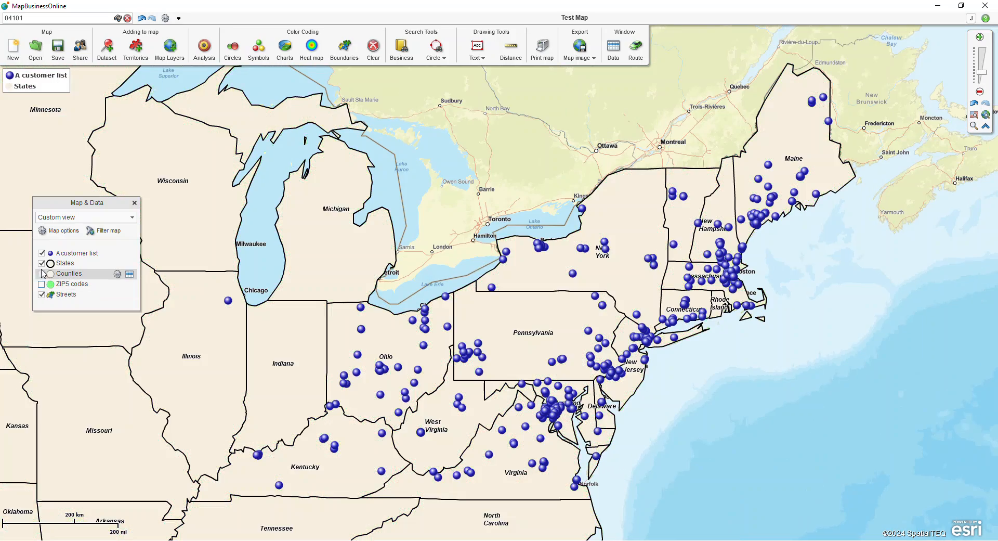
click(41, 263)
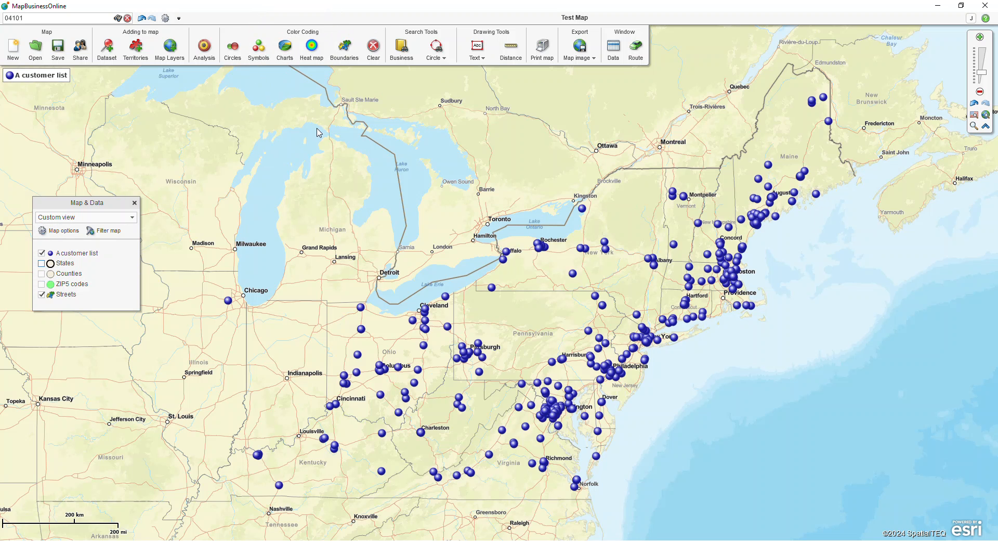
- Color code the customer list as a heat map with the rainbow color scheme and no heat value column
click(312, 49)
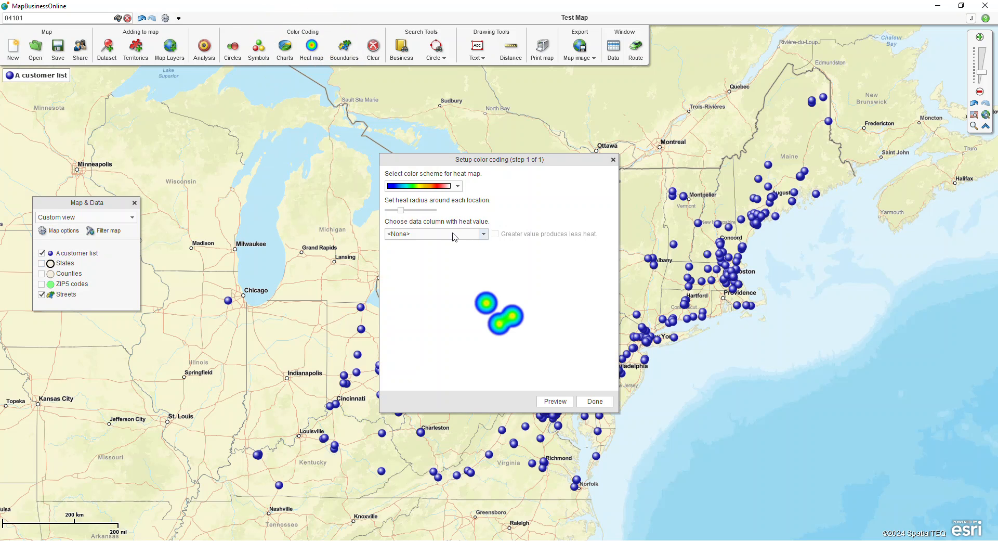
click(464, 235)
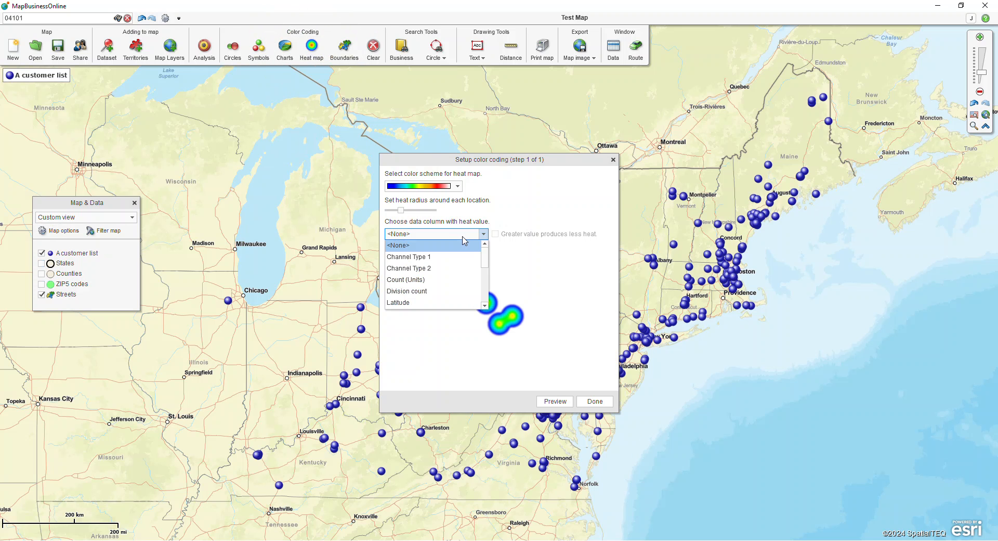
click(463, 244)
click(591, 403)
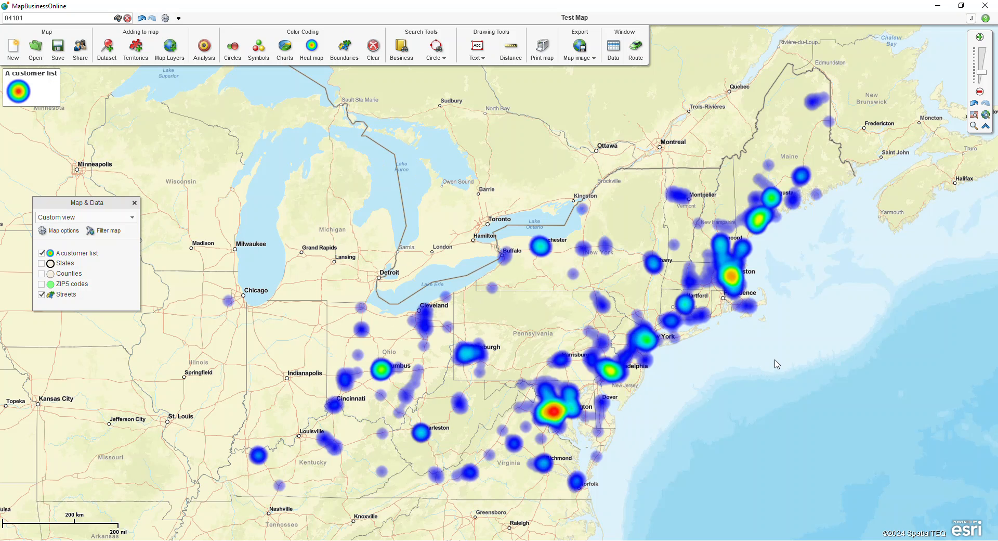
scroll(860, 325, down, 2)
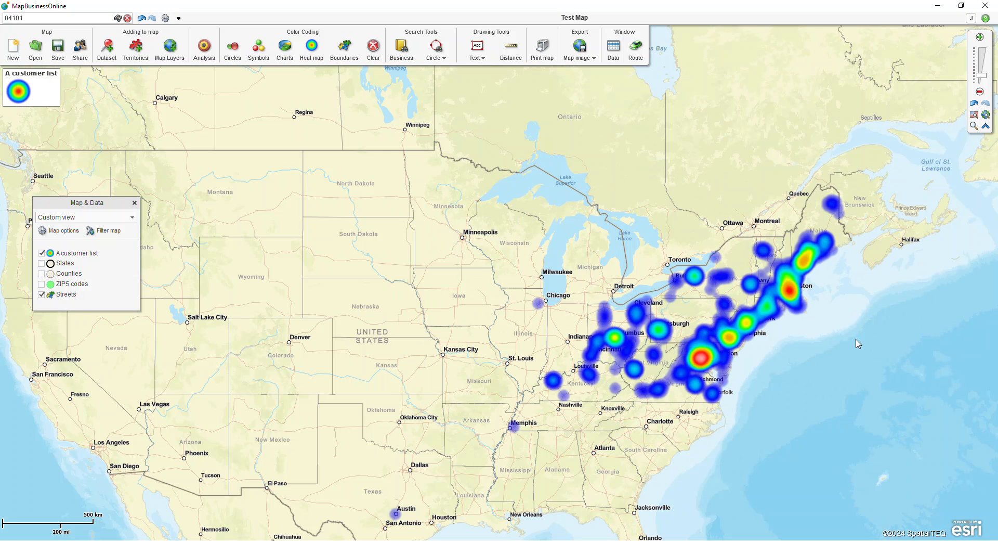
drag(864, 333, 643, 341)
scroll(574, 316, up, 2)
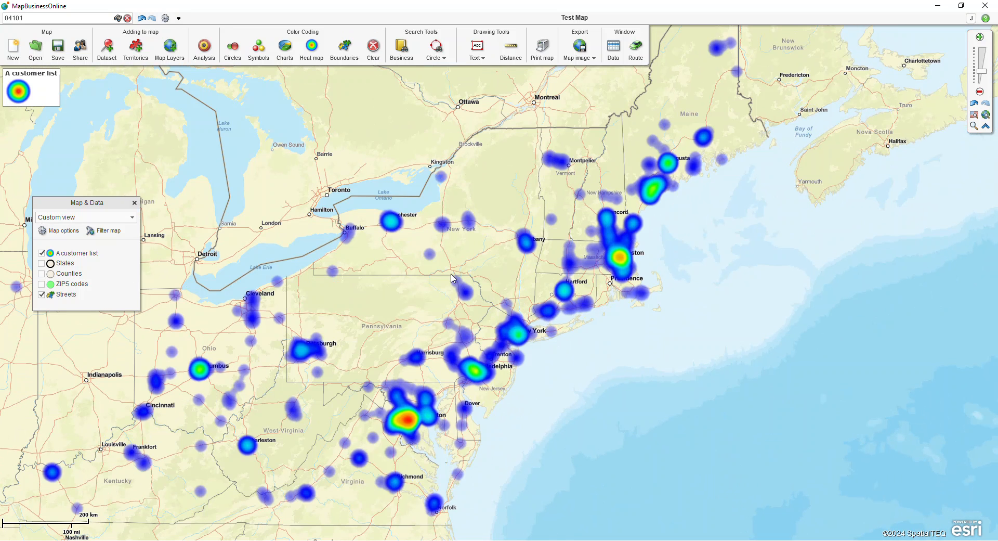
- View both setup pages of the chart color coding and close the setup without applying it
click(284, 52)
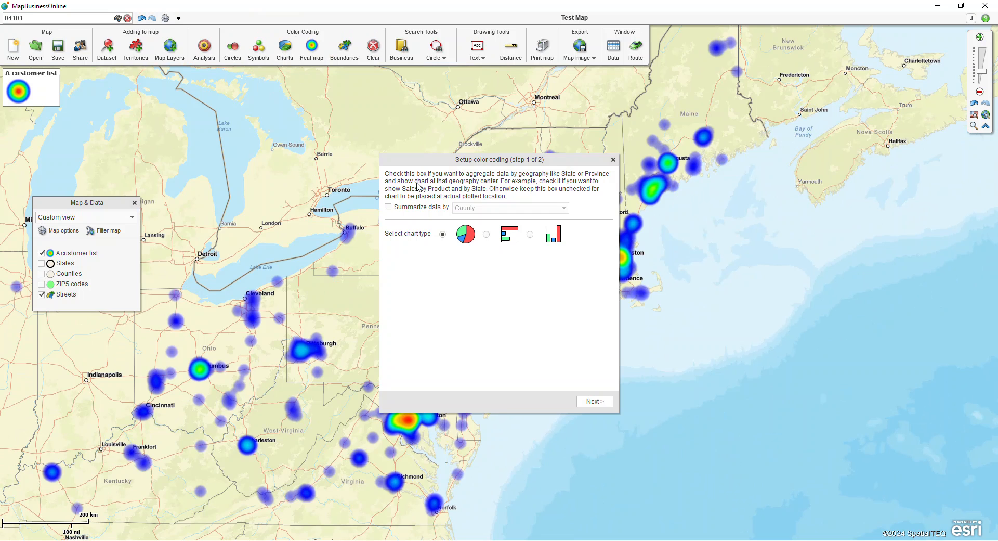
click(595, 401)
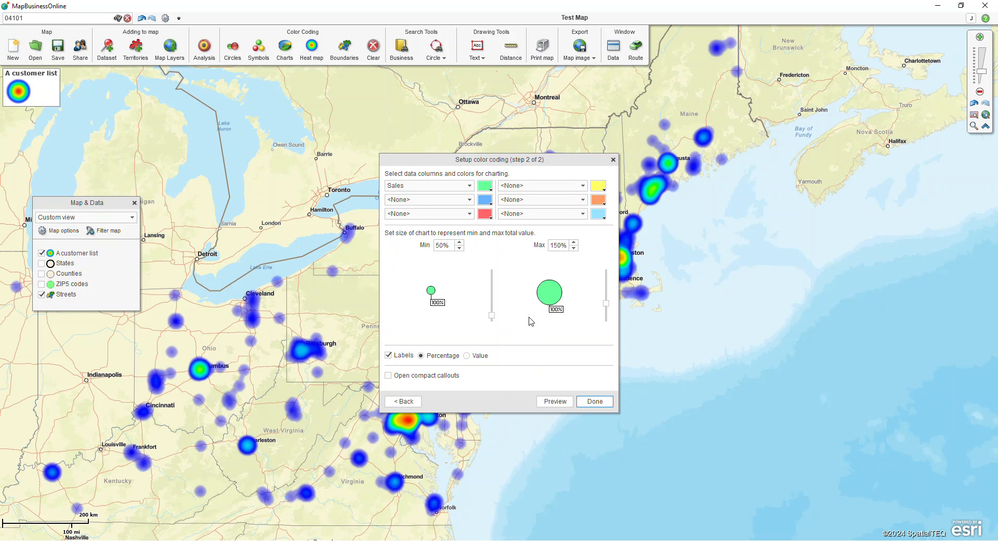
click(614, 160)
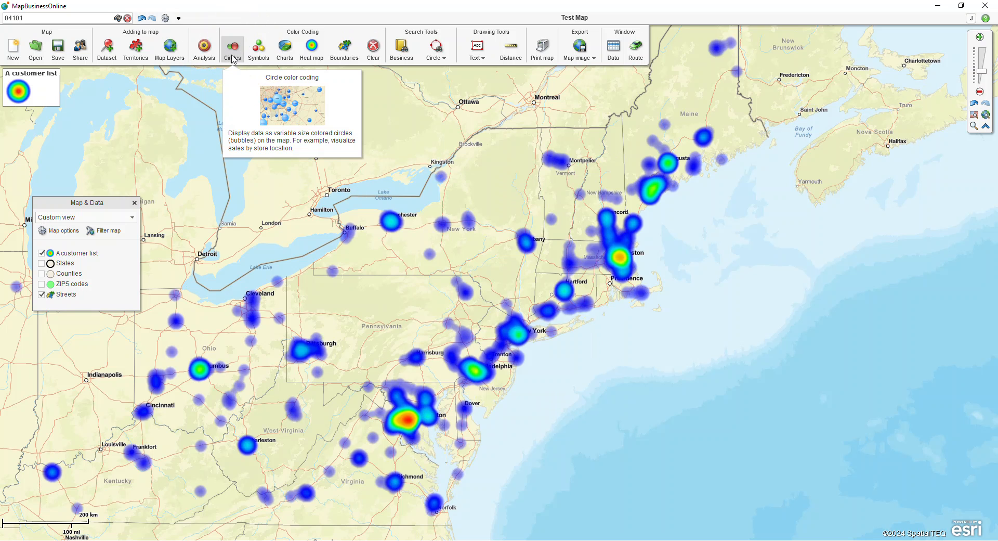
- Color code the customers as circles sized, colored and labeled by Sales with a 315% maximum size, and inspect the largest circle near Boston
click(233, 59)
click(584, 399)
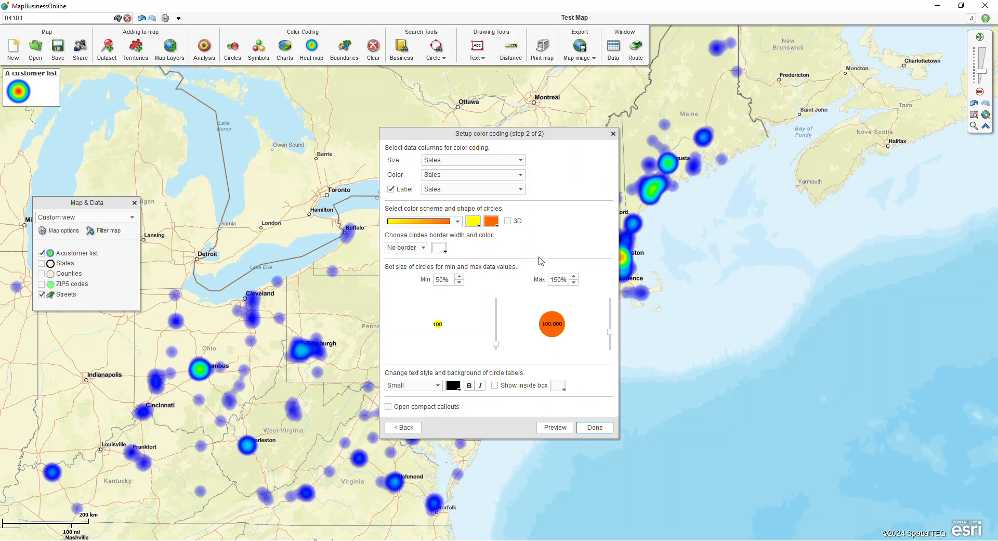
drag(610, 331, 609, 313)
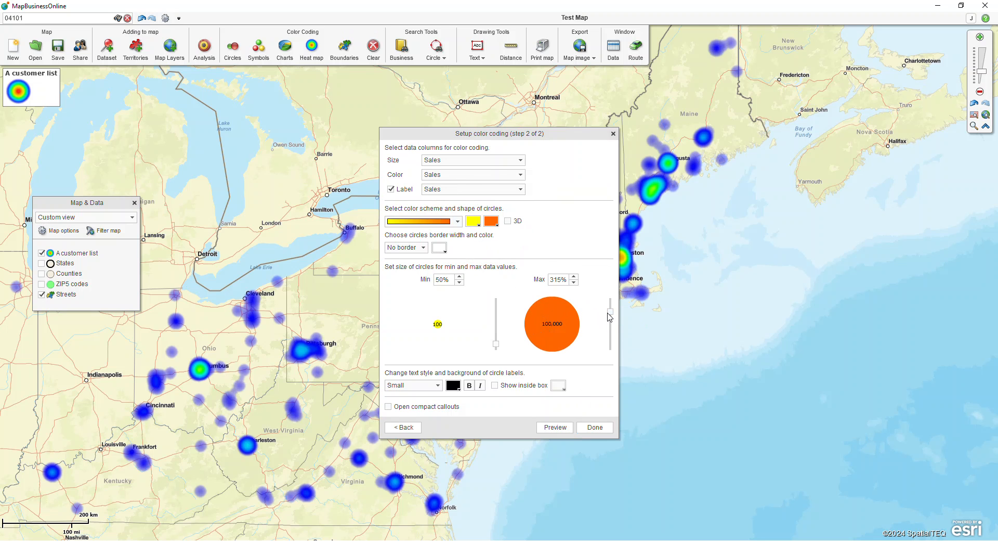
click(594, 426)
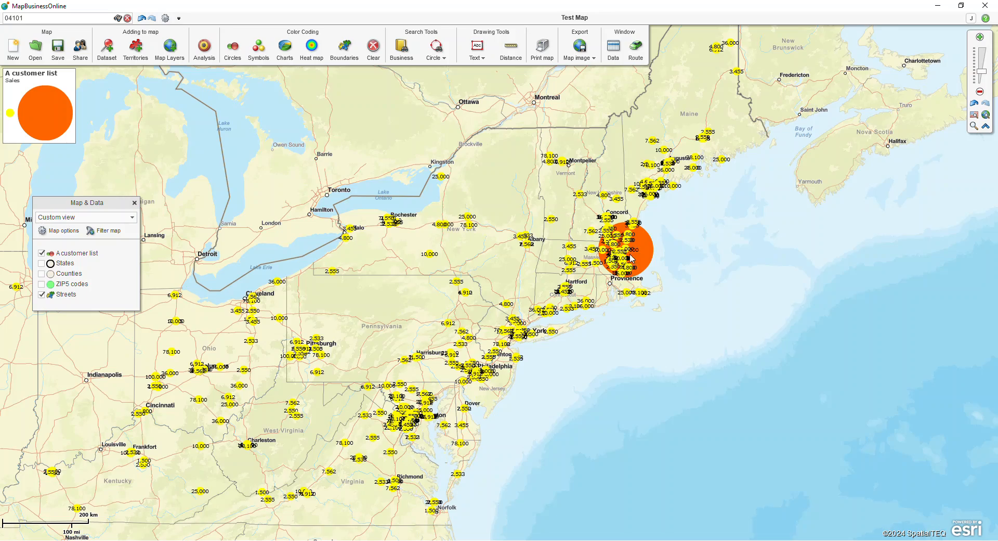
scroll(636, 245, up, 2)
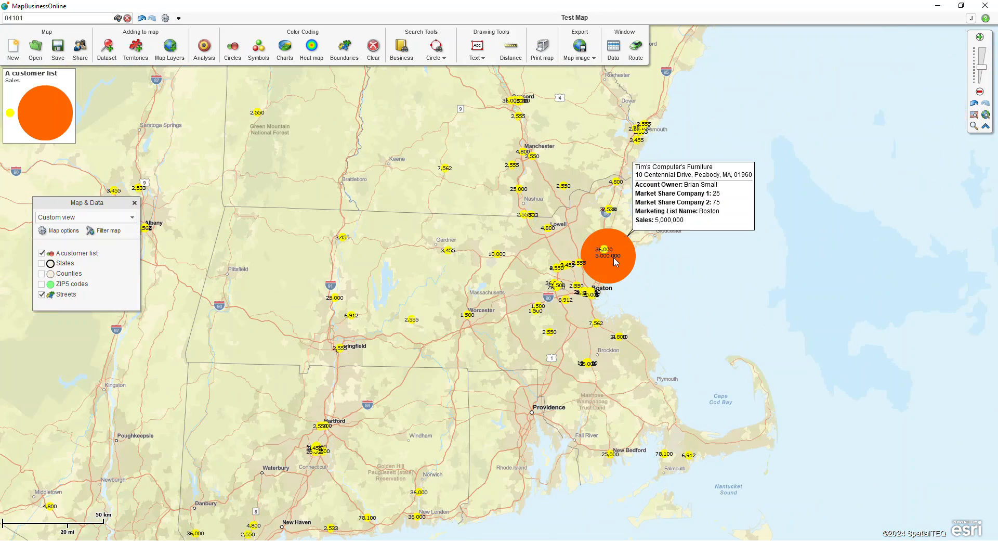
scroll(615, 259, down, 2)
drag(505, 415, 593, 390)
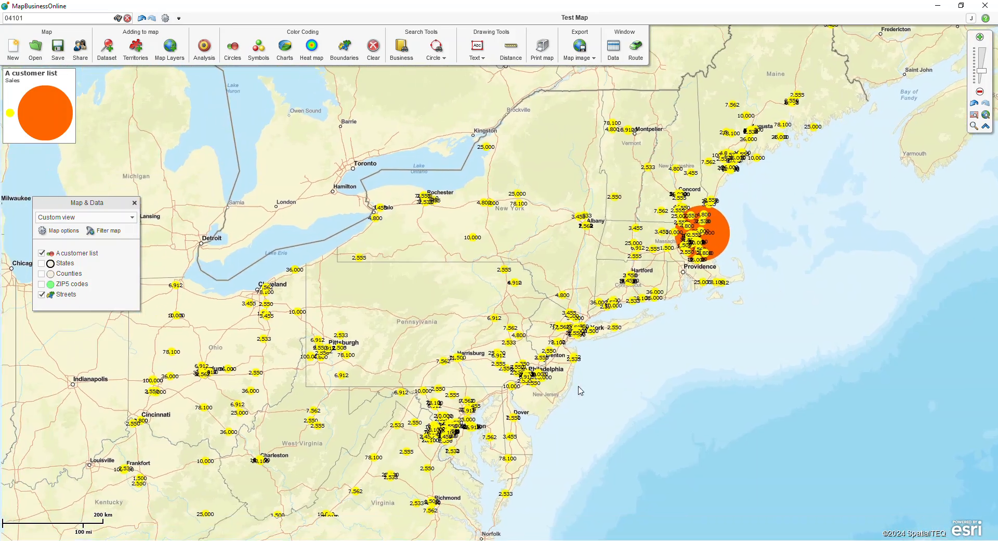
scroll(592, 390, down, 1)
drag(744, 342, 715, 344)
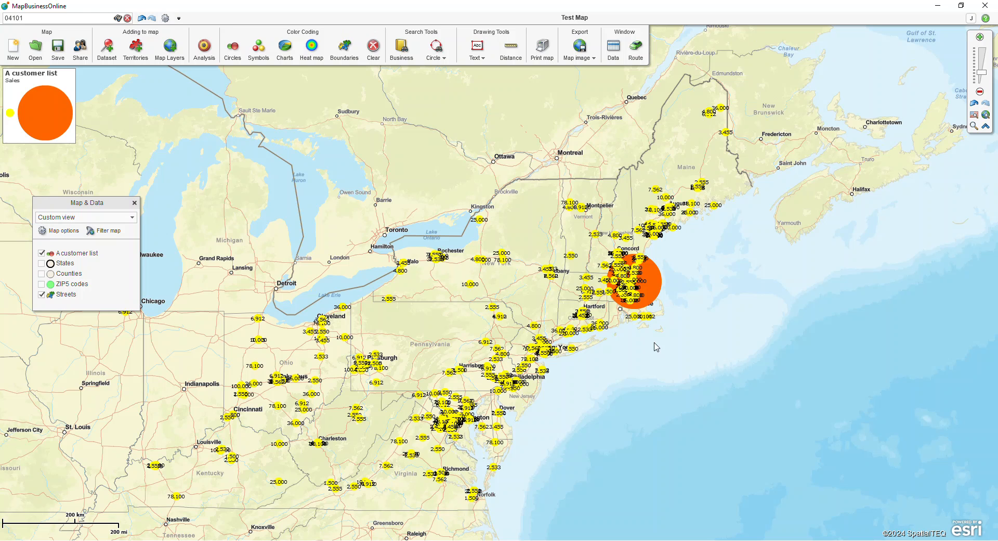
- Start symbol color coding of the customer list by Sales with 2 data groups, setting the first range to 1 to 1000
click(261, 60)
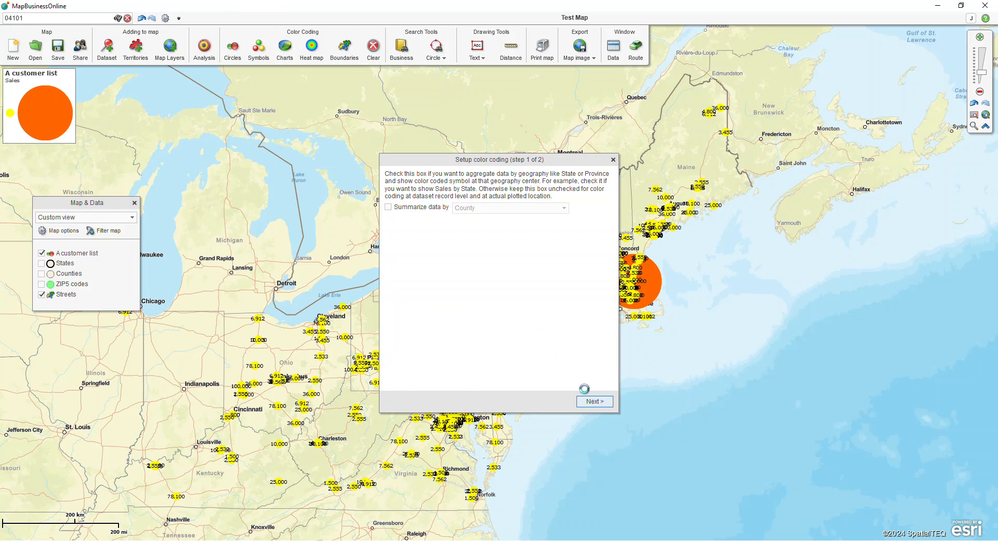
click(594, 402)
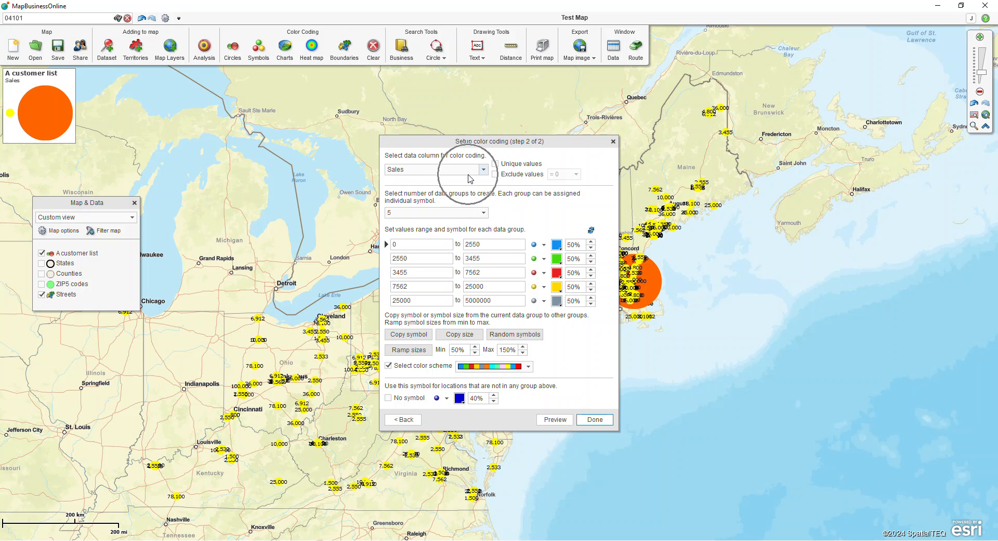
click(484, 213)
scroll(488, 233, up, 1)
click(450, 225)
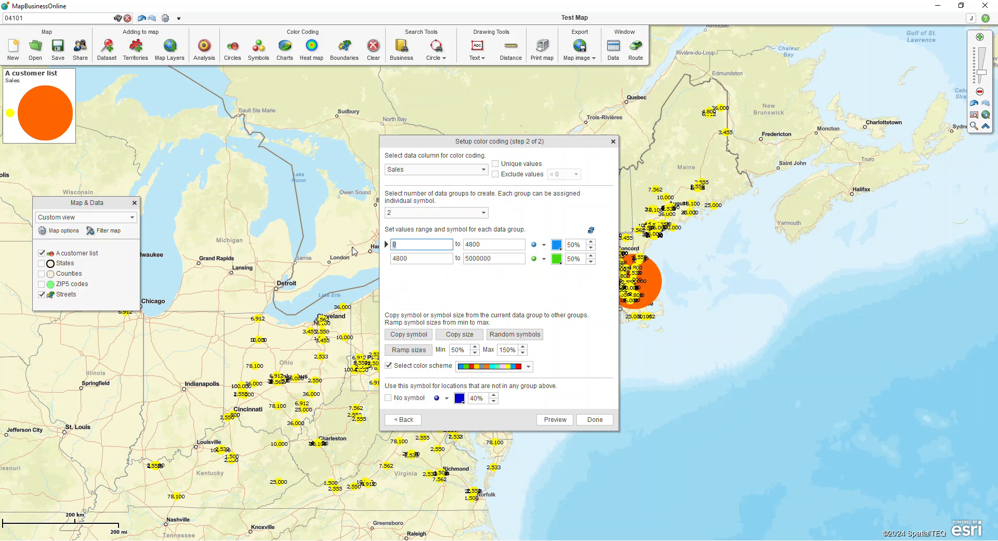
key(Tab)
text(1)
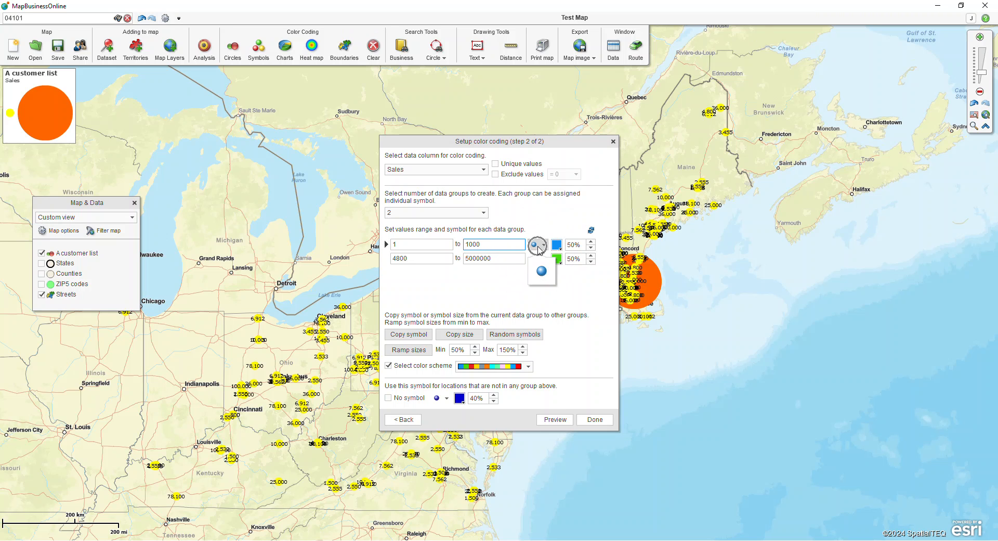
- Change the color coding column to Customer Type, exclude empty values and set the number of data groups to 7
click(484, 169)
click(484, 180)
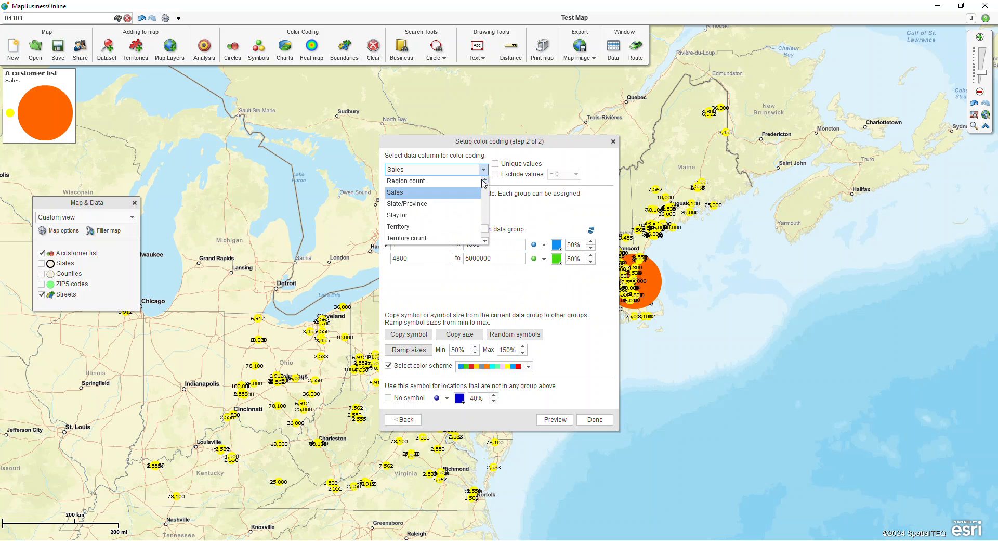
drag(484, 182, 484, 182)
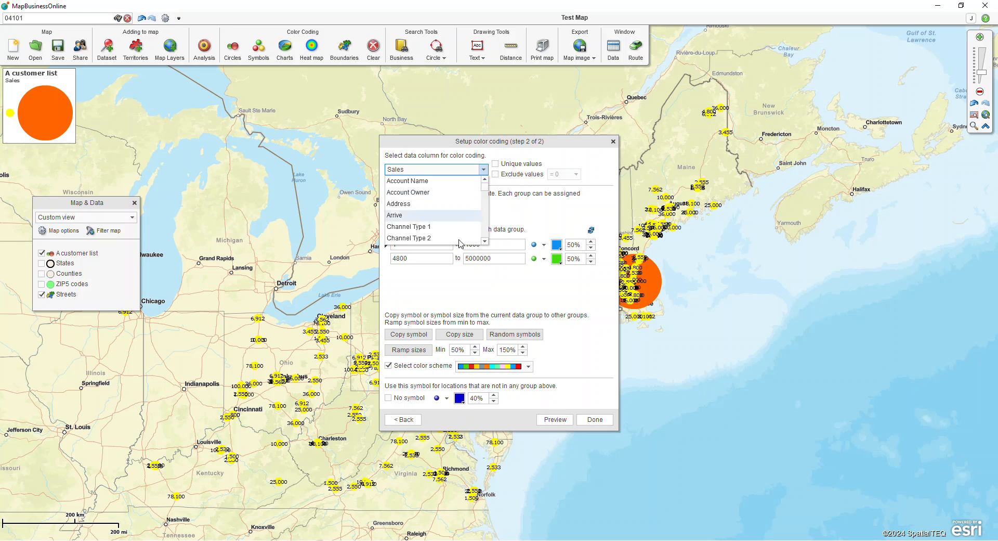
click(485, 241)
click(485, 241)
click(485, 241)
click(486, 241)
click(439, 236)
click(496, 169)
click(483, 212)
click(462, 228)
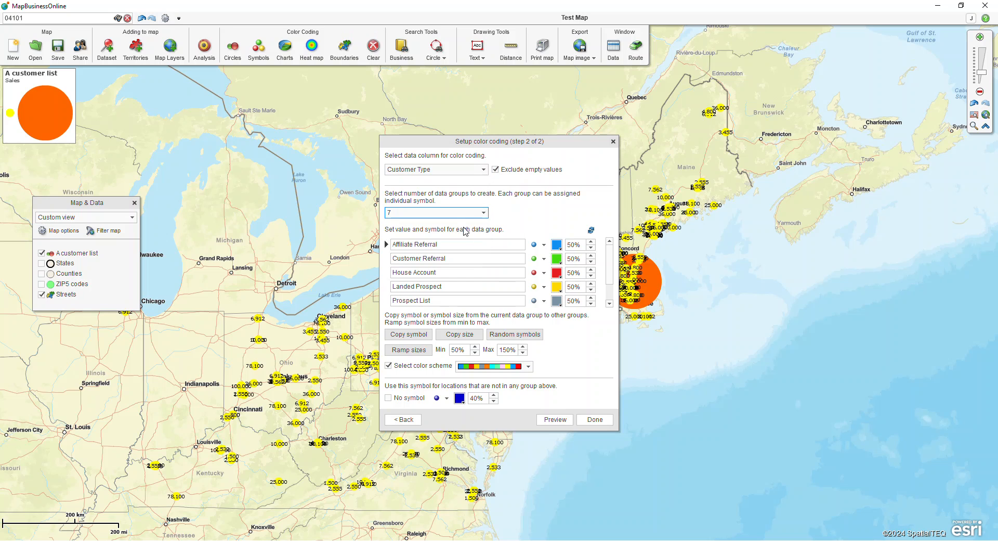
- Set the Affiliate Referral symbol size to 40%, copy that size to the other groups and apply the symbol color coding
key(ctrl)
key(ctrl)
key(ctrl)
key(ctrl)
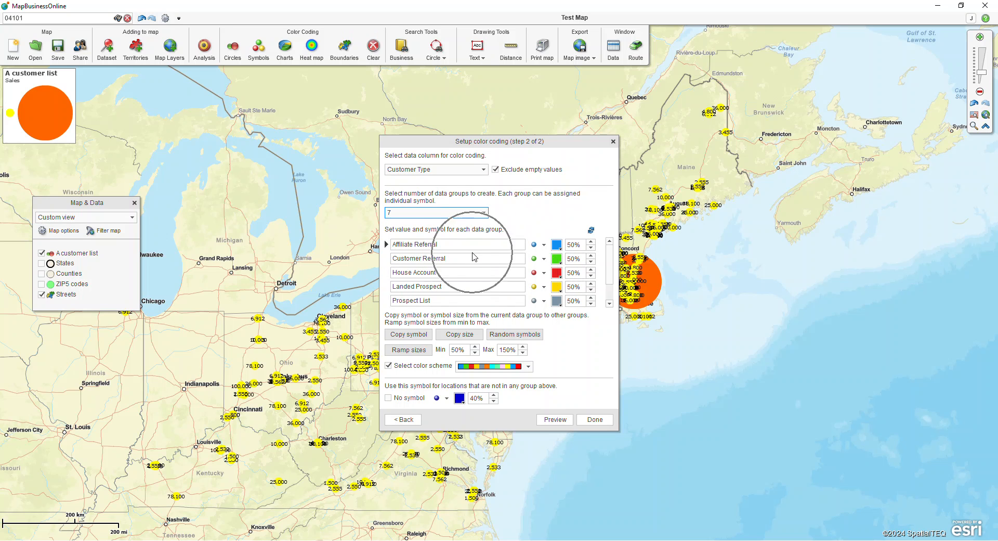
key(ctrl)
click(591, 248)
click(592, 248)
key(ctrl)
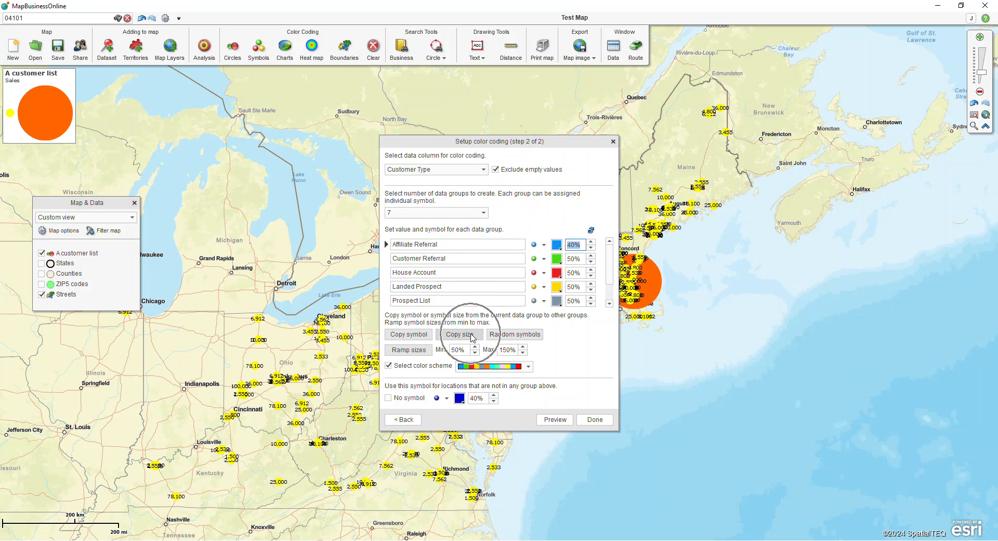
click(470, 335)
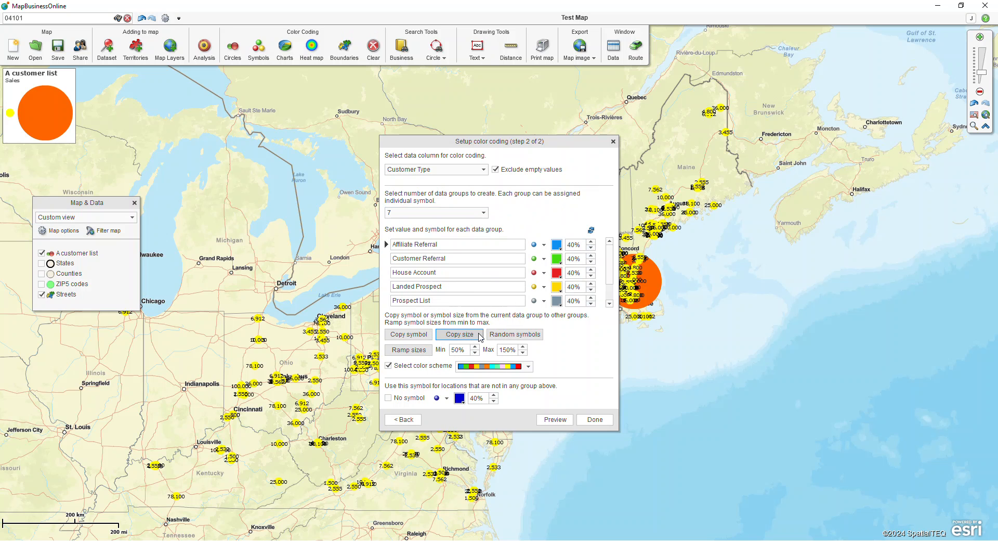
click(594, 420)
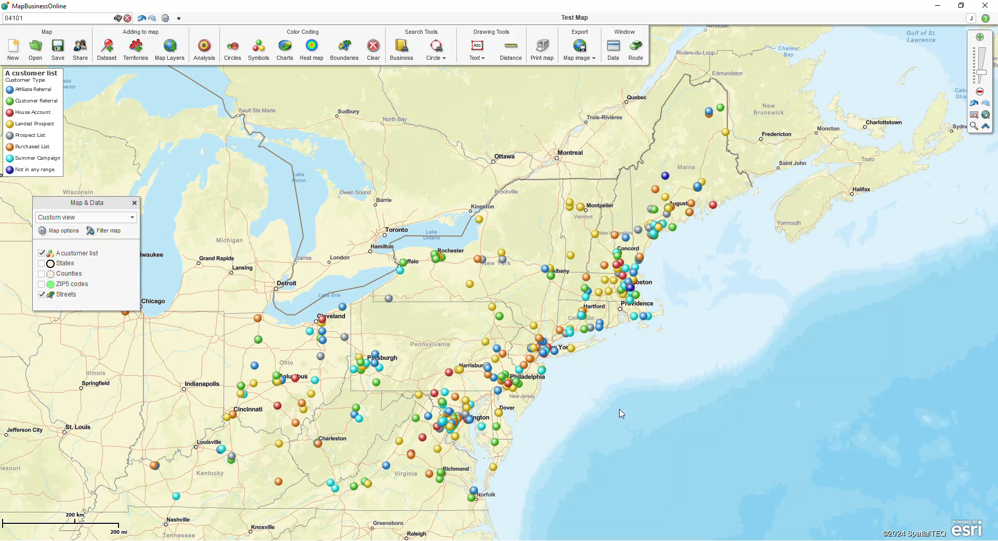
- Zoom in on the customers around Pittsburgh and view the details of the Affiliate Referral customer east of the city
key(ctrl)
key(ctrl)
click(974, 127)
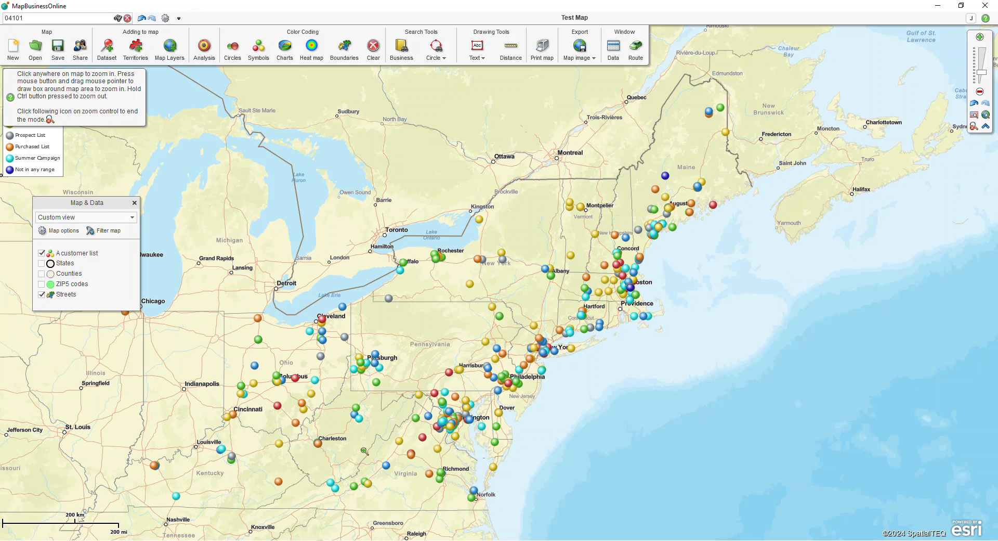
drag(329, 341, 414, 380)
drag(269, 161, 593, 416)
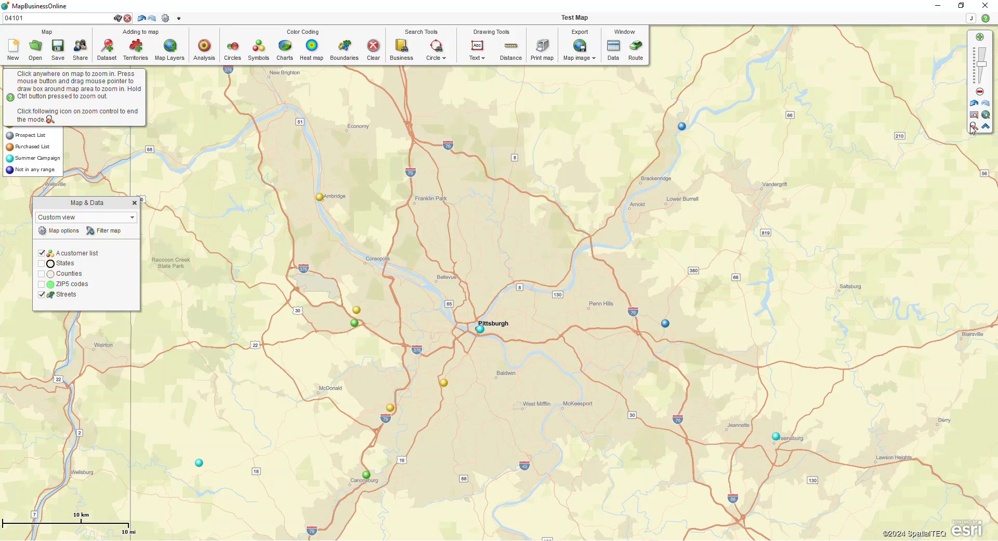
click(974, 126)
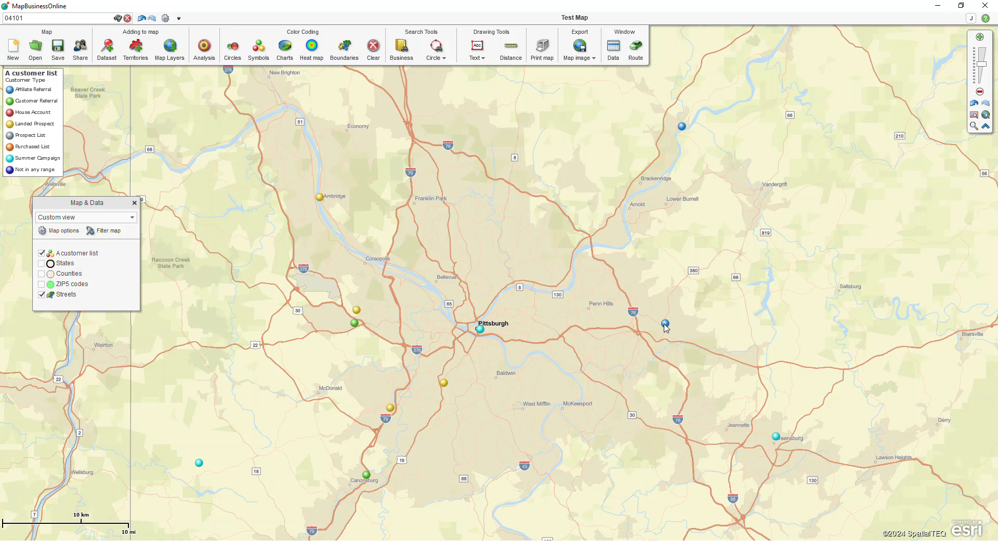
mouse_move(666, 326)
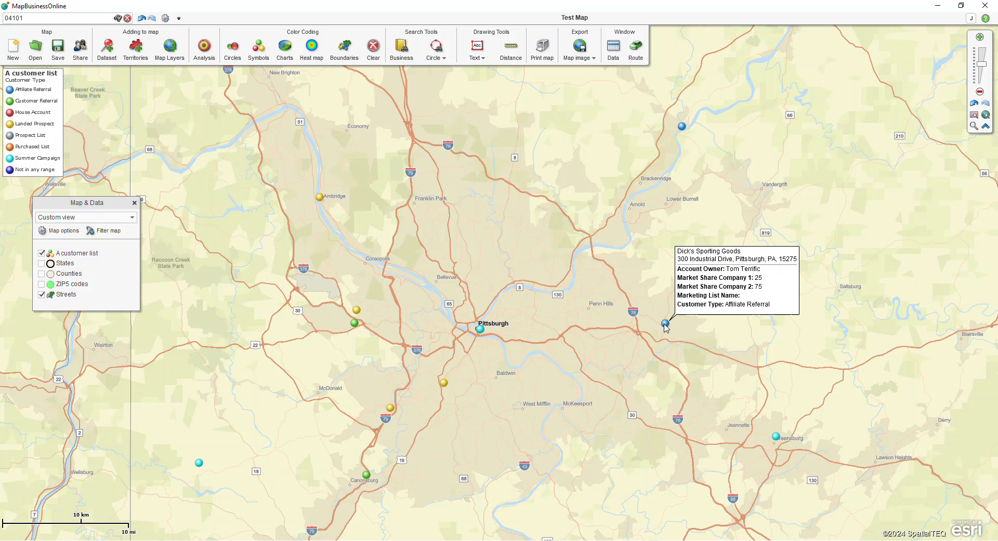
- Show full callouts for Fedex Ground, Instrument Inc. and Verizon Wireless WV, flipping the Verizon callout to the other side of its symbol
click(357, 310)
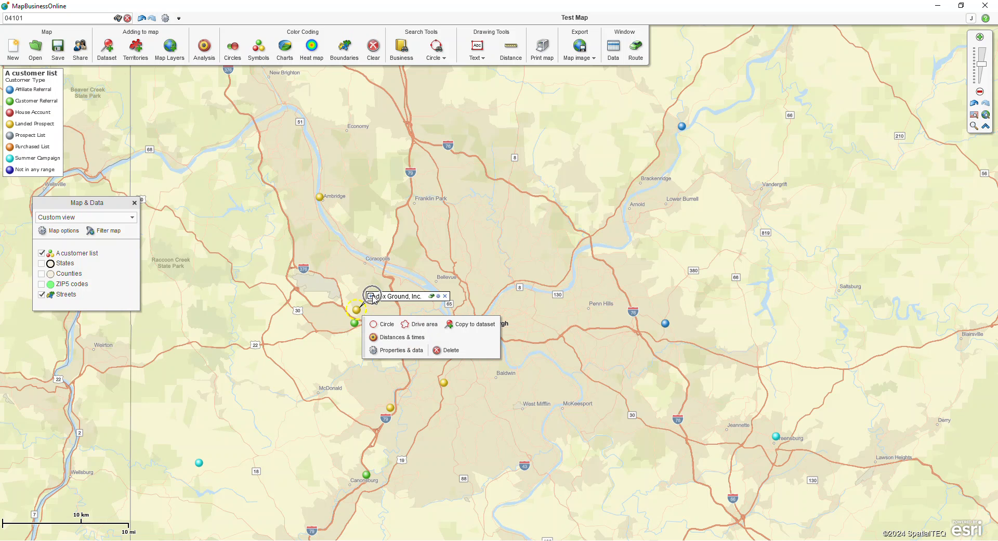
click(320, 197)
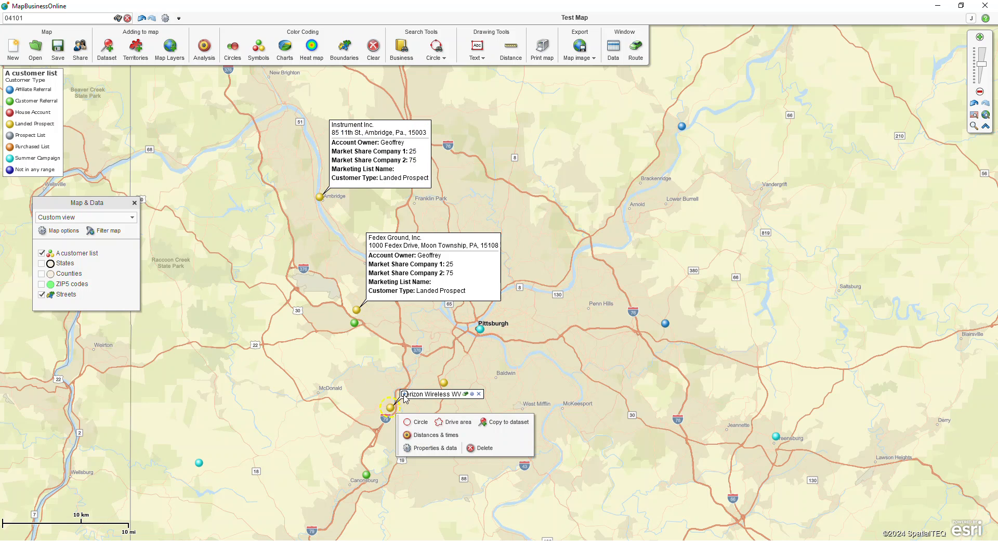
click(404, 394)
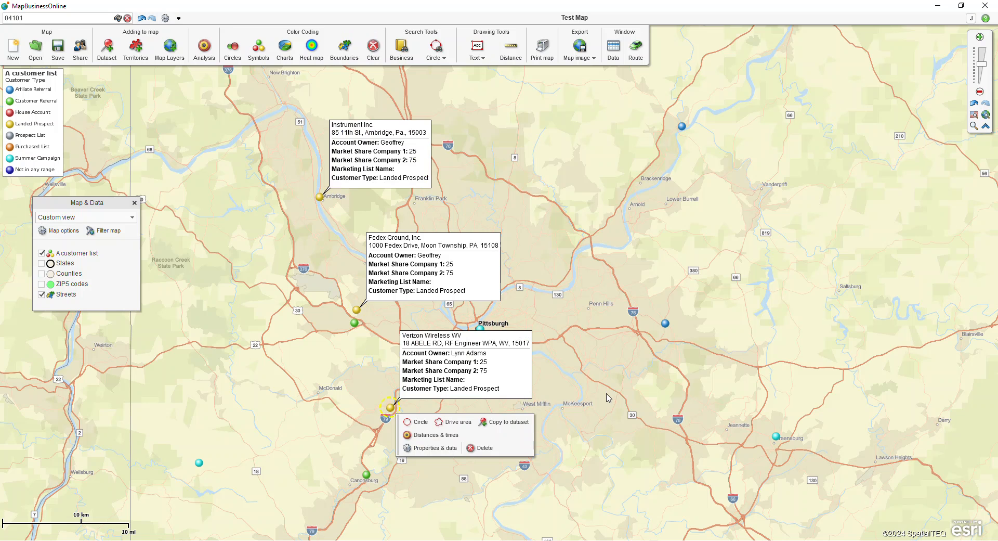
mouse_move(495, 356)
click(521, 336)
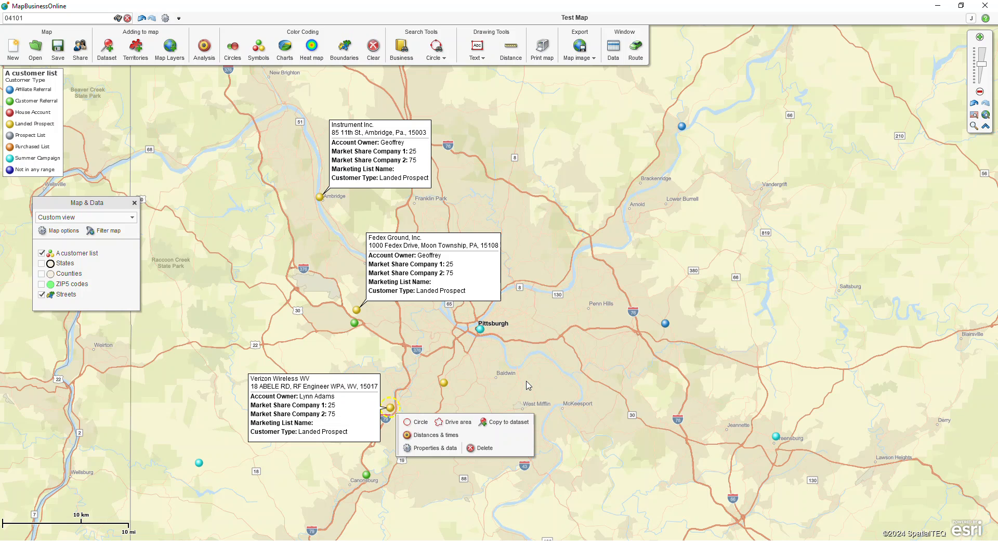
click(575, 363)
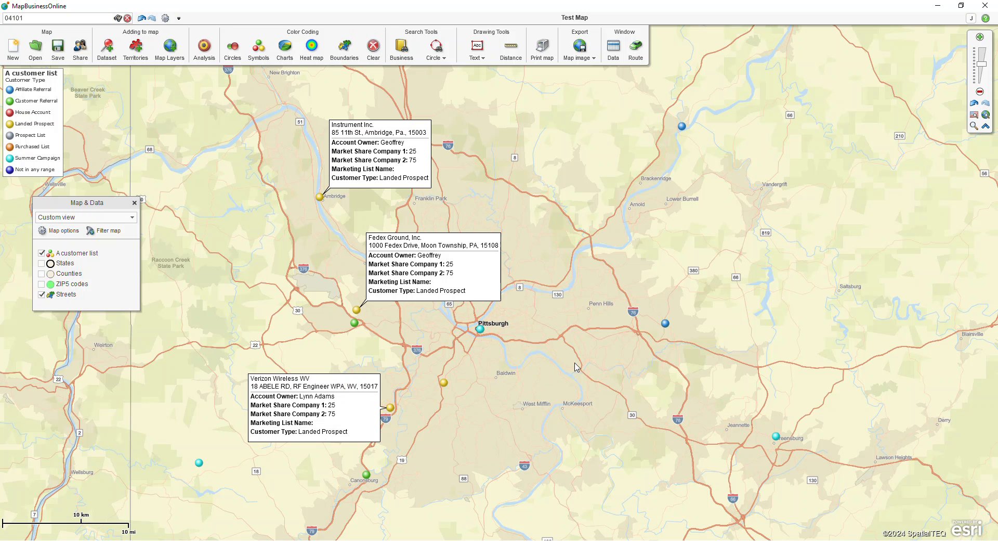
click(336, 396)
click(323, 414)
- In the customer list's regular callout format, exclude the Market Share Company 2 and Marketing List Name lines
mouse_move(105, 255)
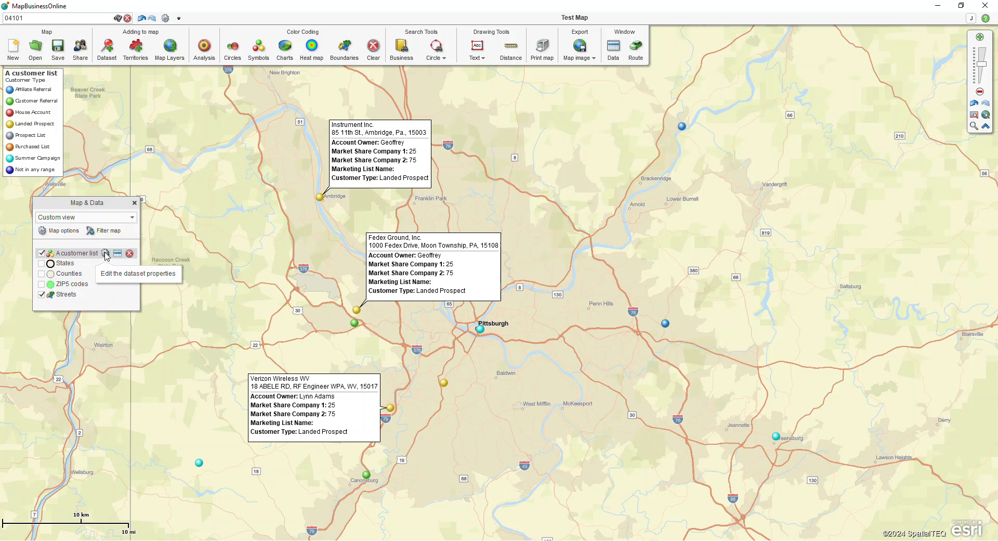
click(106, 255)
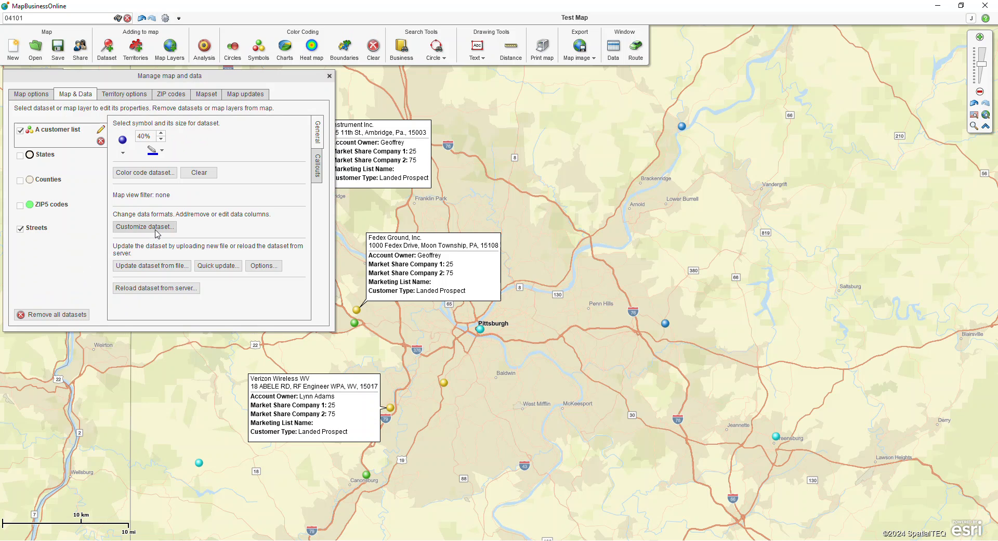
click(317, 168)
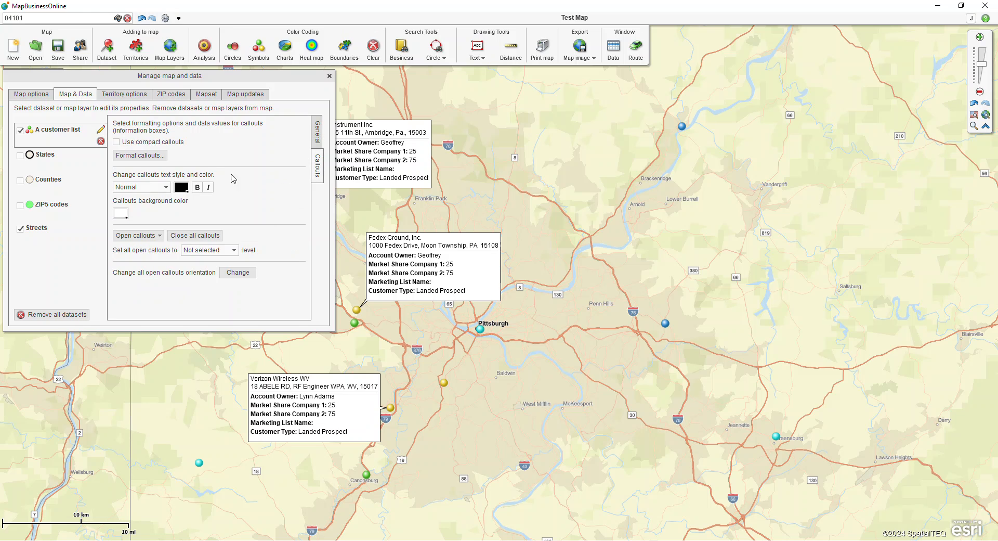
click(150, 156)
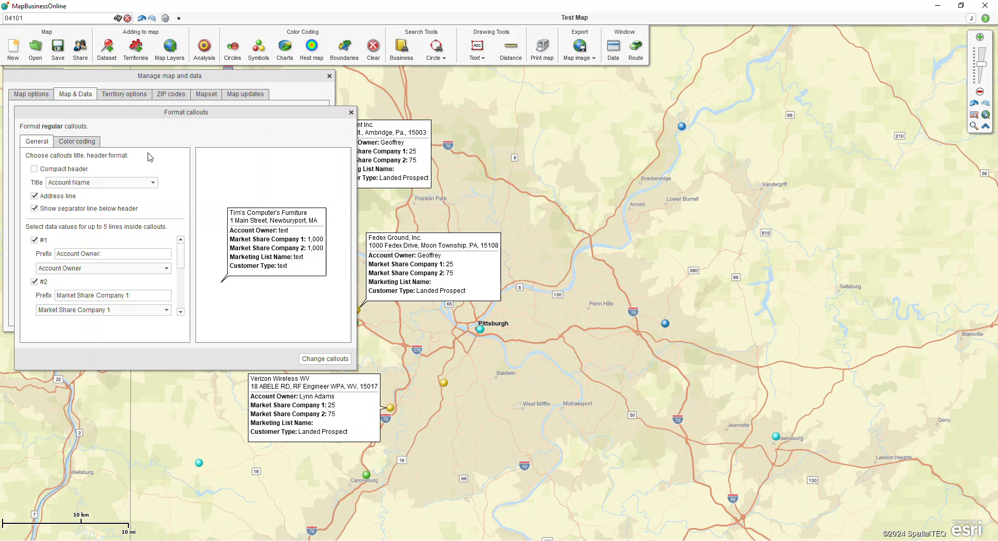
click(94, 277)
drag(180, 255, 33, 276)
click(34, 240)
click(35, 262)
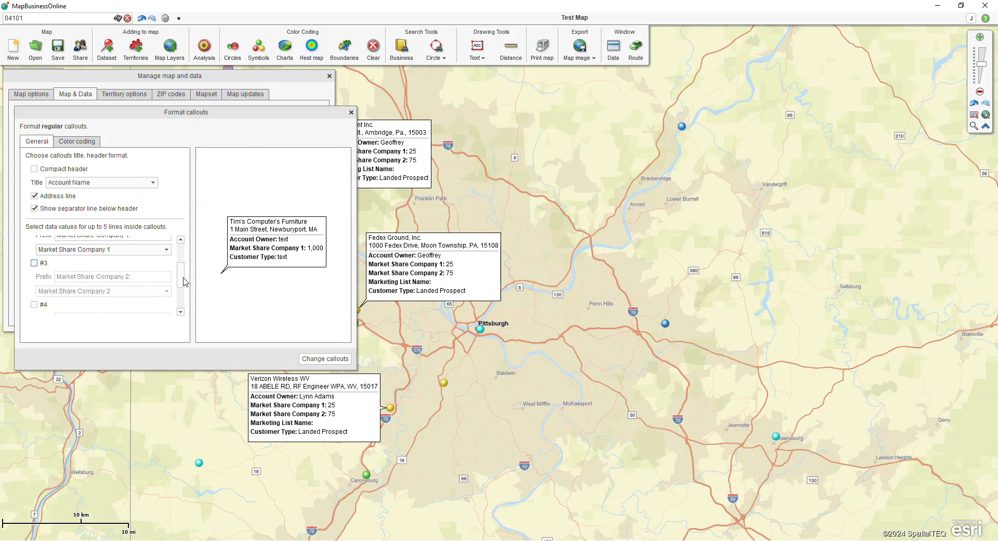
drag(180, 276, 181, 261)
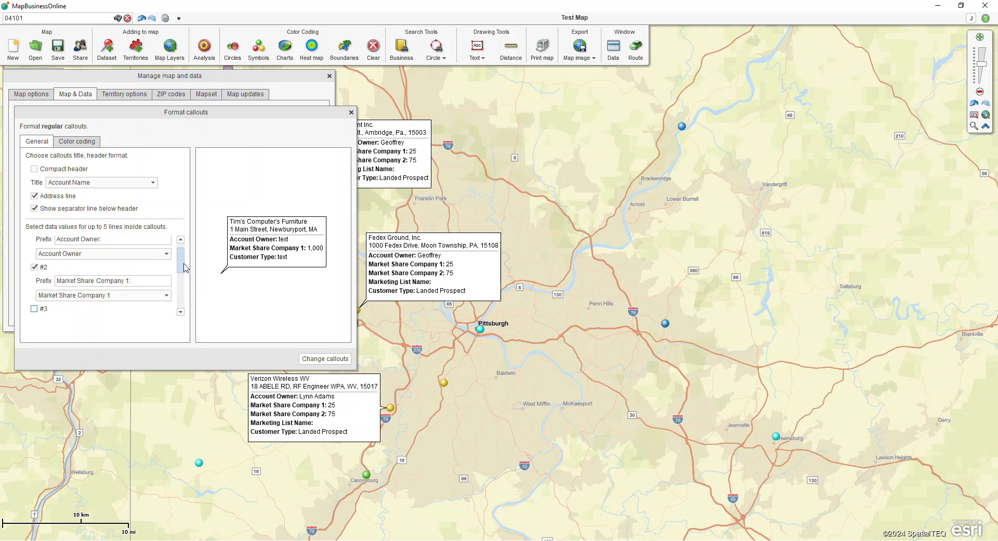
- Change the second callout line to Sales, apply the callout format and close the open customer callouts
click(151, 295)
scroll(140, 321, down, 3)
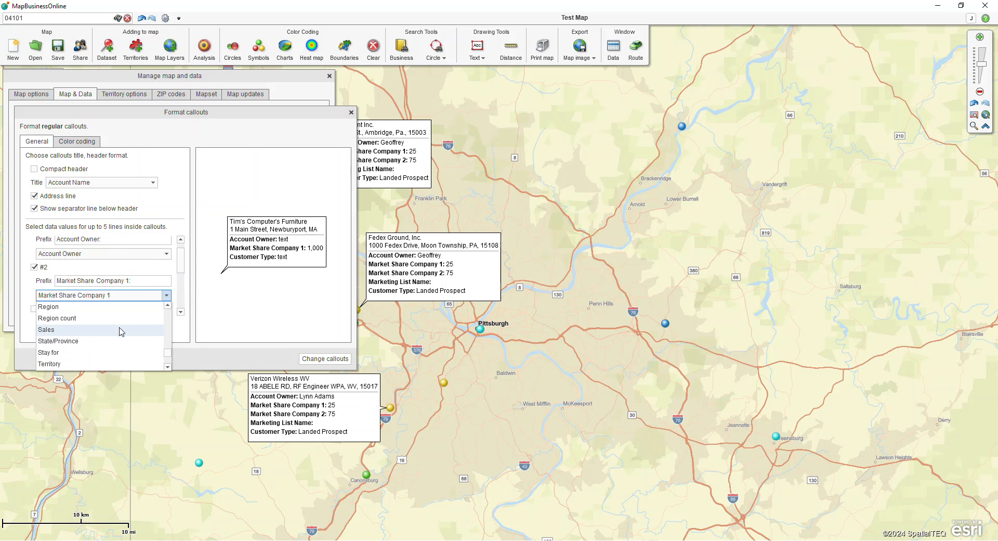
click(103, 331)
click(86, 282)
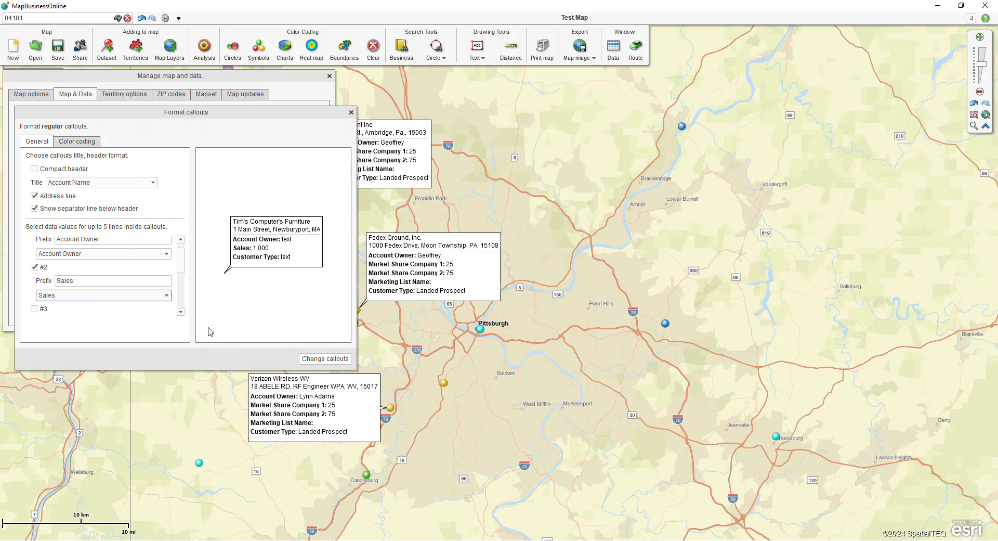
click(313, 357)
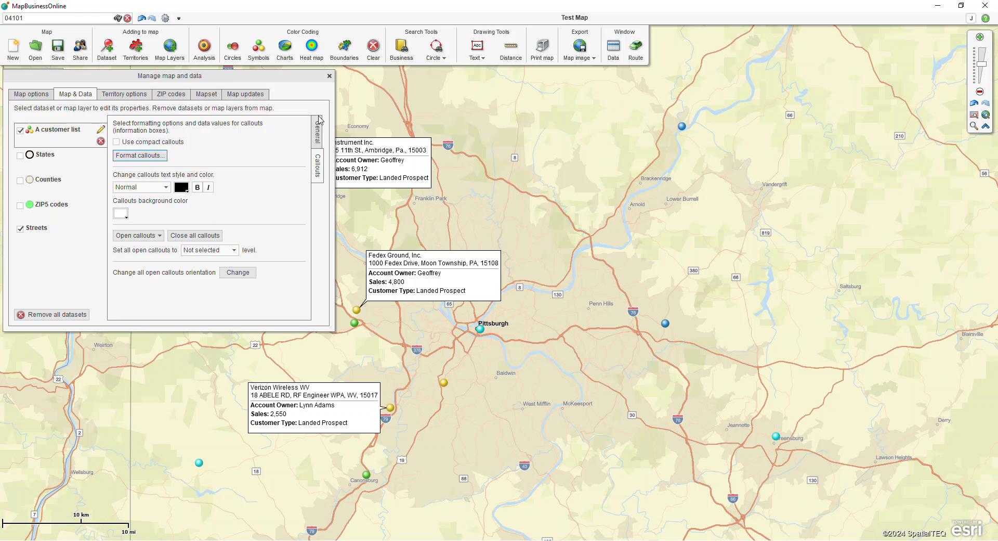
click(330, 76)
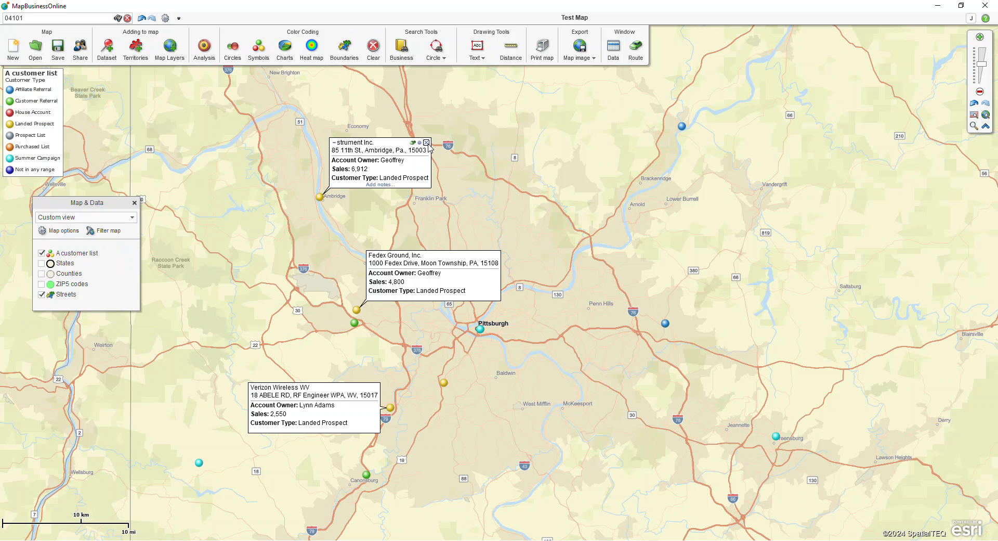
click(426, 142)
click(496, 254)
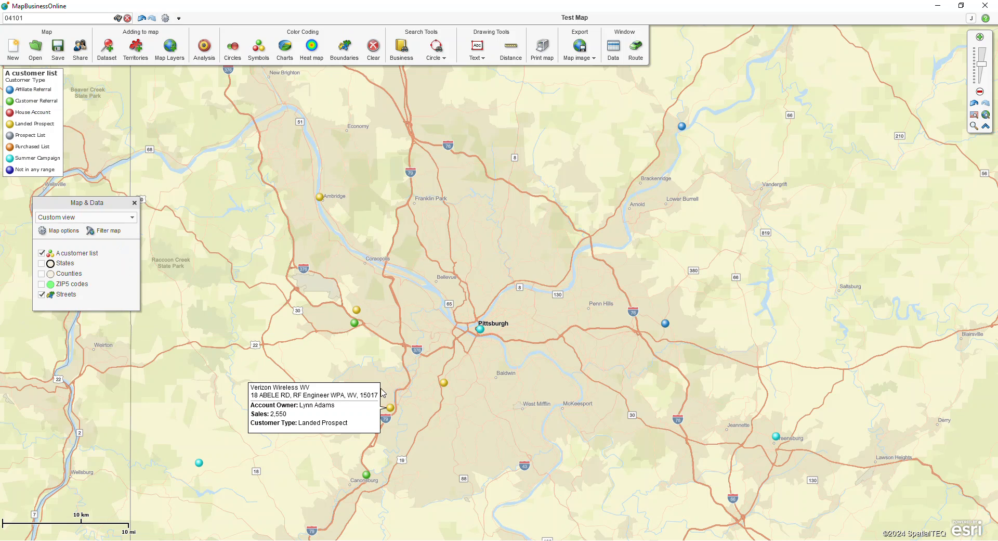
- Return to the whole US, hide the customer list and show the States and ZIP5 codes layers
click(974, 115)
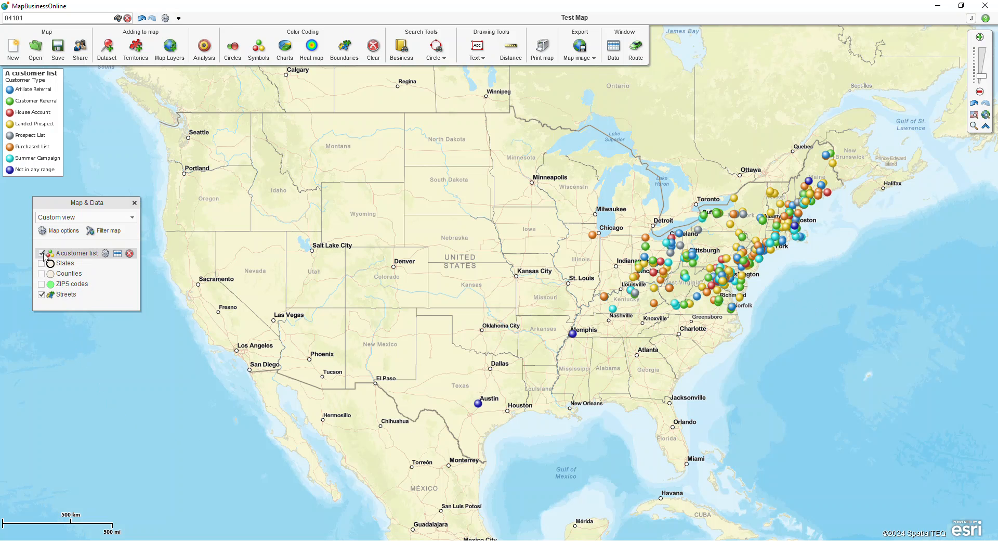
click(42, 253)
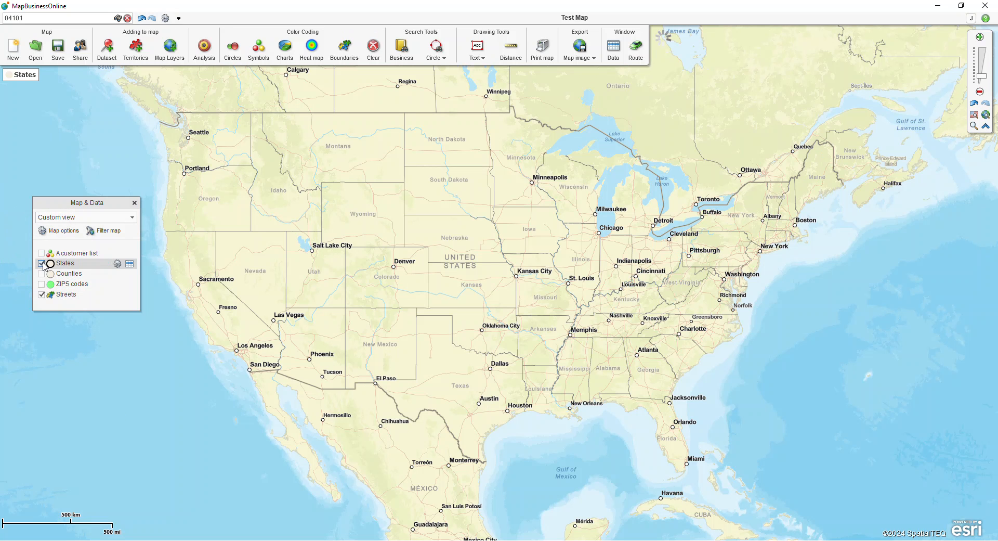
click(41, 284)
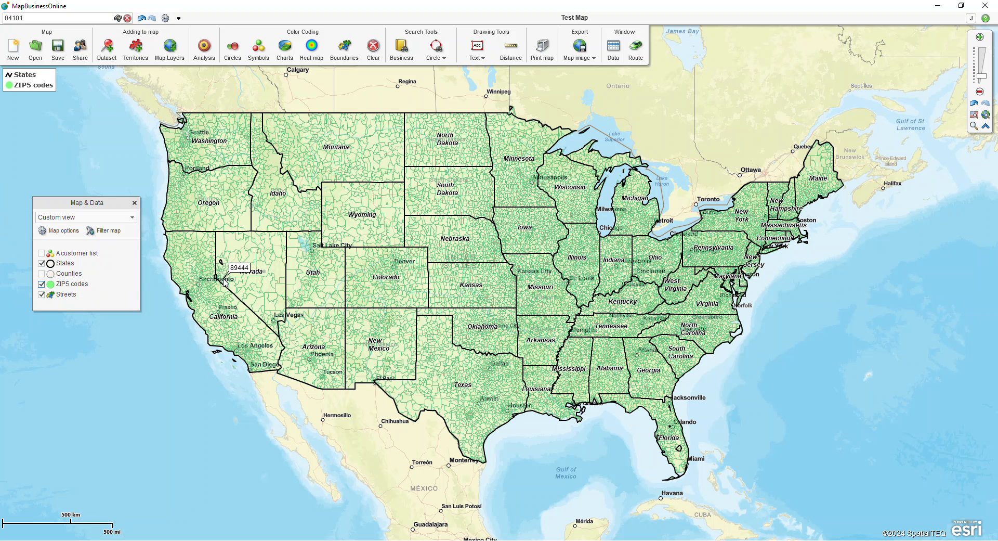
- Start a territory import using the file Ter 1a.csv from the sample data folder
click(136, 49)
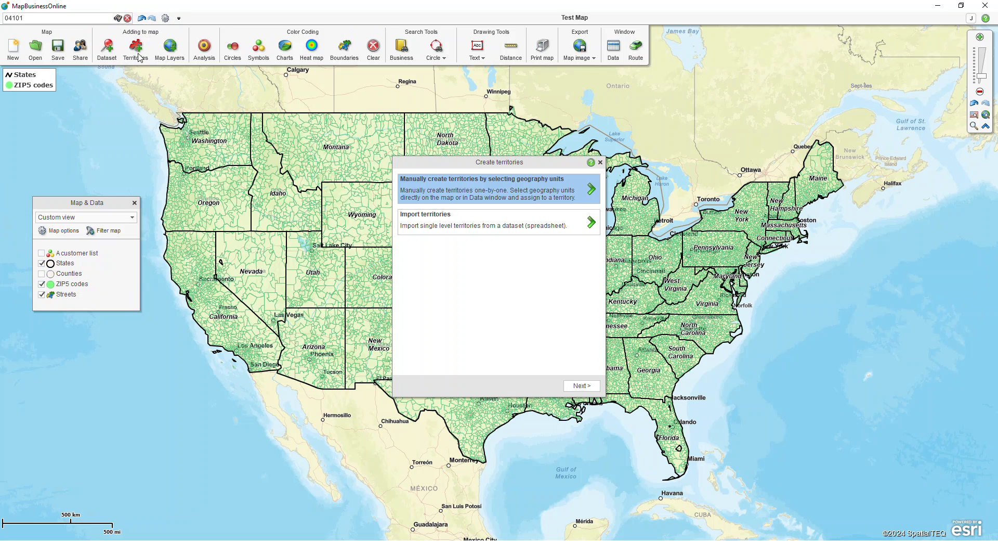
click(444, 222)
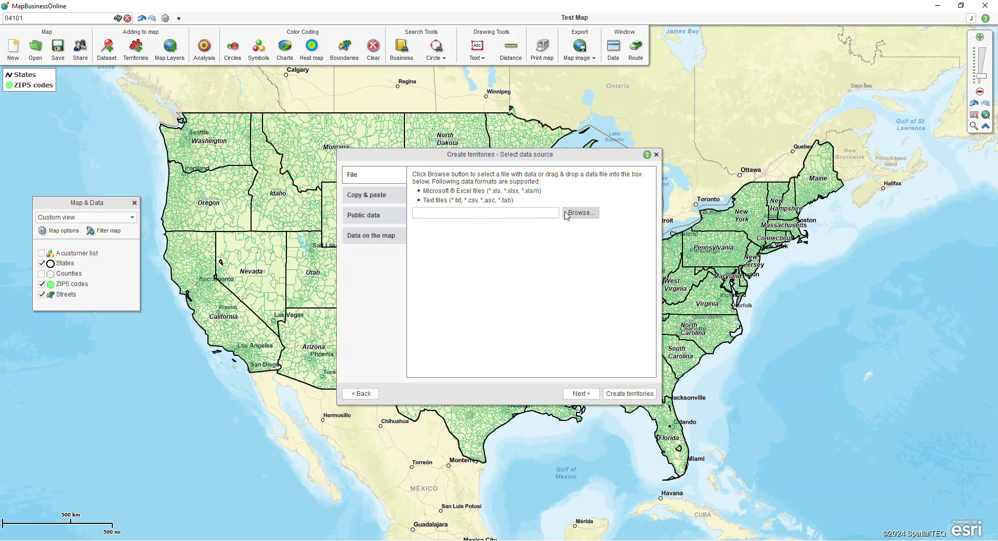
click(572, 213)
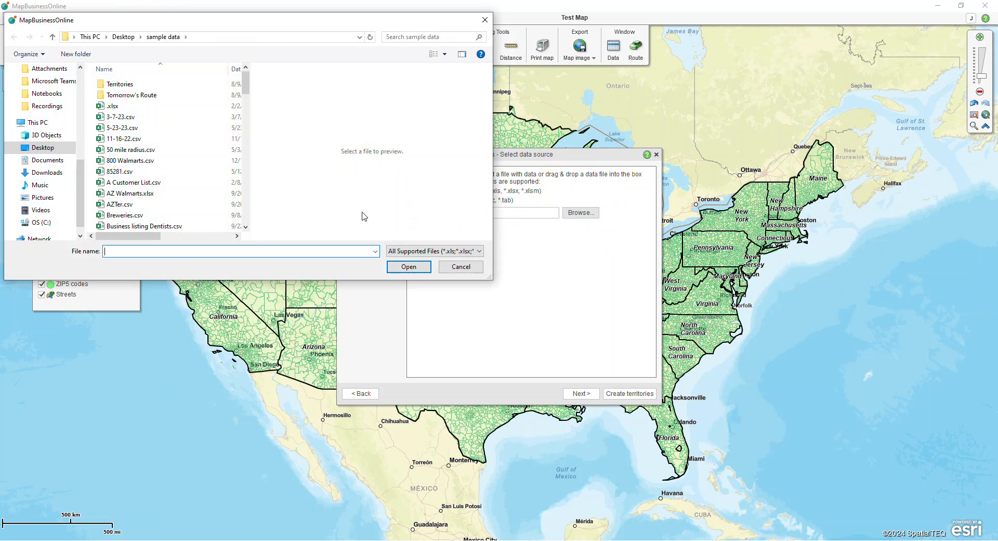
scroll(152, 188, down, 10)
scroll(152, 188, down, 8)
scroll(153, 190, down, 1)
click(144, 206)
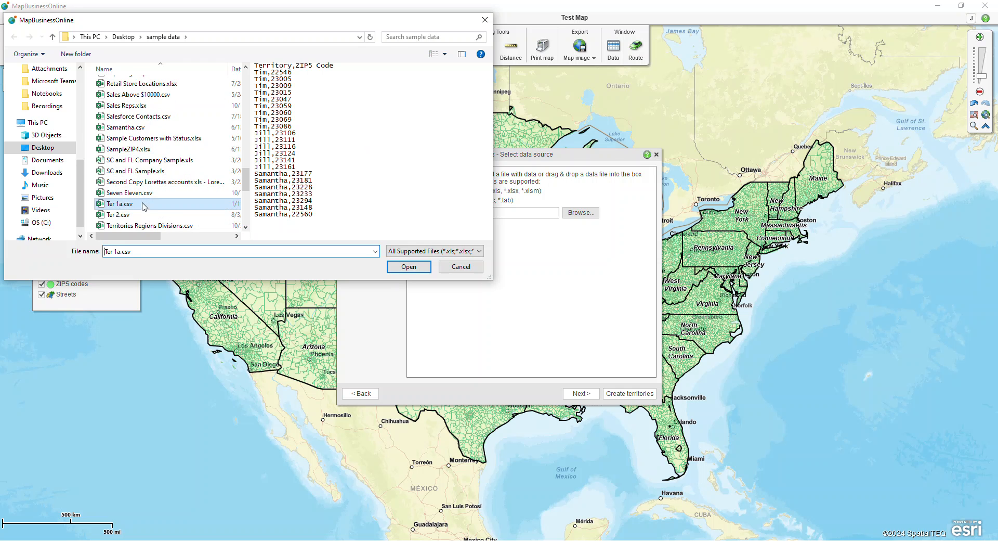
click(421, 268)
click(568, 392)
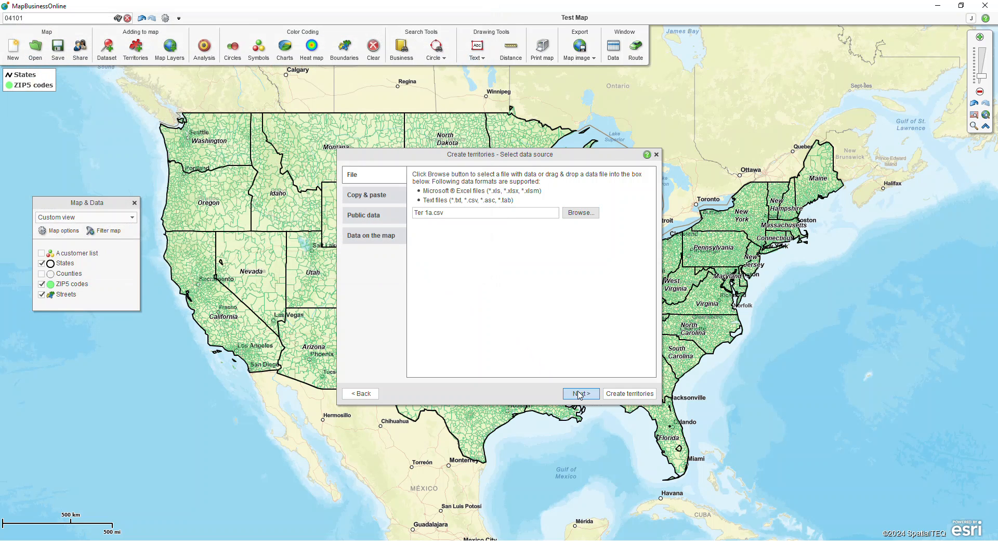
- Create the territories aligned by ZIP from the ZIP5 Code column, with Territory as the name column
click(520, 386)
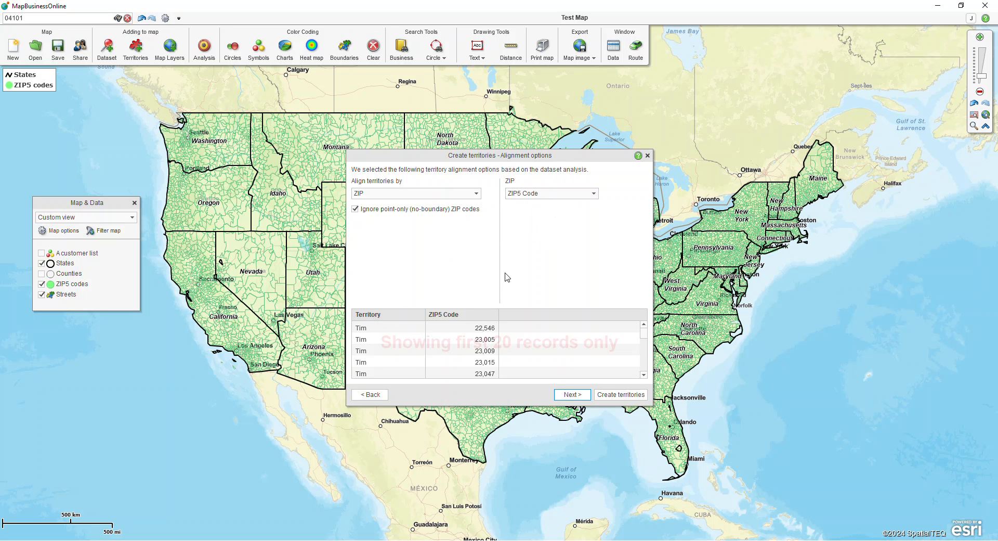
click(372, 321)
click(576, 394)
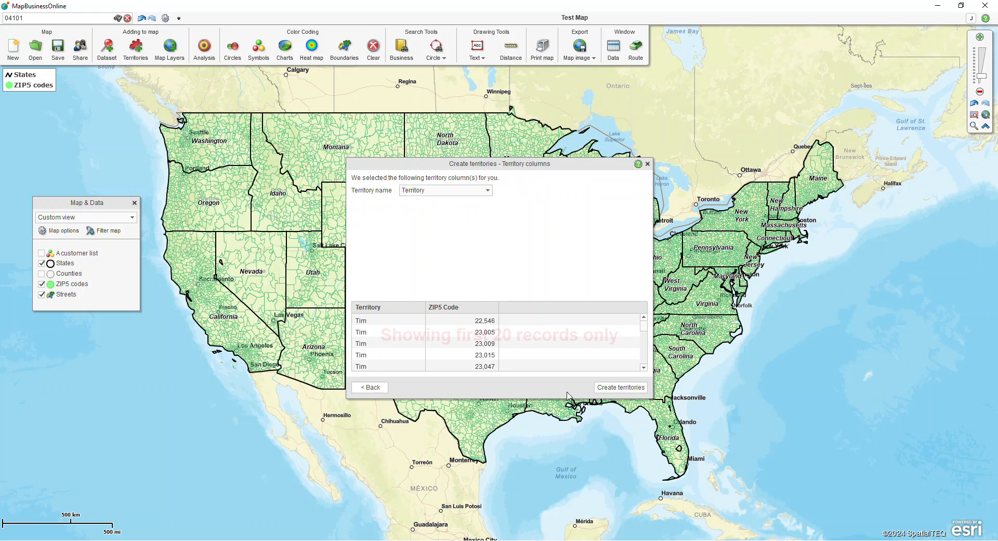
click(376, 308)
click(416, 190)
click(619, 387)
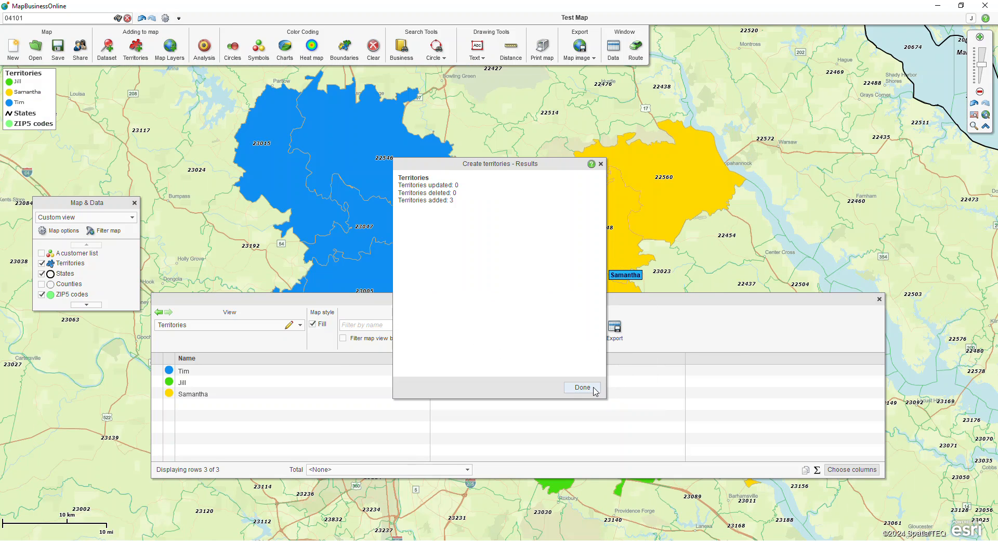
click(582, 387)
- Change the yellow territory's fill to dark purple and open the ZIP code data of the blue territory
drag(712, 259, 635, 202)
click(287, 398)
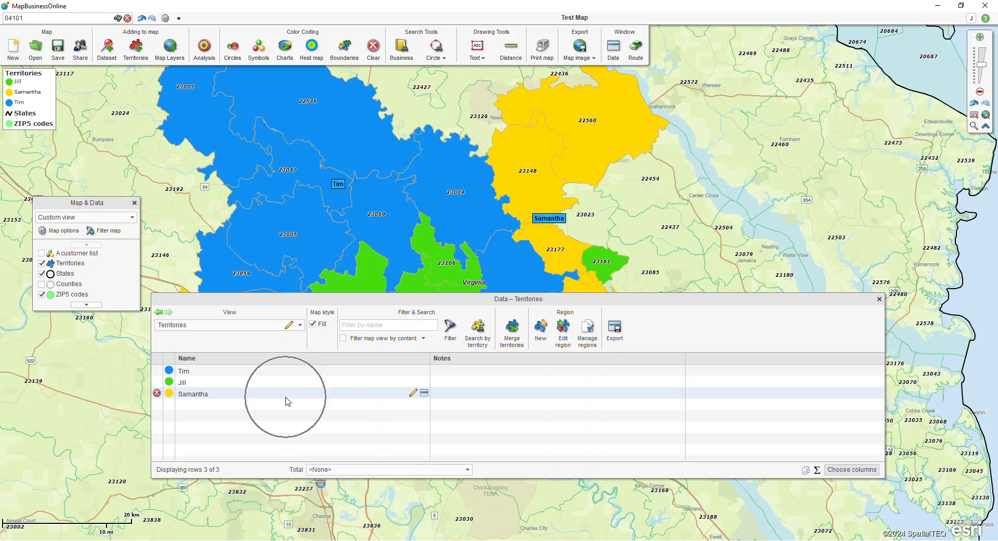
click(170, 395)
click(210, 393)
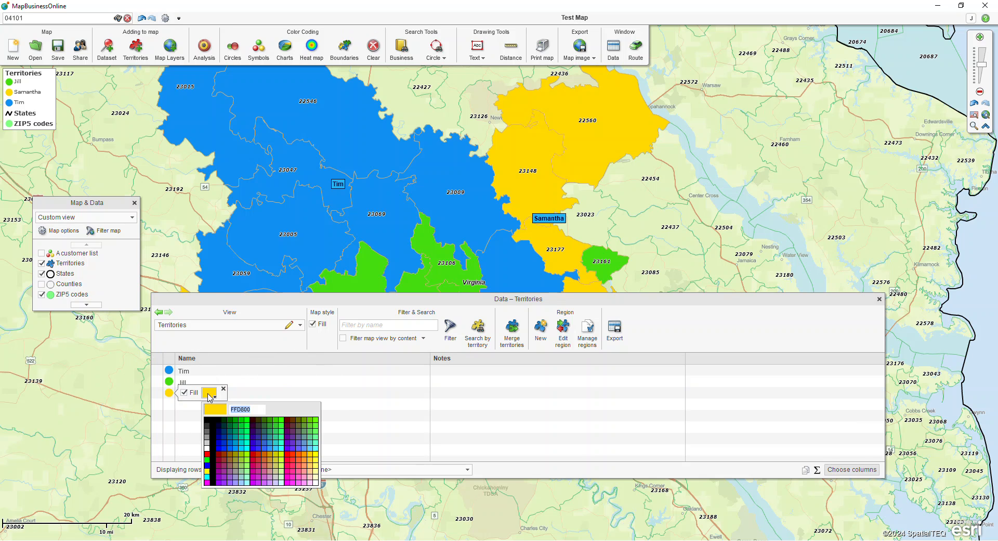
click(253, 432)
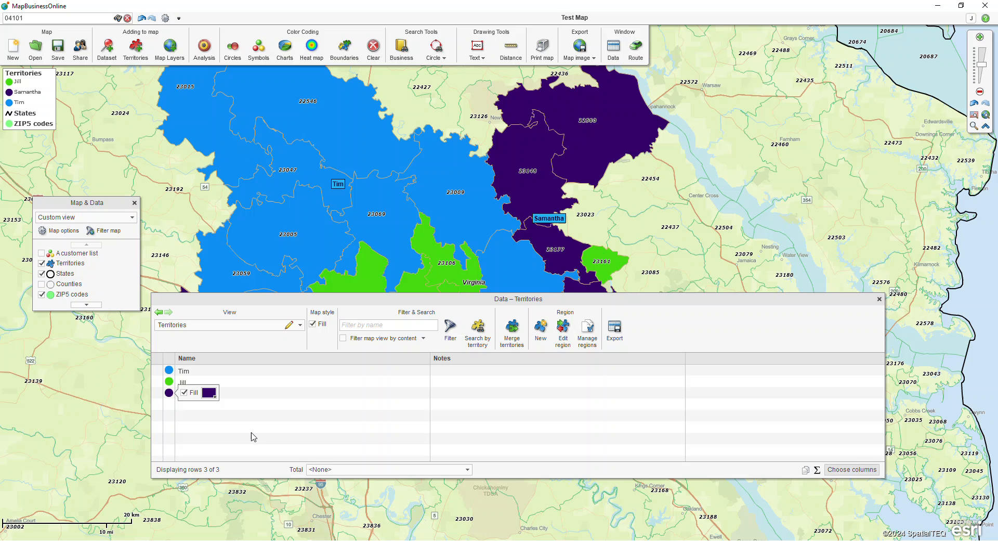
click(426, 371)
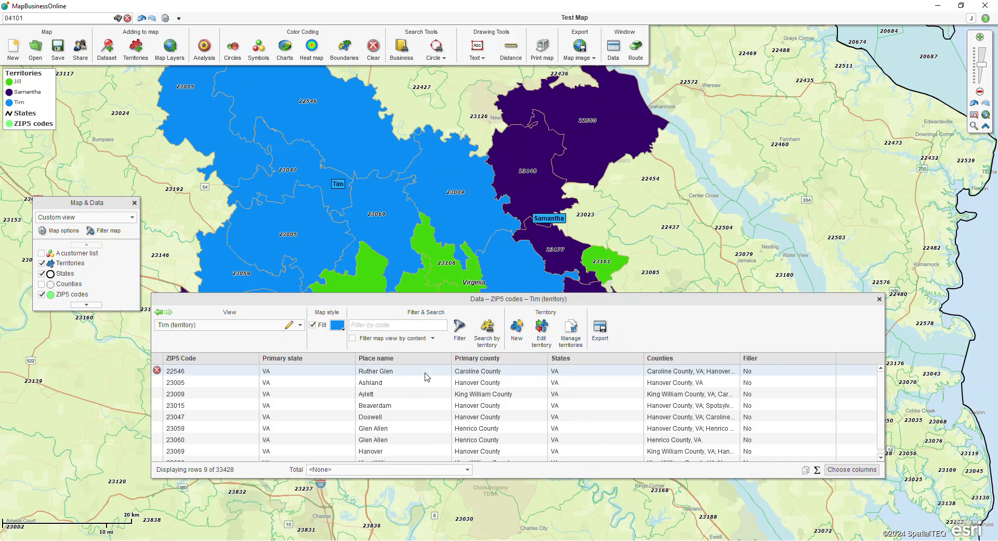
click(300, 325)
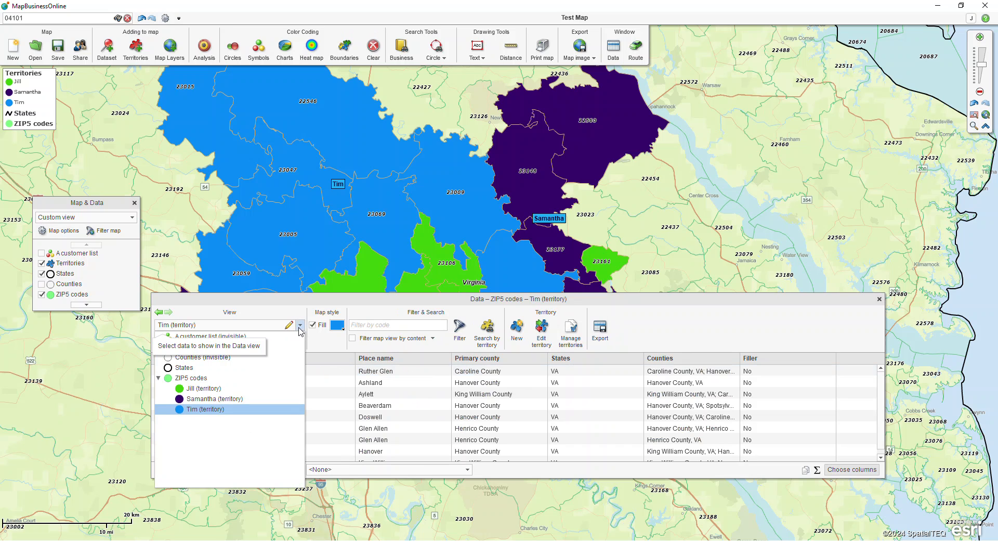
click(300, 328)
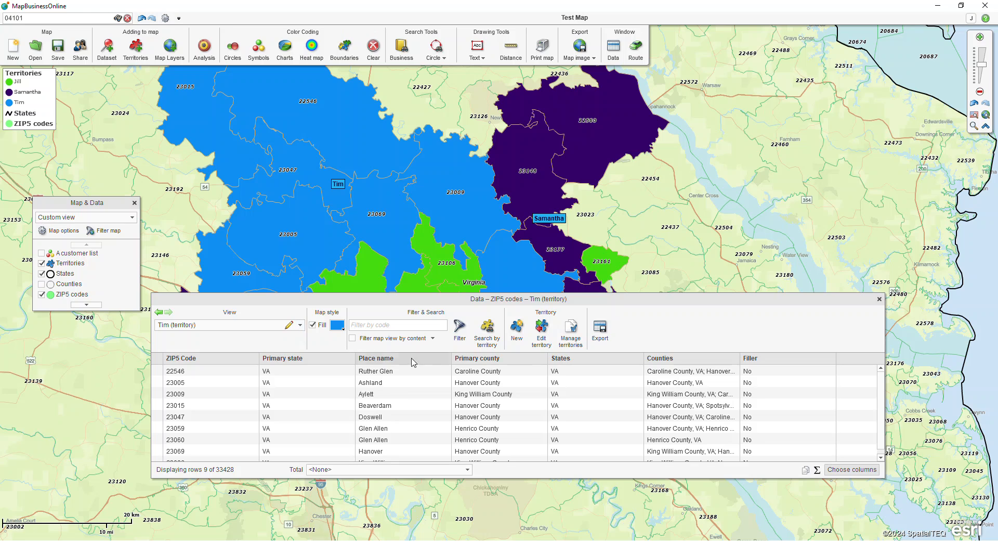
key(ctrl)
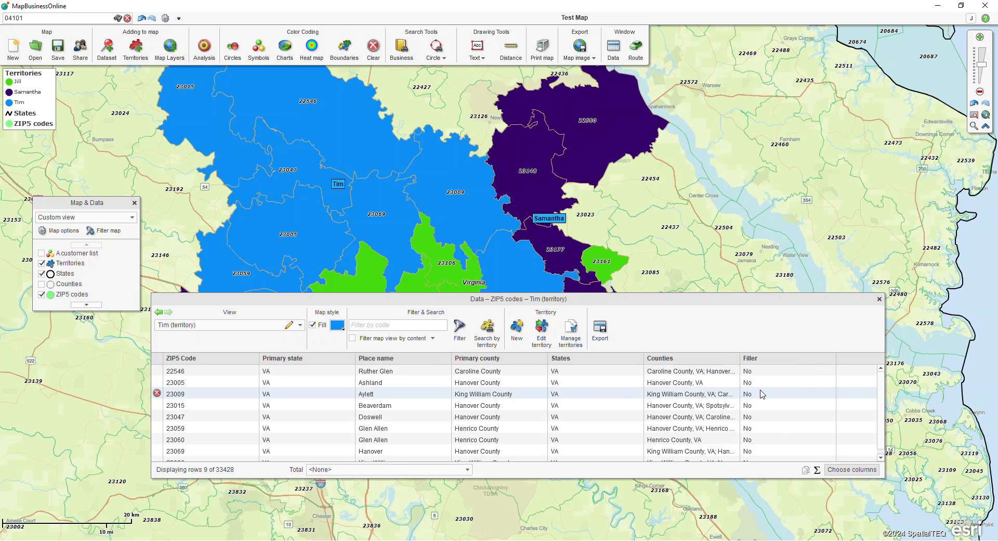
key(ctrl)
key(ctrl)
- Open the data column selection for the blue territory's ZIP codes and remove the States, Counties and Filler columns
drag(575, 298, 569, 203)
key(ctrl)
click(833, 374)
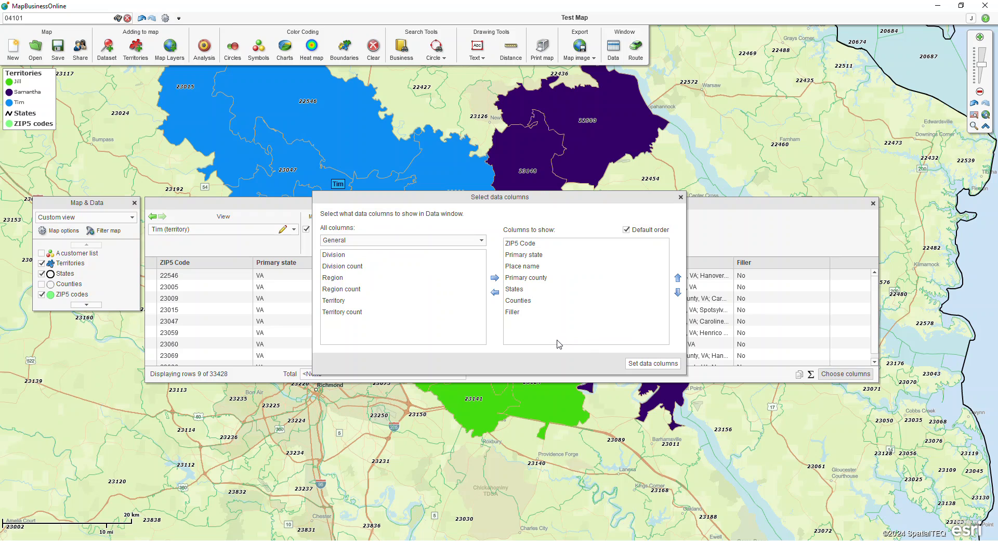
click(519, 313)
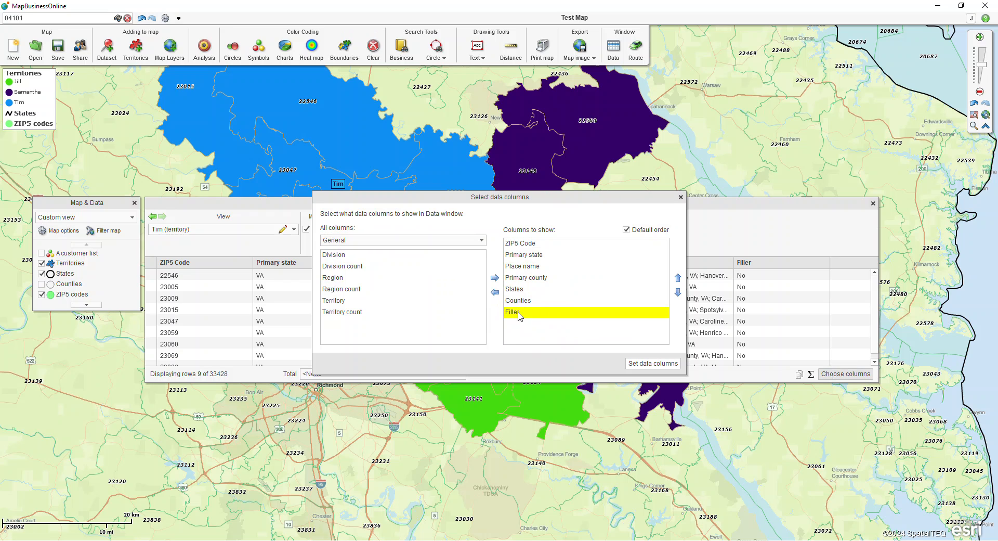
key(shift+Up)
key(shift+Up)
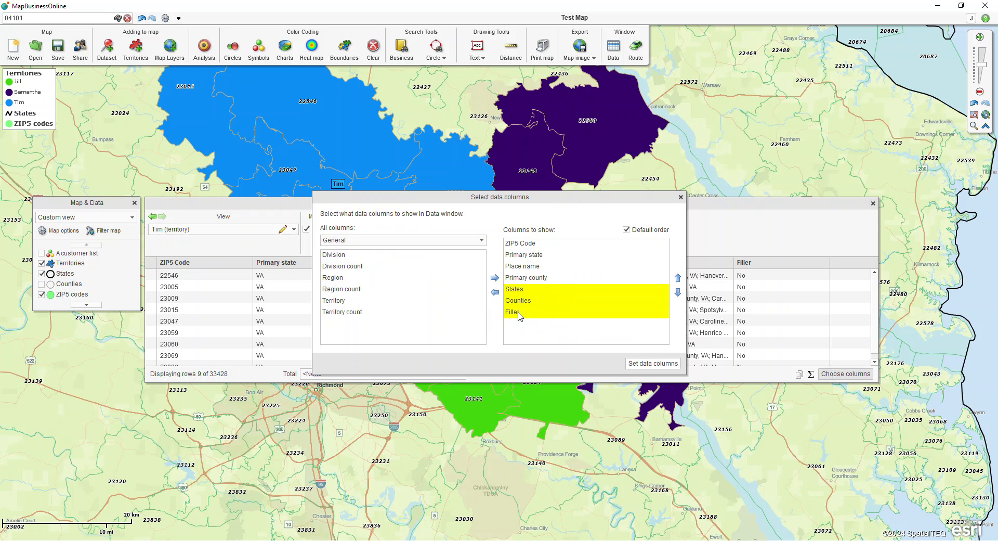
click(495, 292)
- Add the Population (Census 2020) demographic column and place it directly after ZIP5 Code
click(481, 240)
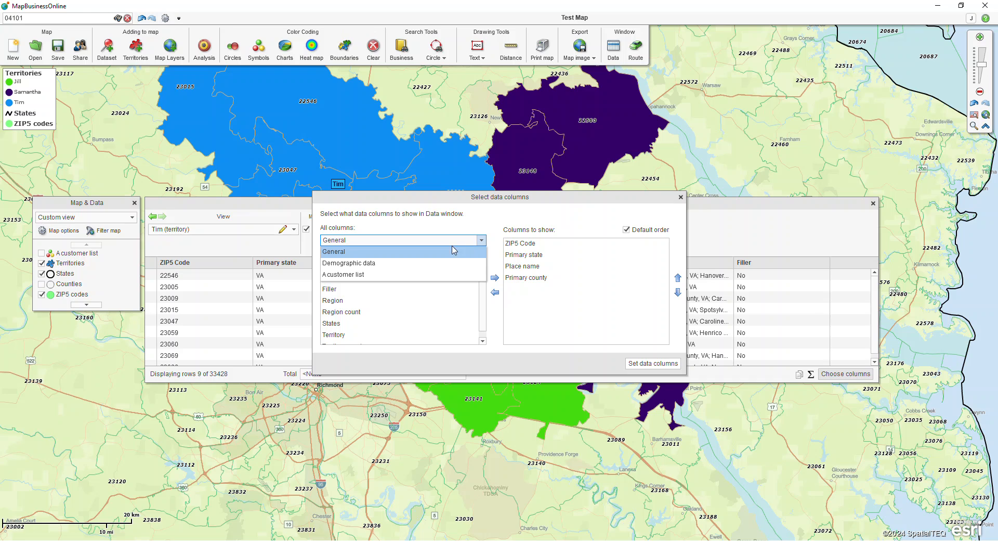
click(387, 263)
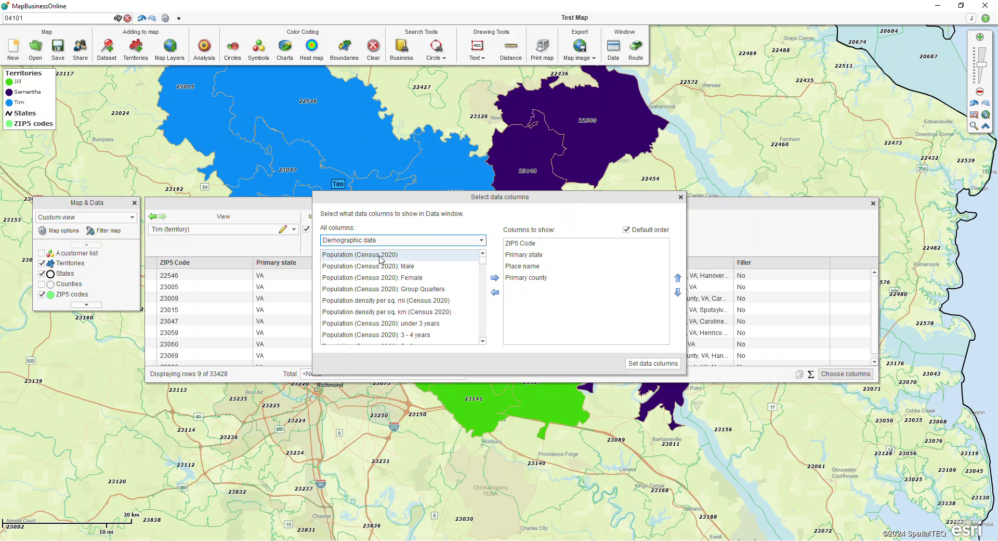
click(379, 255)
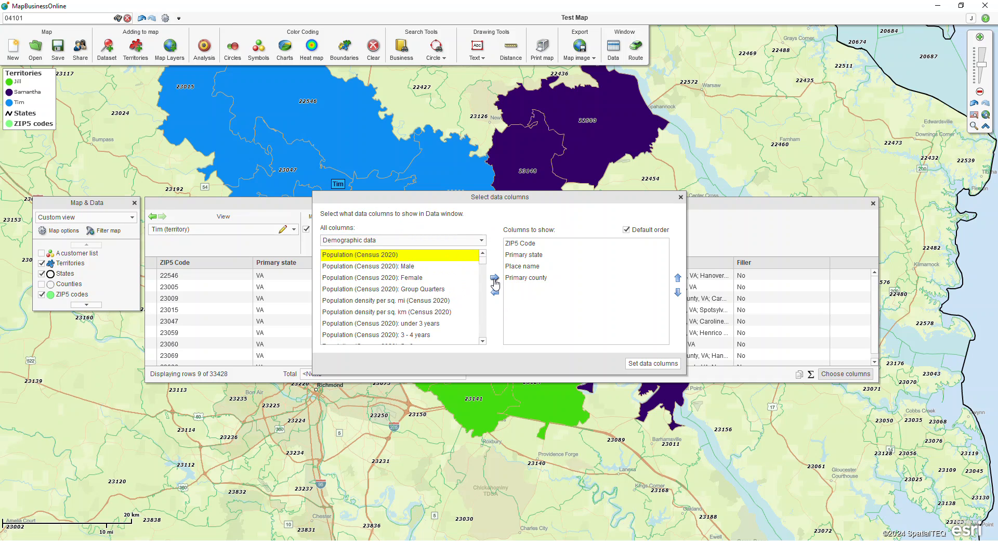
click(494, 278)
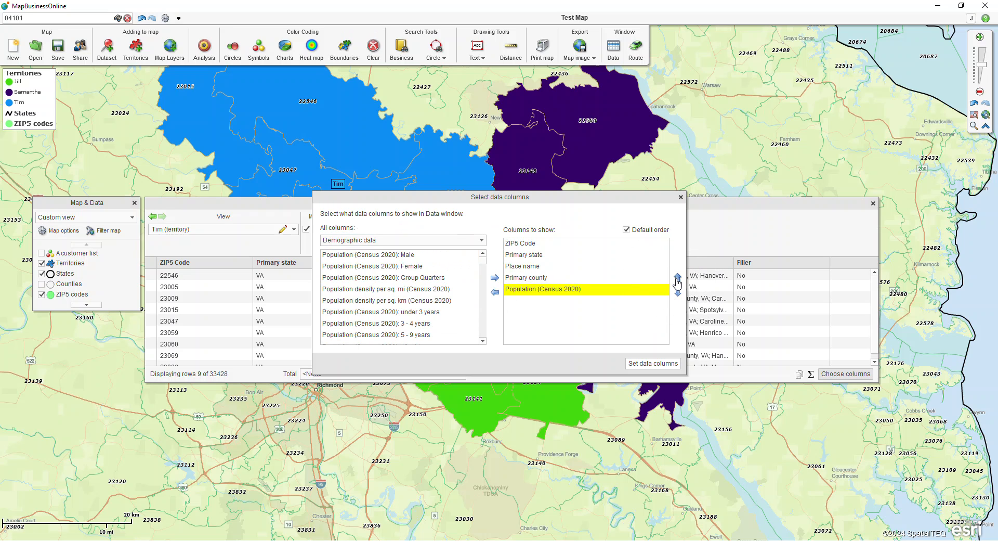
click(680, 279)
click(679, 278)
click(680, 278)
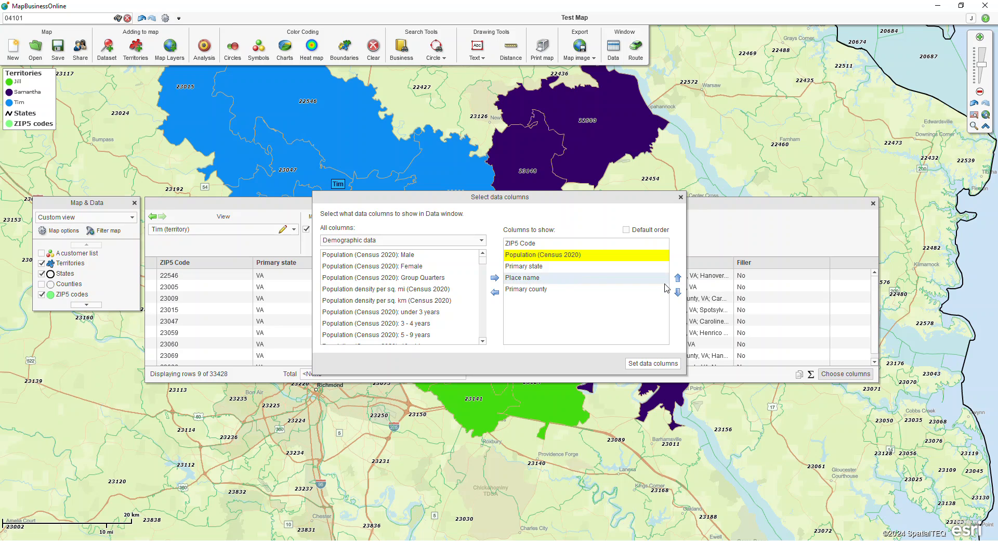
click(539, 256)
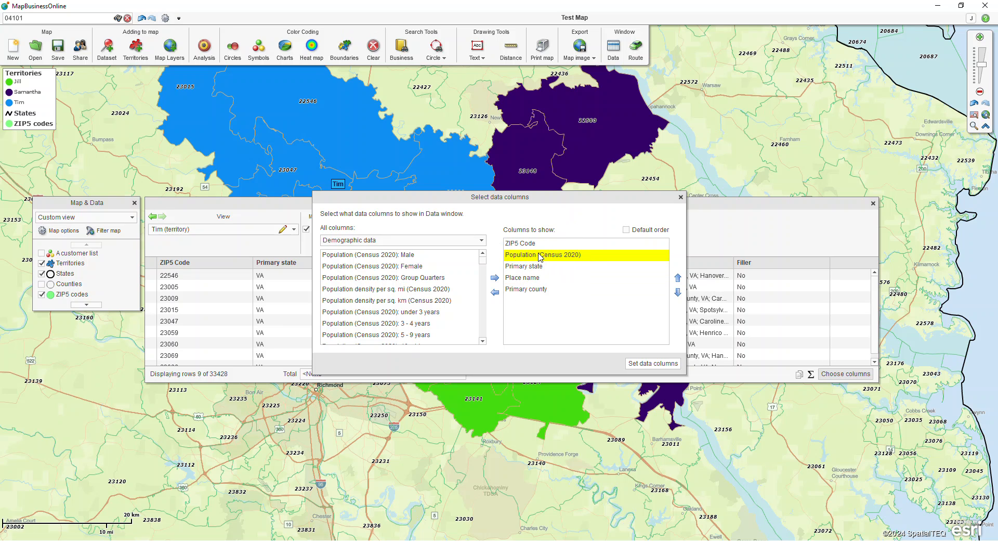
- Add the Count column from the customer list and place it directly after Population (Census 2020)
click(388, 240)
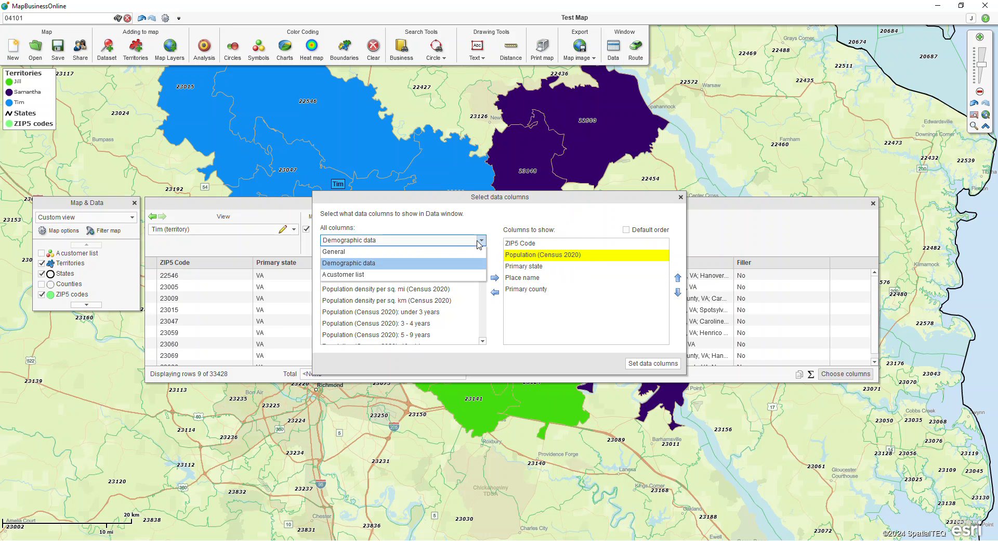
click(357, 274)
click(350, 256)
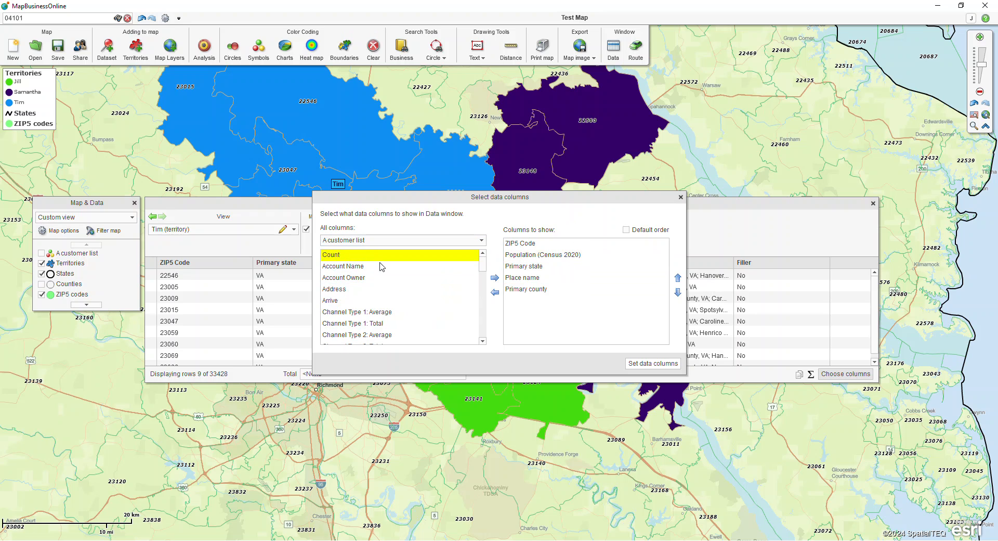
click(495, 277)
click(677, 278)
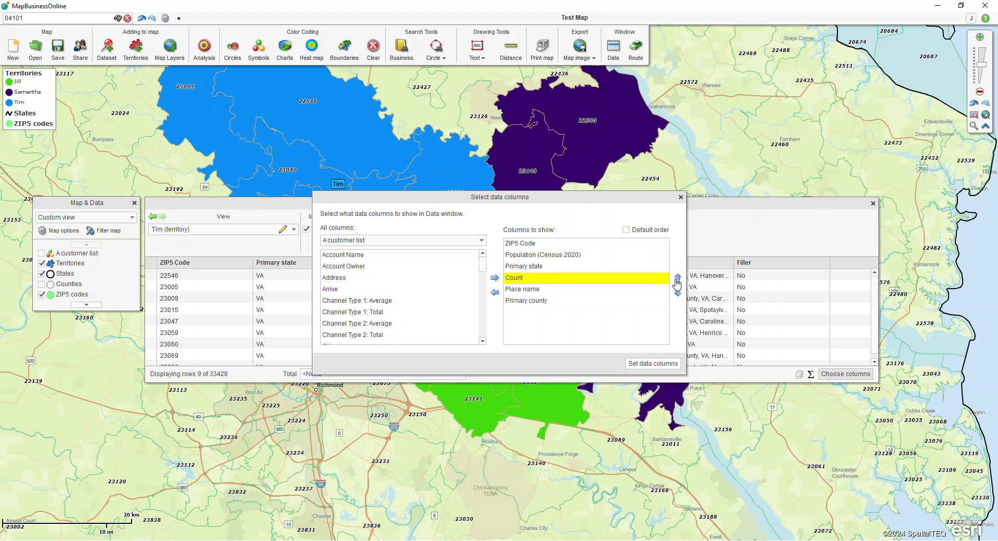
click(678, 278)
- Add the customer list's Sales: Total column directly after Count and apply the column selection
scroll(401, 310, down, 1)
scroll(402, 312, down, 7)
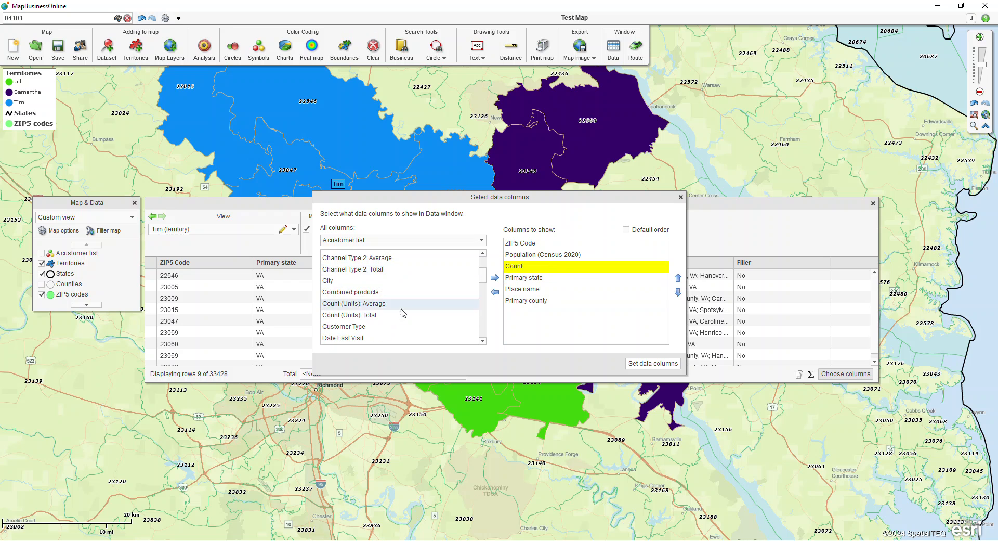
scroll(401, 312, down, 2)
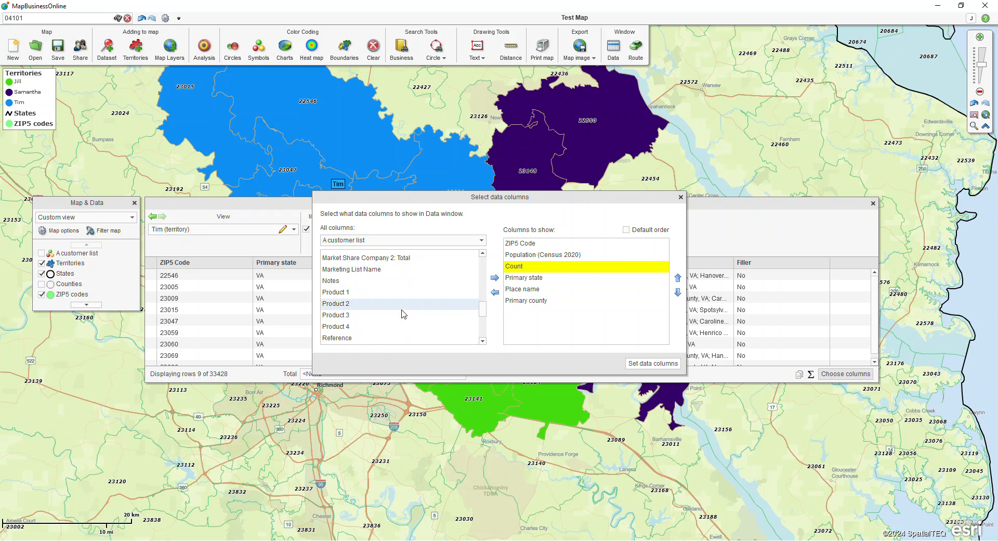
click(356, 327)
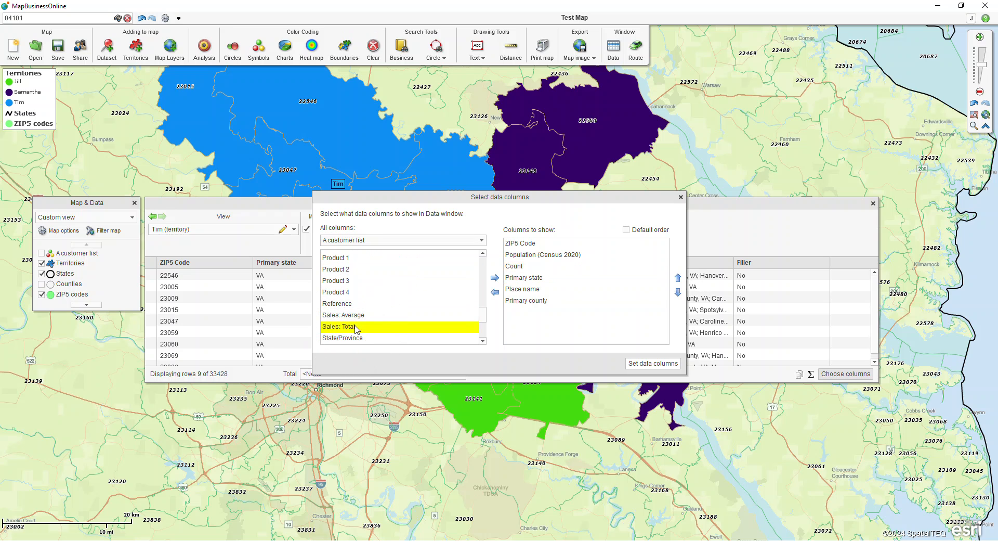
click(495, 277)
click(677, 281)
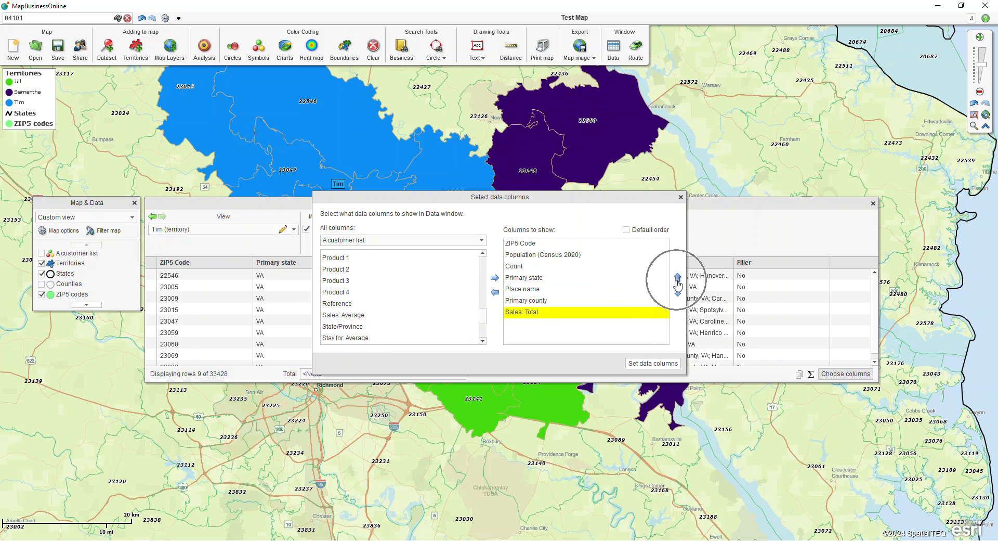
click(678, 281)
click(678, 280)
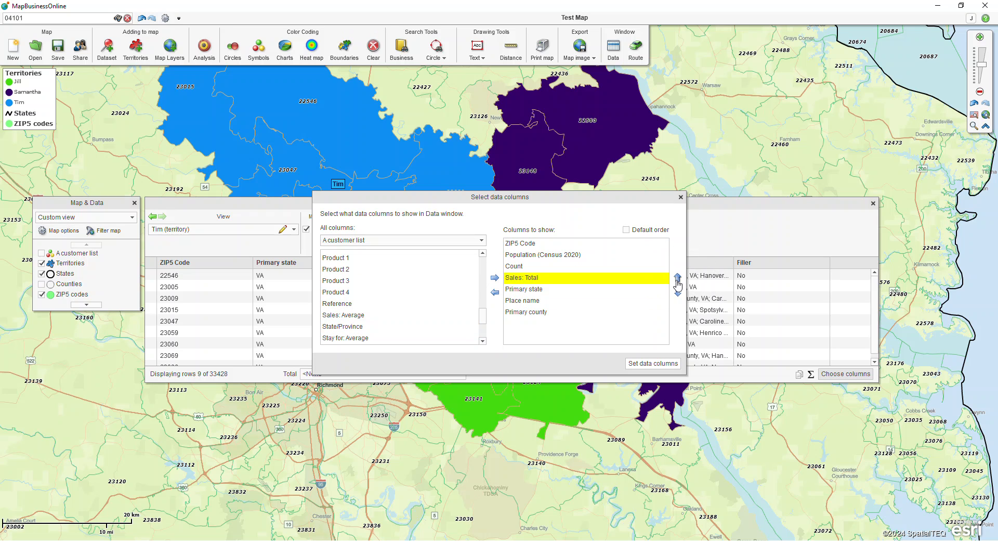
click(653, 363)
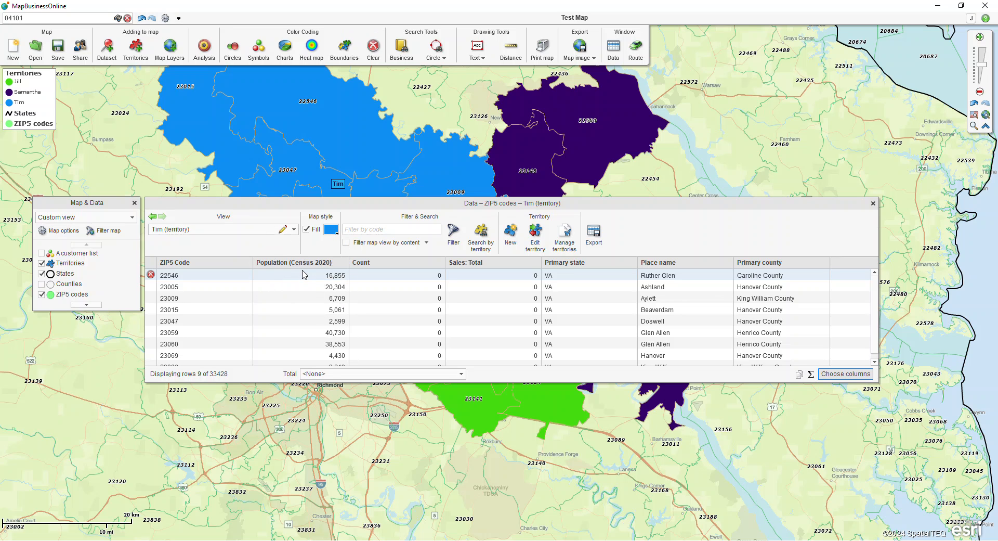
- Sort the territory's ZIP code data by Count and by Sales: Total, and close the data window
key(ctrl)
click(377, 264)
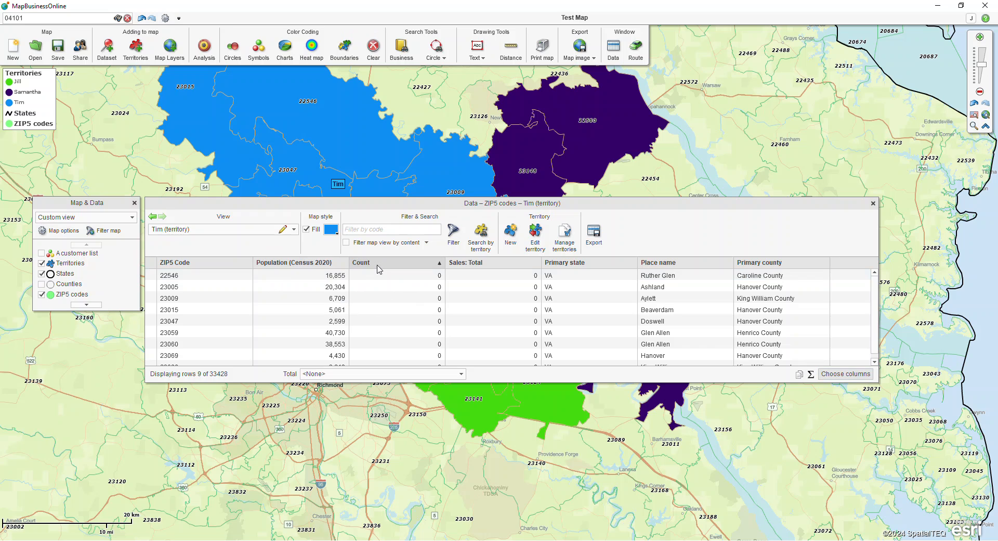
click(485, 263)
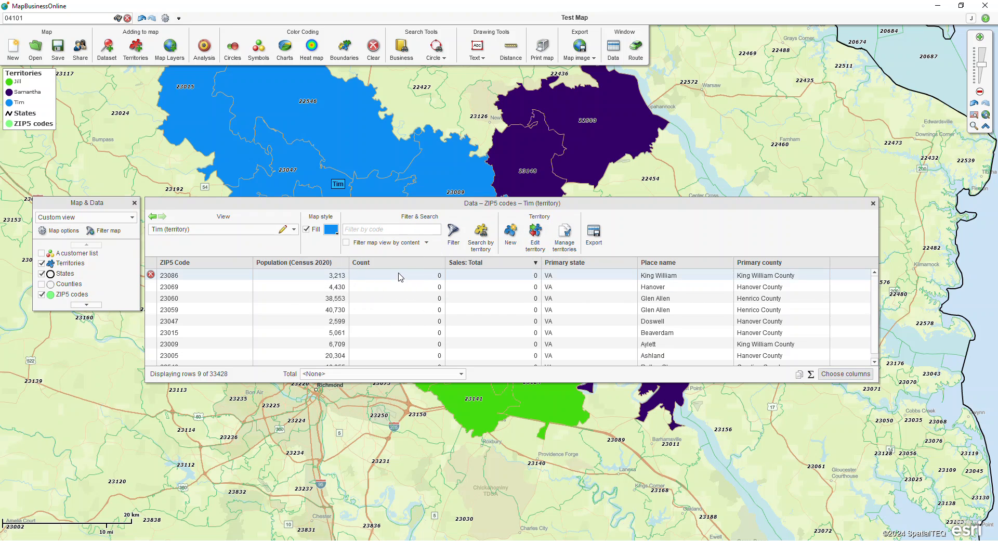
click(874, 203)
click(493, 280)
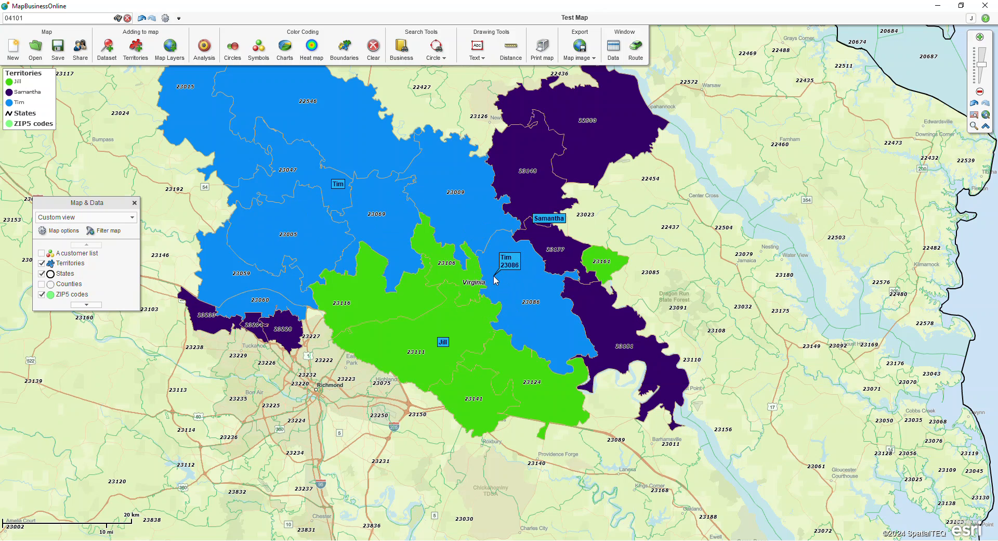
- Set the fill transparency of the Territories layer to 50% in its general properties
click(80, 263)
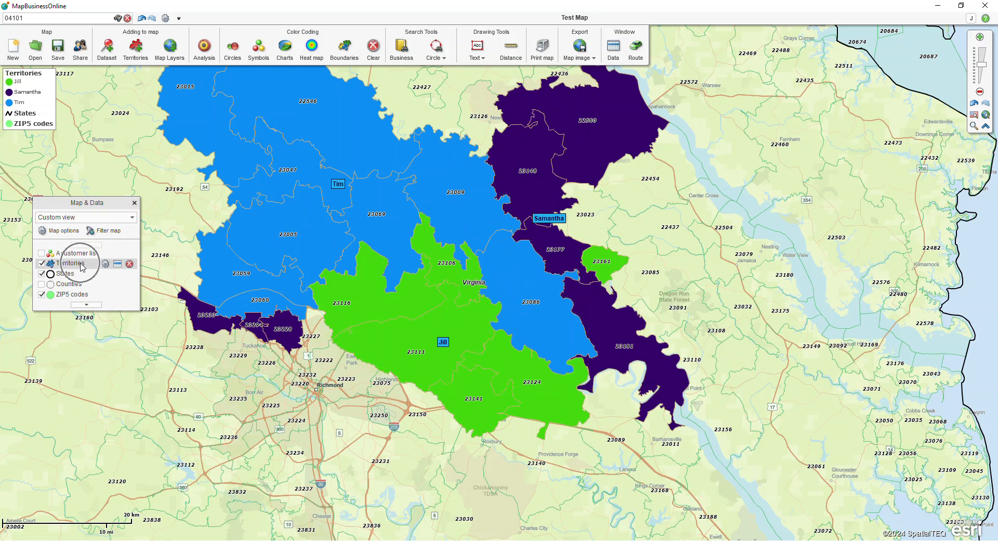
click(104, 263)
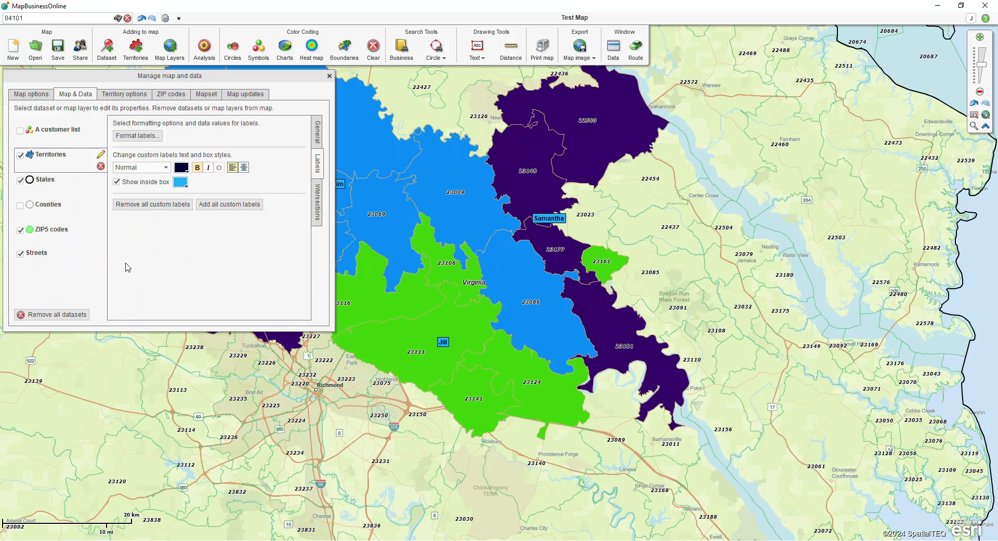
click(318, 137)
drag(137, 167, 159, 168)
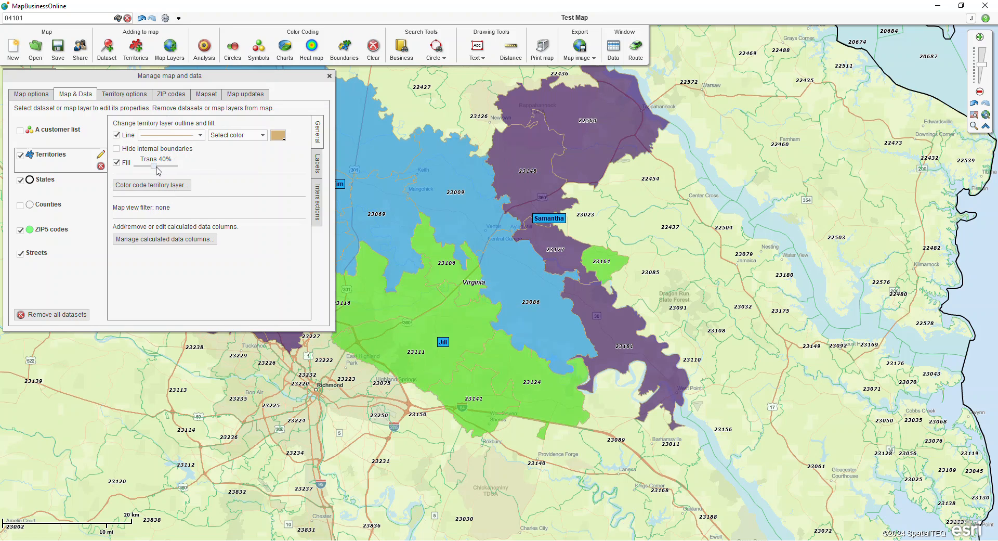
mouse_move(156, 168)
mouse_down()
mouse_move(190, 168)
mouse_move(176, 168)
mouse_up()
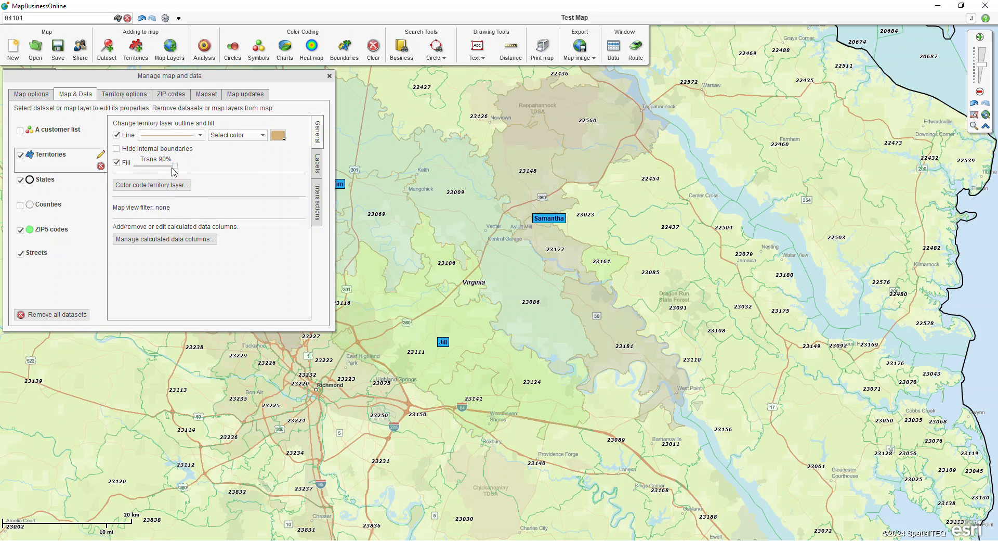
drag(174, 167, 157, 166)
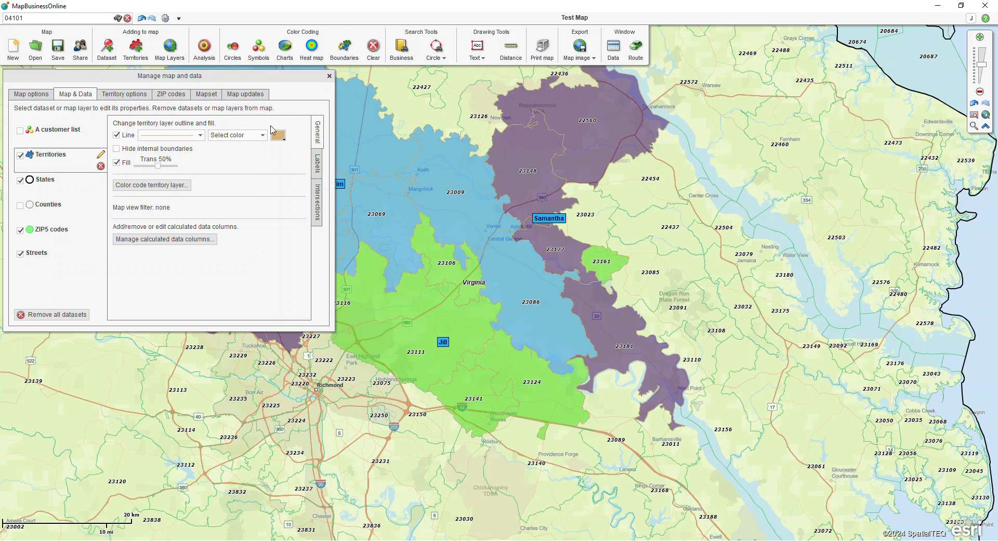
click(329, 76)
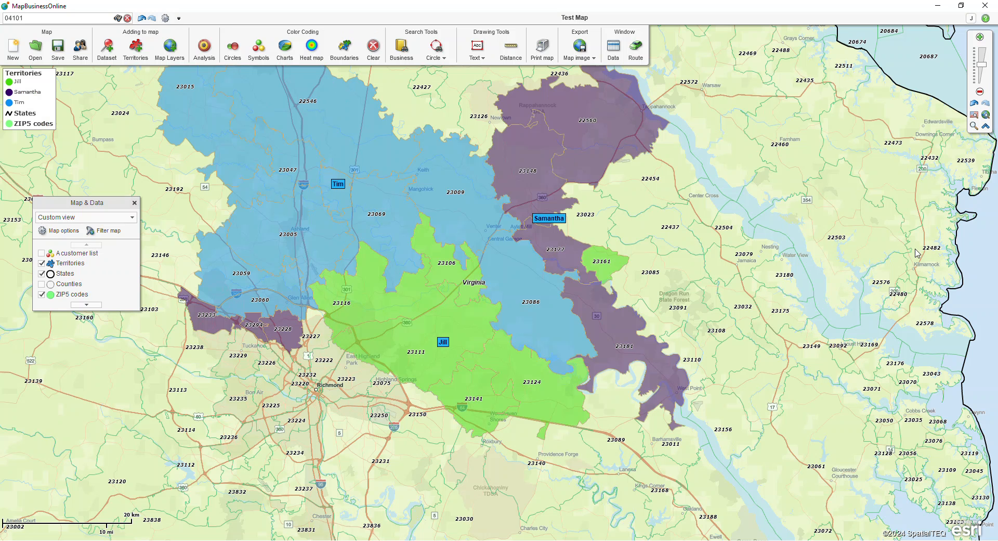
- Select ZIP code 22454 beside the purple territory and preview the new territory form without creating anything
drag(976, 268, 787, 284)
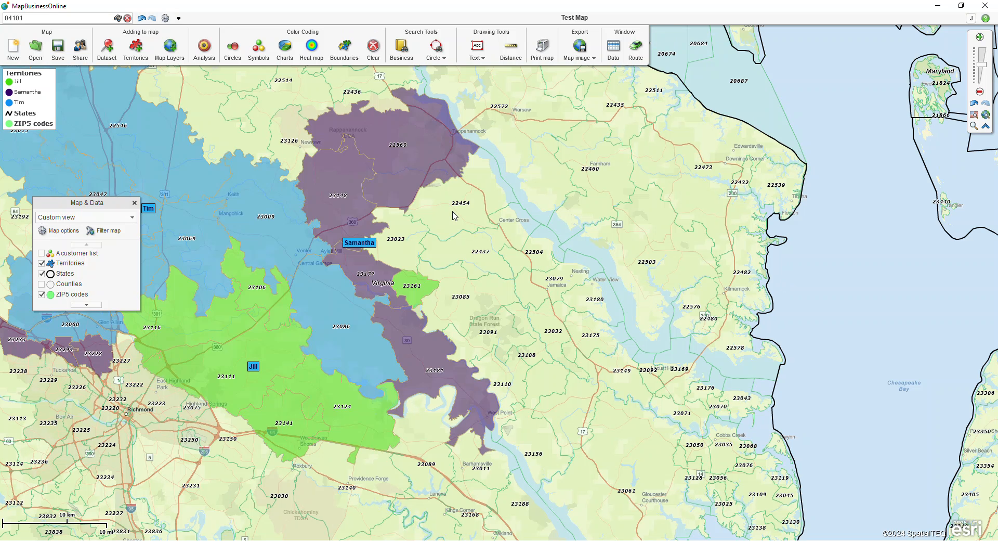
click(455, 215)
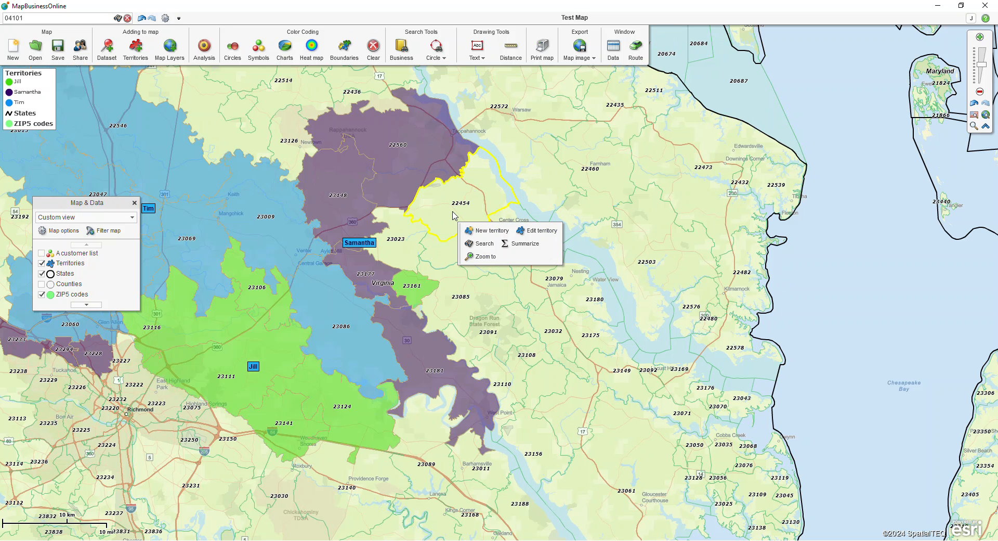
click(489, 230)
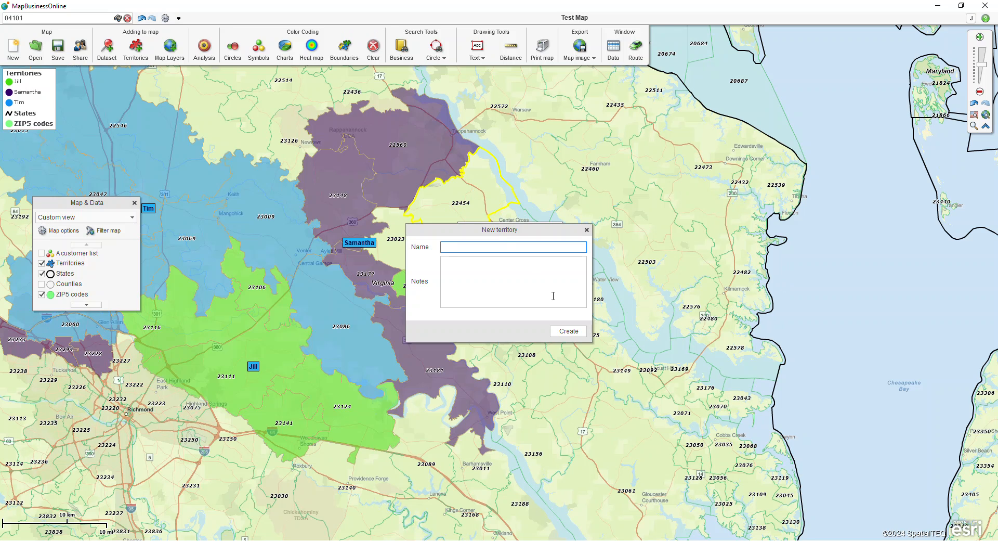
click(587, 229)
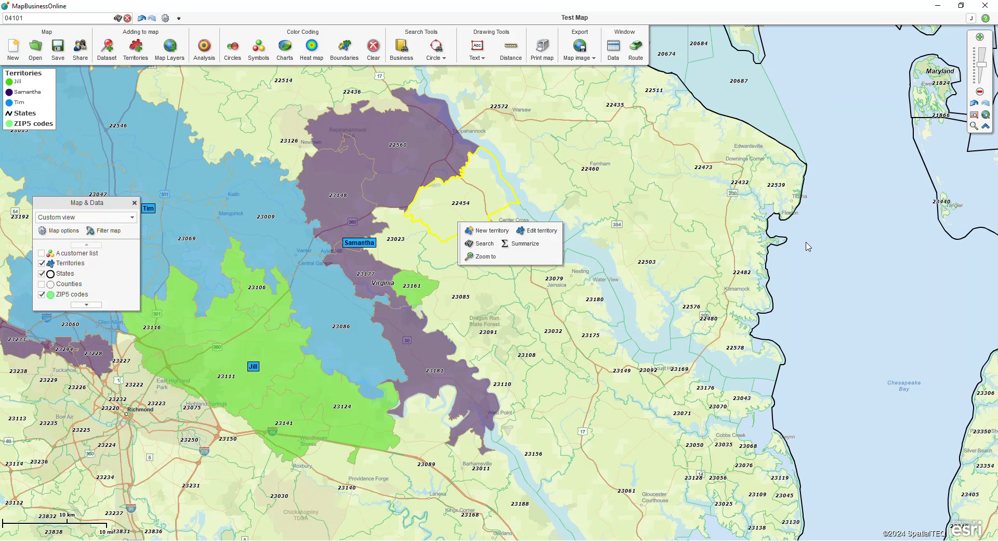
- Extend the selection from ZIP code 23023 south to 23110 and 23149, and create a territory named Rep 5 from it
click(399, 244)
click(474, 243)
click(541, 241)
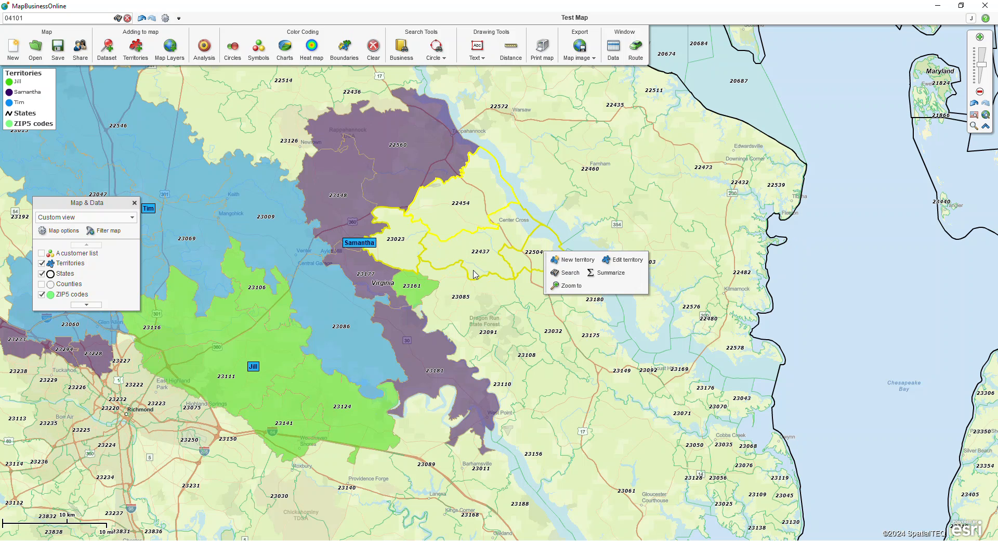
click(455, 293)
click(572, 277)
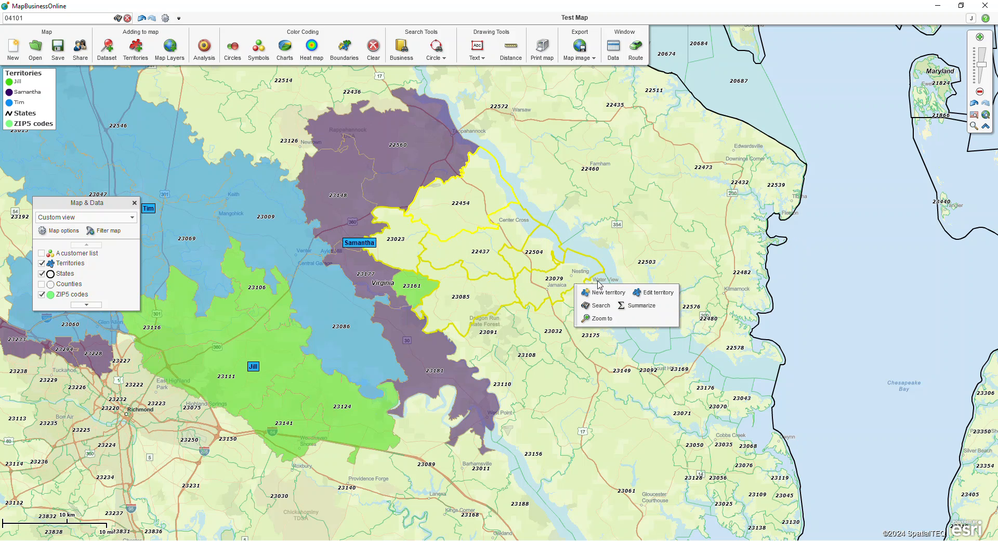
click(601, 284)
click(503, 336)
click(544, 323)
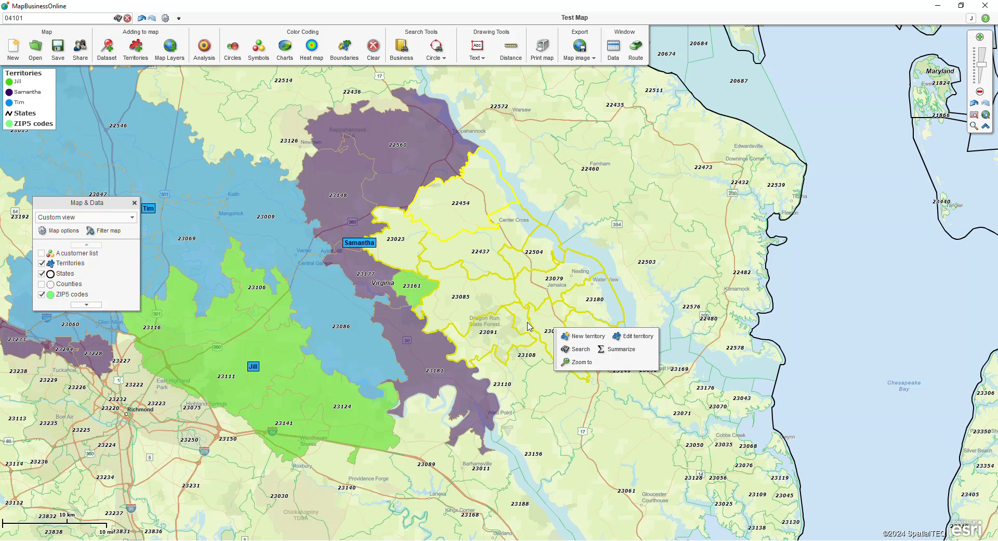
click(527, 359)
click(524, 380)
click(602, 359)
click(630, 362)
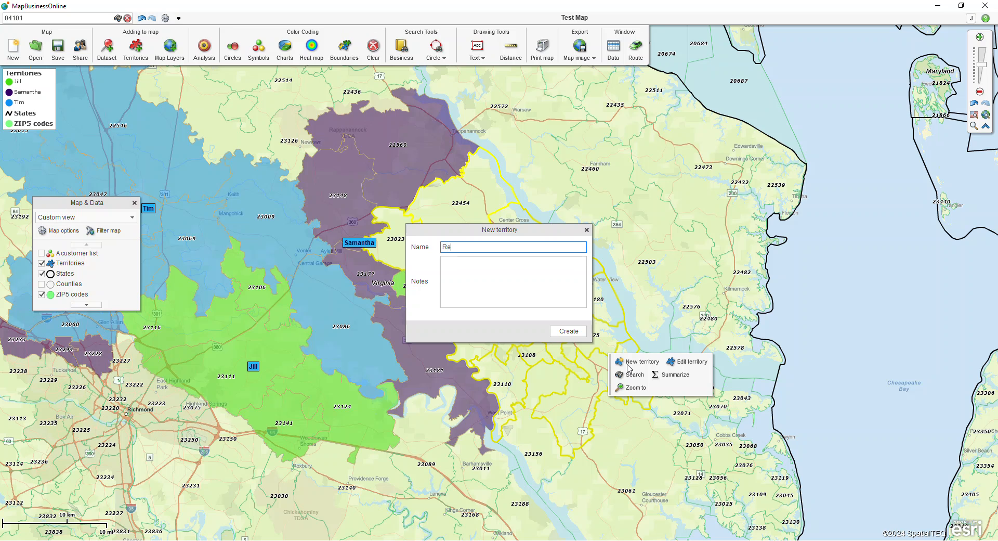
click(569, 331)
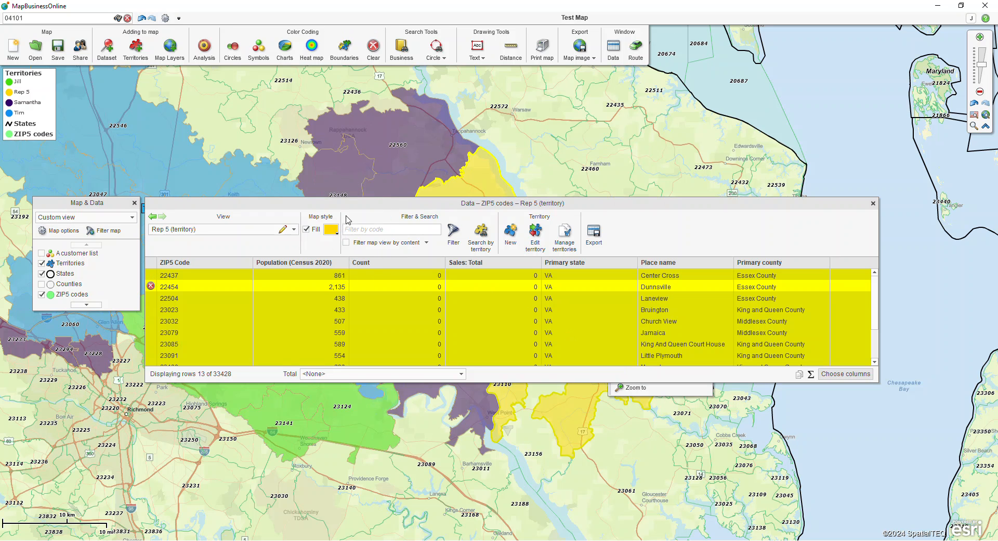
drag(351, 212, 349, 323)
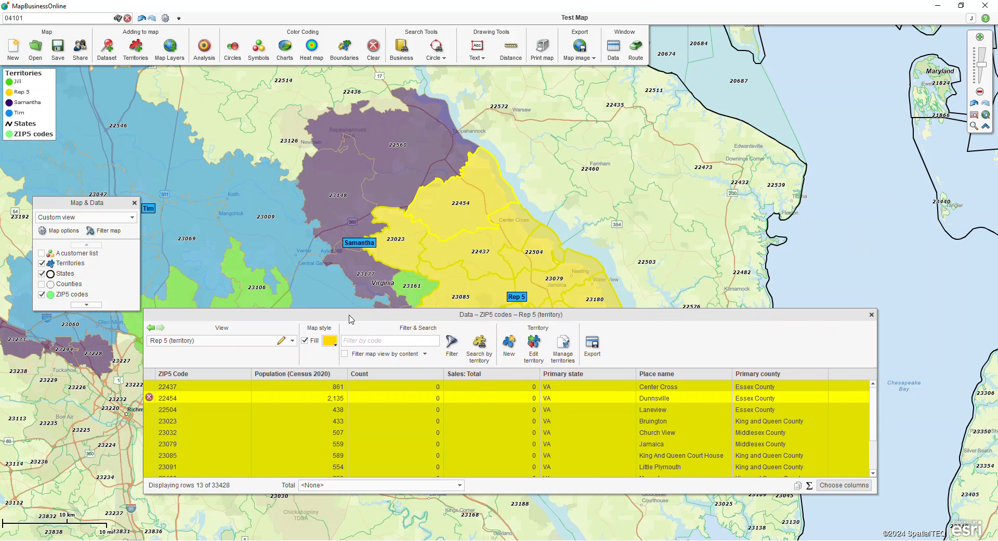
click(872, 315)
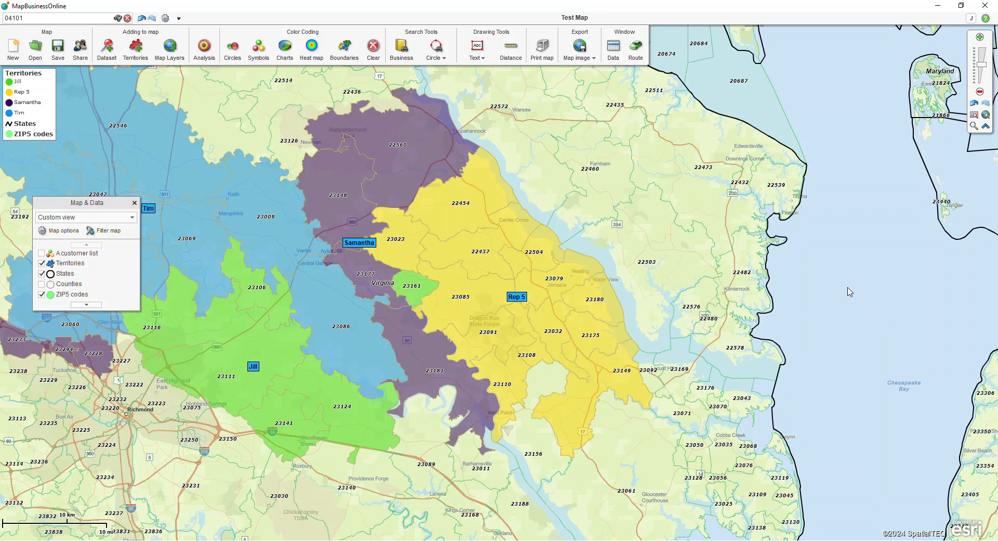
- Add ZIP code 23156 to the Rep 5 territory, close the data window and clear the selection
click(547, 386)
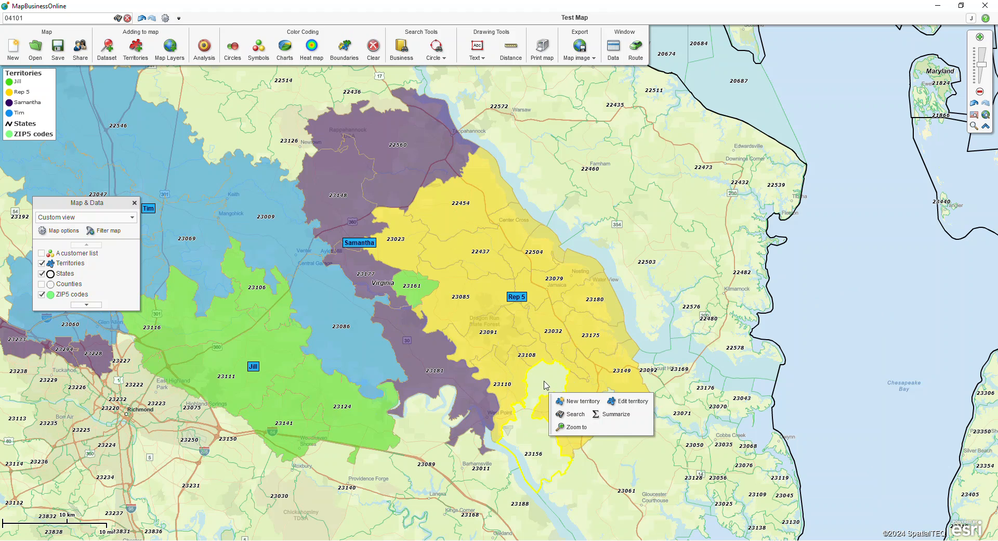
click(615, 401)
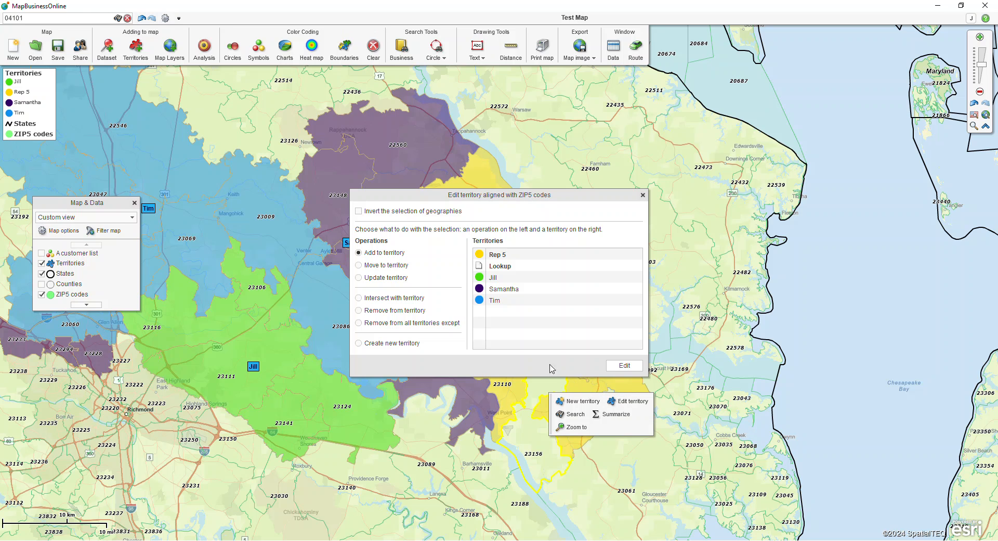
click(387, 253)
click(503, 255)
click(624, 365)
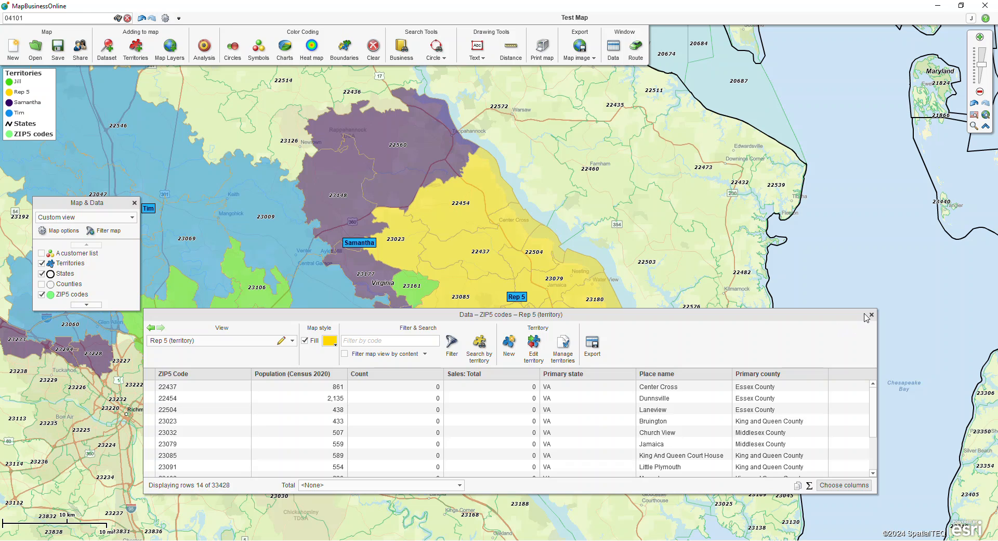
click(872, 315)
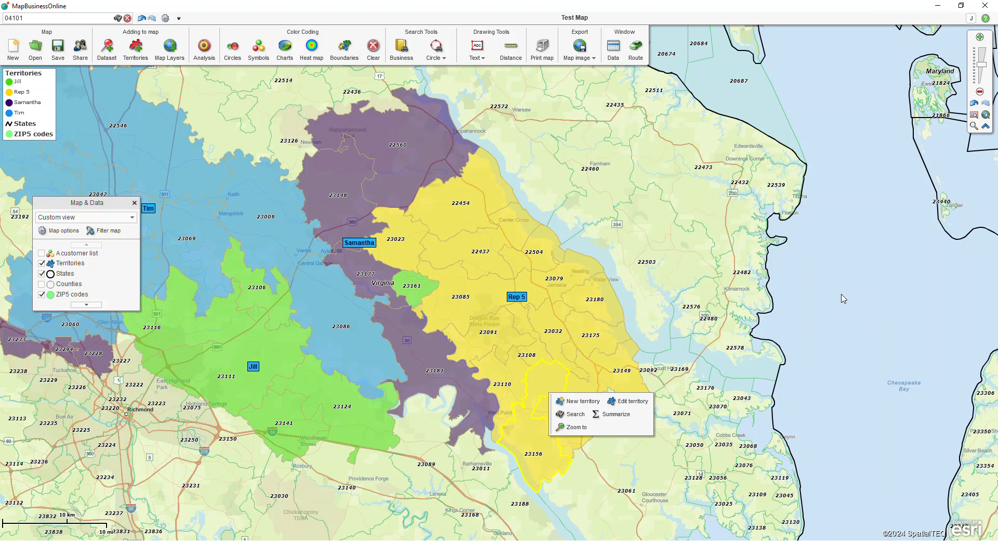
click(843, 299)
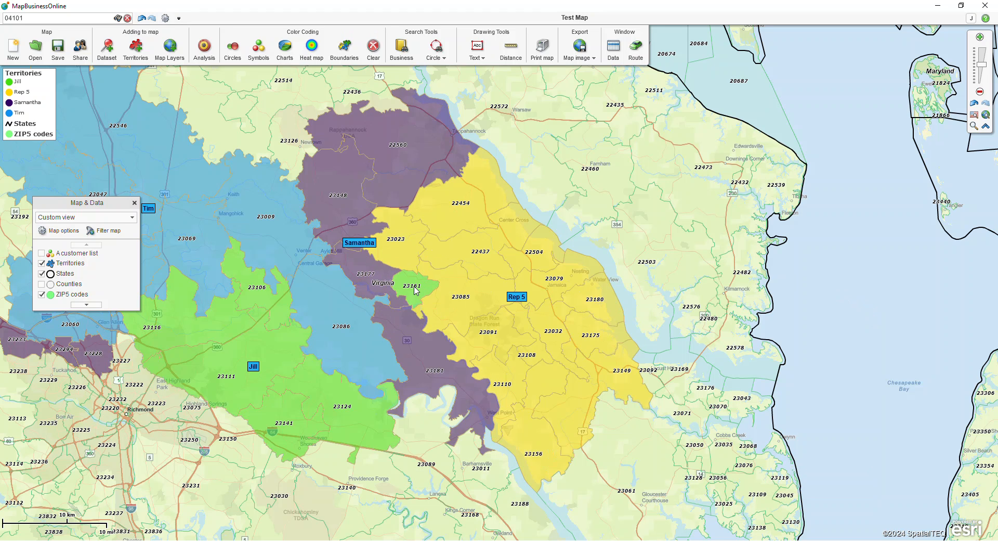
- Move ZIP code 23161, the isolated part of the green territory, to the Rep 5 territory and close the data window
mouse_move(415, 290)
click(415, 285)
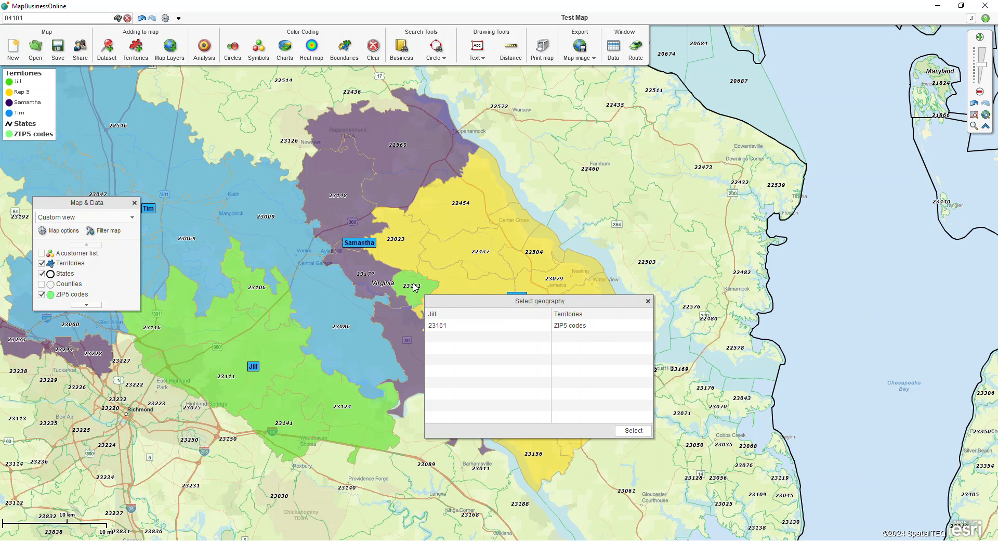
click(497, 317)
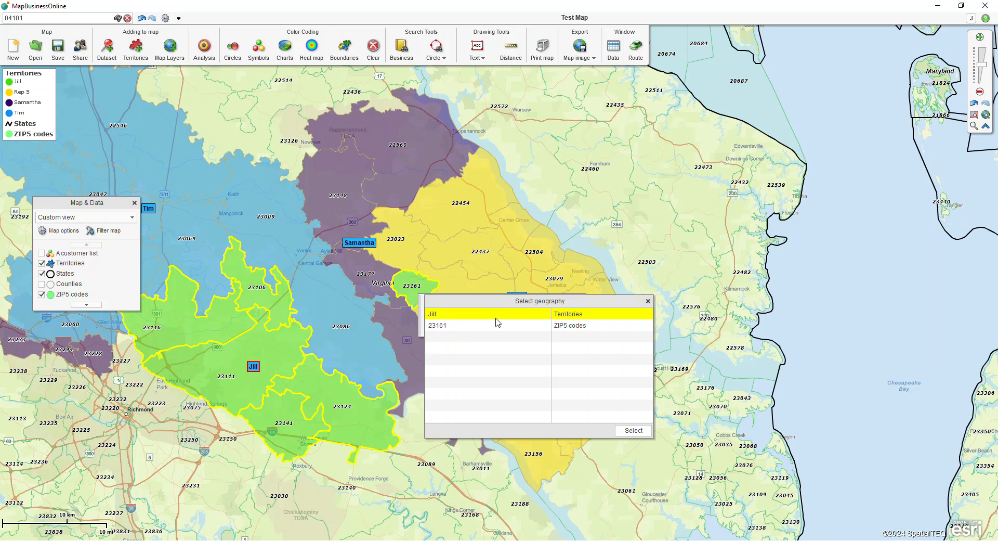
click(489, 327)
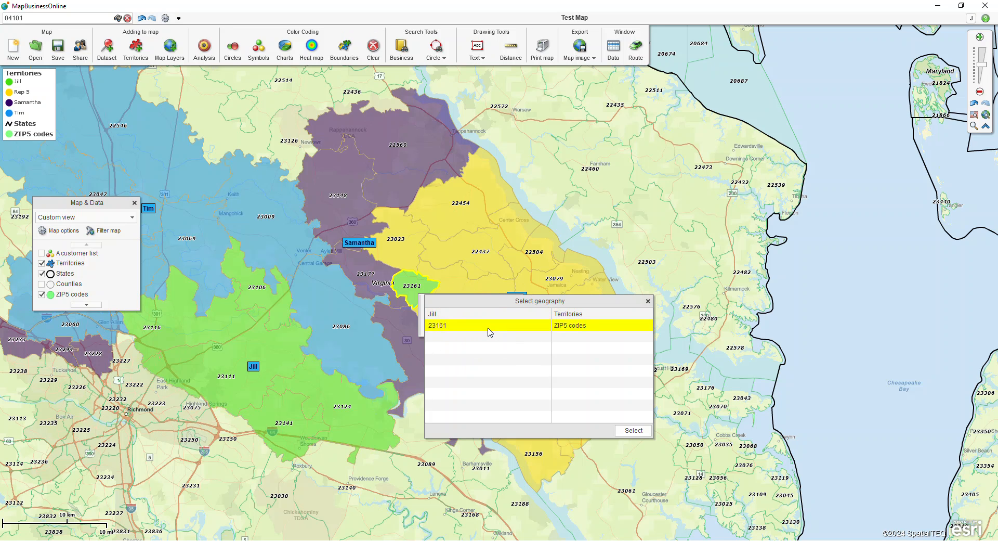
click(489, 328)
click(620, 430)
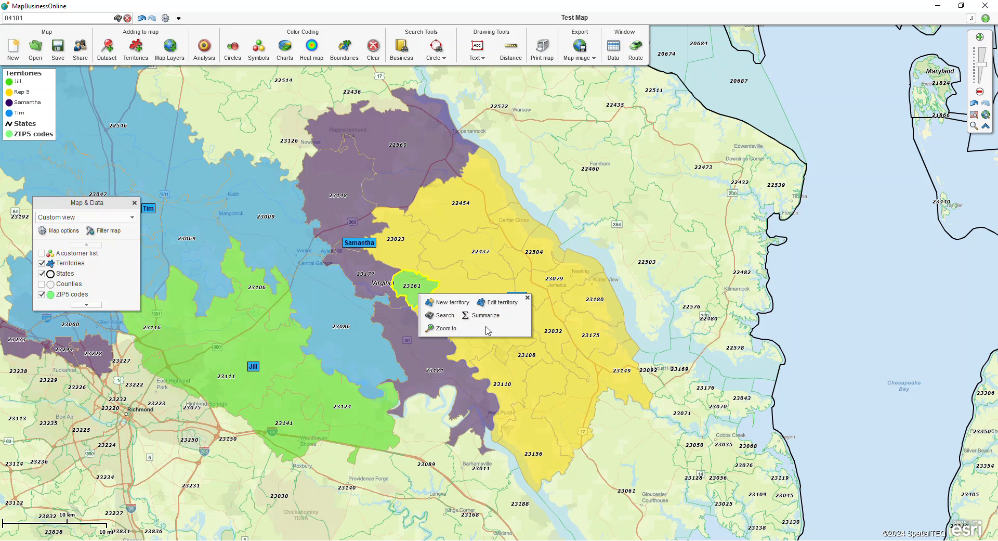
click(494, 308)
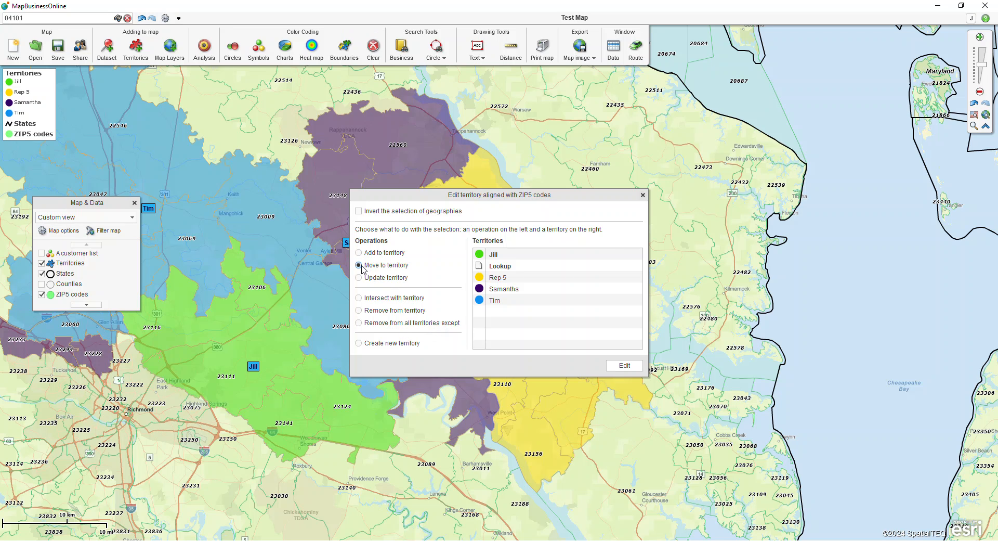
click(387, 269)
click(220, 343)
click(500, 282)
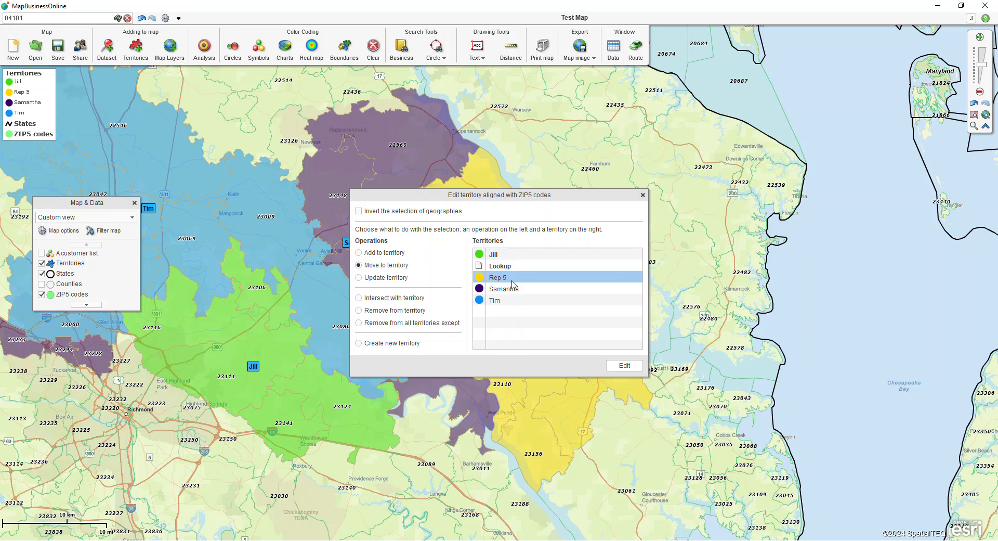
click(407, 265)
click(512, 280)
click(624, 366)
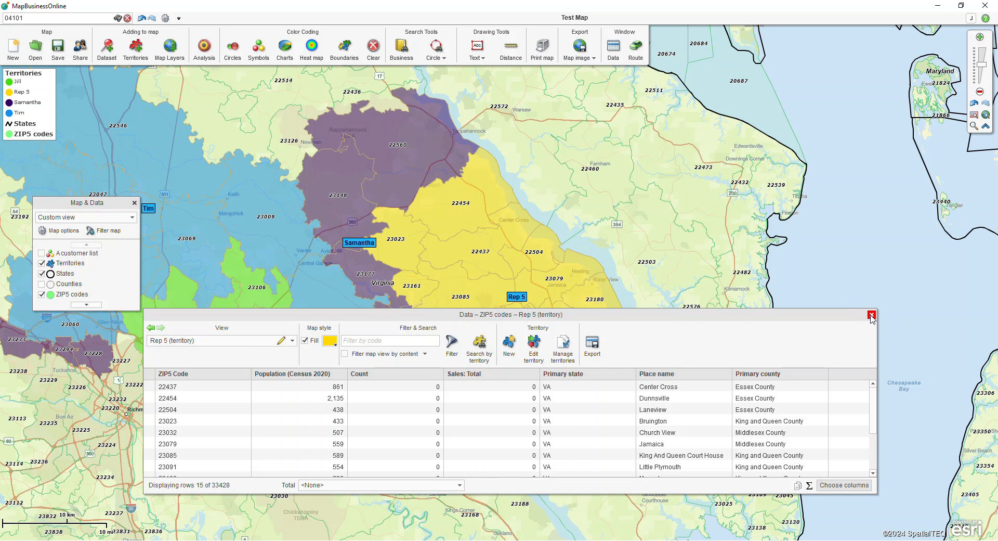
click(872, 315)
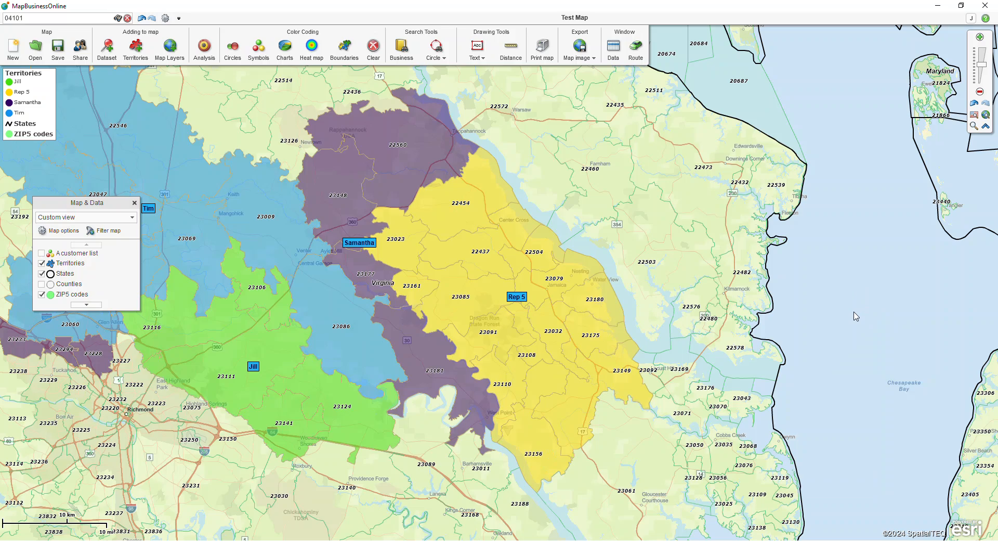
- Draw a search polygon around the western half of Ohio, along the Indiana border, past Cincinnati and back north through Columbus
scroll(856, 316, down, 3)
drag(598, 206, 993, 403)
drag(336, 242, 350, 422)
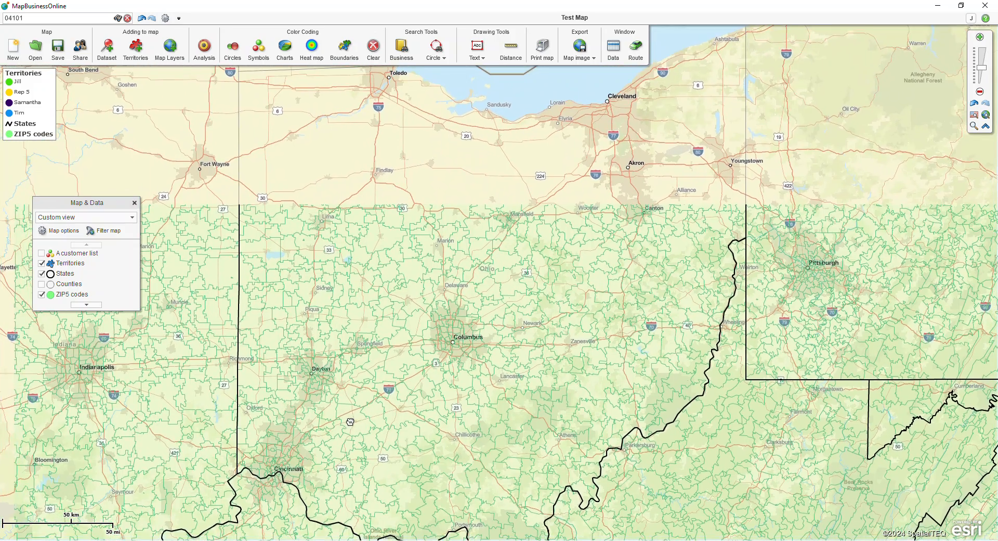
scroll(436, 302, down, 1)
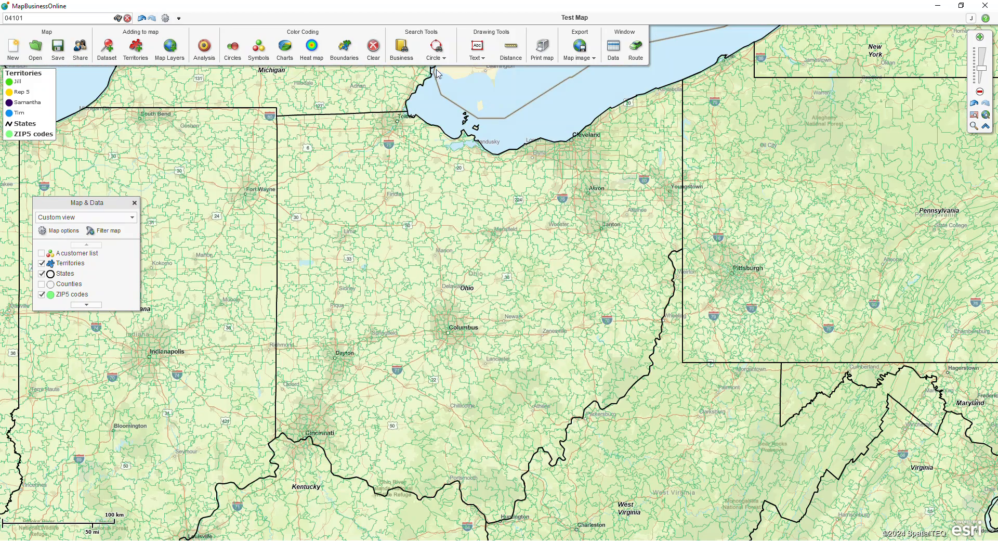
click(435, 61)
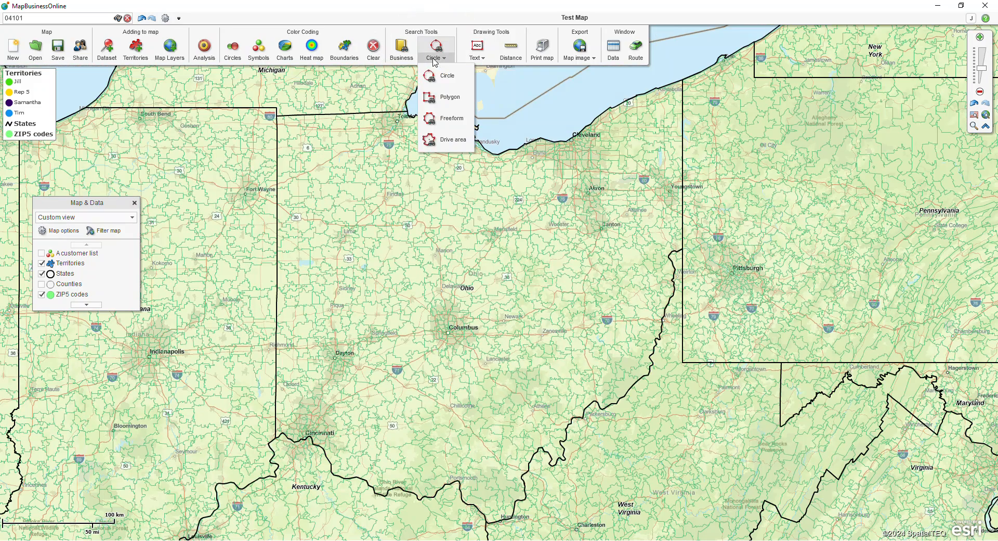
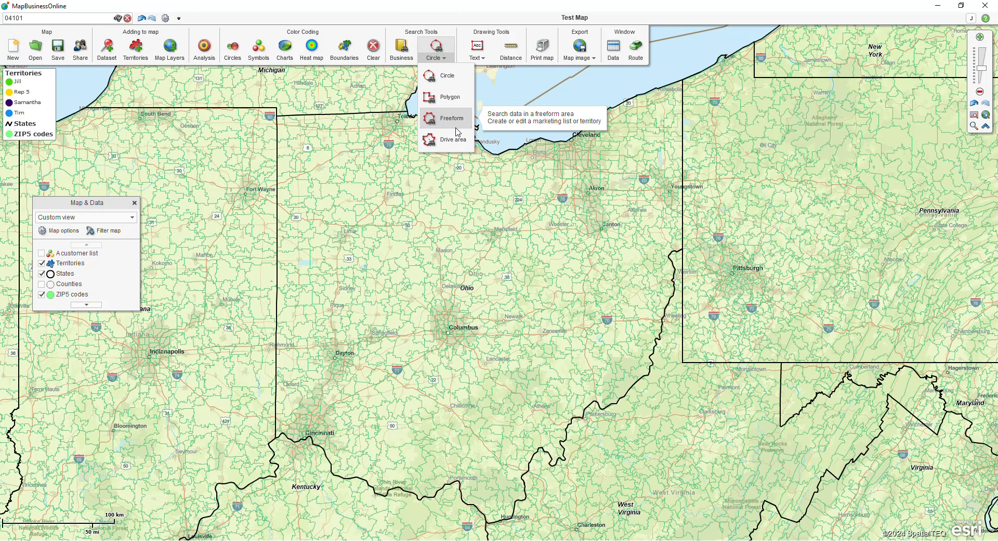
click(448, 97)
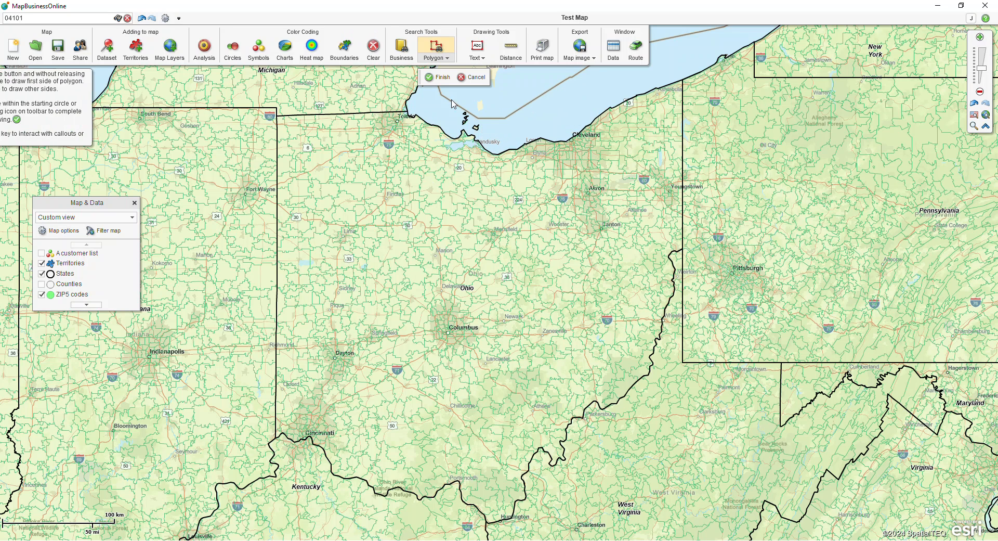
drag(433, 116, 279, 119)
click(279, 429)
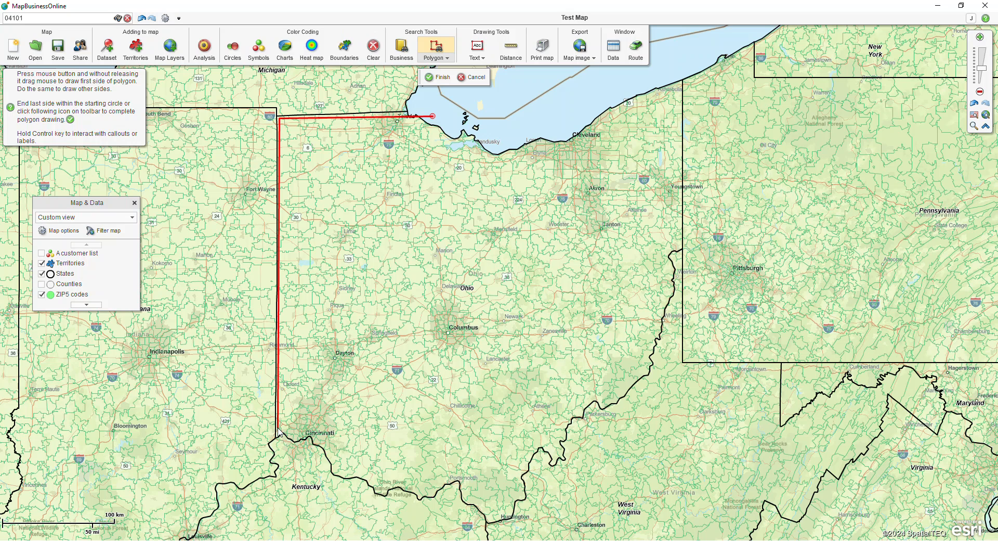
drag(346, 453, 448, 464)
click(444, 117)
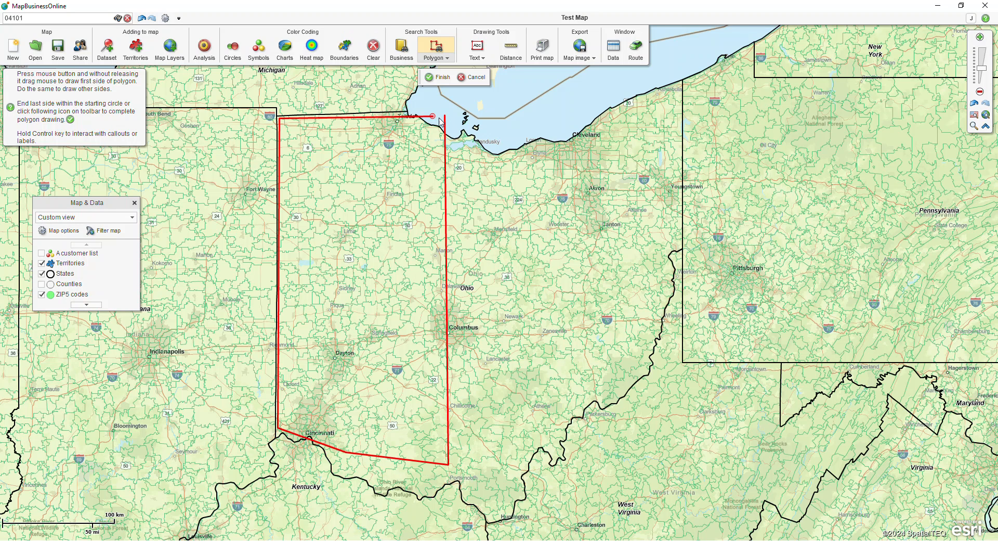
click(434, 121)
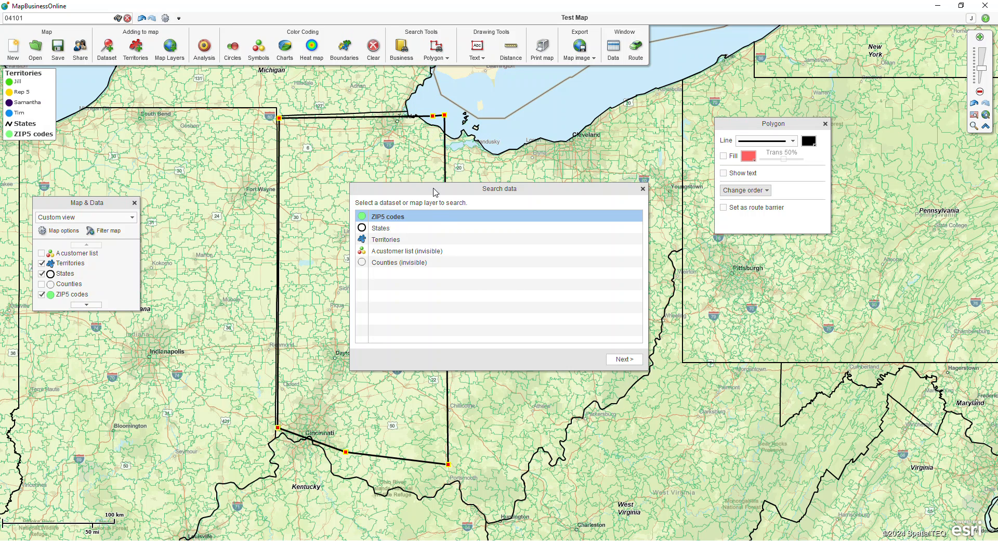
- Search the ZIP5 codes layer within the polygon and create a new territory named OH 1 from the results
click(408, 217)
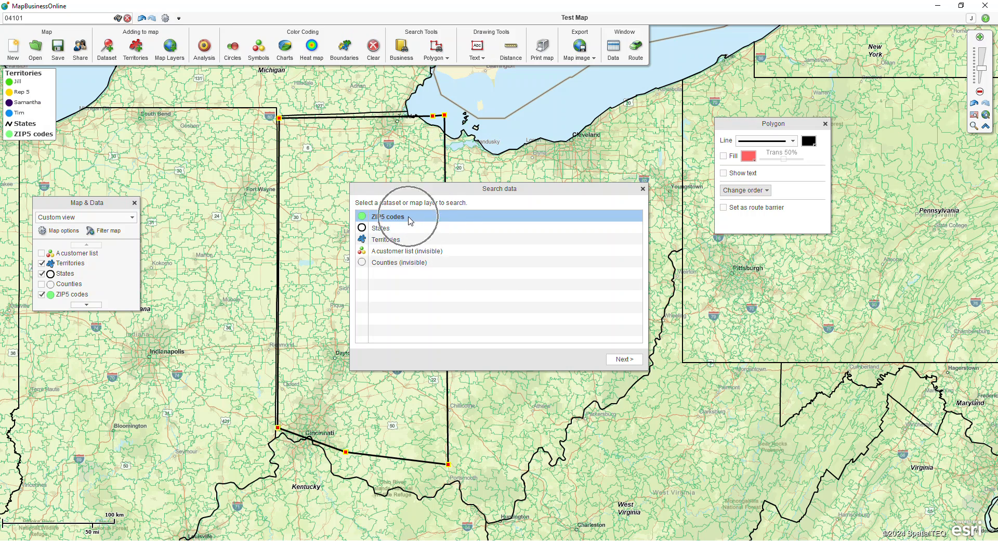
click(622, 362)
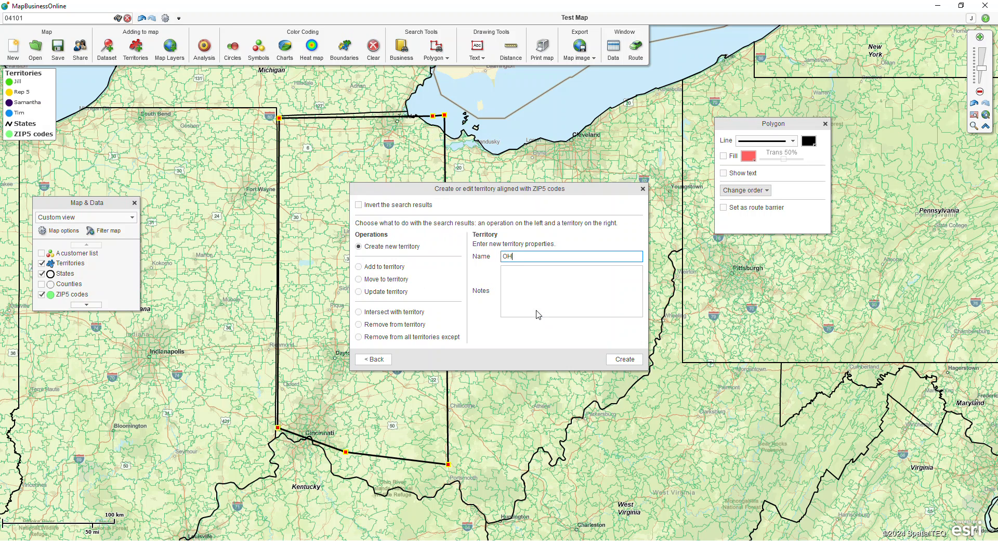
click(618, 357)
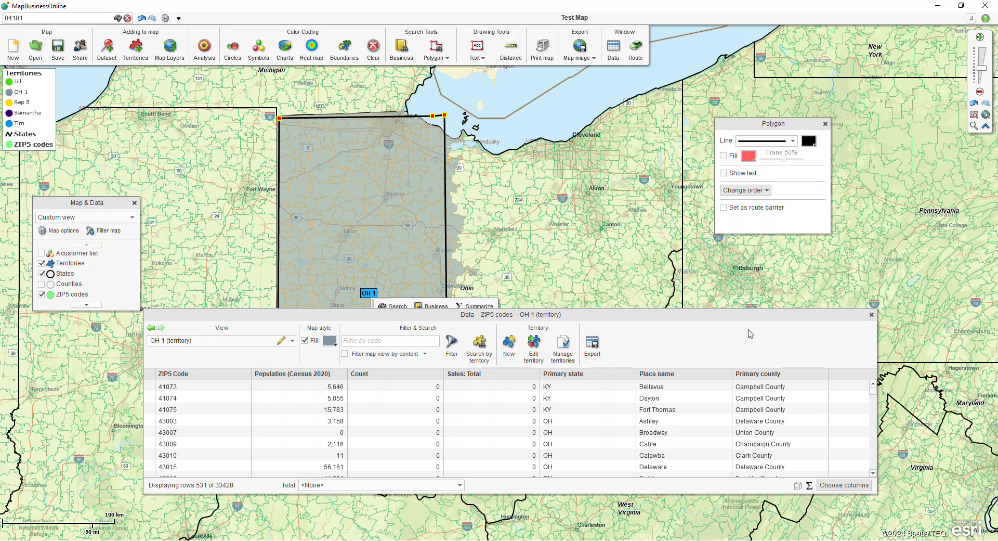
- Delete the search polygon over western Ohio and draw a new one around the eastern half, from Lake Erie past Columbus and along the eastern border
click(872, 315)
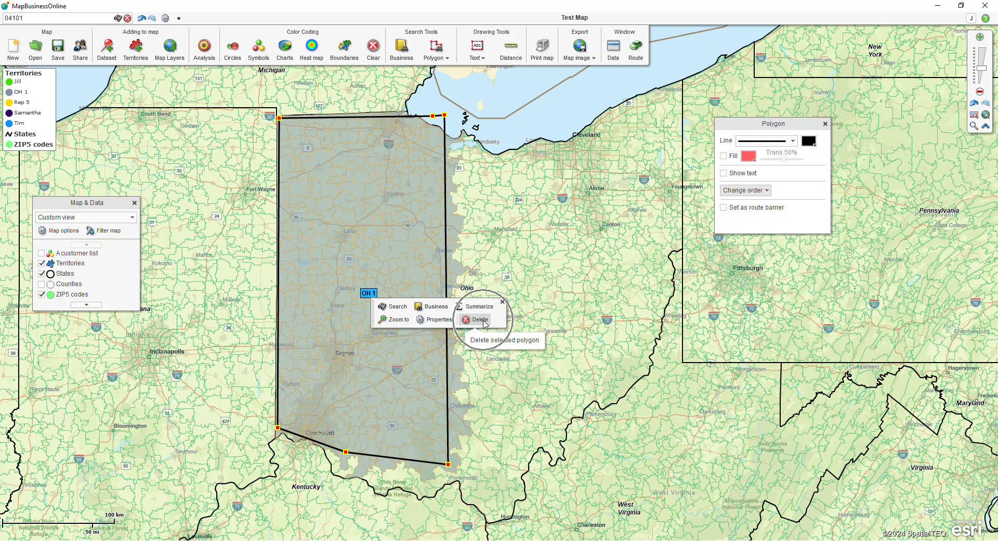
click(486, 321)
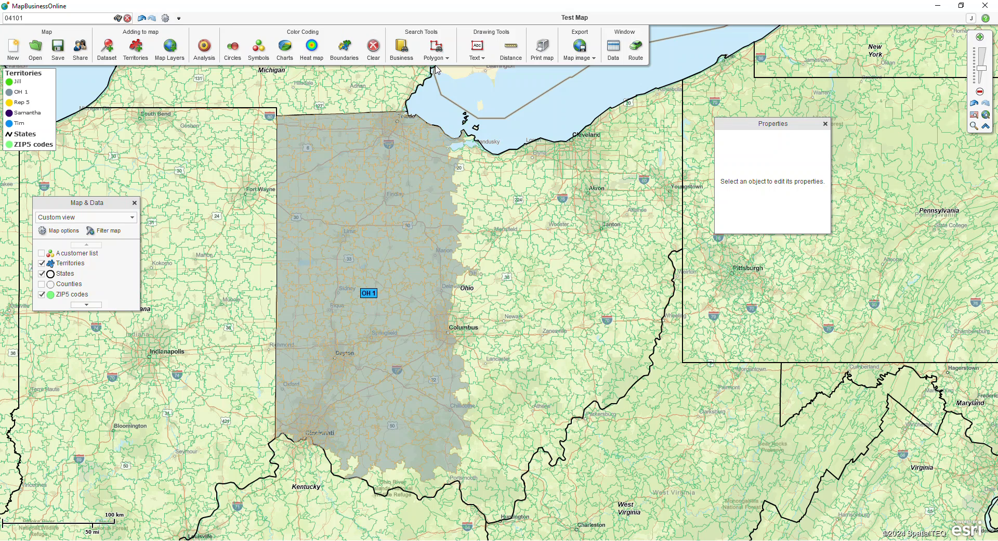
click(436, 48)
drag(516, 123, 464, 170)
click(463, 329)
click(479, 411)
click(626, 373)
click(677, 225)
click(676, 72)
click(516, 123)
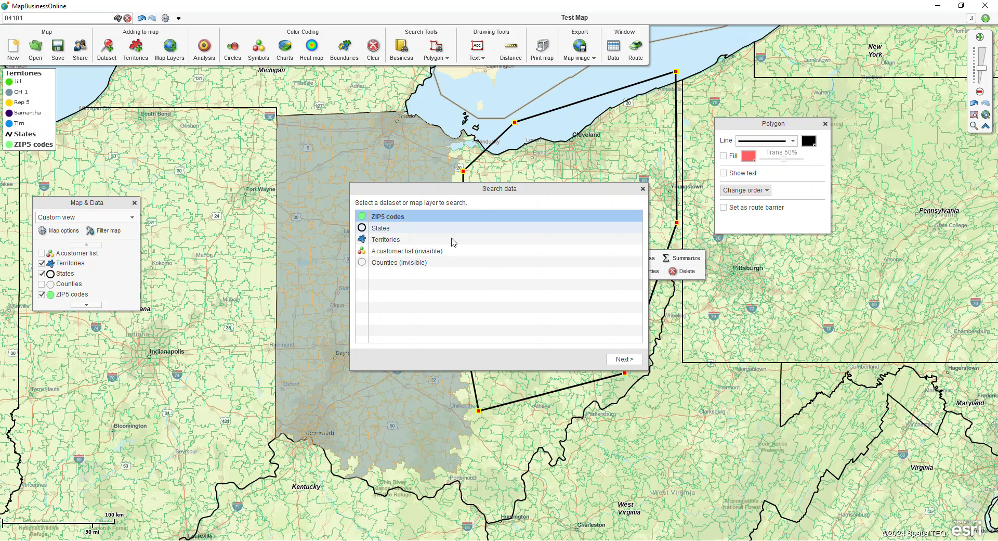
- Search the ZIP5 codes layer within the polygon, create a new territory named OH 2 from the results, and delete the polygon
click(622, 358)
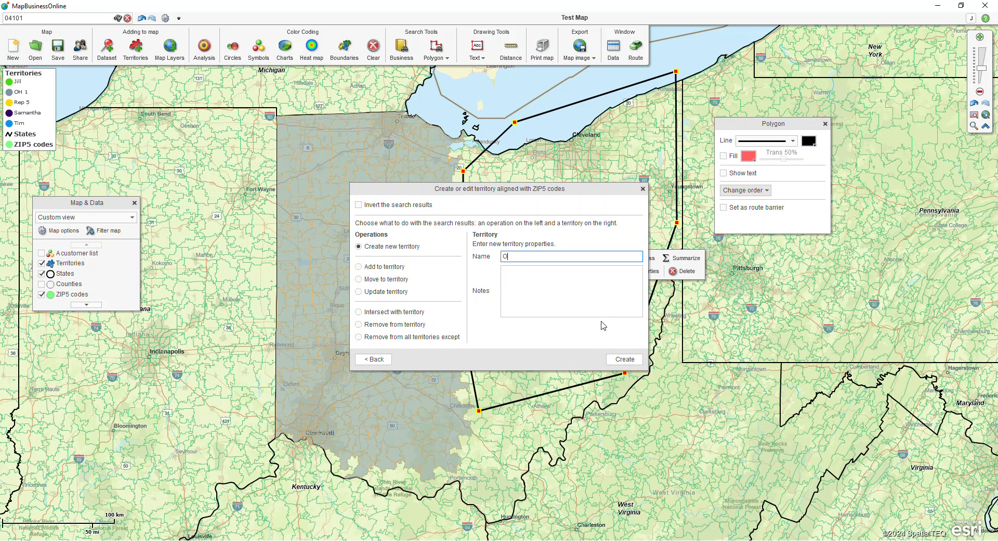
click(624, 358)
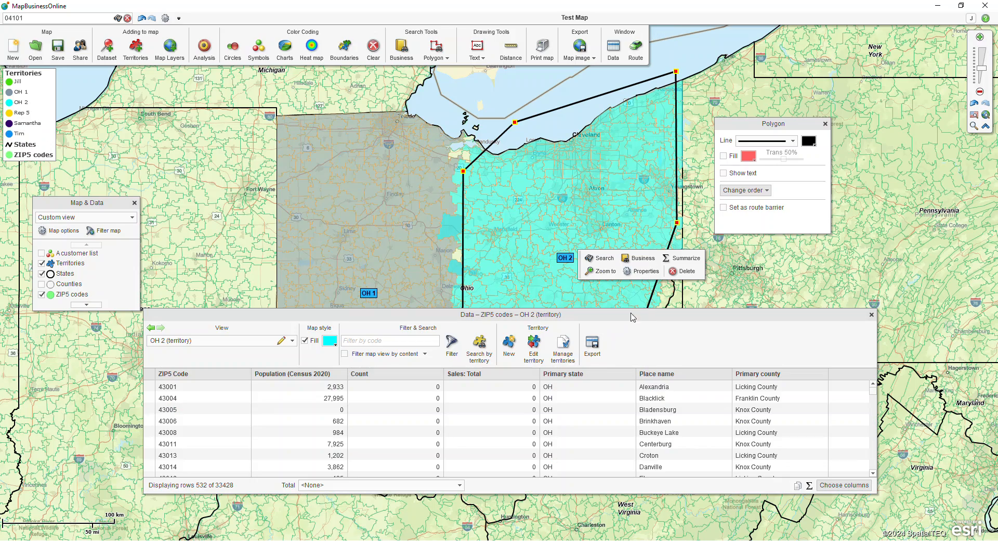
click(872, 315)
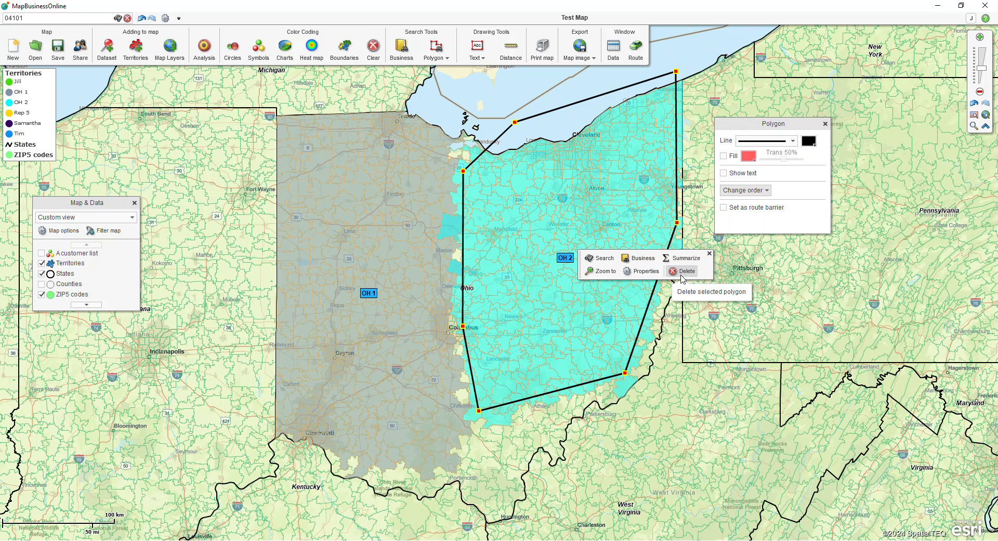
click(680, 277)
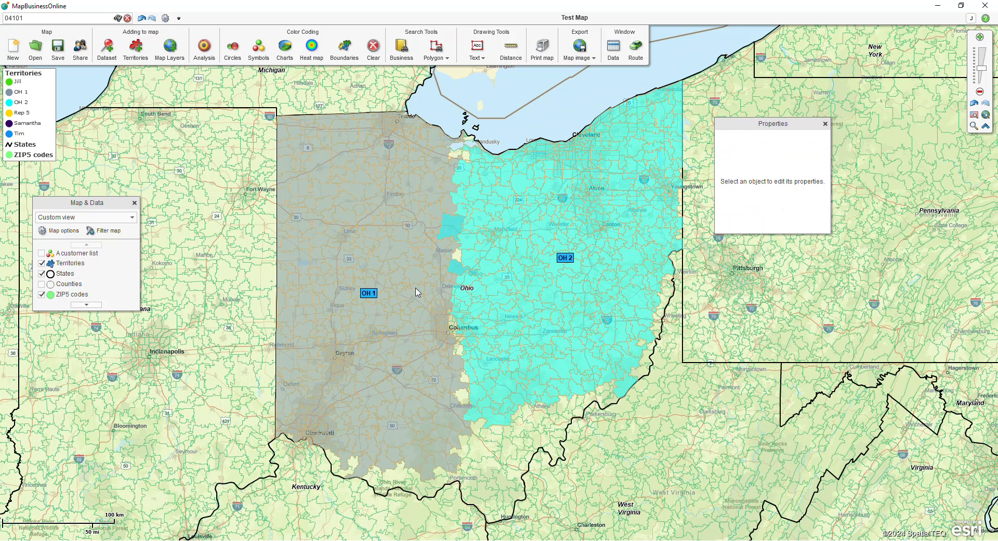
- In the Territories layer's intersection settings, keep territories allowed to intersect and turn on highlighting of territory intersections on the map
click(457, 228)
mouse_move(138, 295)
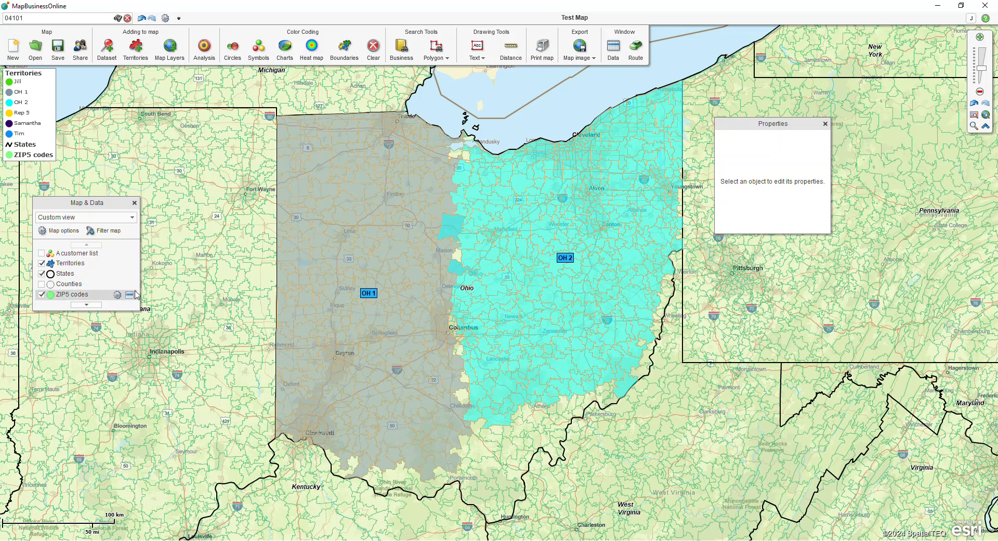
click(105, 265)
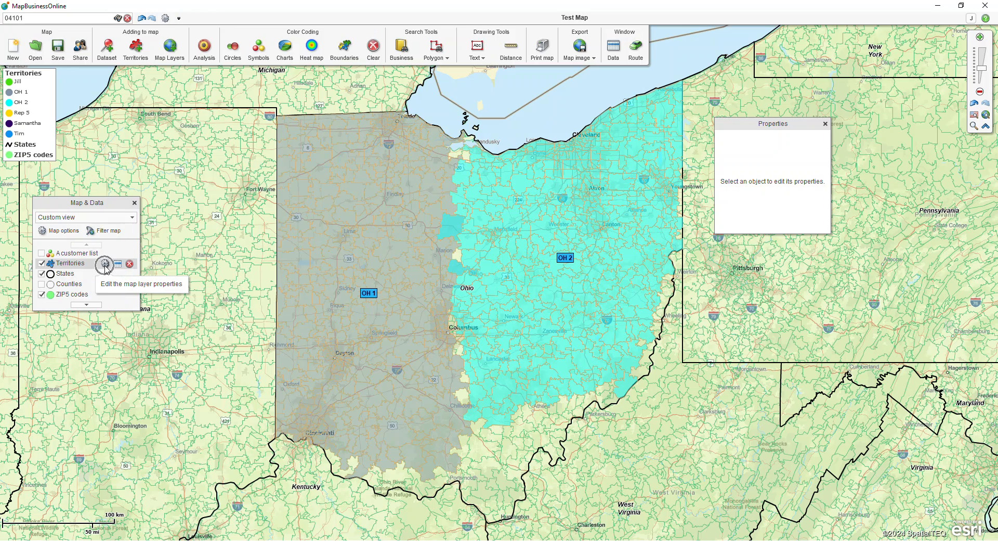
click(105, 265)
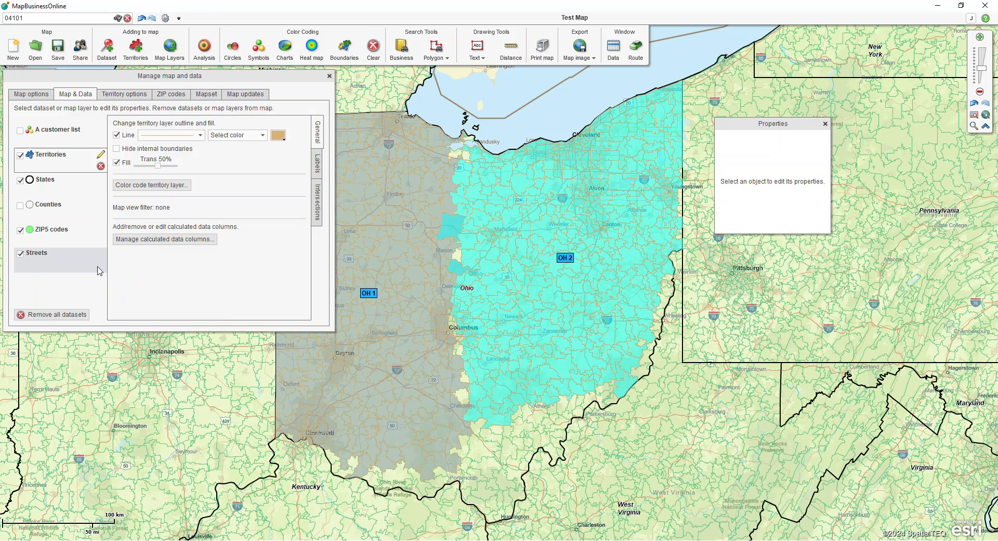
click(318, 205)
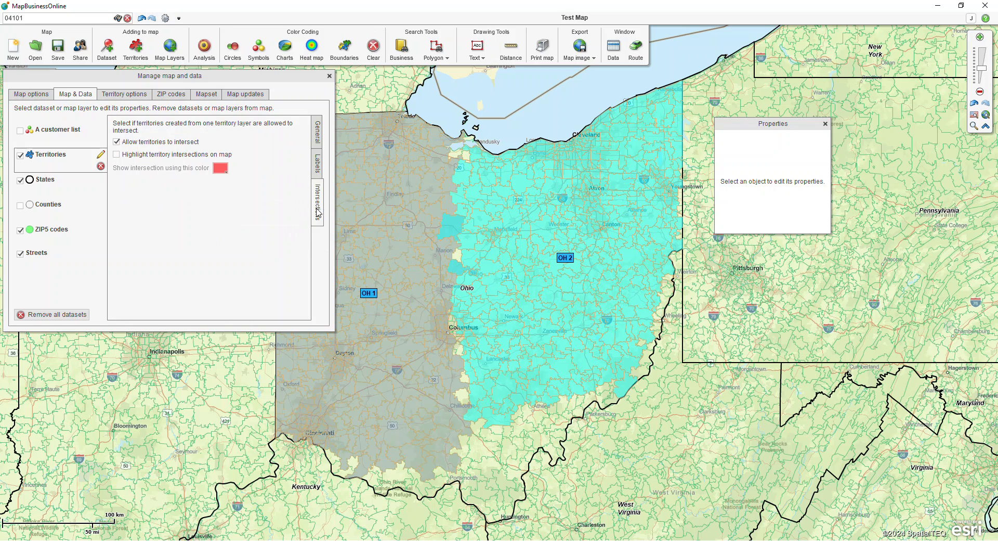
click(153, 142)
mouse_move(504, 249)
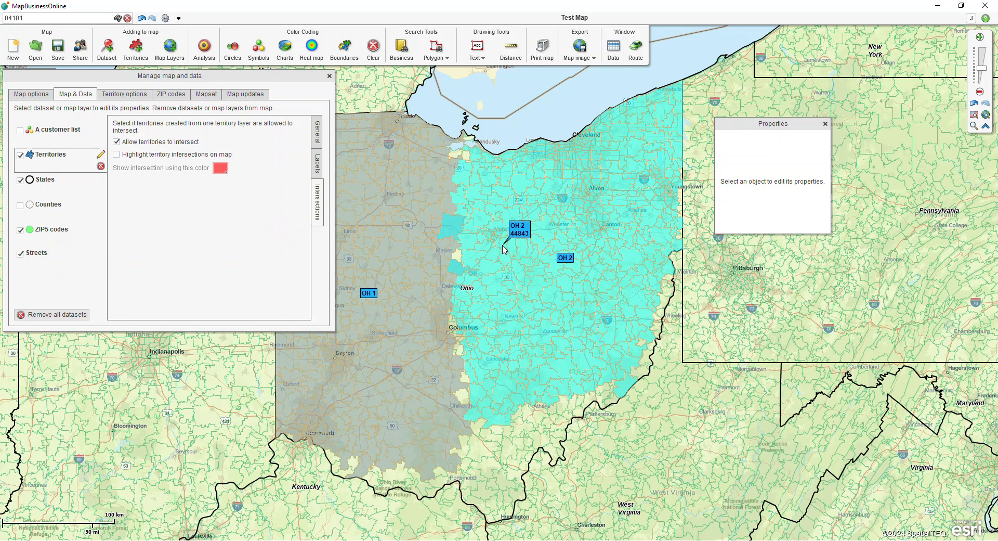
mouse_move(410, 252)
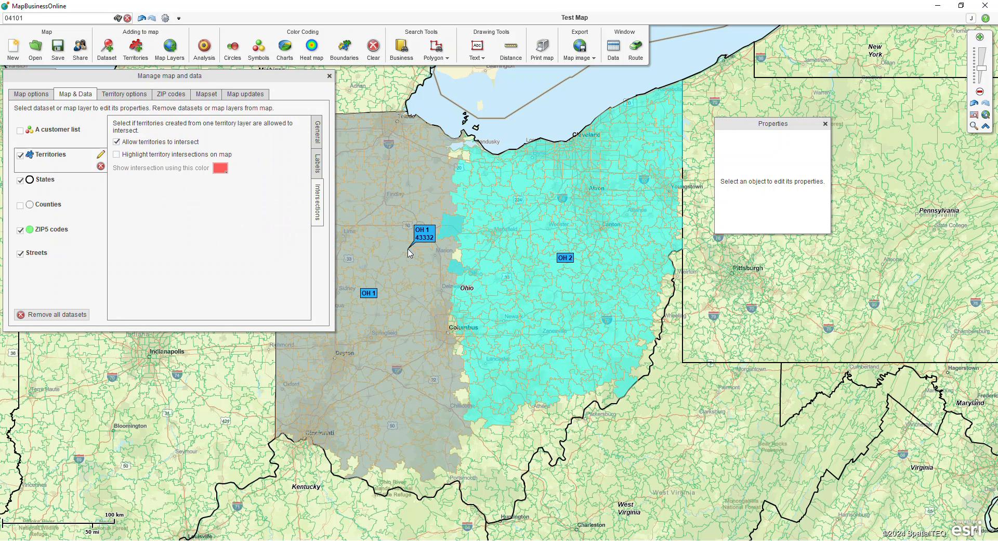
key(ctrl)
key(ctrl)
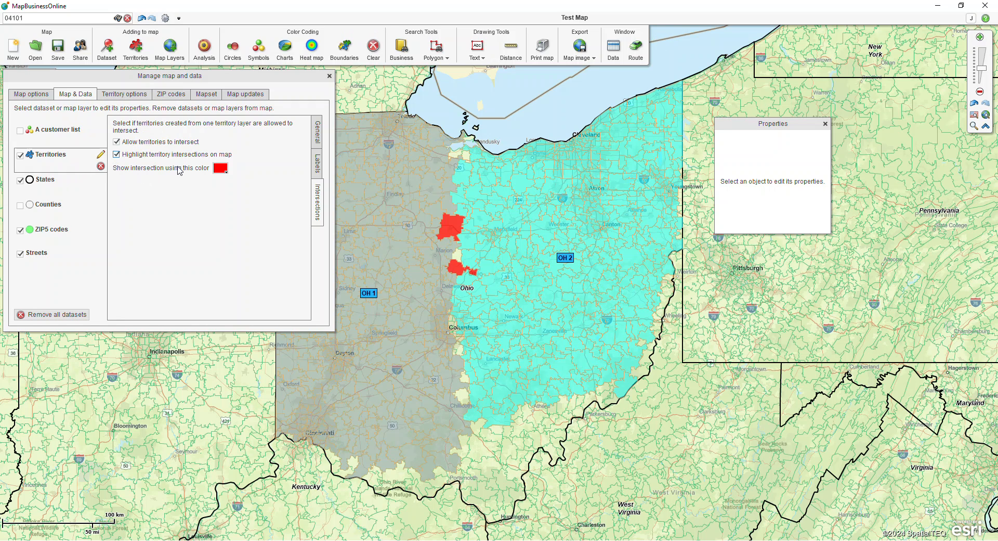
- Set the color for territory intersections to black and close the layer settings
click(219, 168)
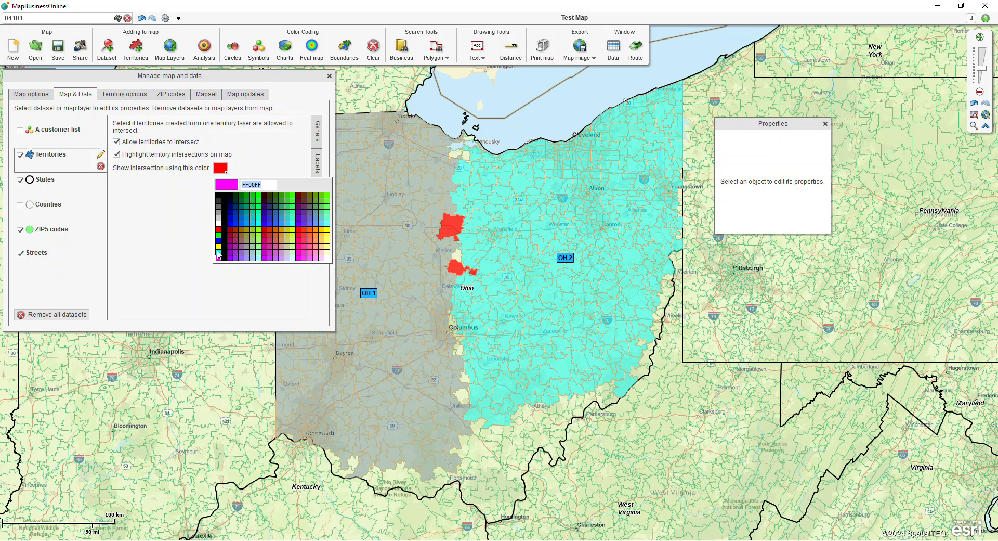
click(219, 195)
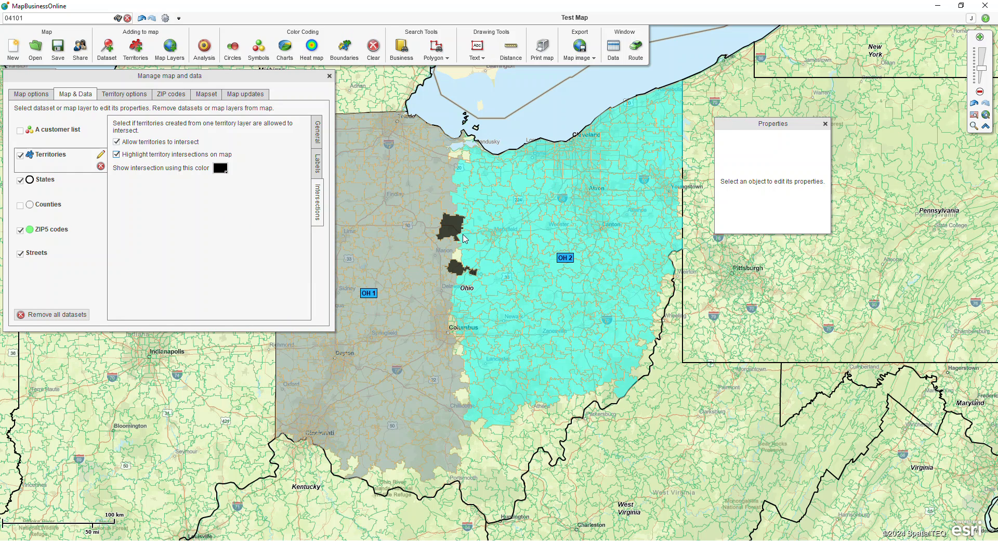
click(328, 78)
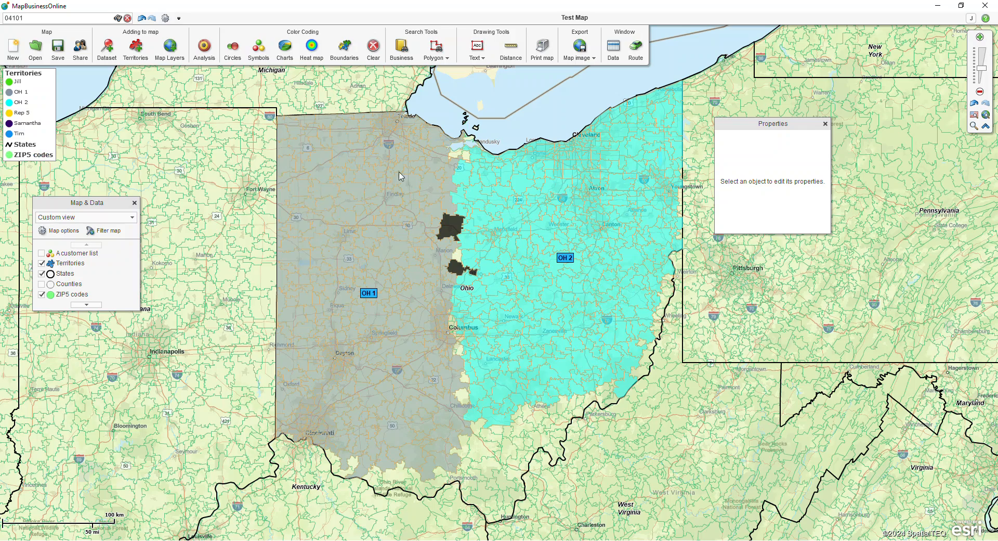
- Select the overlapping ZIP codes 43315 and 44820 together on the map
scroll(457, 243, up, 1)
scroll(457, 246, up, 1)
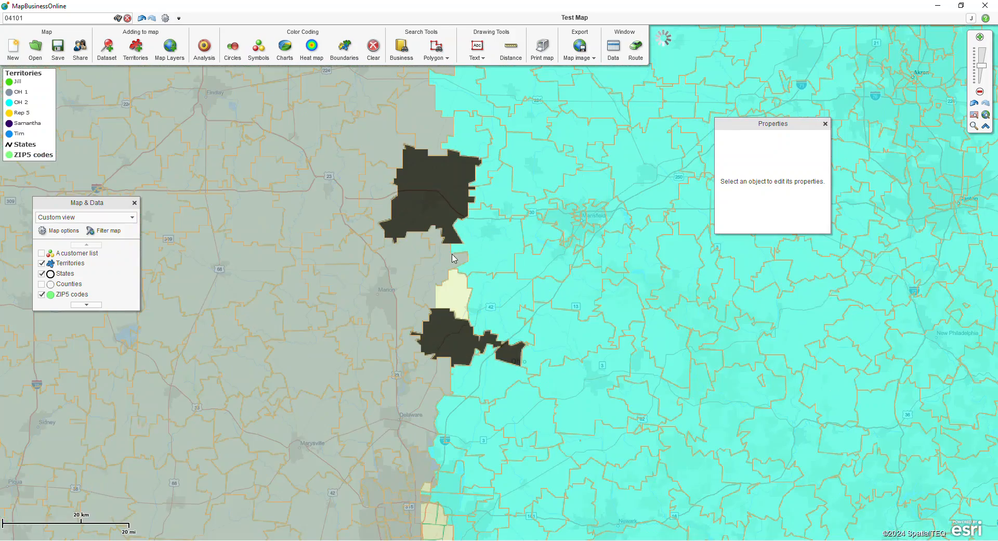
click(445, 326)
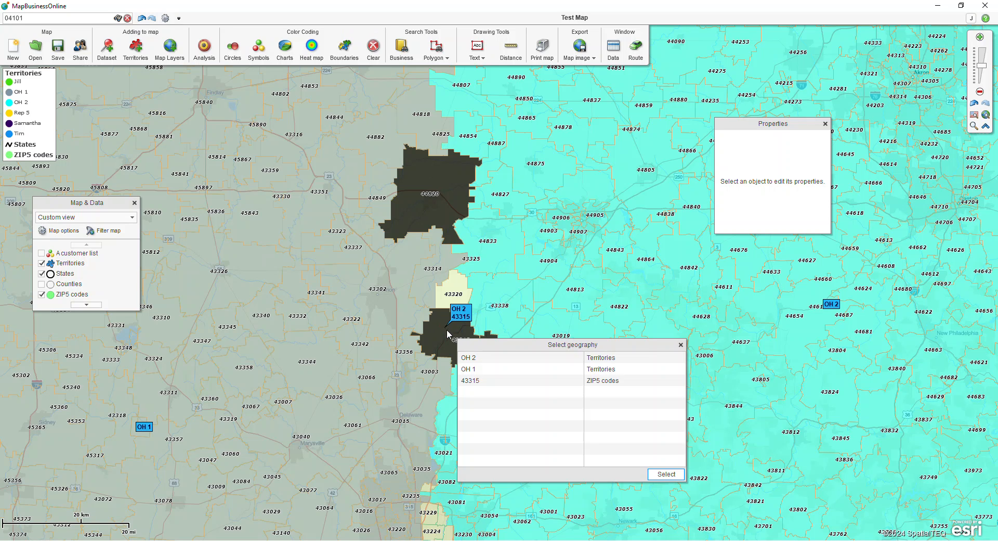
click(542, 359)
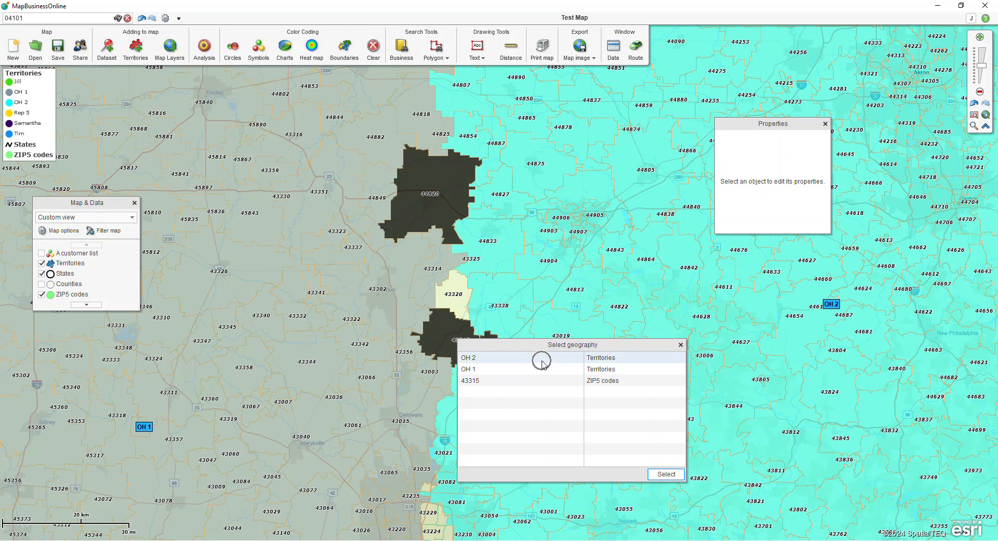
click(526, 384)
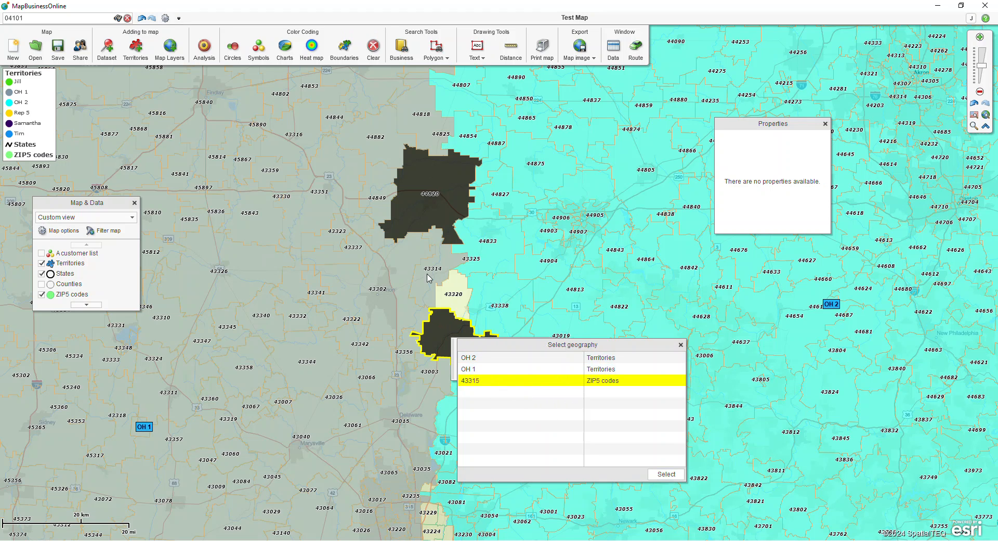
ctrl+click(420, 210)
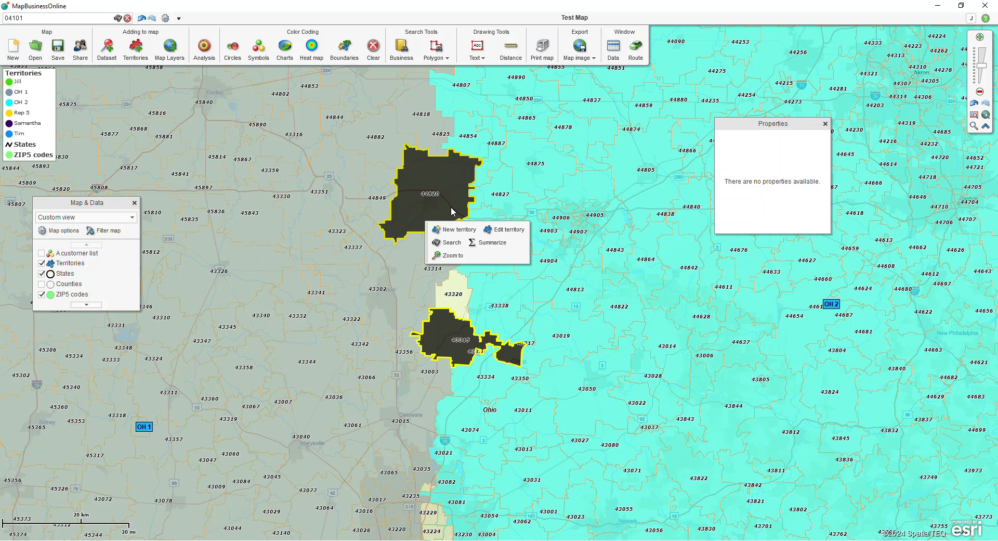
- Remove the selected ZIP codes from the OH 2 territory, close the data window and clear the selection
click(499, 233)
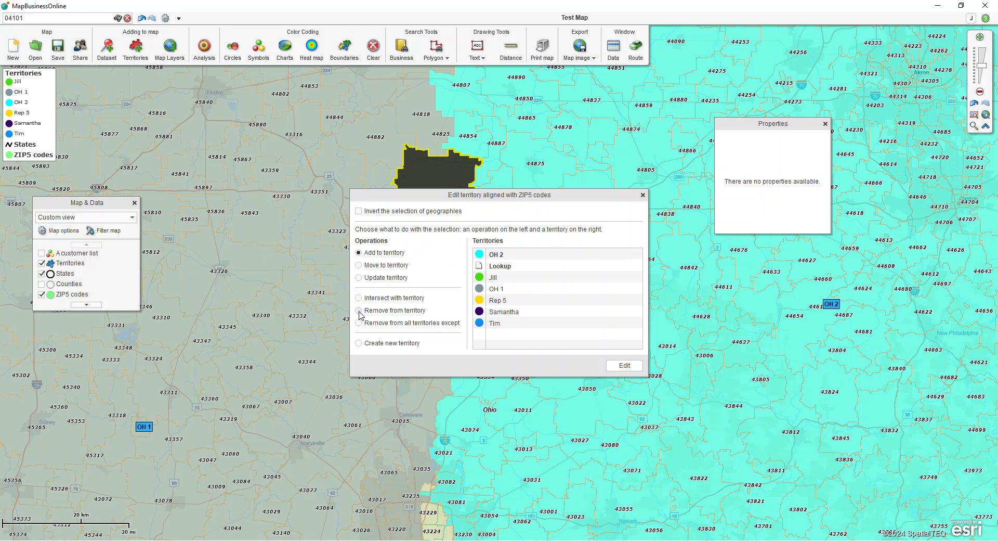
click(358, 310)
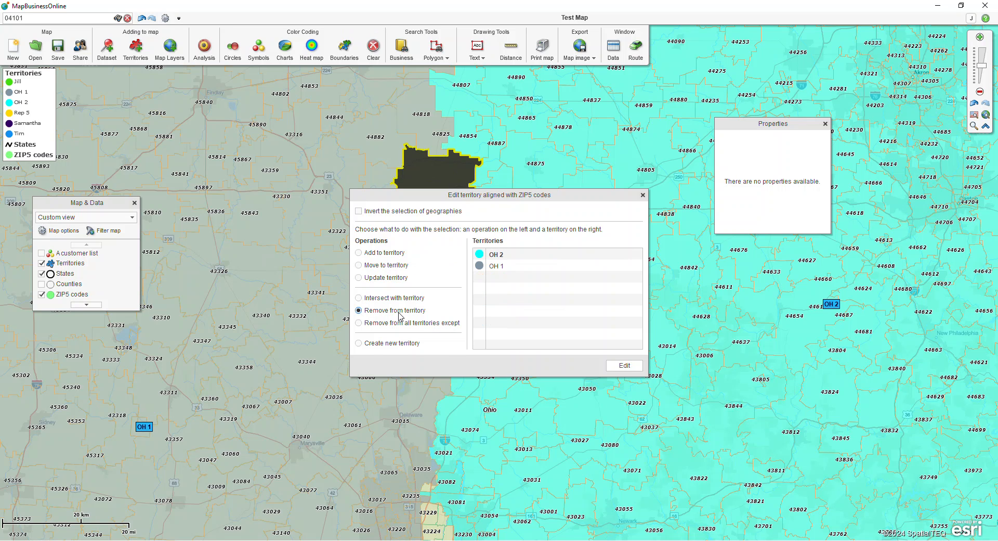
click(497, 254)
click(630, 367)
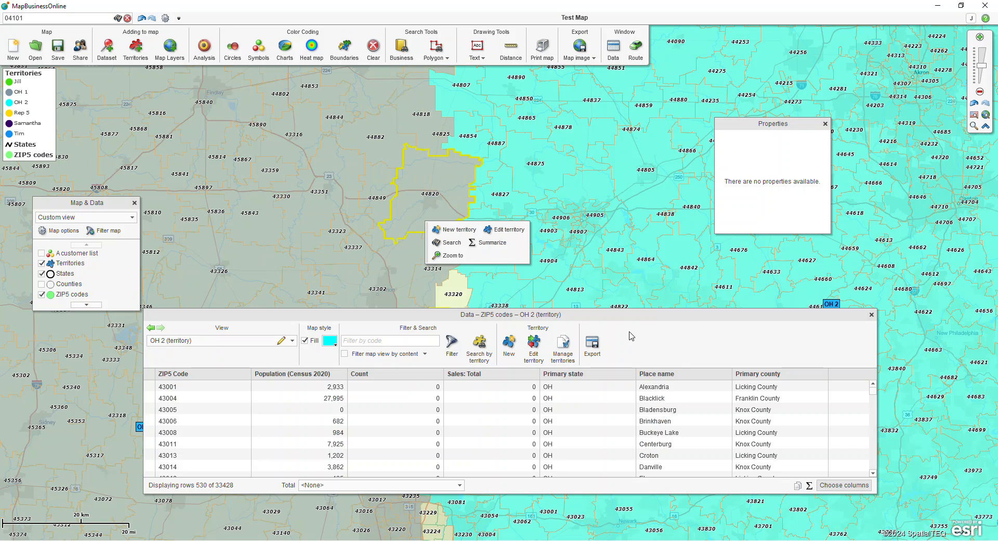
click(872, 314)
scroll(583, 341, down, 1)
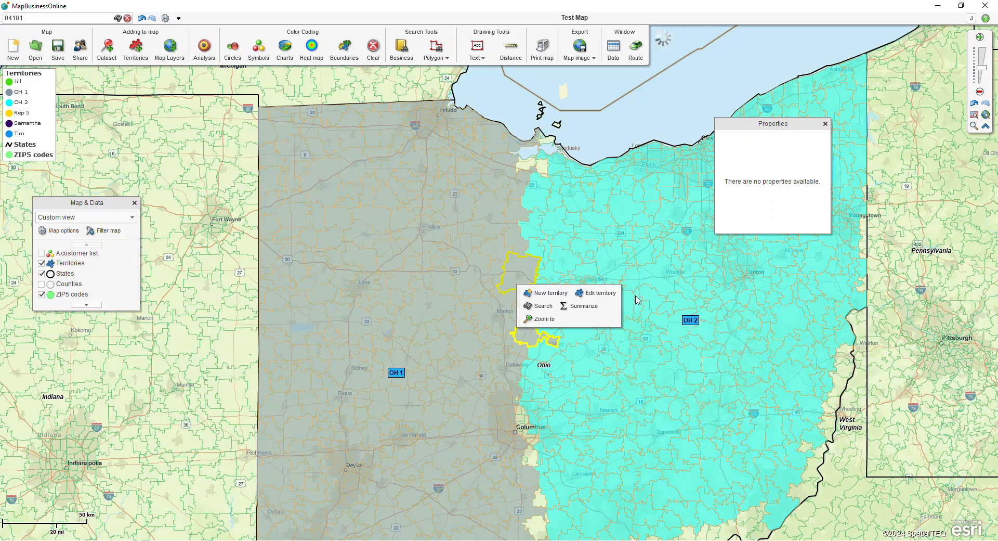
click(612, 139)
- Close the Properties window and move the OH 2 label farther north within its territory
drag(633, 255, 536, 227)
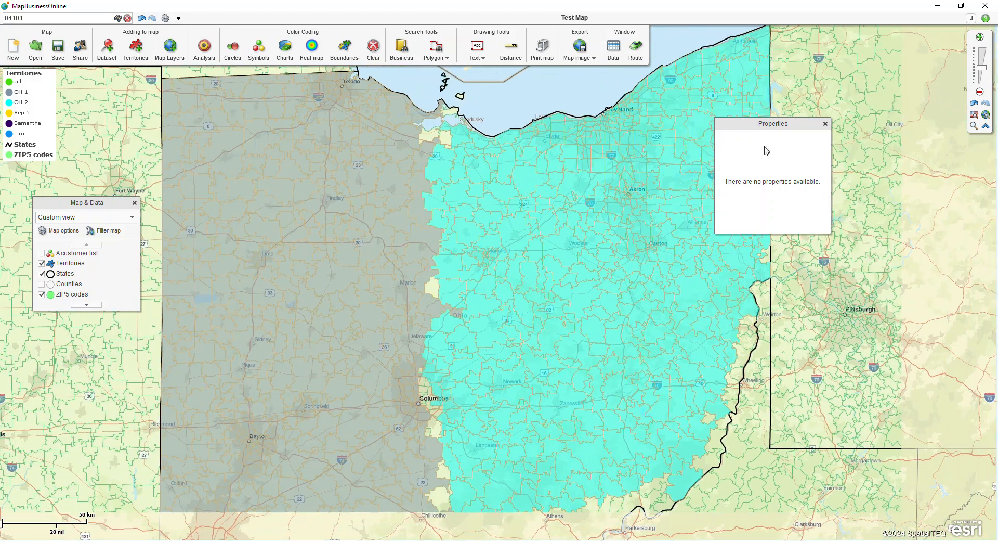
click(825, 124)
scroll(523, 240, down, 1)
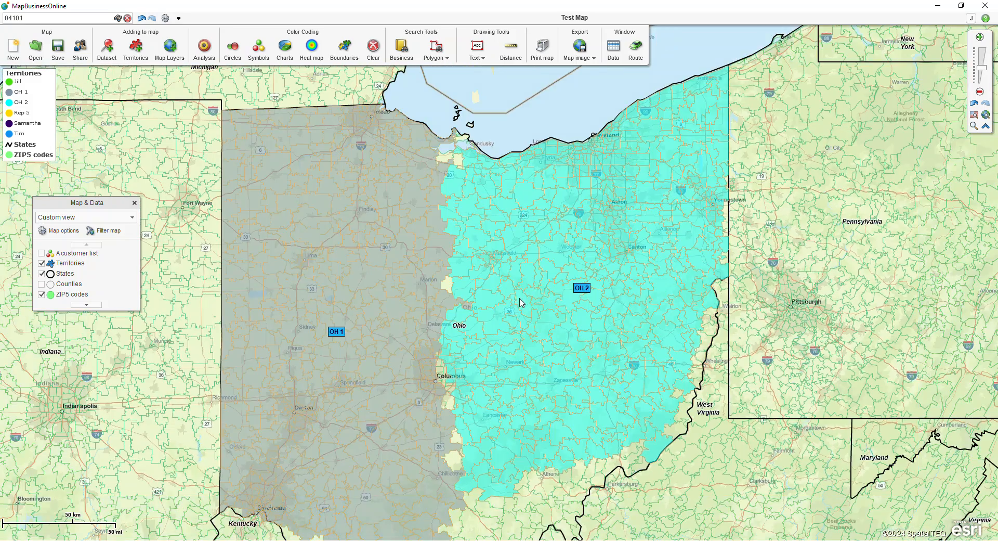
drag(579, 288, 563, 241)
click(562, 241)
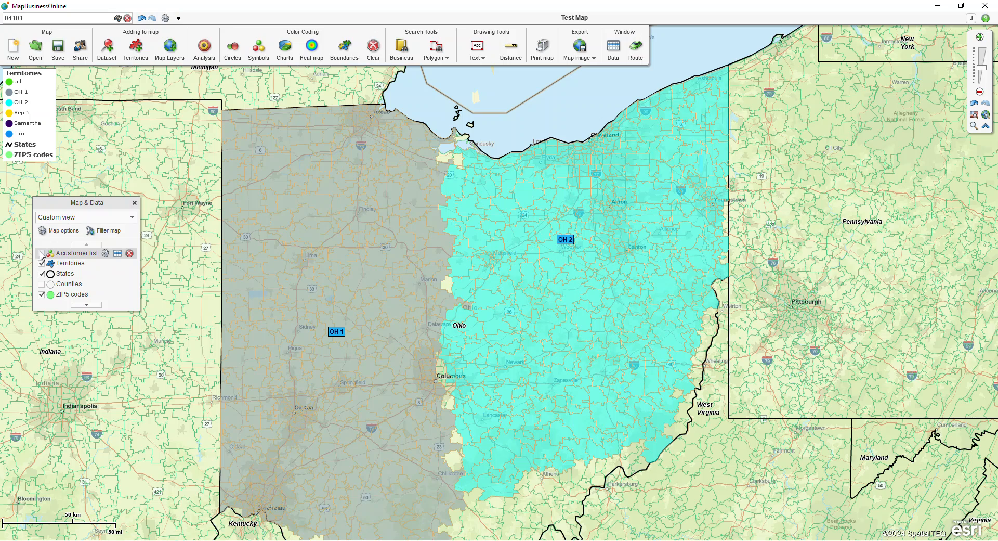
- Show the A customer list layer on the map and view the details of the customer near Youngstown
click(42, 254)
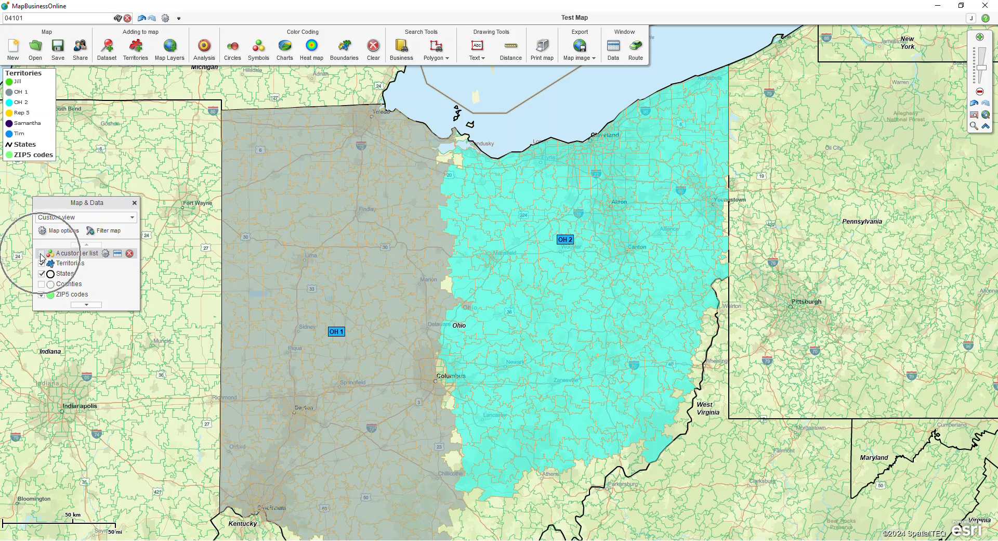
click(705, 203)
mouse_move(719, 192)
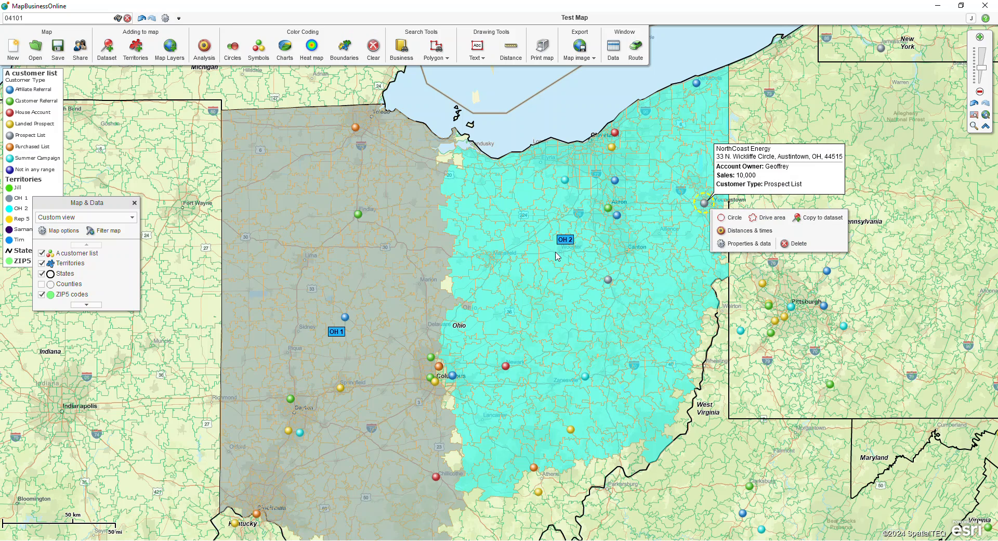
key(ctrl)
- Open the Territories layer's label properties and set the label box color to white
mouse_move(106, 267)
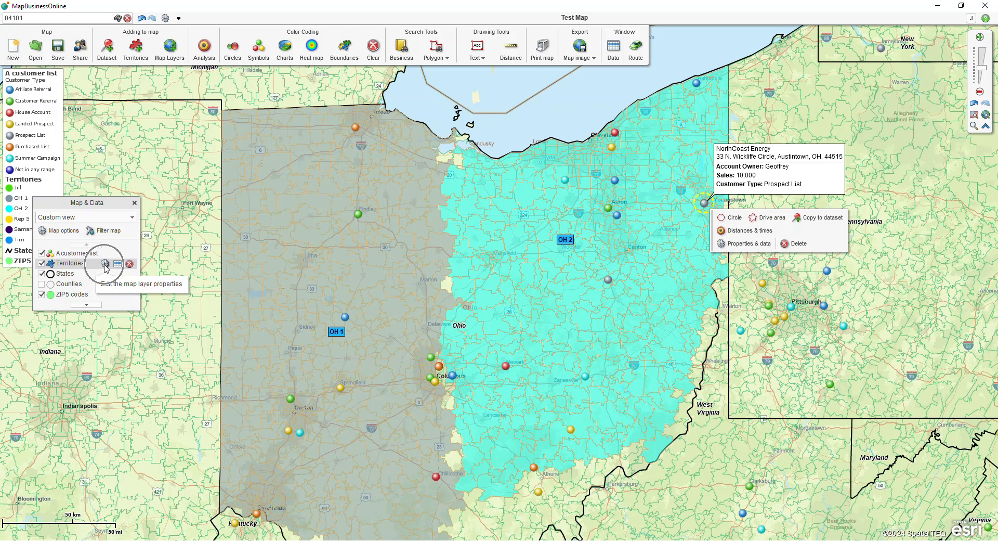
click(105, 264)
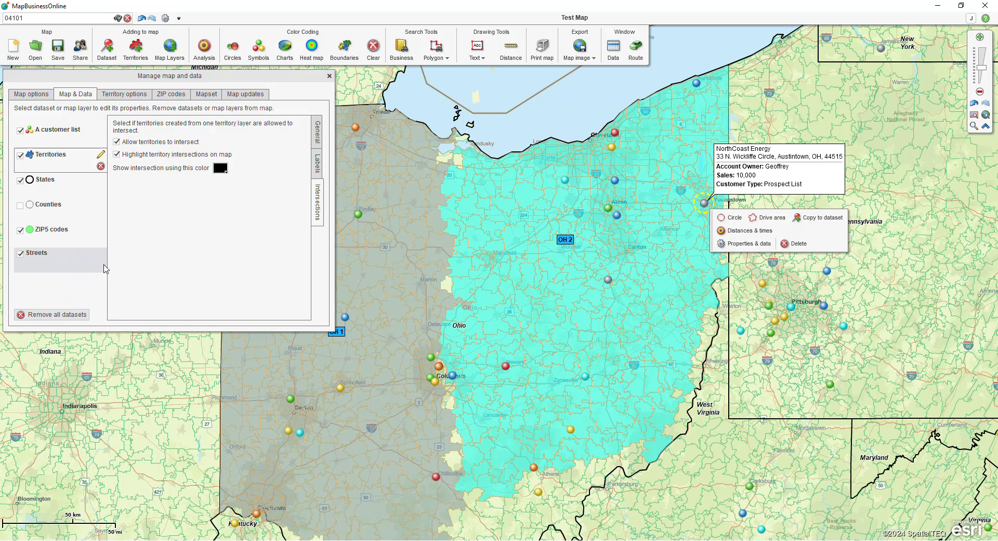
click(321, 165)
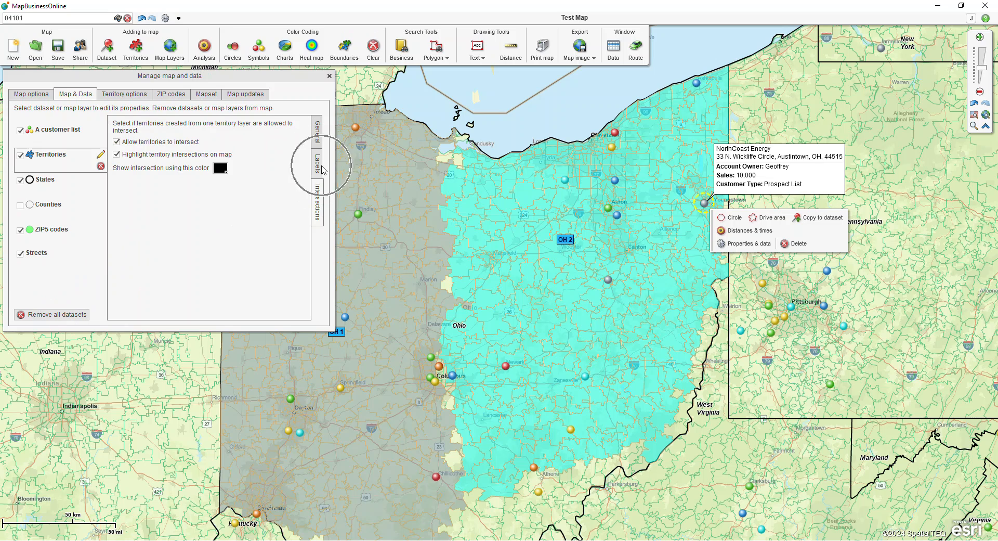
click(185, 185)
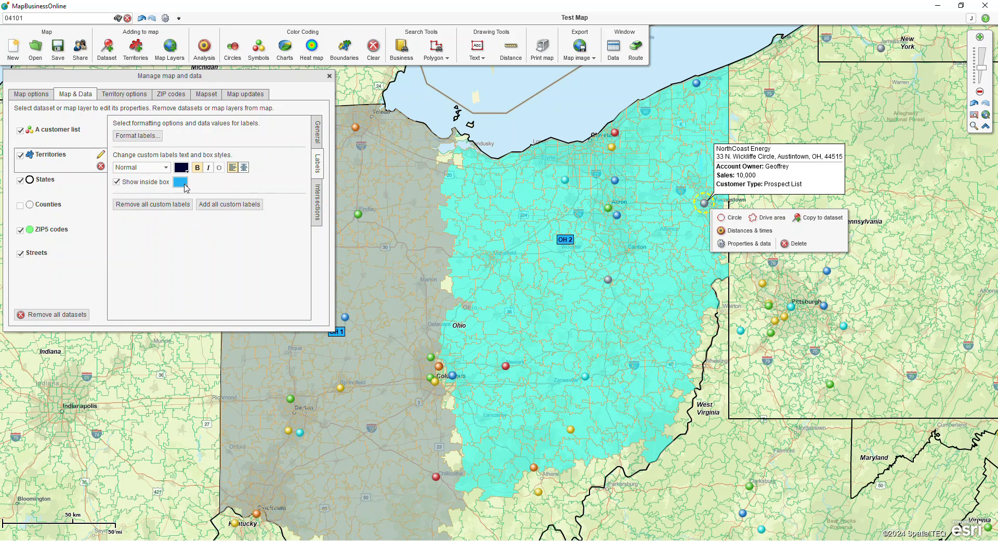
click(179, 237)
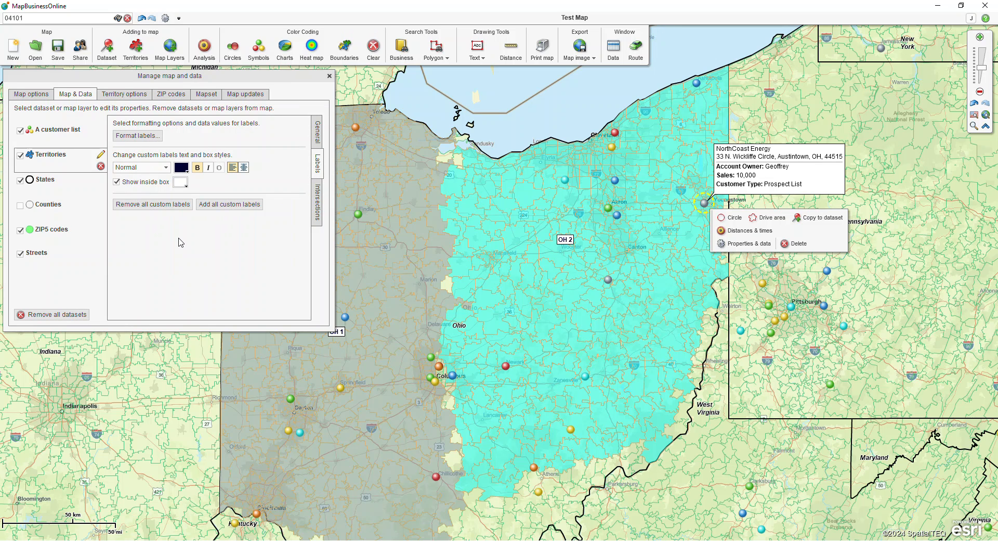
- Format the territory labels with a first data line showing the A customer list Count, prefixed "# of customers:"
click(137, 136)
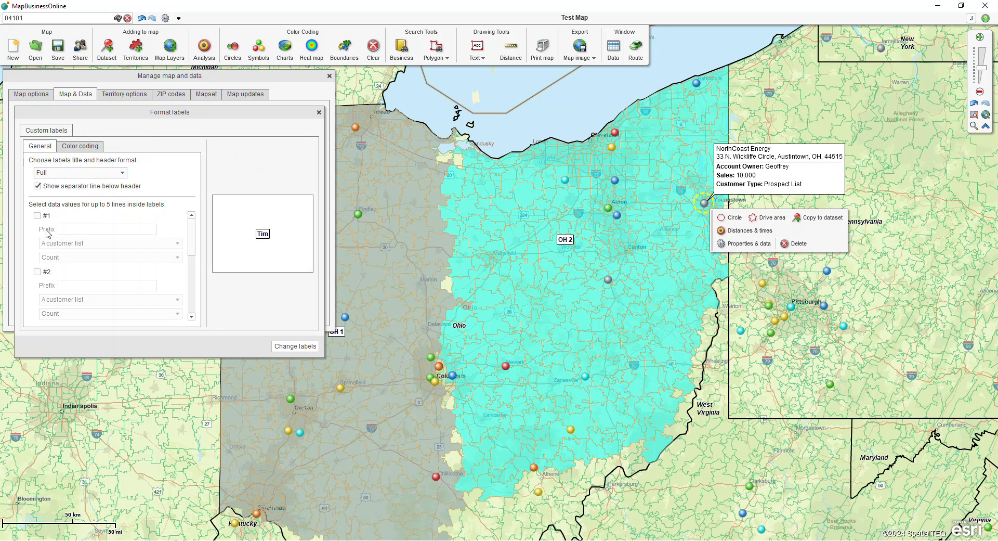
click(36, 215)
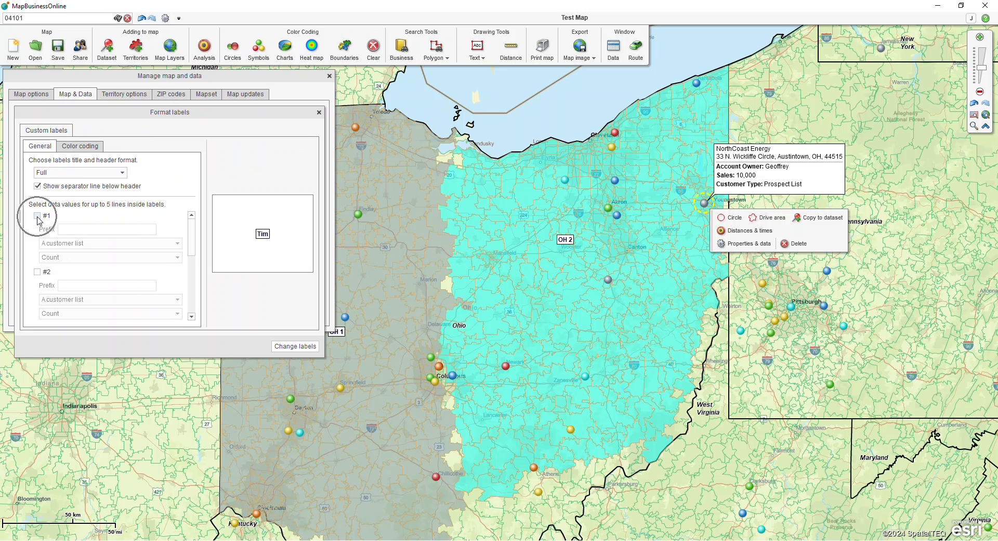
click(37, 215)
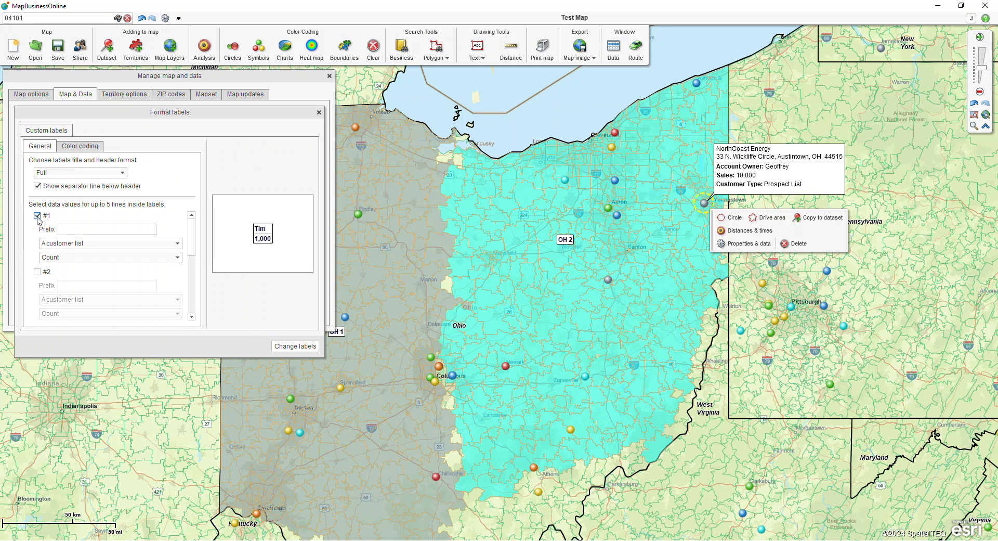
click(178, 244)
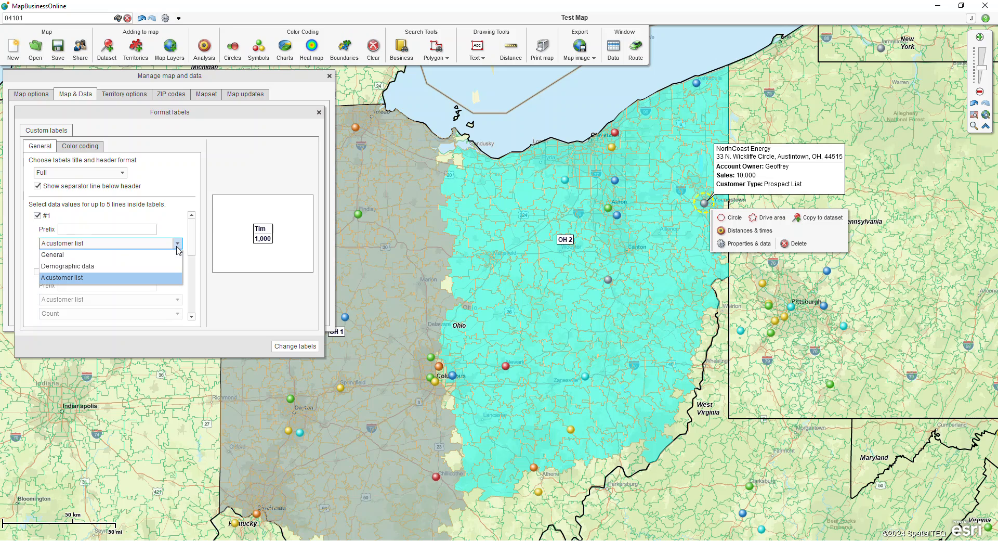
click(87, 278)
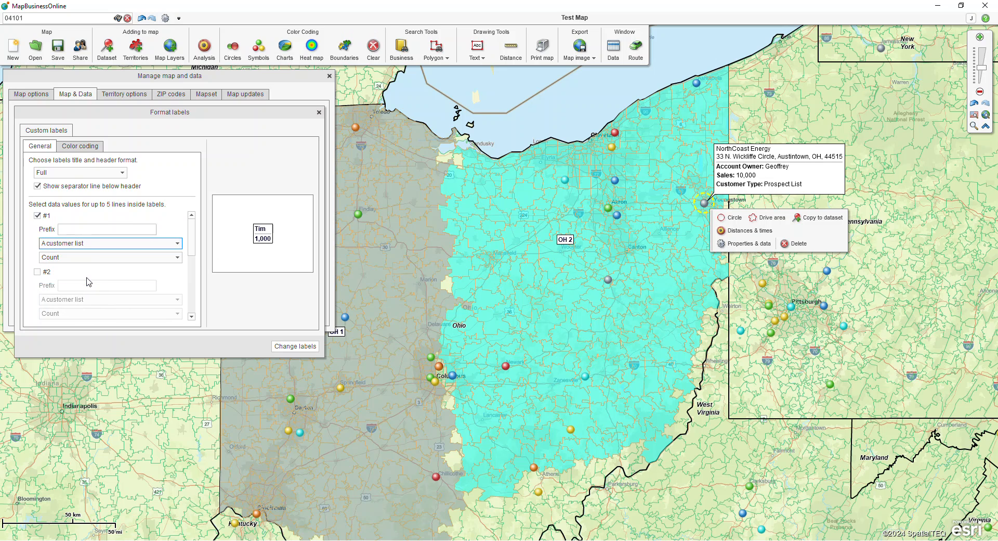
click(104, 258)
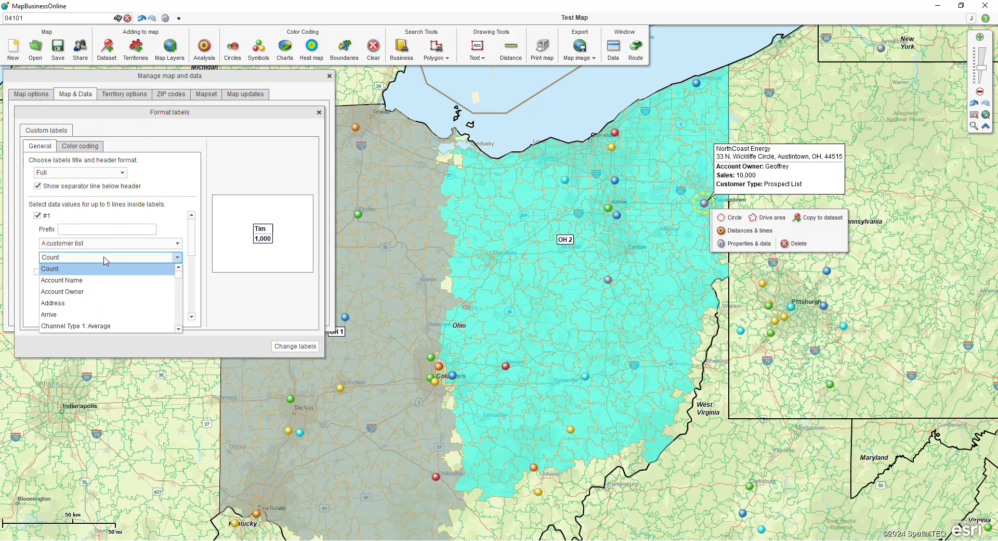
click(100, 230)
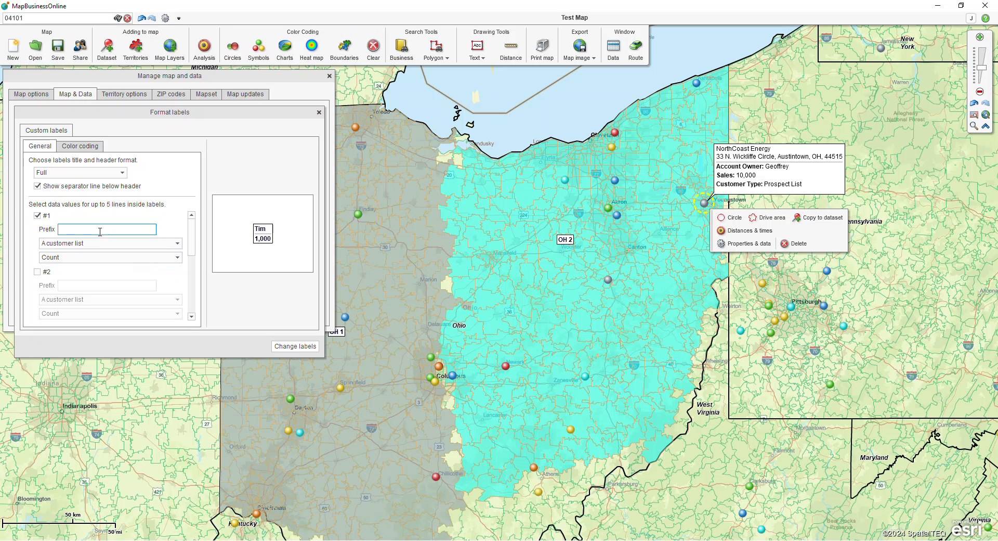
text(# of)
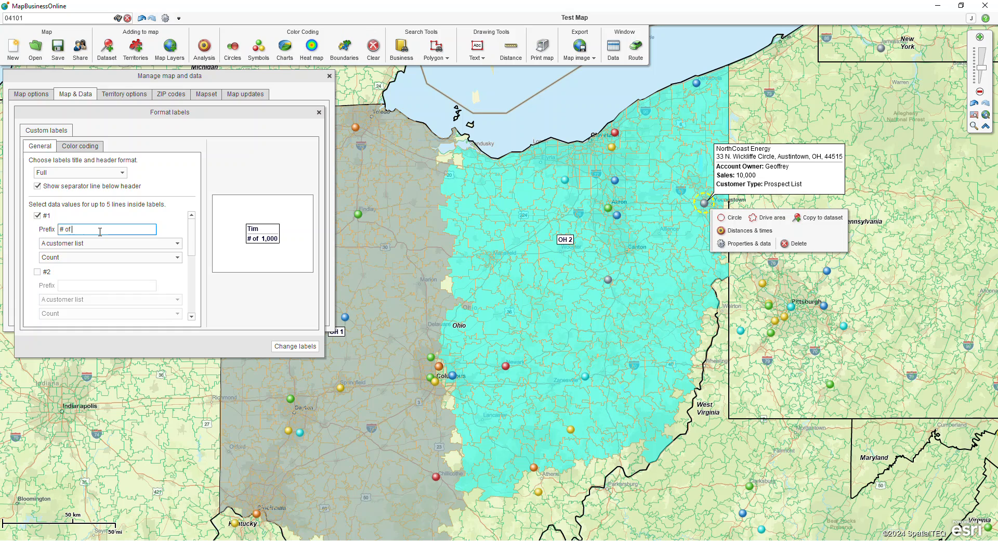
text( customers:)
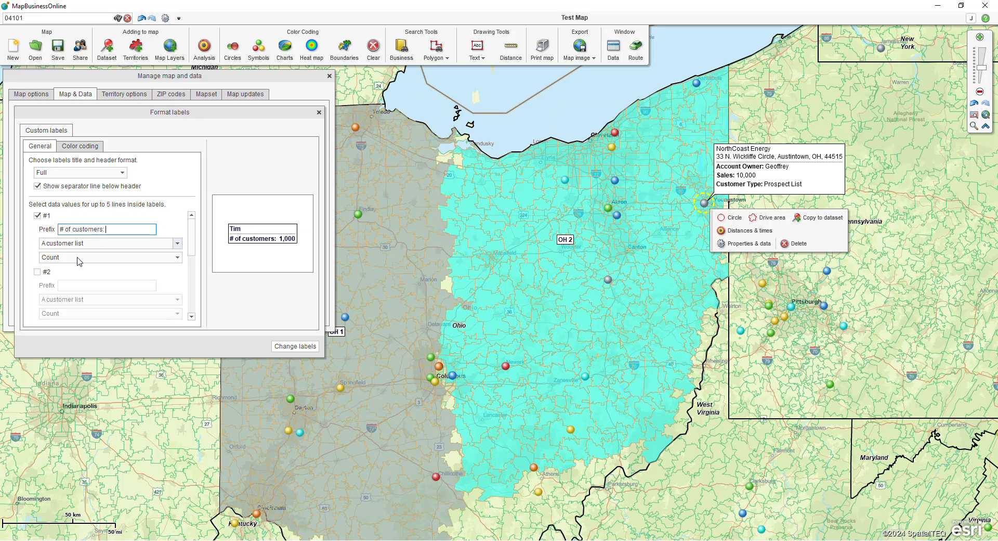
key(ctrl)
- Add a second label line showing Sales: Total from A customer list, with the prefix "Sales:"
click(36, 274)
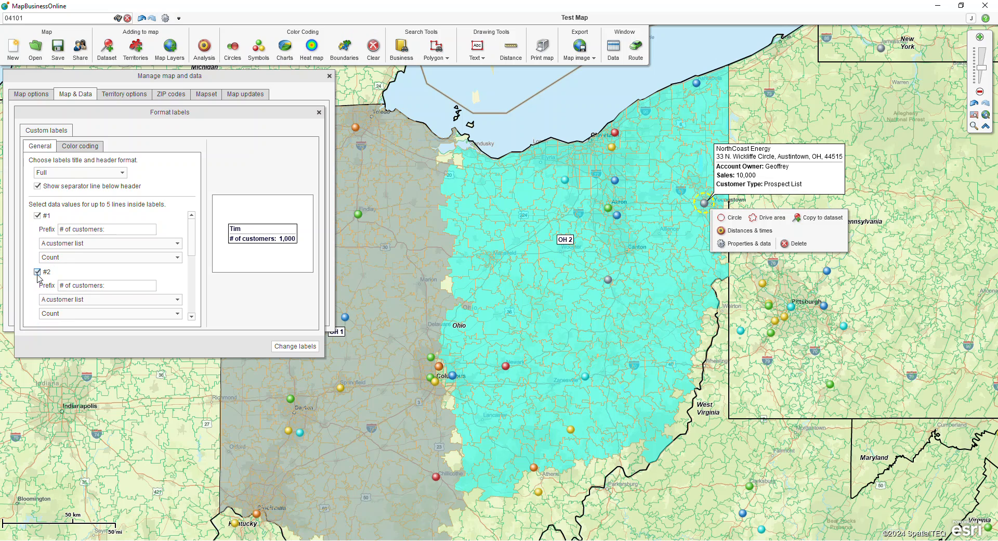
drag(192, 245, 192, 260)
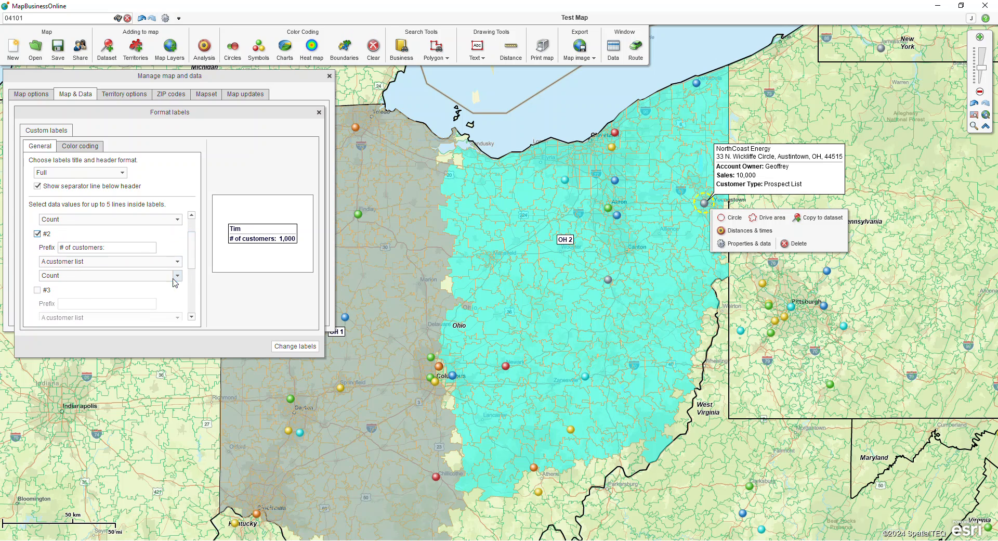
click(173, 277)
scroll(124, 308, down, 4)
scroll(125, 311, down, 6)
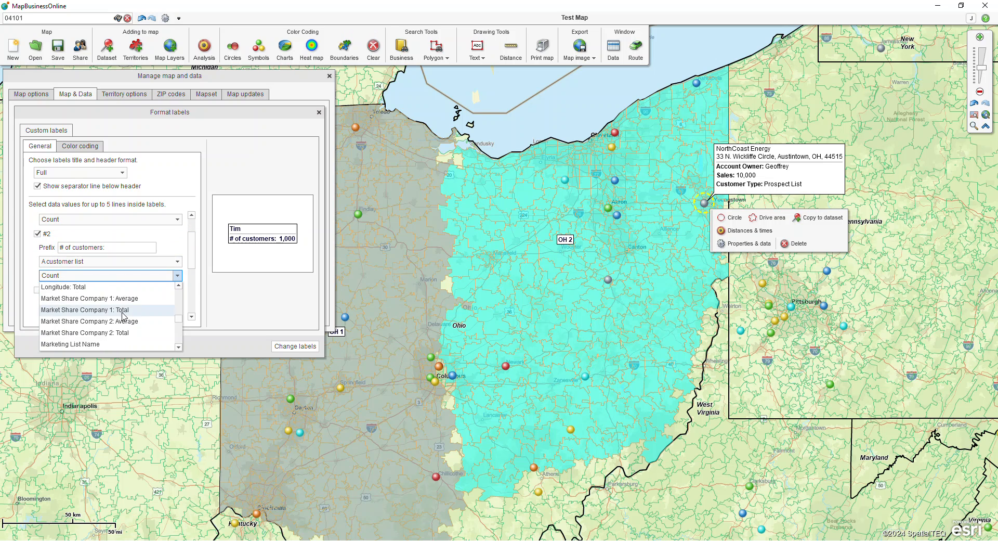
click(78, 248)
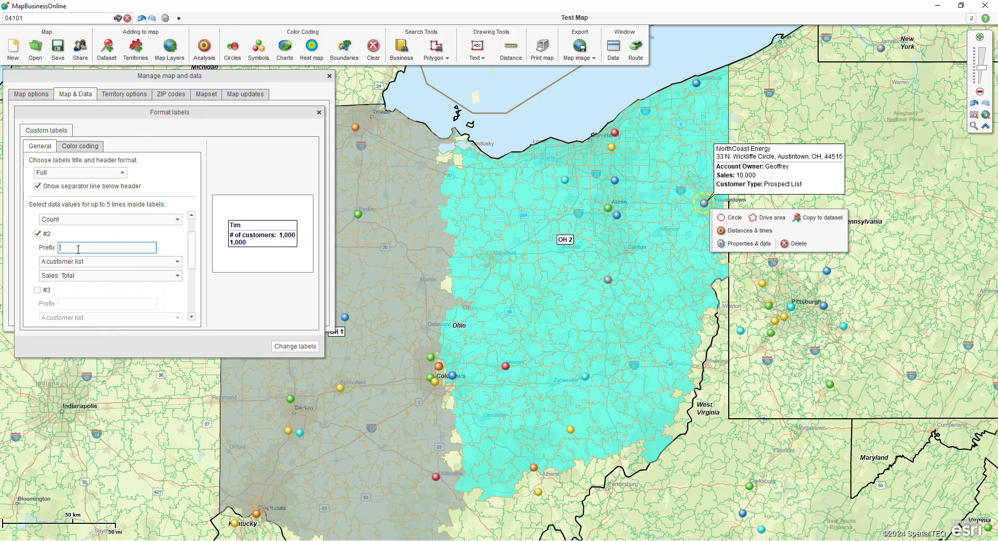
text(Sales:)
- Add a third label line for Population (Census 2020) from Demographic data with prefix "Pop:", apply the labels and close the map and data settings
click(38, 292)
scroll(177, 274, down, 3)
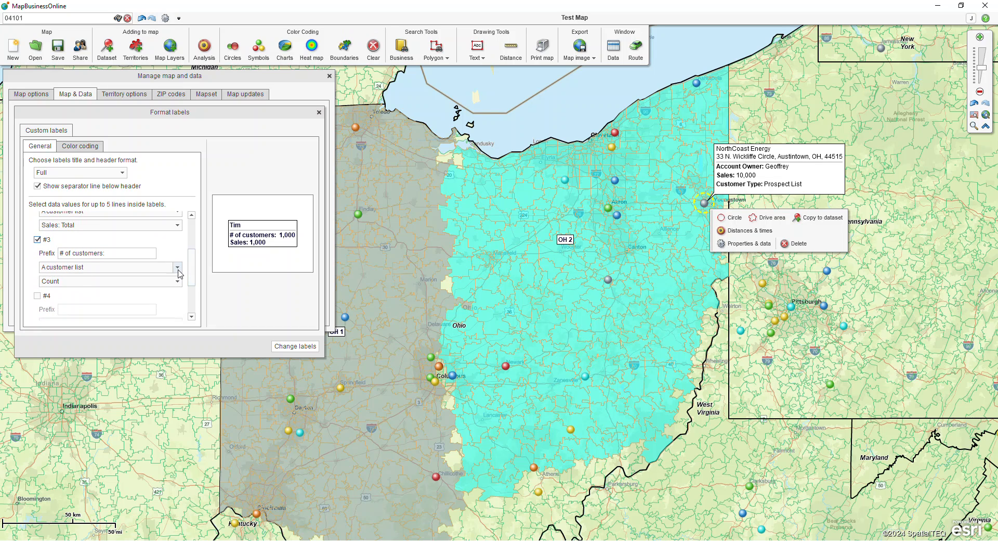
click(177, 268)
click(78, 289)
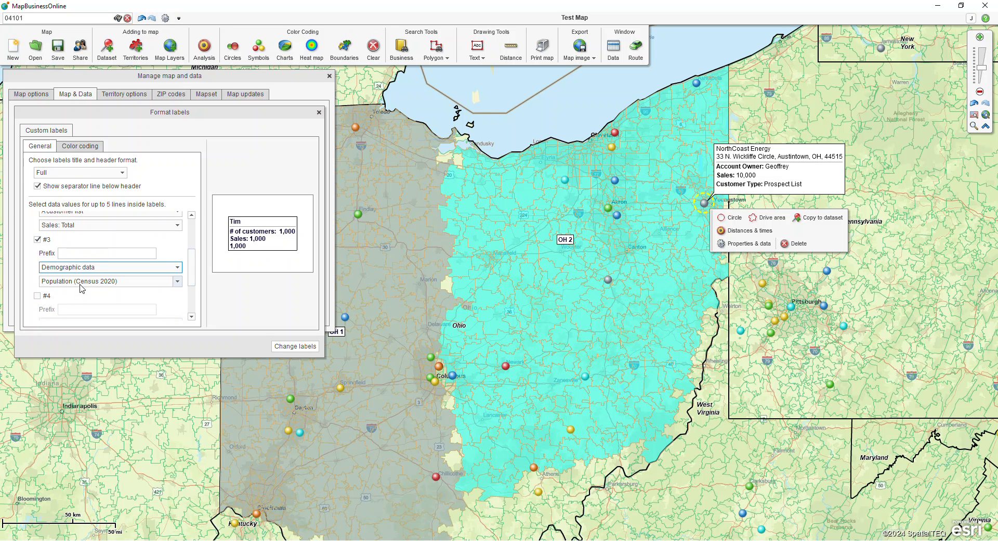
click(85, 253)
text(Pop:)
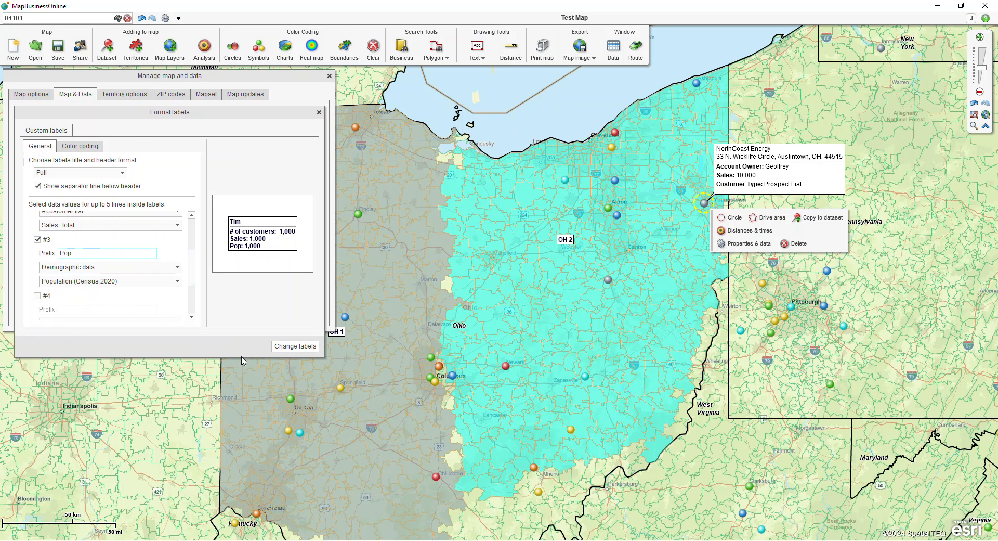
click(281, 346)
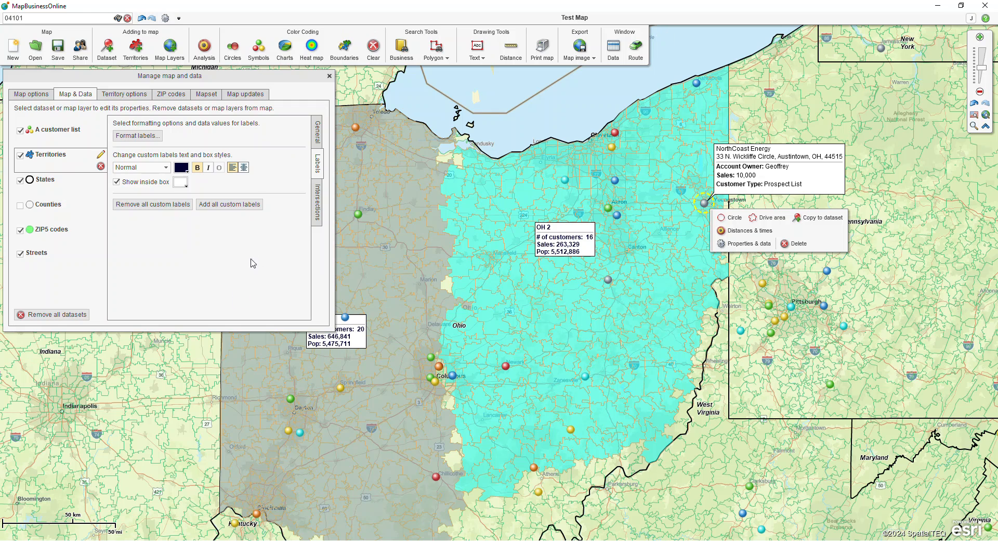
click(329, 76)
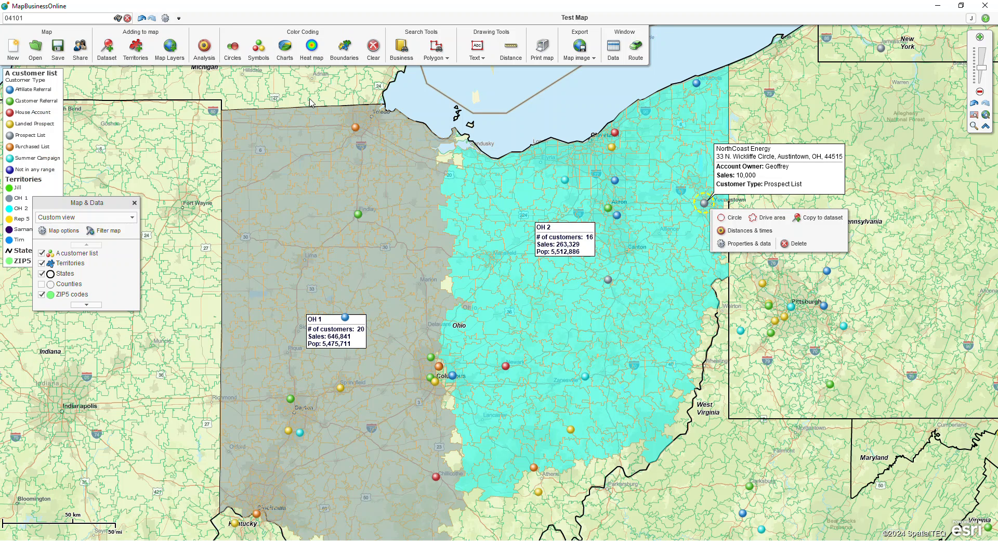
- Clear the customer selection and select the OH 2 and OH 1 territories together on the map
click(546, 254)
click(557, 125)
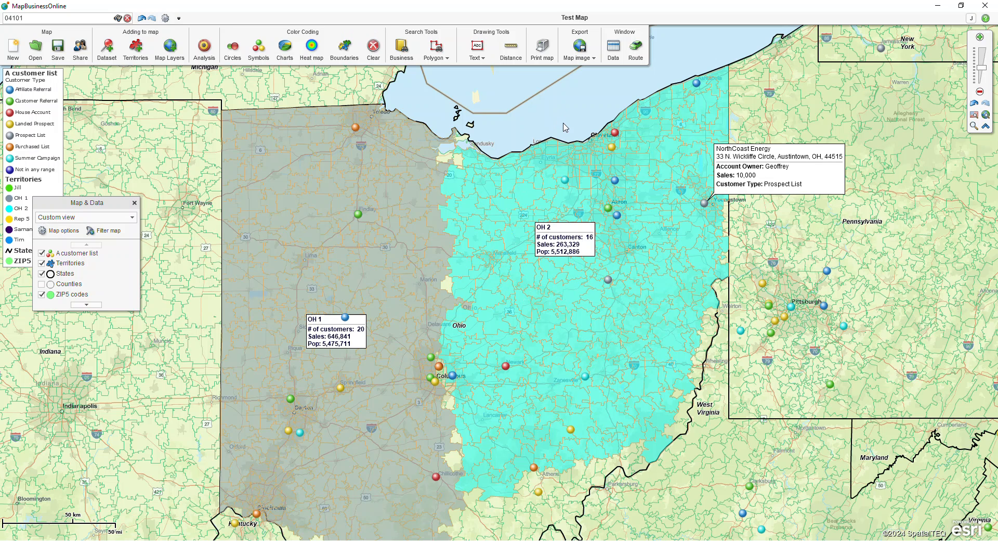
click(513, 208)
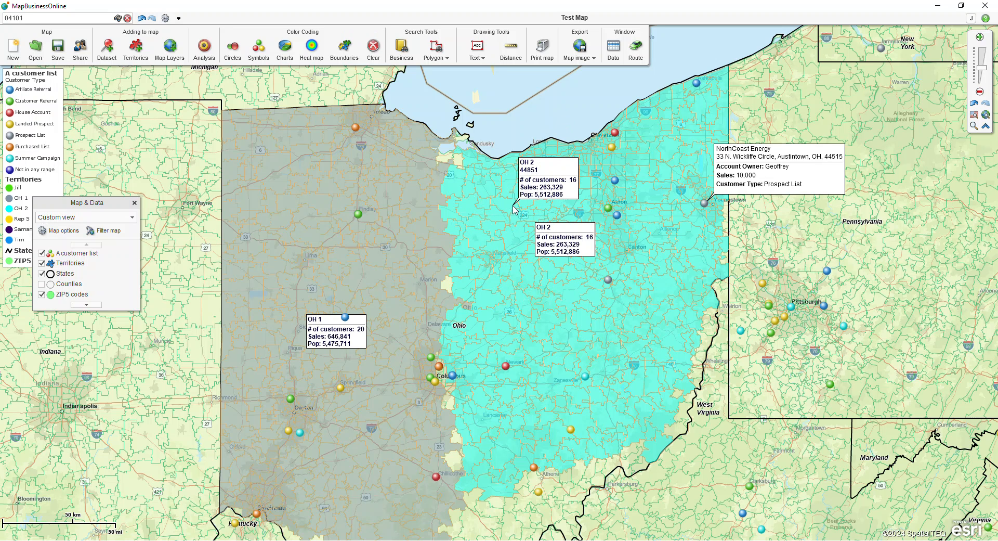
click(503, 209)
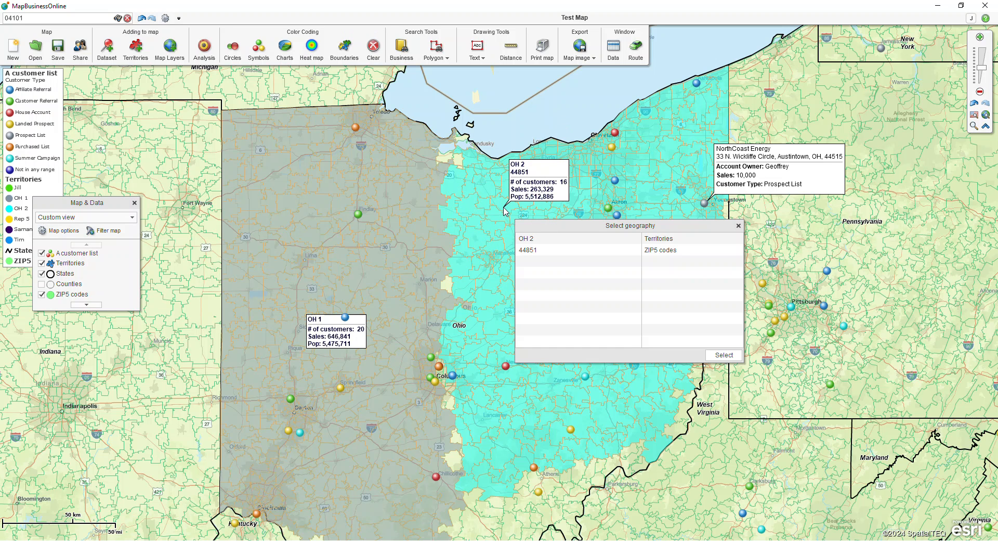
click(572, 242)
click(572, 250)
click(569, 239)
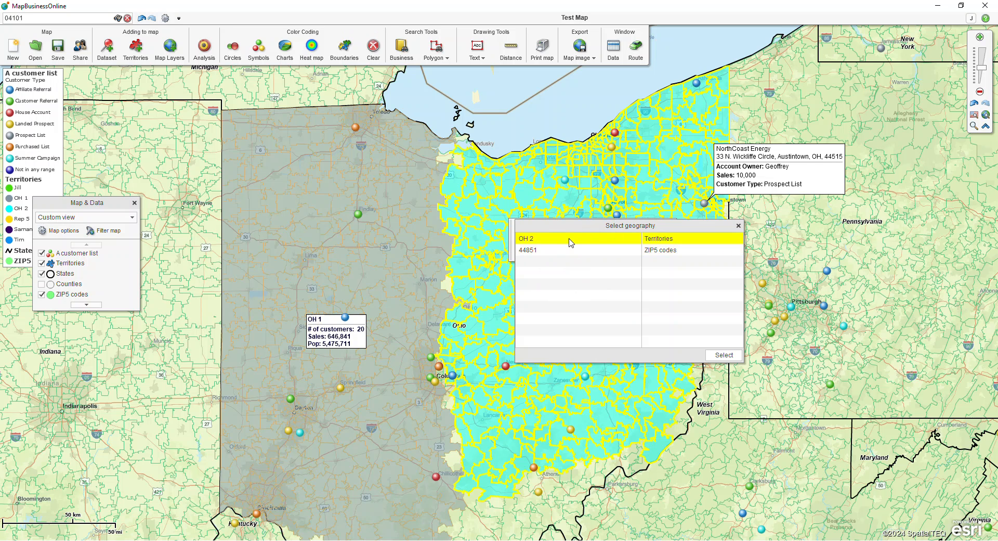
right_click(333, 242)
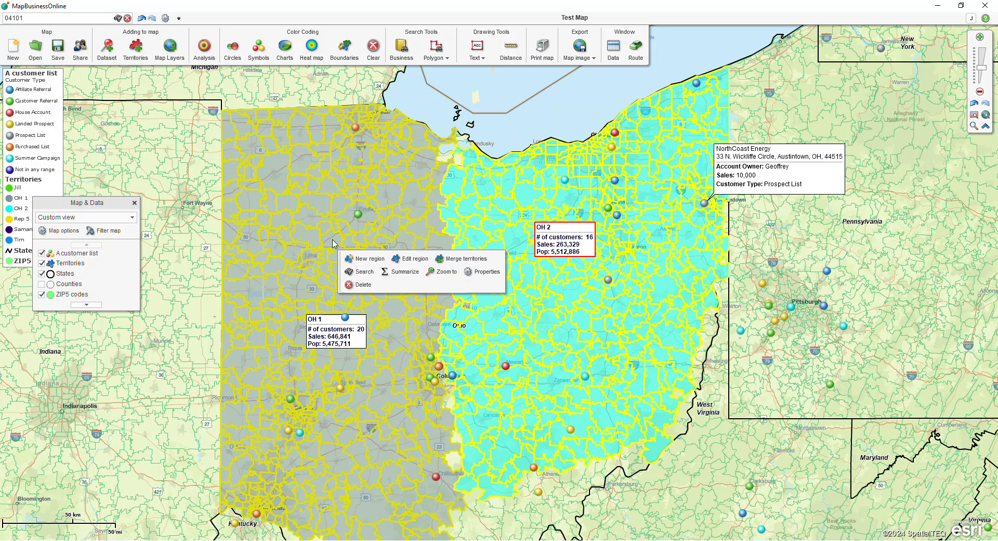
- Create a region named OH Region from the two selected territories, close its data window and move its label to northern Ohio
click(368, 260)
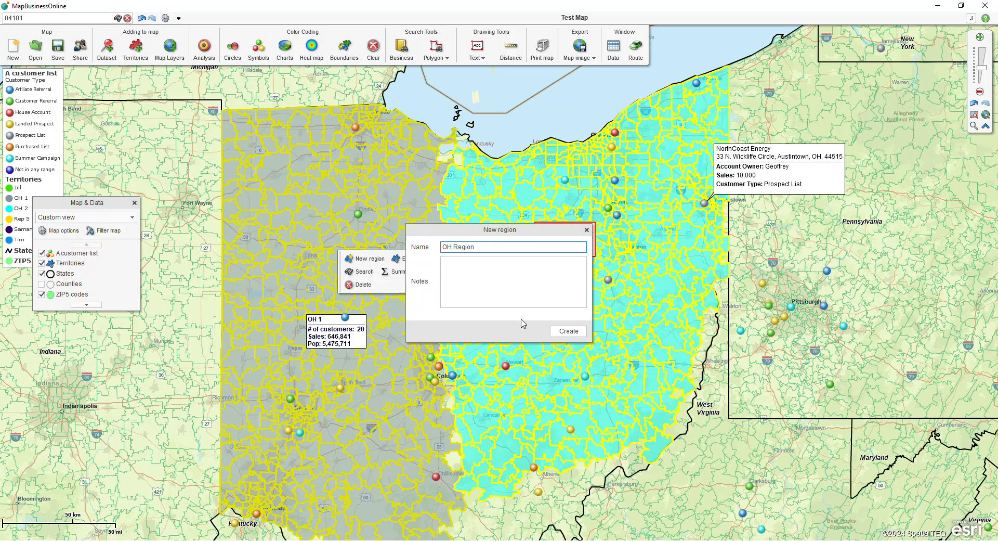
click(563, 331)
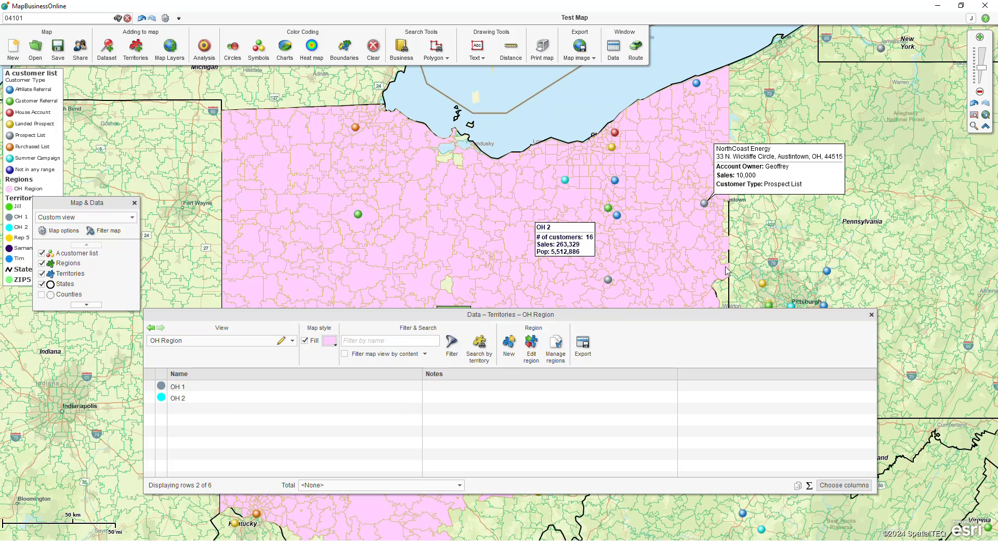
click(871, 315)
drag(452, 316, 476, 232)
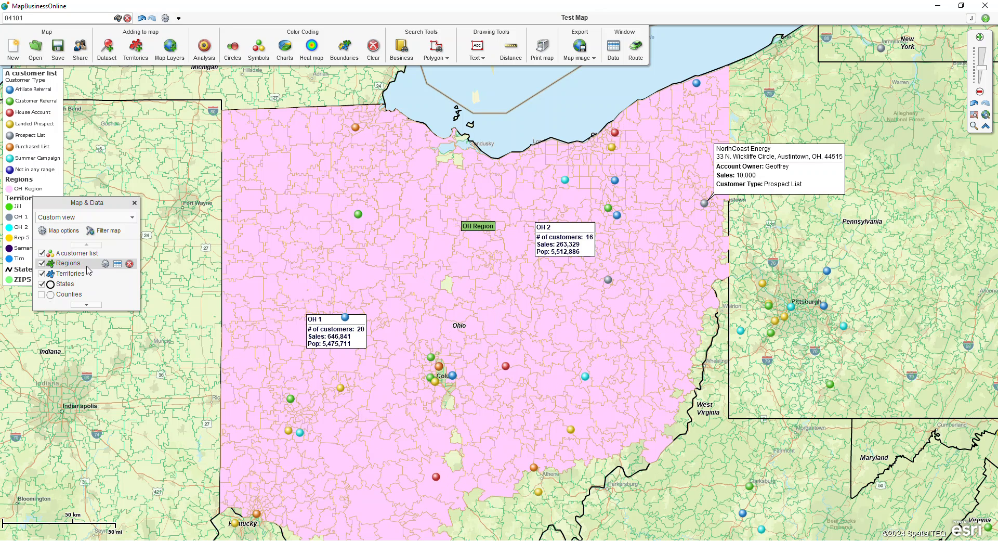
- Turn the Regions layer off and back on, and hide the Territories layer
click(66, 266)
click(42, 263)
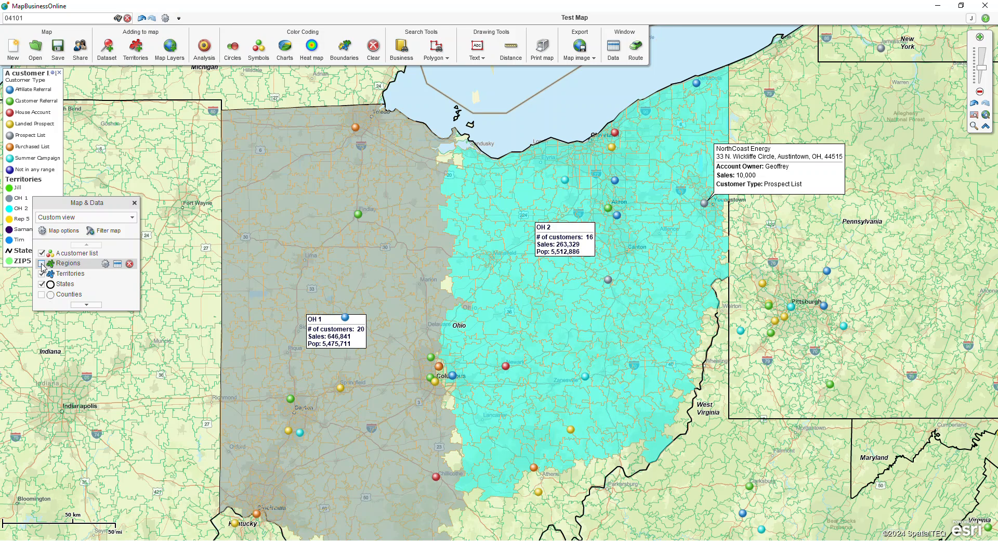
click(42, 264)
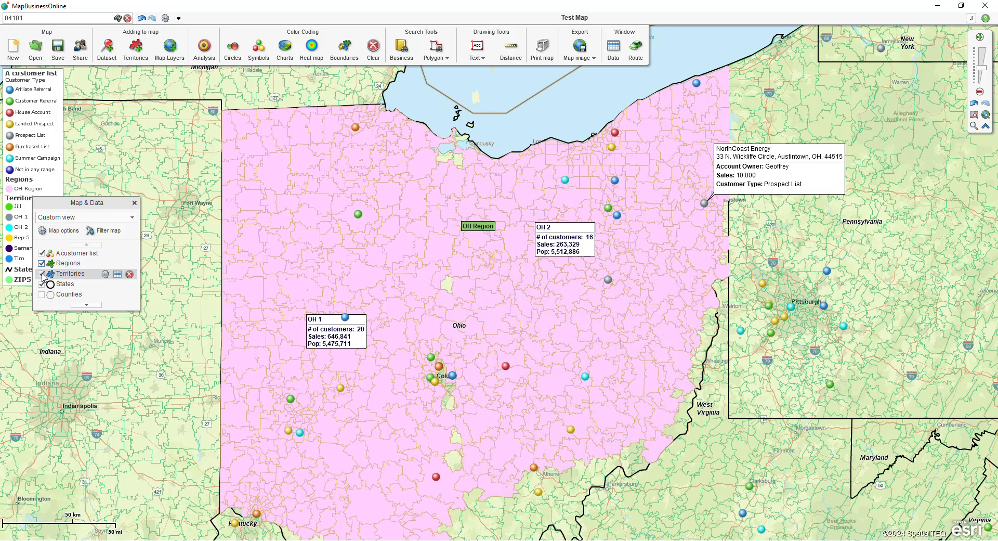
click(42, 274)
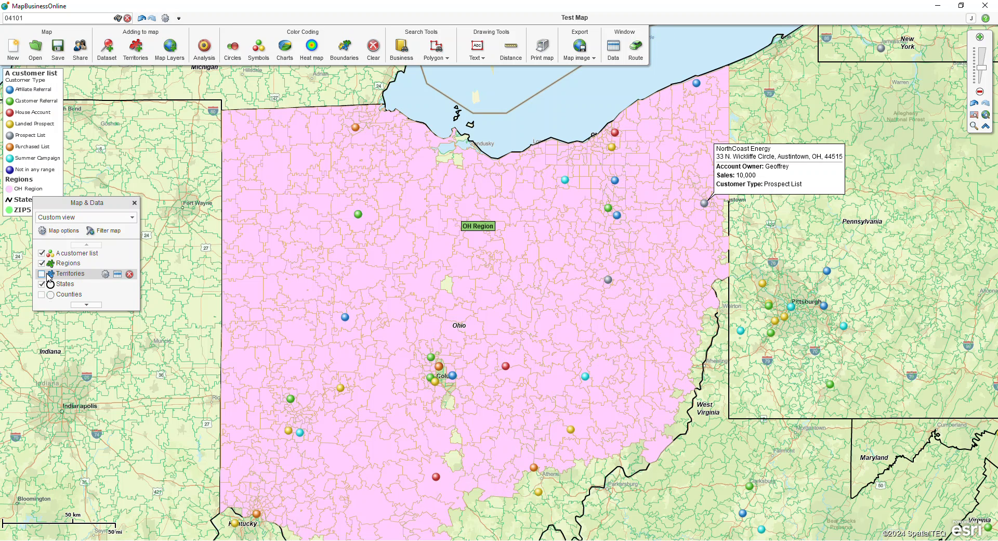
click(299, 254)
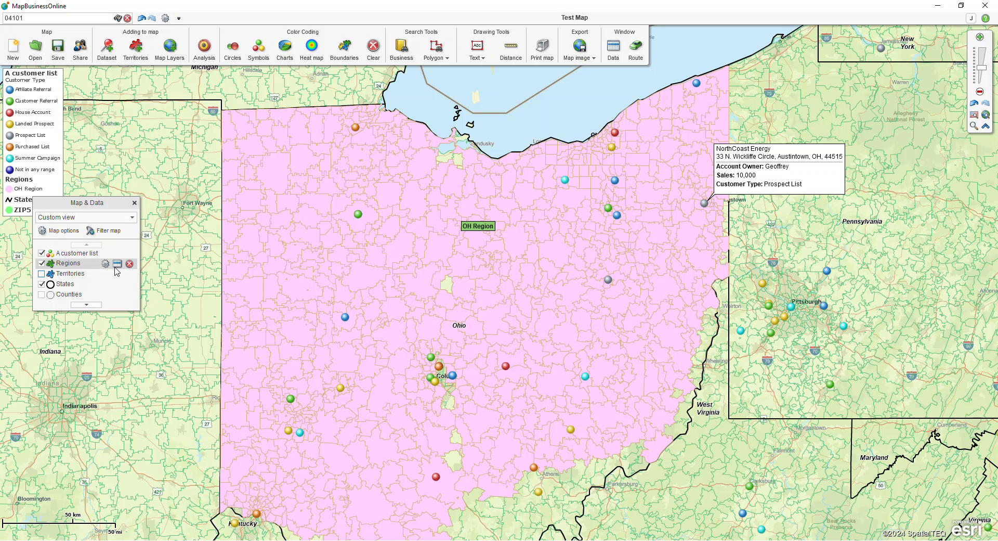
- Hide the internal boundaries of the Regions layer and close the map and data settings
click(105, 264)
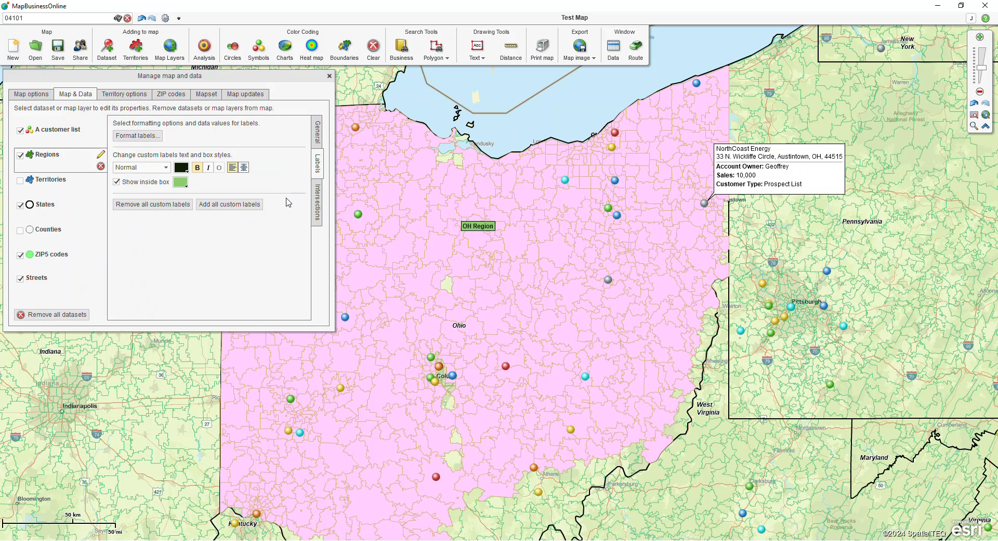
click(317, 136)
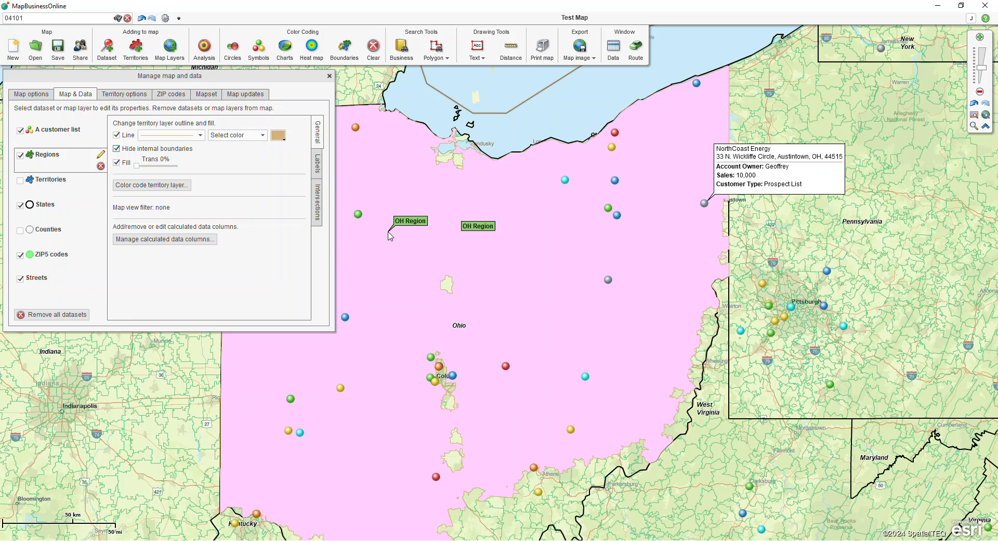
click(329, 77)
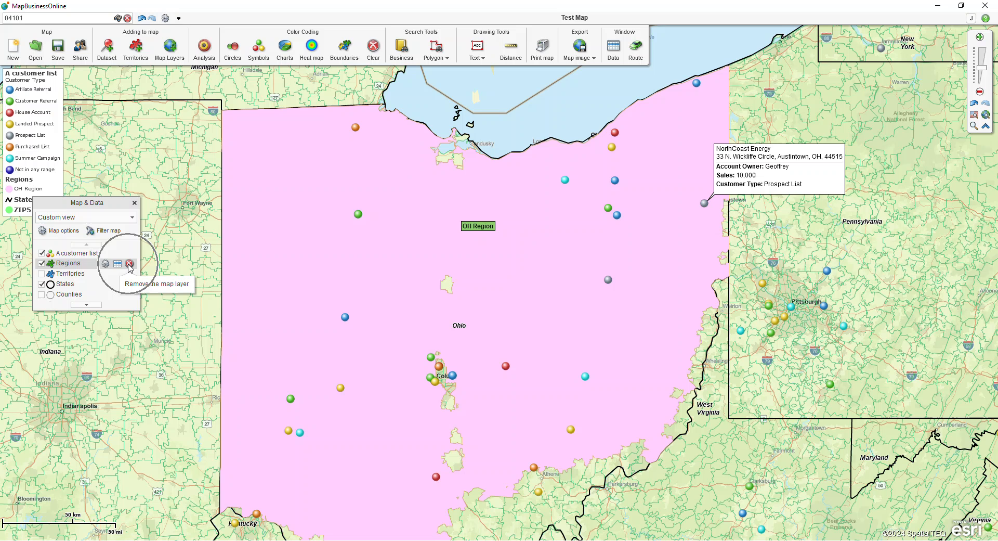
- Remove the Regions layer from the map and turn the Territories layer back on
click(130, 263)
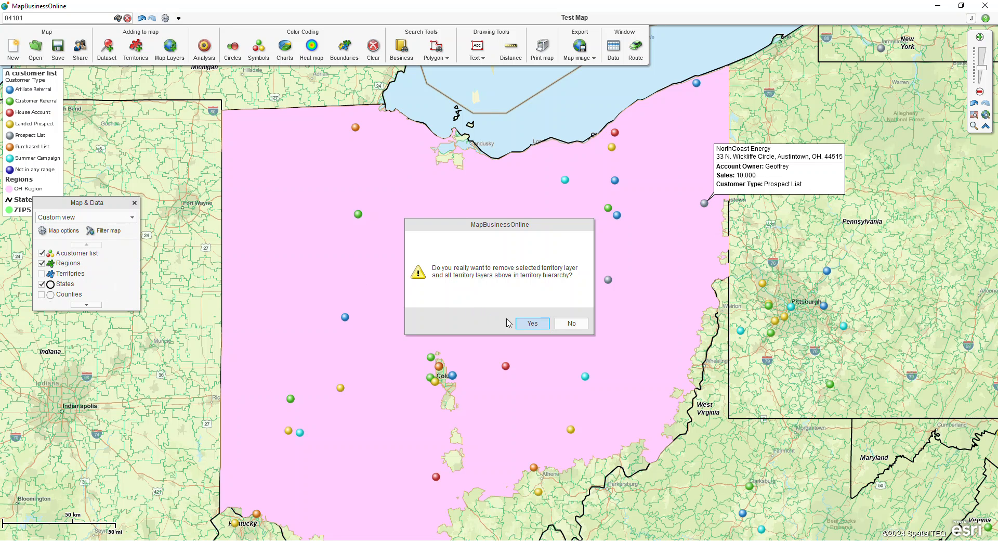
click(526, 322)
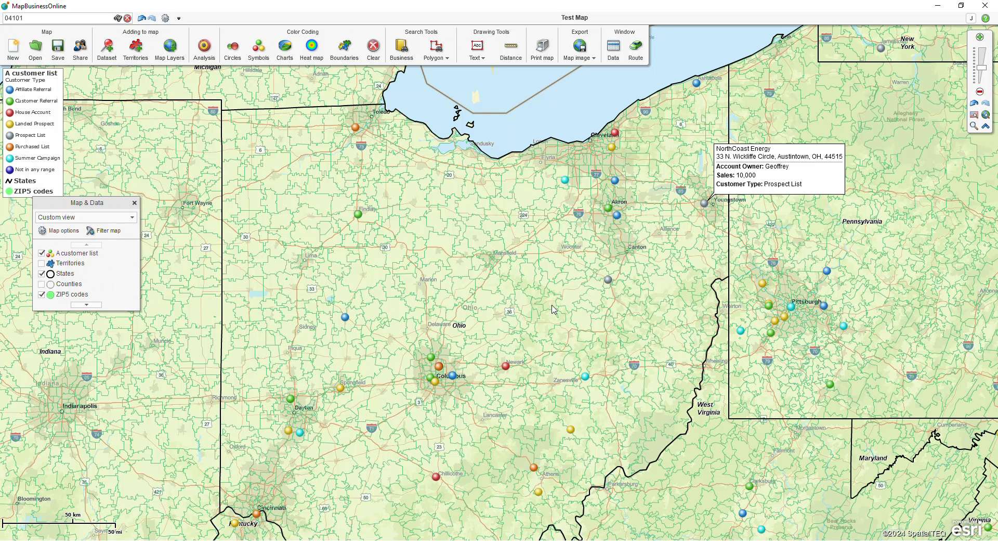
click(42, 263)
- Draw a freeform search area across western New York and northern Pennsylvania, east of the OH 2 territory
drag(926, 283, 617, 331)
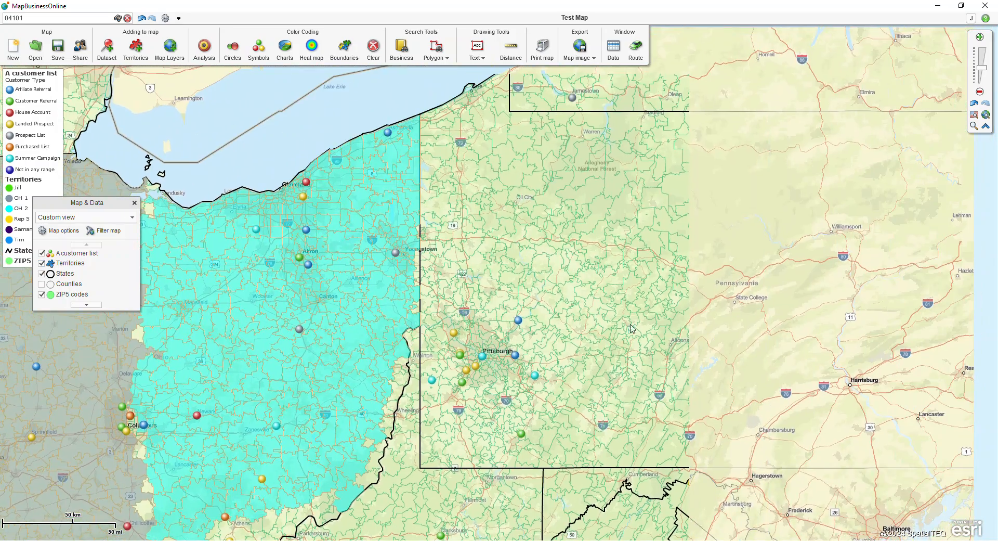
scroll(604, 339, down, 2)
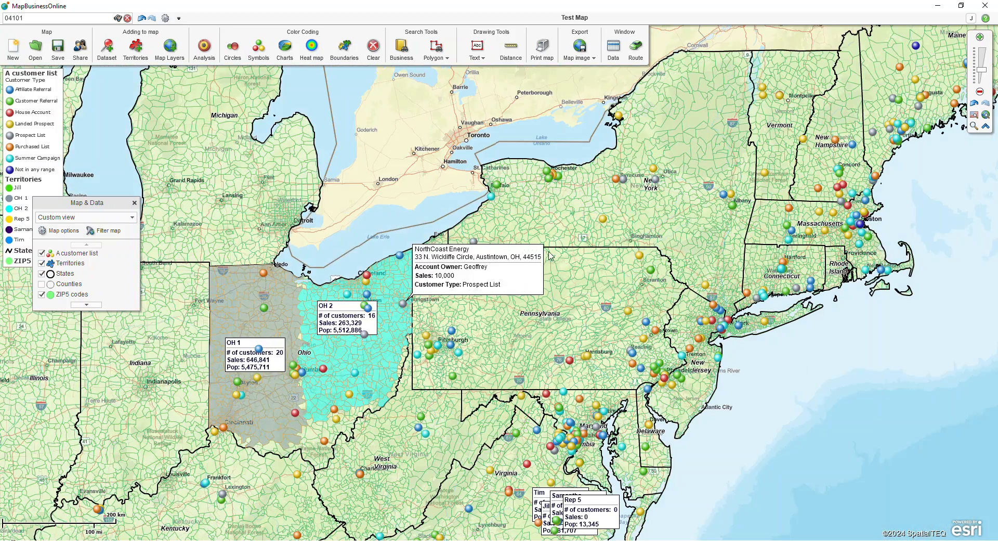
click(437, 55)
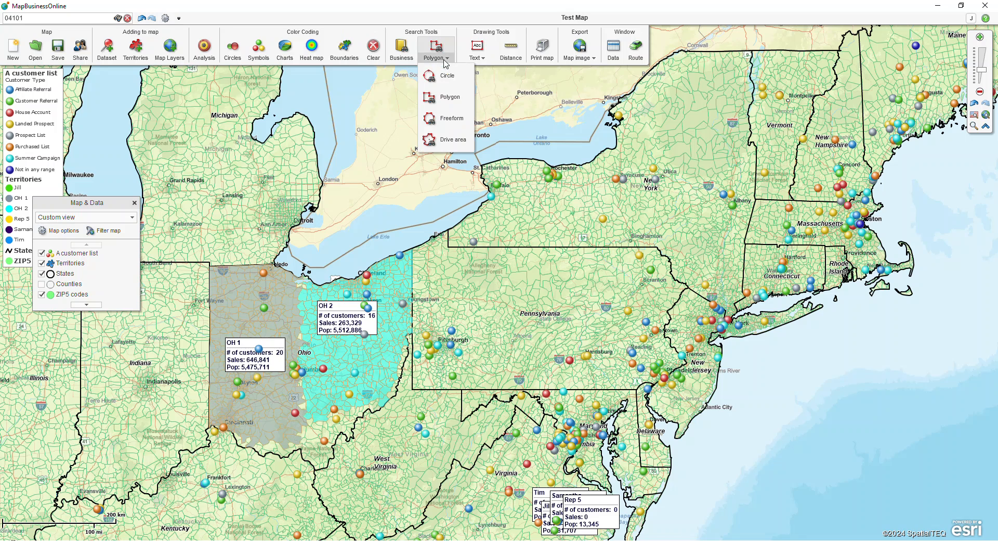
click(447, 125)
mouse_move(487, 146)
mouse_down()
mouse_move(422, 166)
mouse_move(417, 252)
mouse_move(613, 295)
mouse_move(544, 127)
mouse_move(492, 150)
mouse_up()
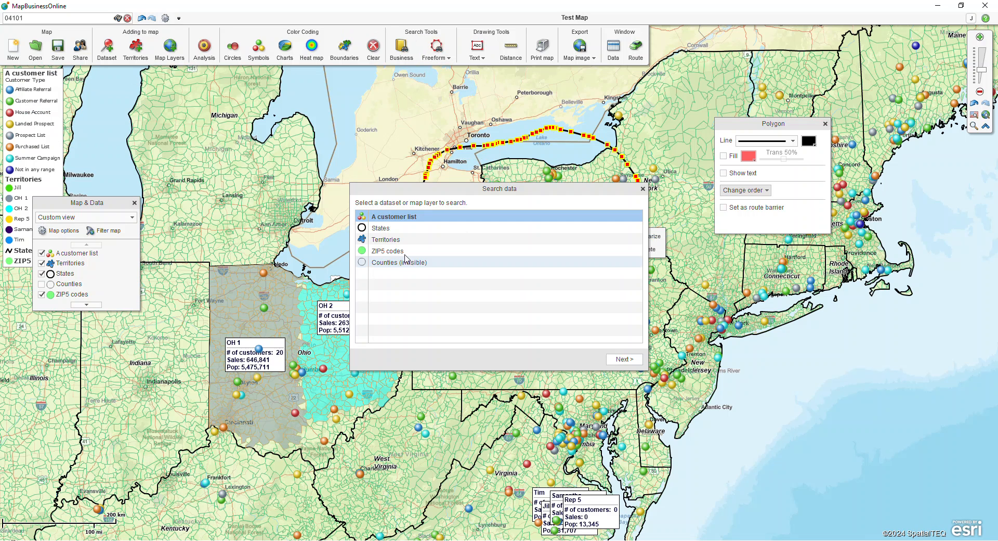
- Search the ZIP5 codes layer within the freeform area and create a new territory named PA NY
click(413, 250)
click(622, 359)
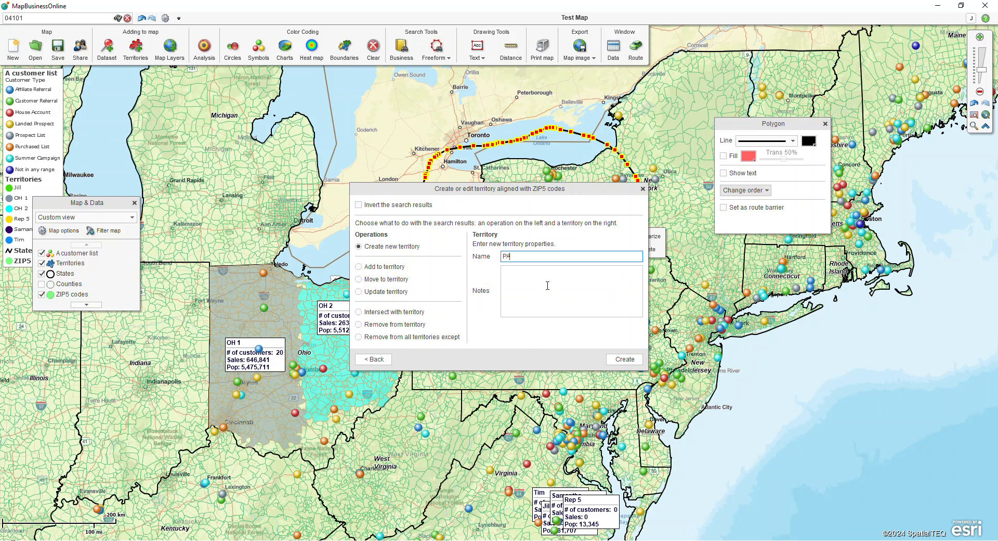
click(624, 359)
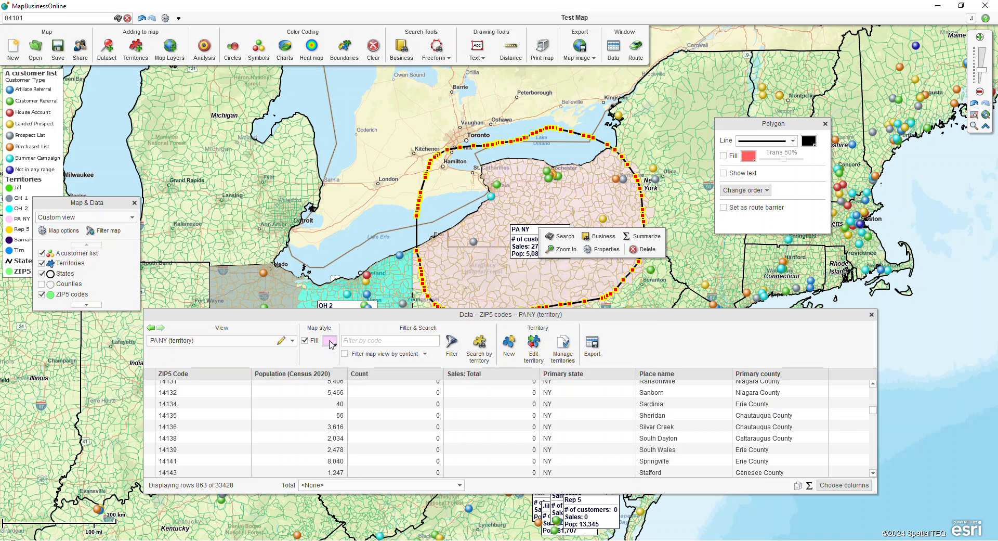
- Change the PA NY territory's fill to dark blue, close its data window and delete the freeform drawing
click(330, 342)
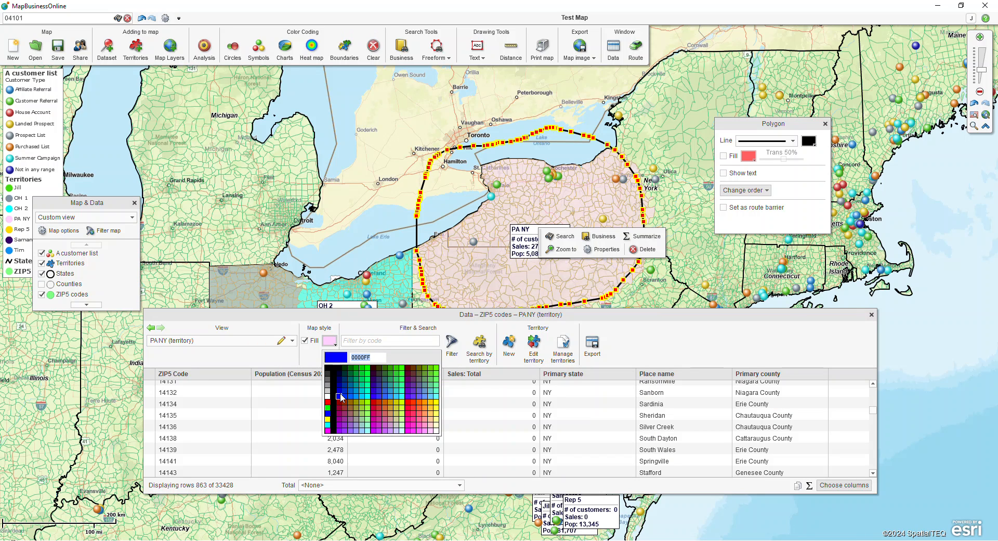
click(340, 395)
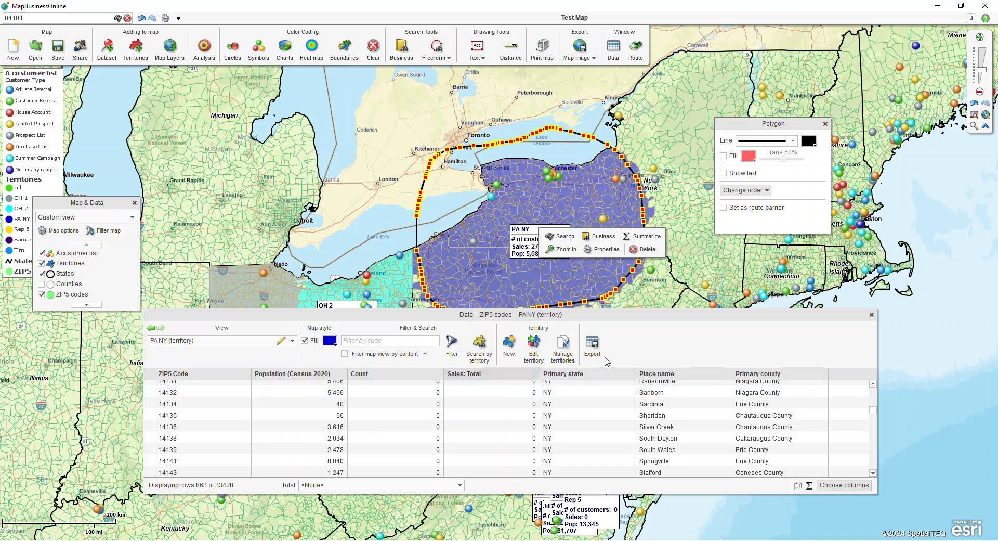
click(872, 315)
click(645, 249)
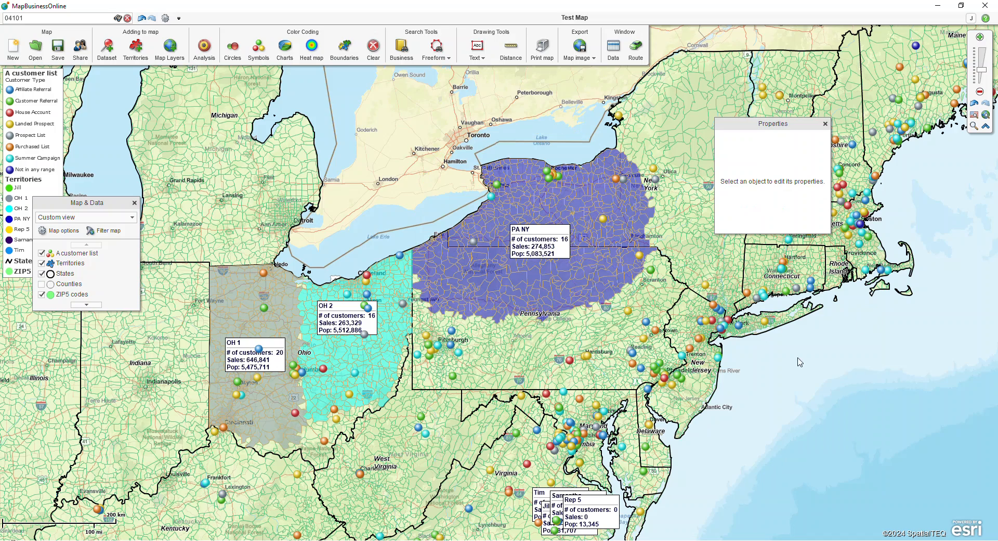
- Move the States layer above the Territories layer in the layer order and close the Properties window
mouse_move(480, 250)
key(ctrl)
key(ctrl)
key(ctrl)
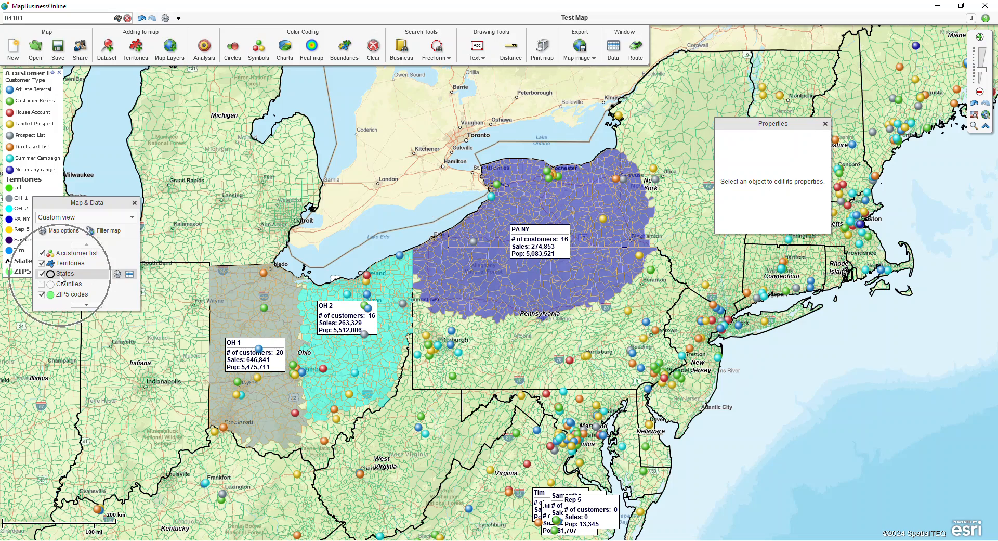
drag(60, 275, 62, 259)
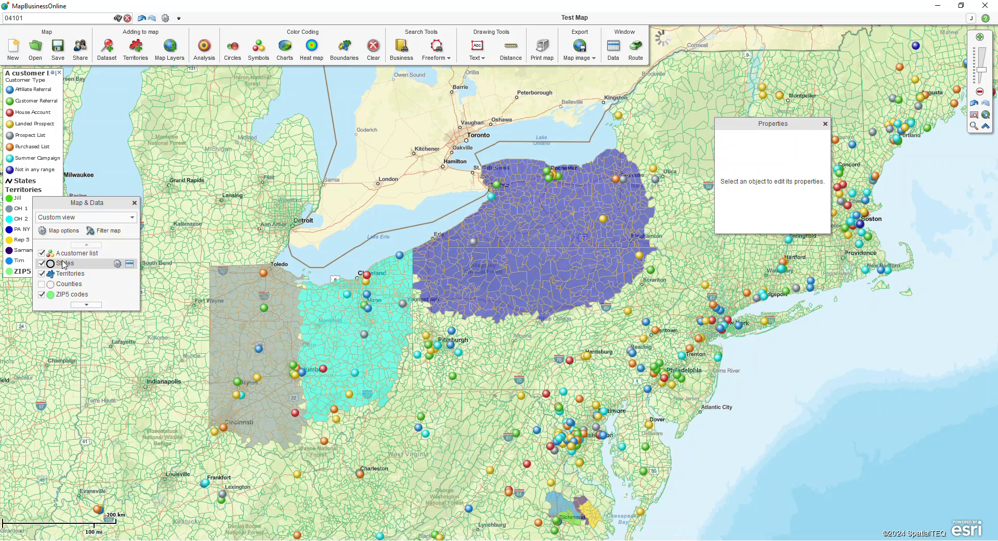
key(ctrl)
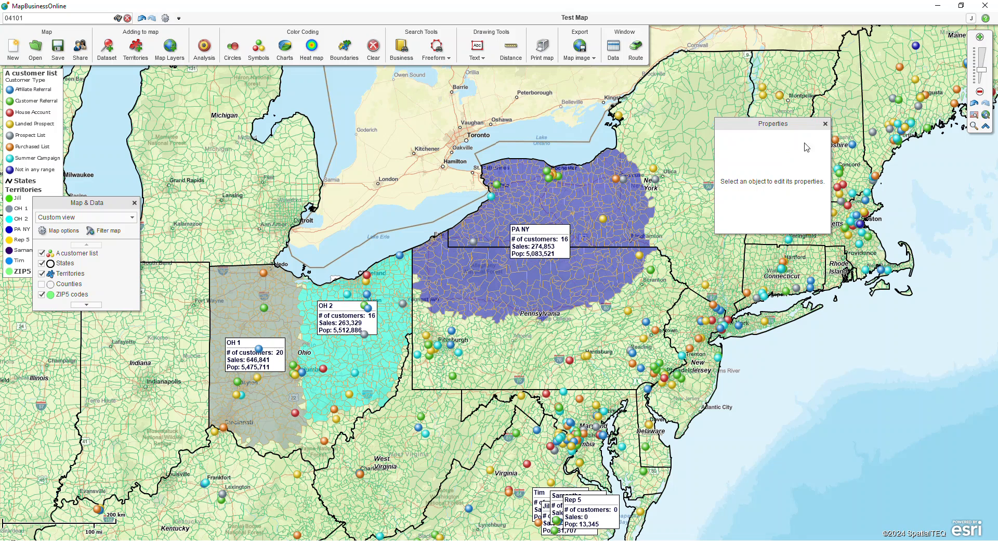
click(825, 124)
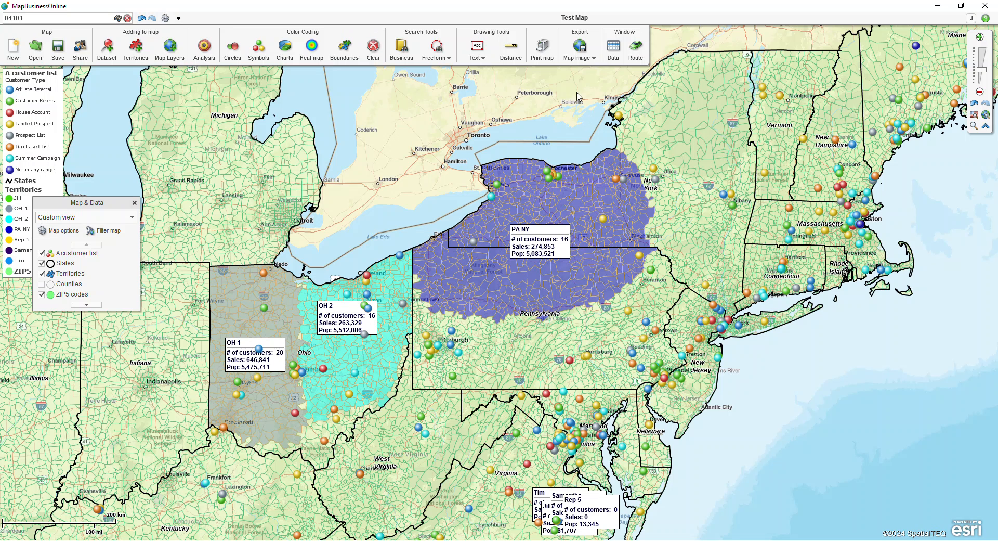
- Examine the map image export settings, close them without exporting and look at the other export types
click(580, 52)
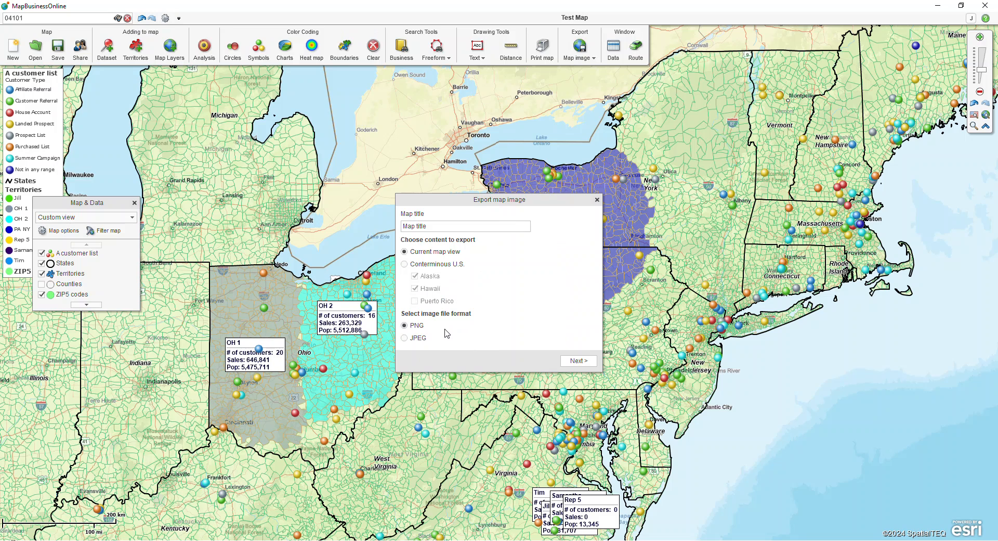
click(597, 200)
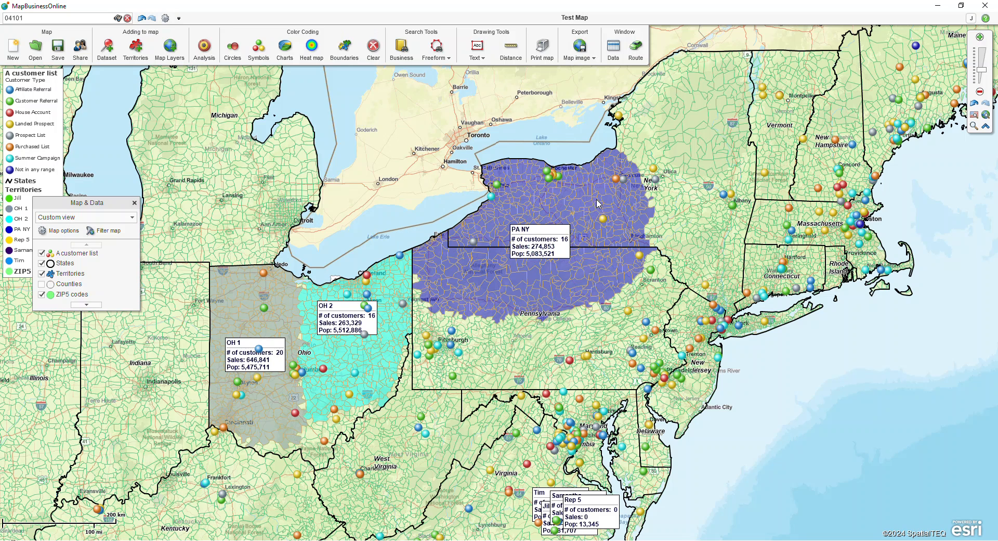
click(586, 59)
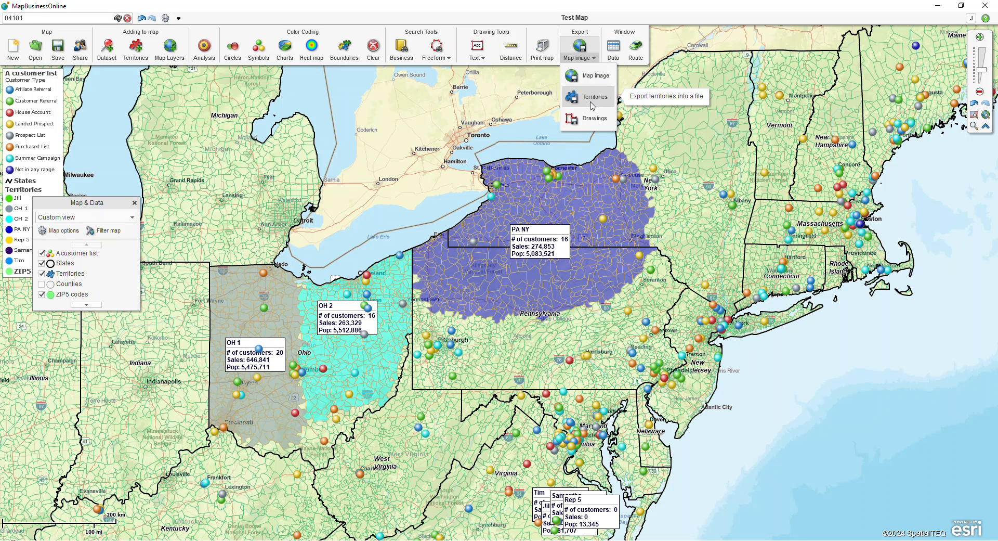
- Set up printing the map to a multi-page PDF with the legend in the Top-left corner
click(544, 49)
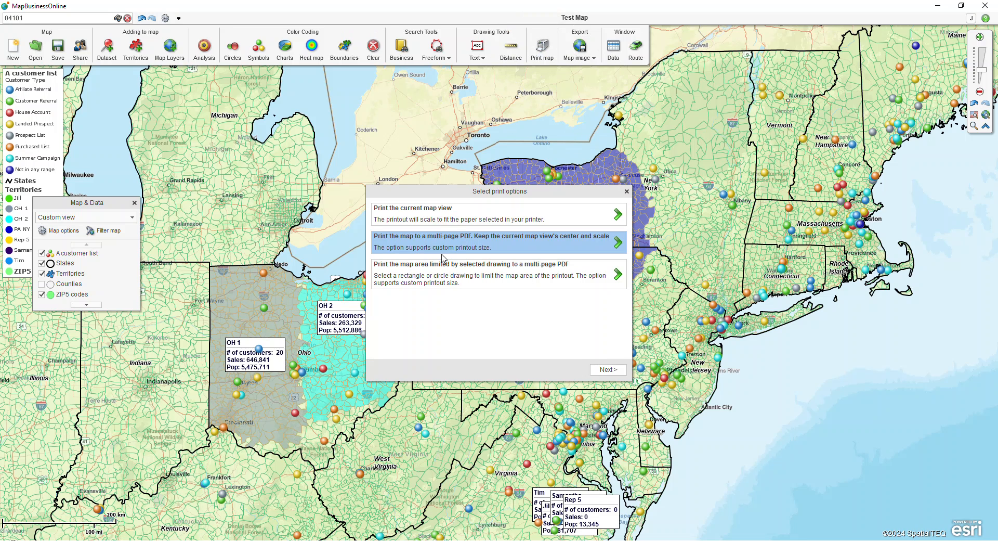
click(433, 219)
click(436, 251)
click(436, 250)
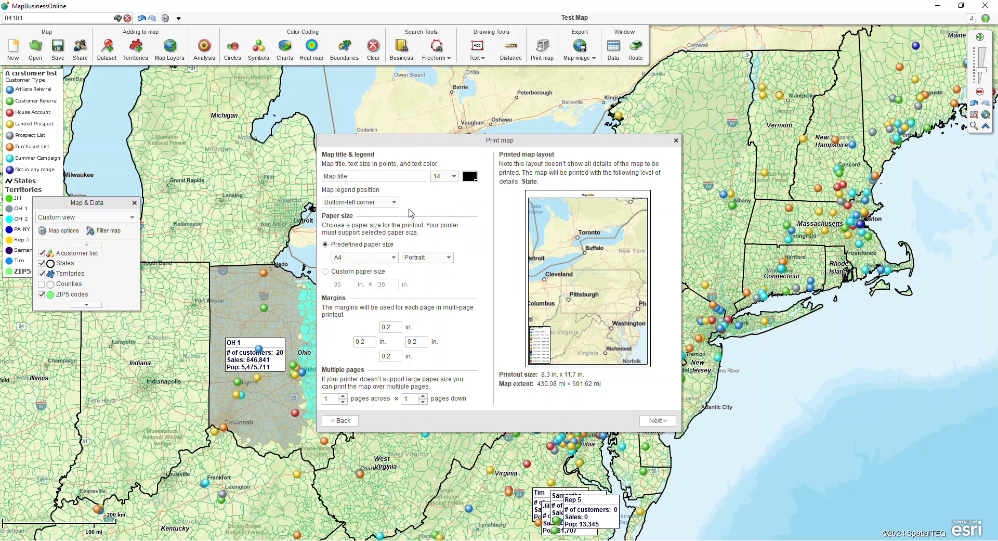
click(380, 176)
click(394, 203)
click(374, 225)
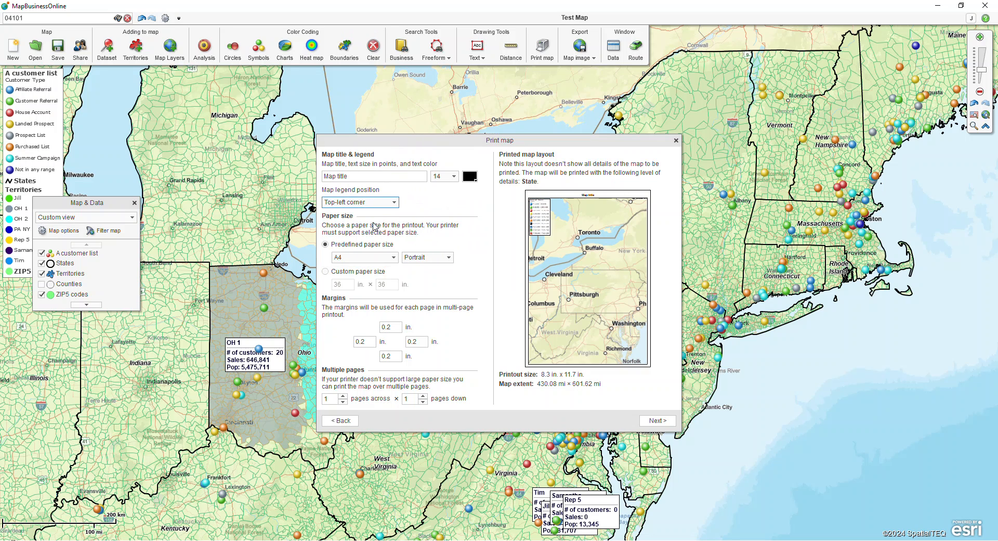
- Choose a custom paper size of 36 × 36 in. for the printout and close the print settings without printing
click(365, 259)
click(326, 271)
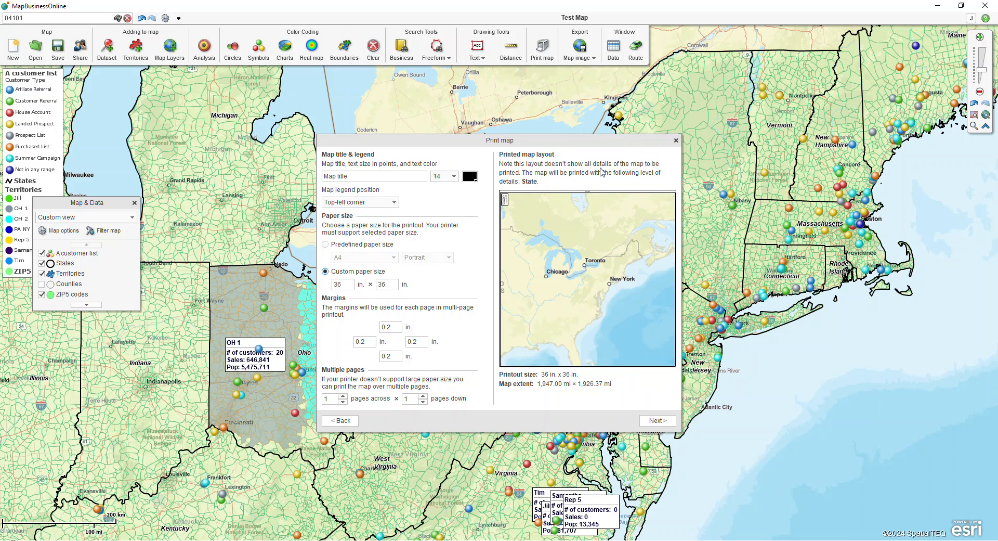
click(675, 141)
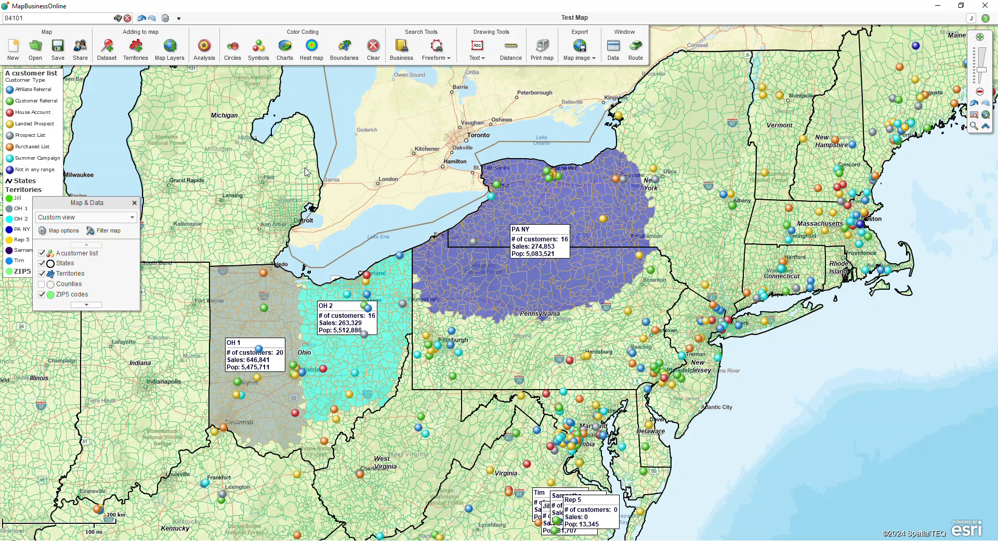
- Save the map and enable public sharing for it
key(ctrl)
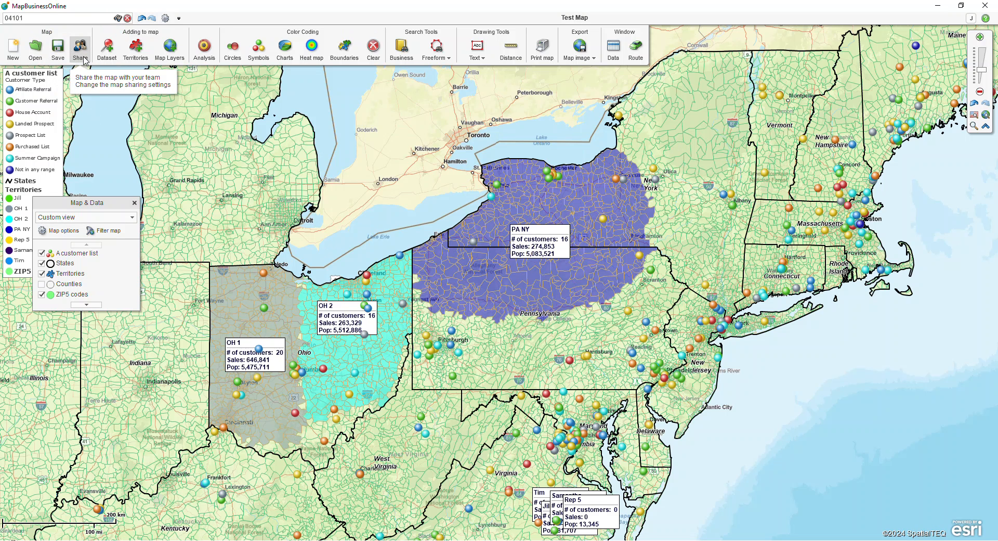
click(58, 50)
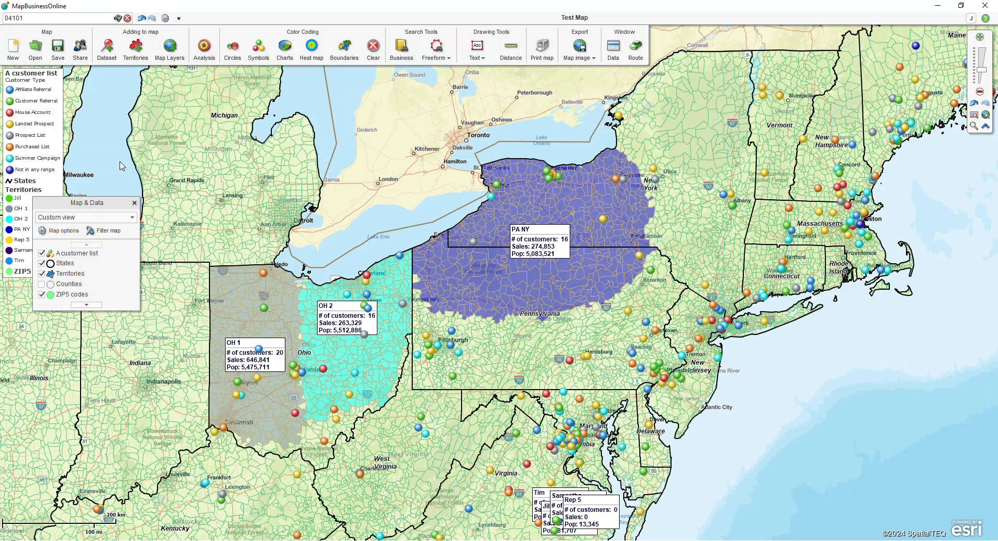
click(82, 54)
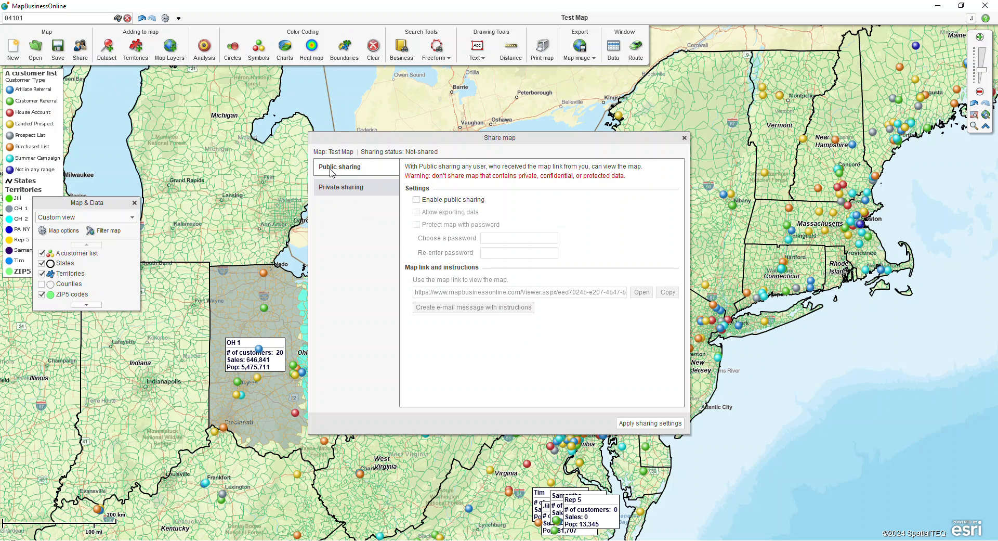
click(416, 200)
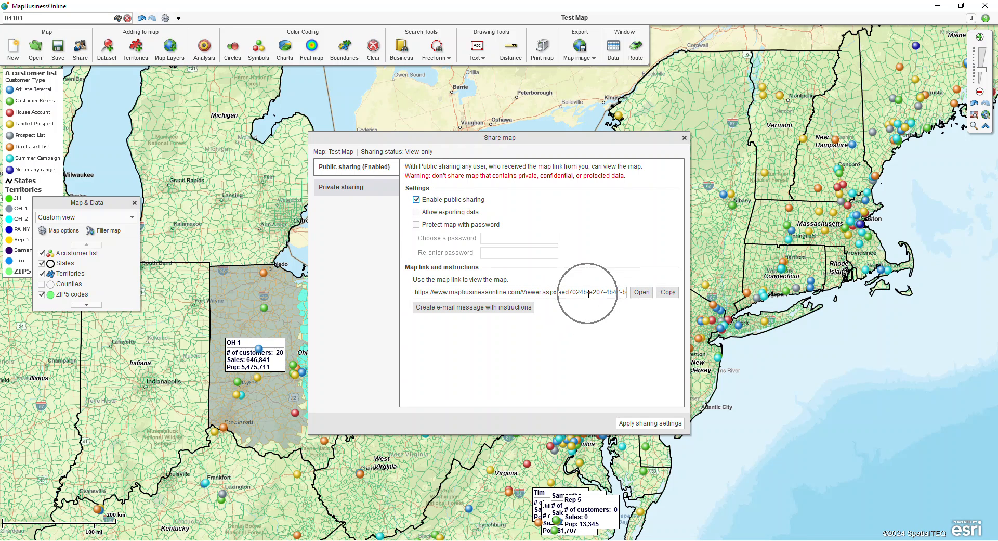
- Copy the public map link and apply the sharing settings
click(663, 294)
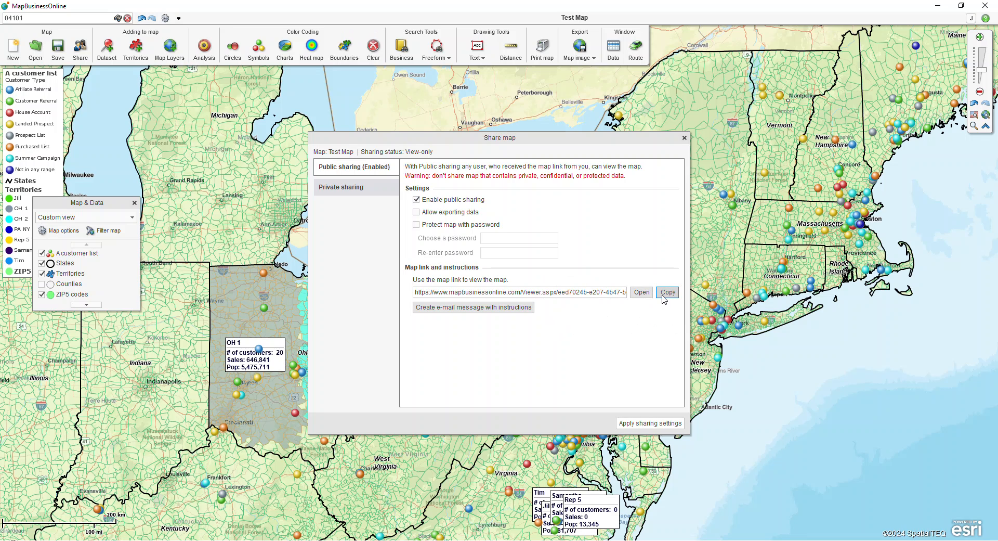
click(649, 424)
click(650, 423)
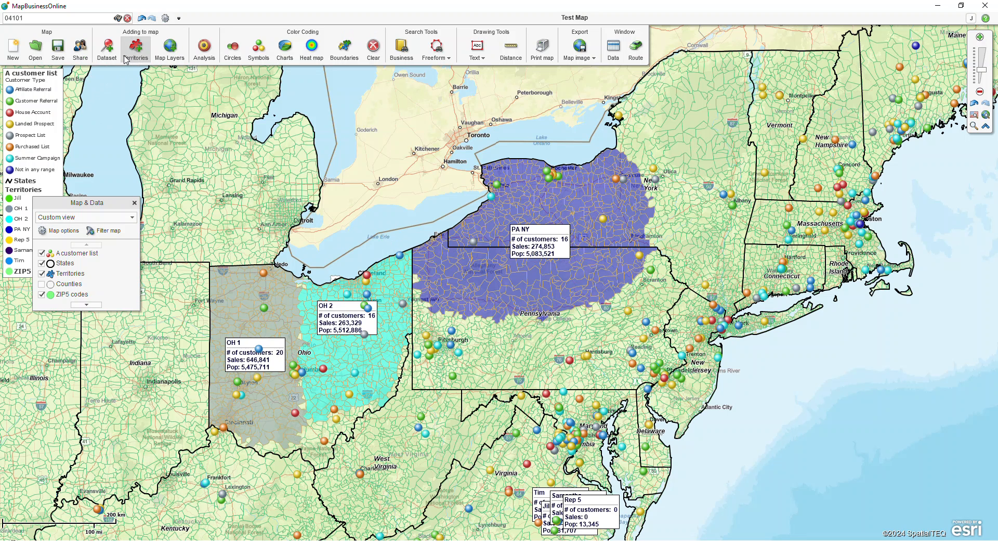
- Switch the search tool from Freeform to Circle and draw a circle with a radius of about 30 mi near Rochester, New York
click(437, 52)
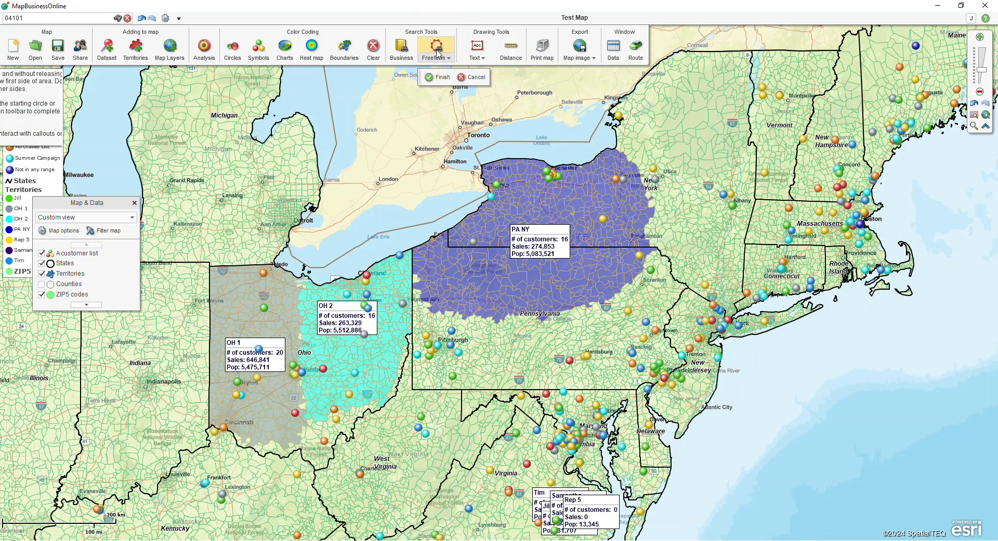
click(437, 58)
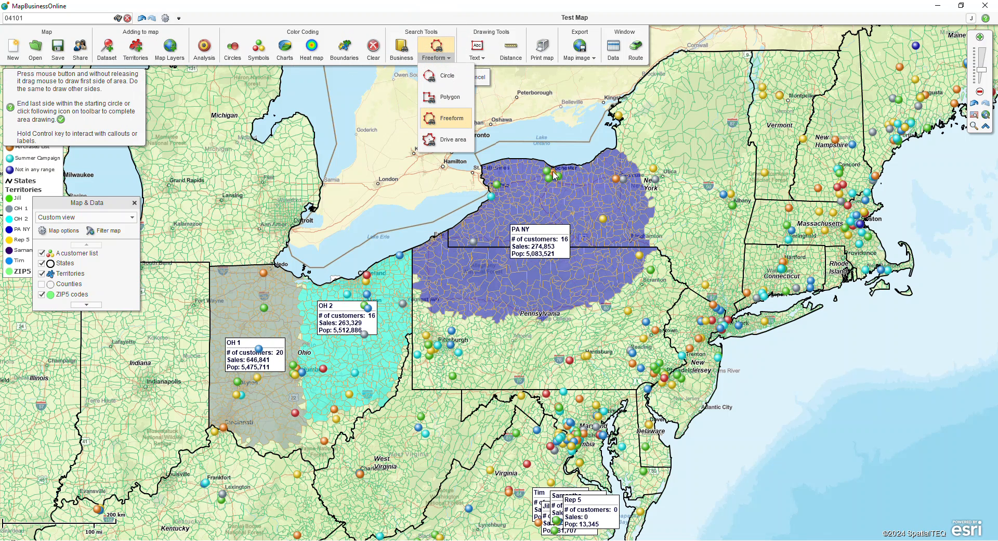
click(439, 76)
drag(542, 167, 559, 190)
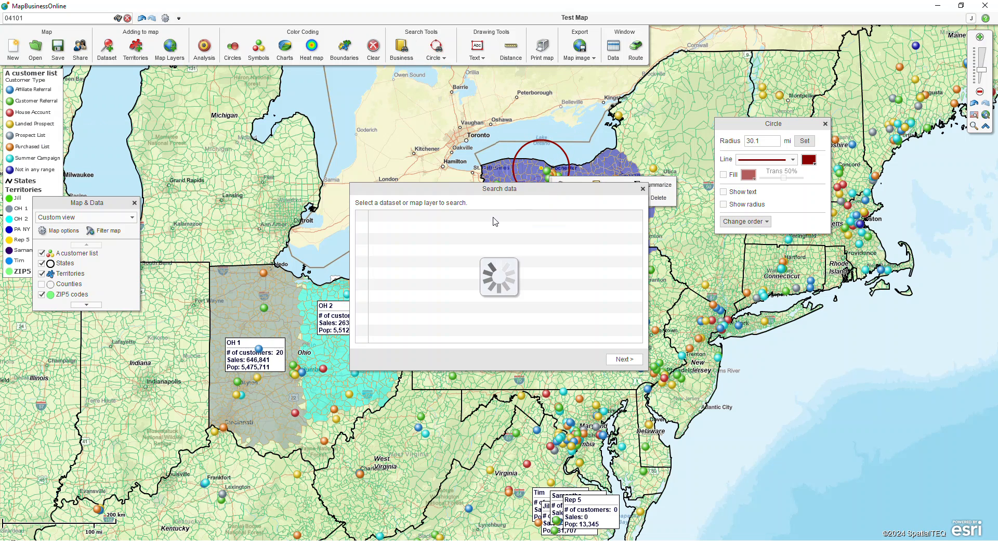
- Search the customer list within the drawn circle and save the results as a new marketing list named "Today's Customers"
click(408, 229)
click(613, 359)
click(504, 256)
text(Today's Custo)
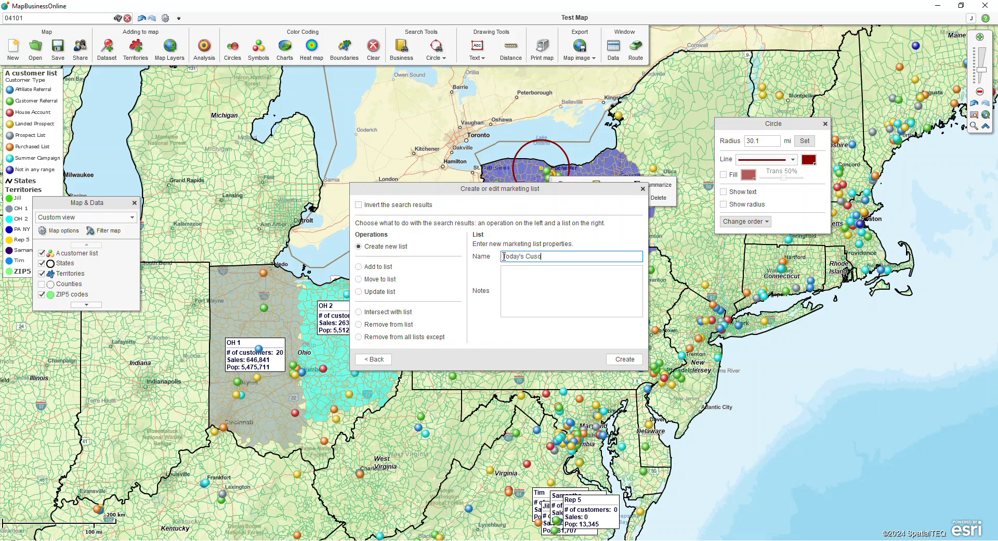
text(mers)
click(625, 359)
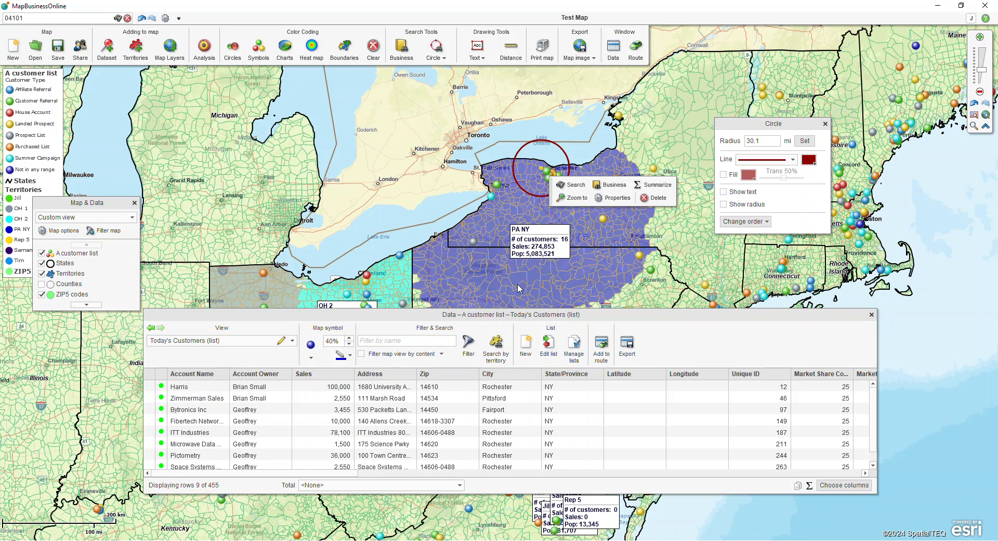
- Close the data window and the circle's properties window
click(293, 342)
click(872, 317)
click(872, 316)
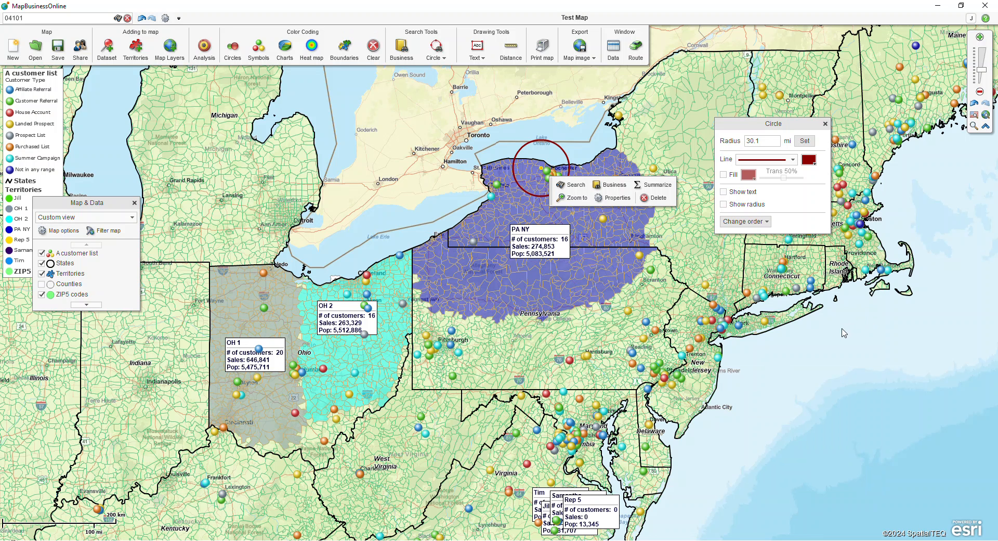
click(825, 124)
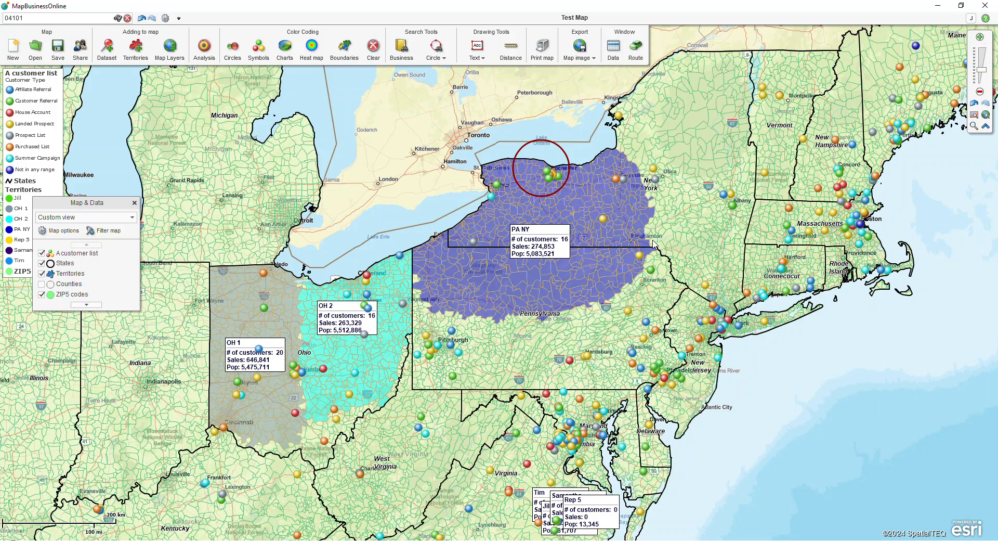
- Reopen the data window, make it taller, and display the ZIP code table of the OH 2 territory
key(ctrl)
key(ctrl)
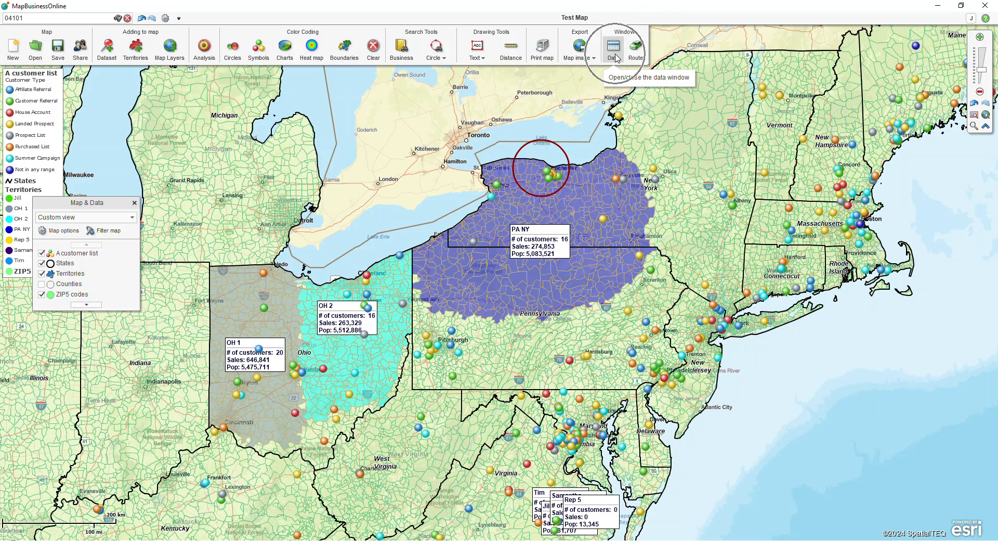
click(613, 50)
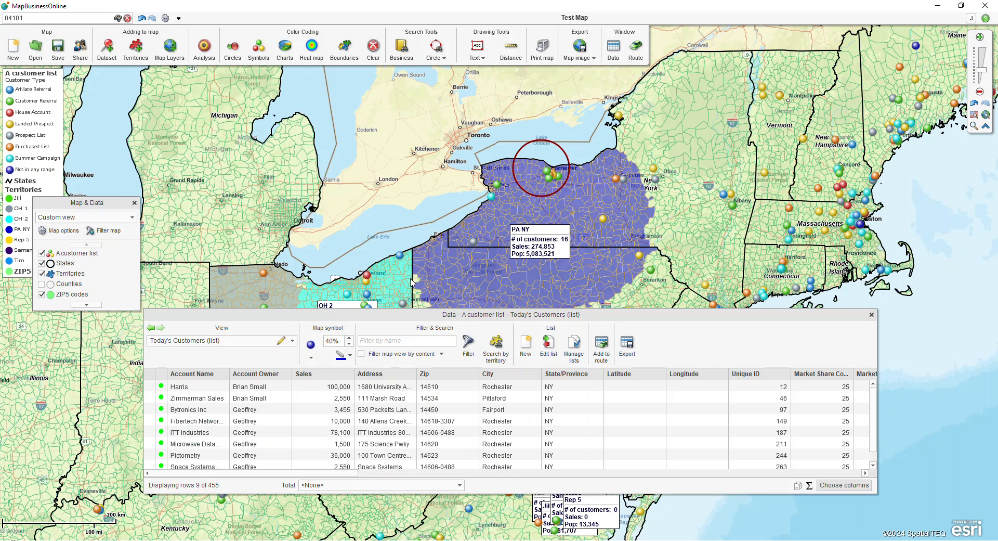
drag(296, 309, 296, 206)
click(293, 237)
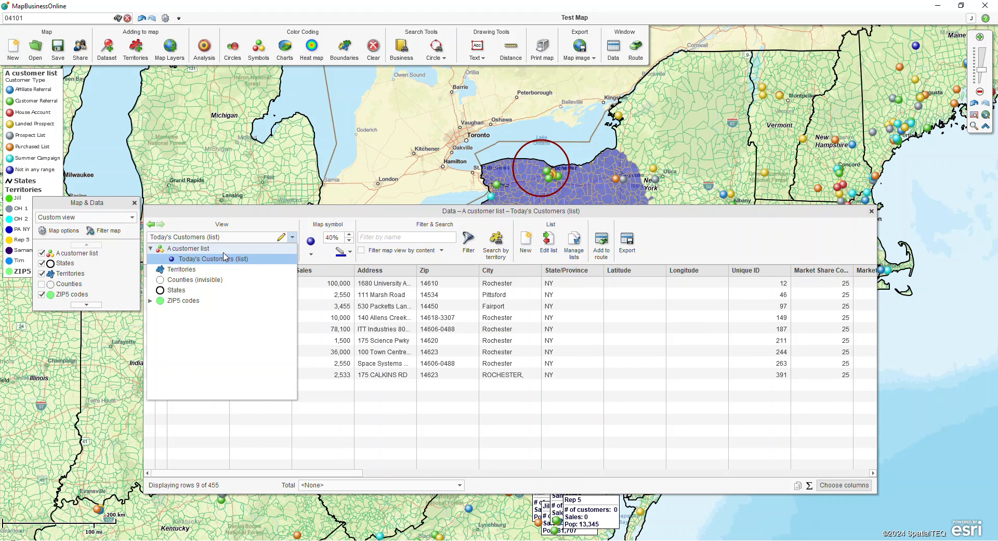
key(ctrl)
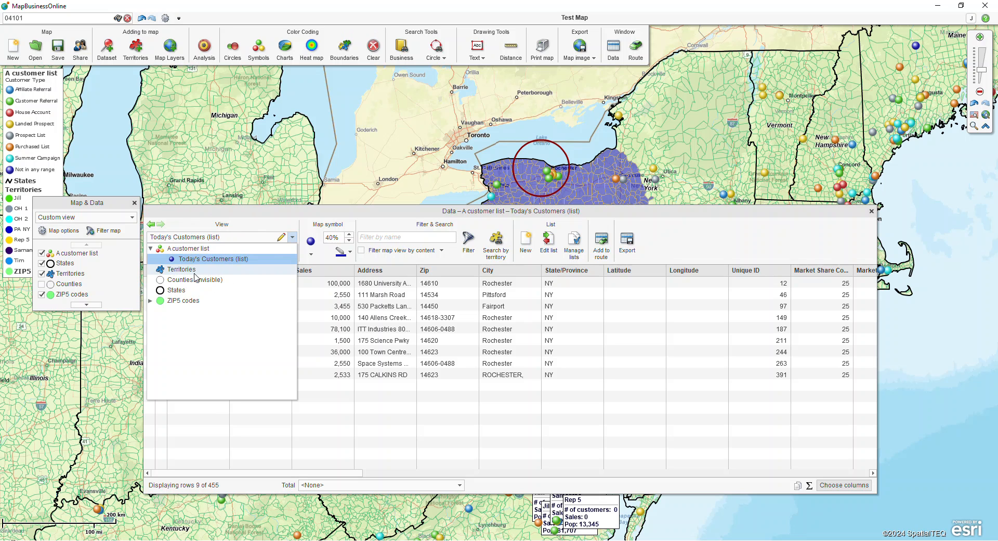
key(ctrl)
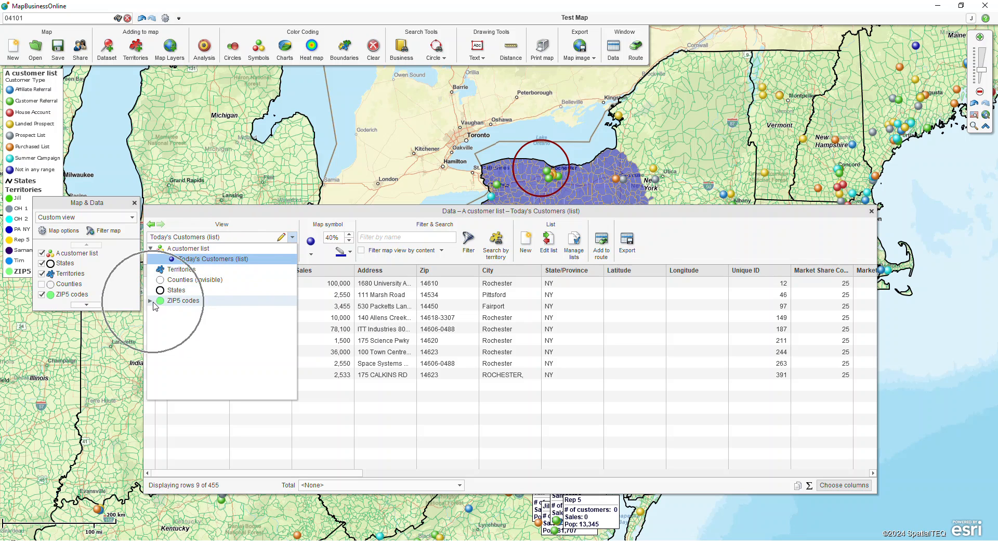
click(150, 301)
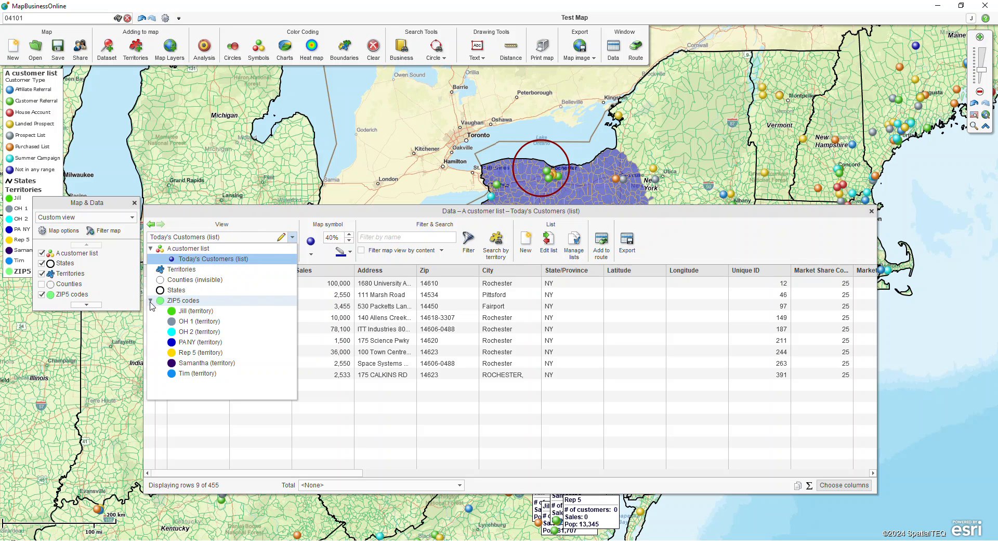
click(206, 333)
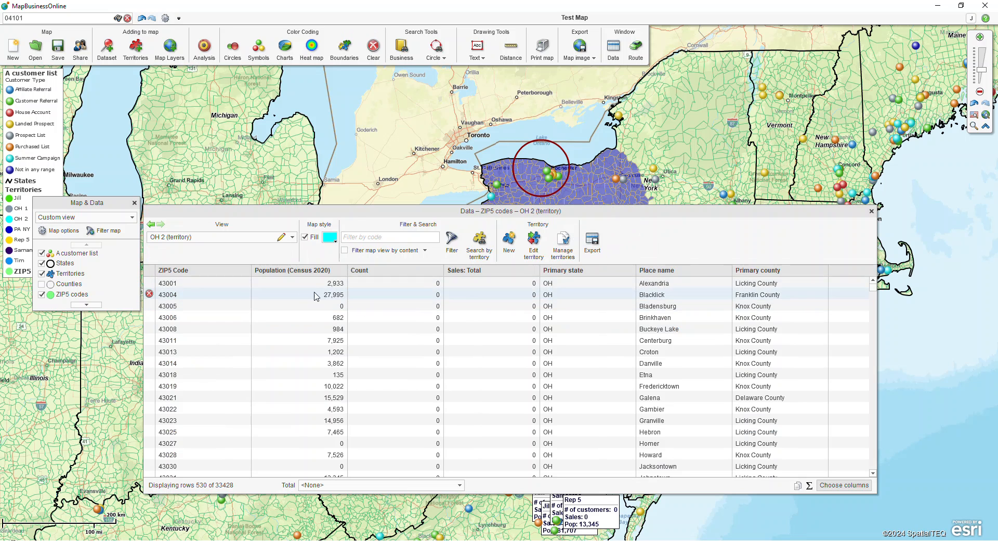
- Show the full ZIP5 codes table, try export options for point-only ZIP codes and territory-assigned records, and close without exporting
click(294, 238)
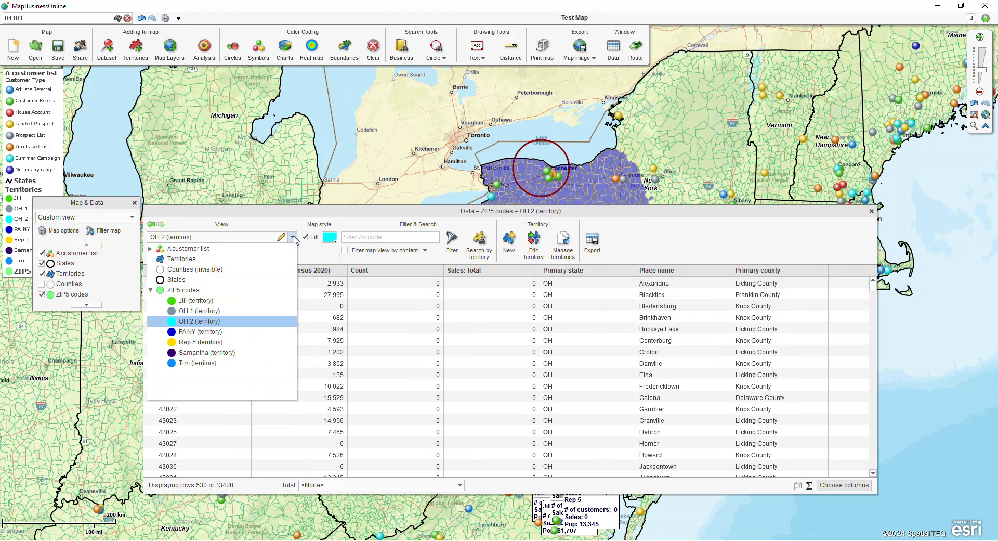
click(195, 291)
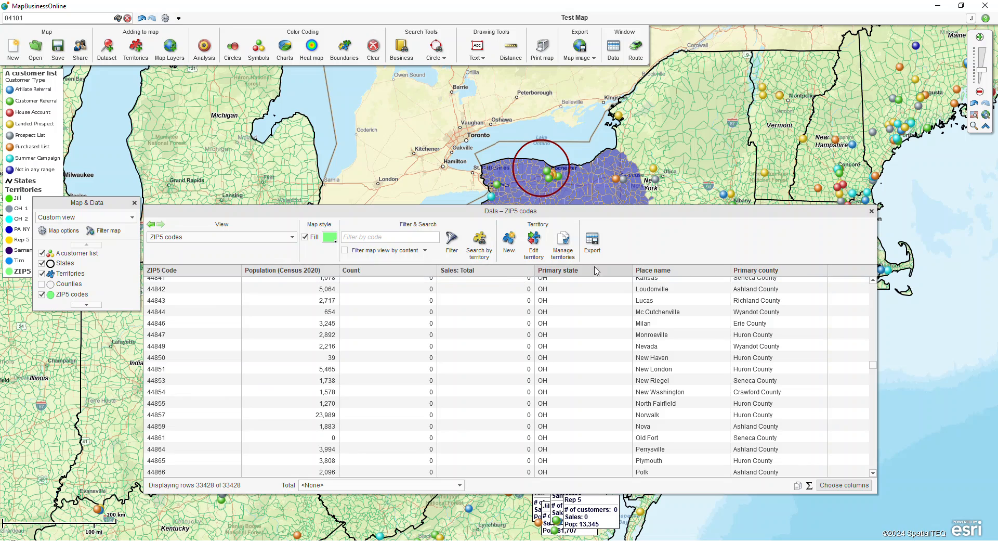
click(593, 244)
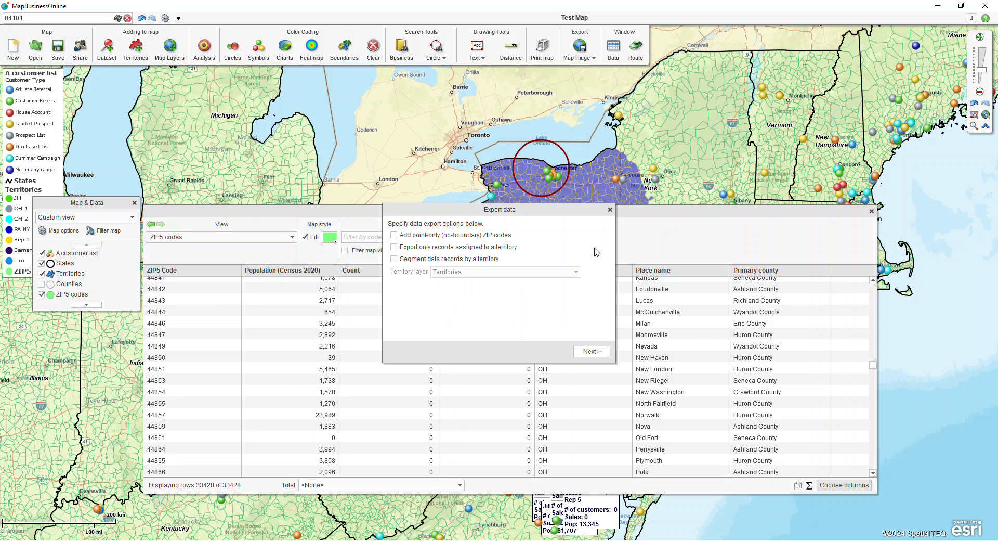
click(396, 247)
click(394, 235)
click(590, 187)
click(395, 235)
click(394, 247)
click(610, 209)
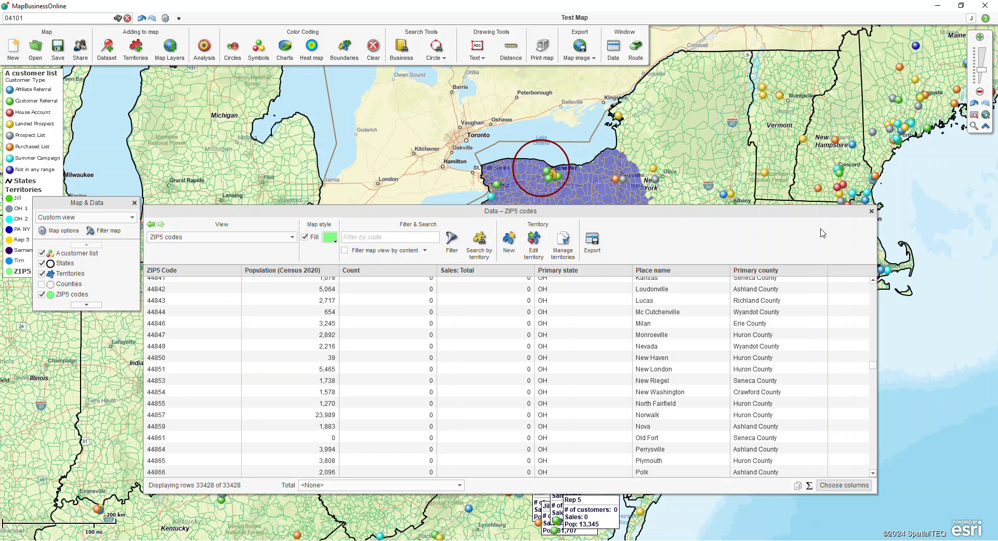
click(872, 211)
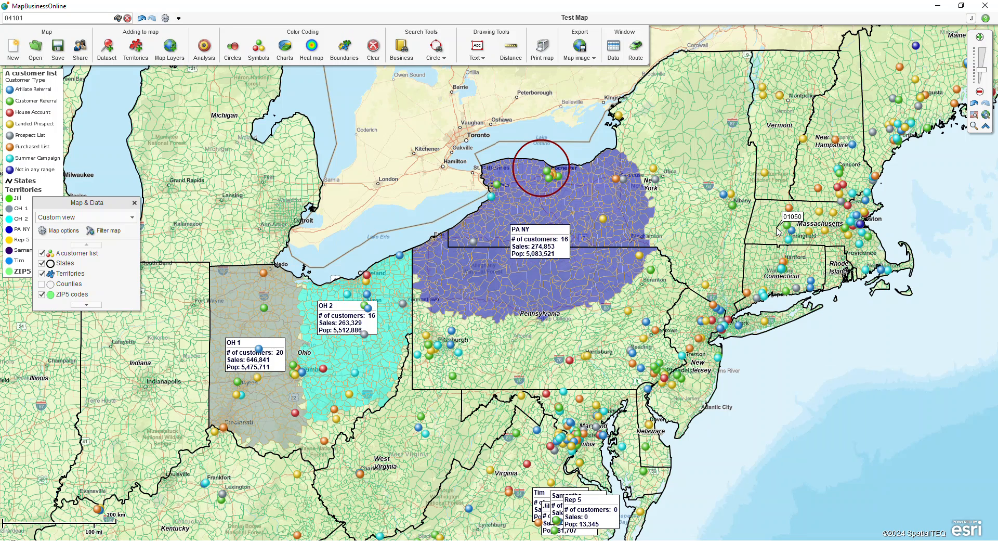
- Open the online help in the browser and look through the article on plotting data from Microsoft Excel
click(985, 19)
click(936, 29)
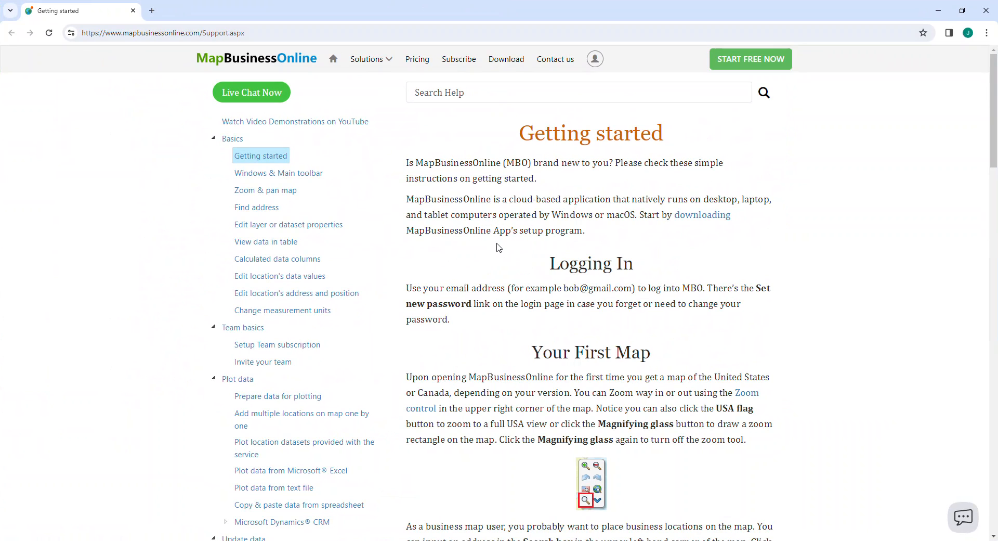
scroll(499, 247, down, 2)
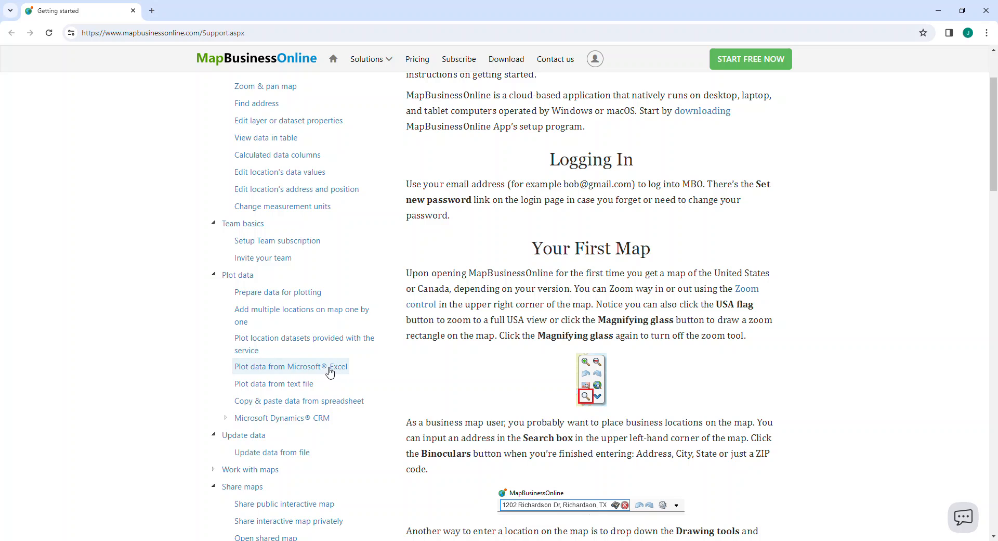
click(329, 367)
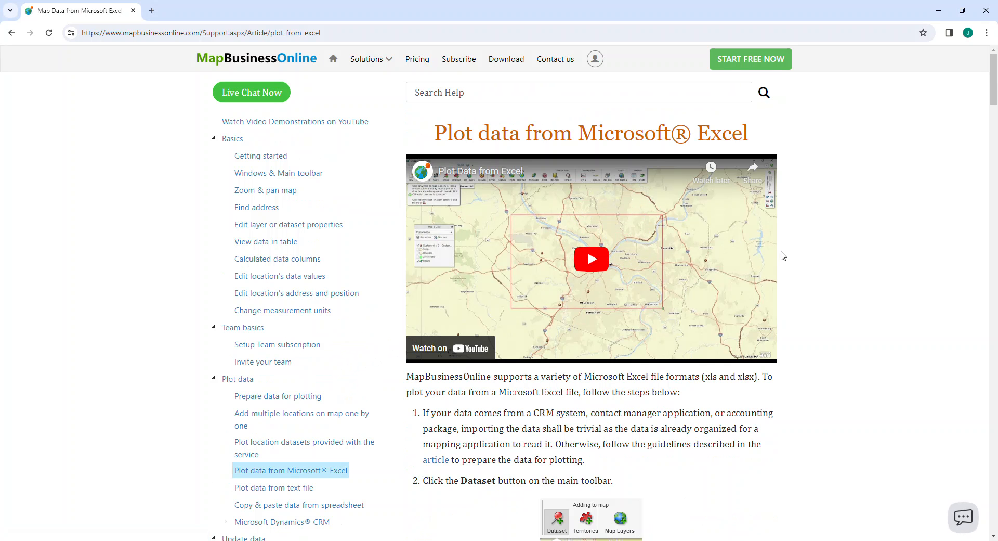
scroll(828, 258, down, 1)
scroll(828, 258, down, 20)
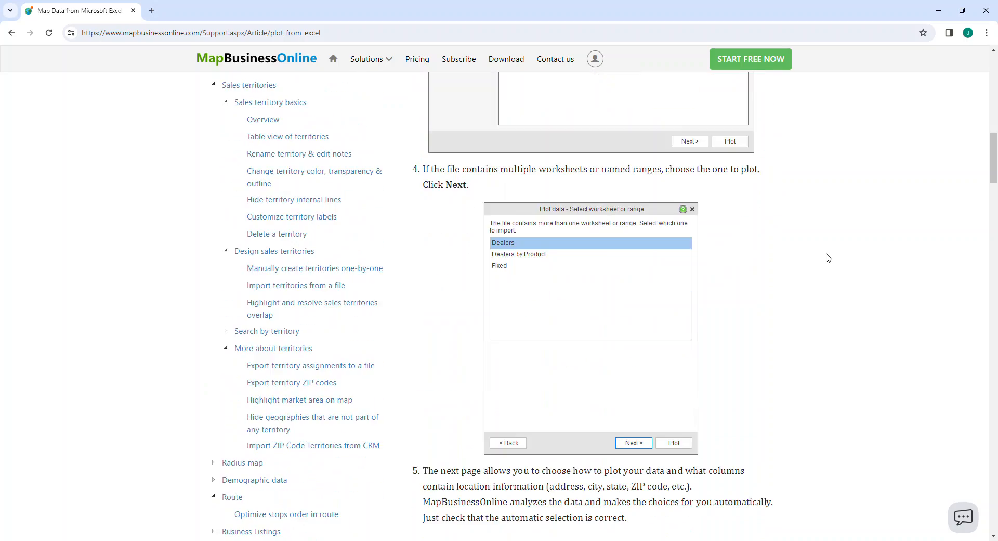
scroll(828, 258, down, 20)
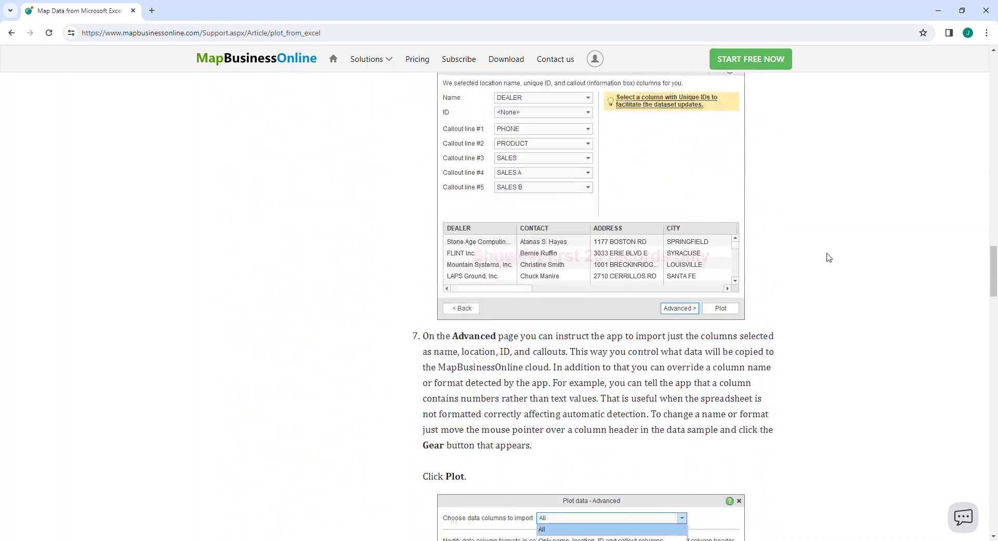
scroll(829, 258, up, 20)
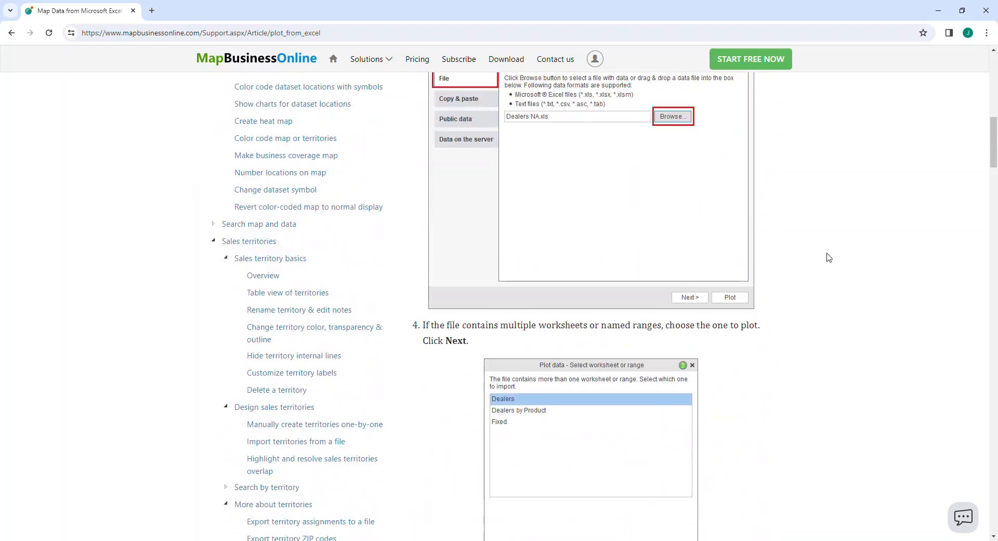
scroll(828, 258, up, 3)
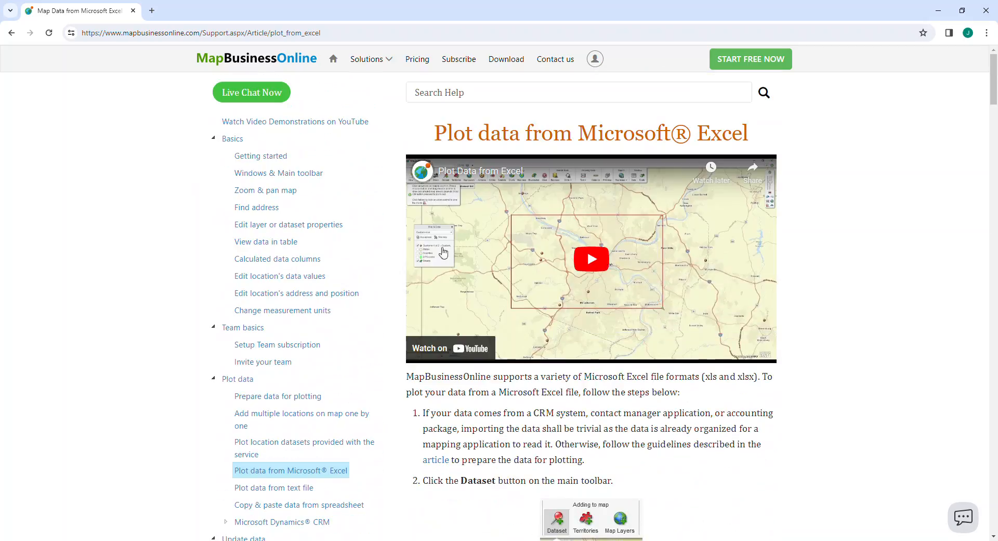
- Browse the MapBusinessOnline video demonstrations on YouTube and return to the map in MapBusinessOnline
click(286, 125)
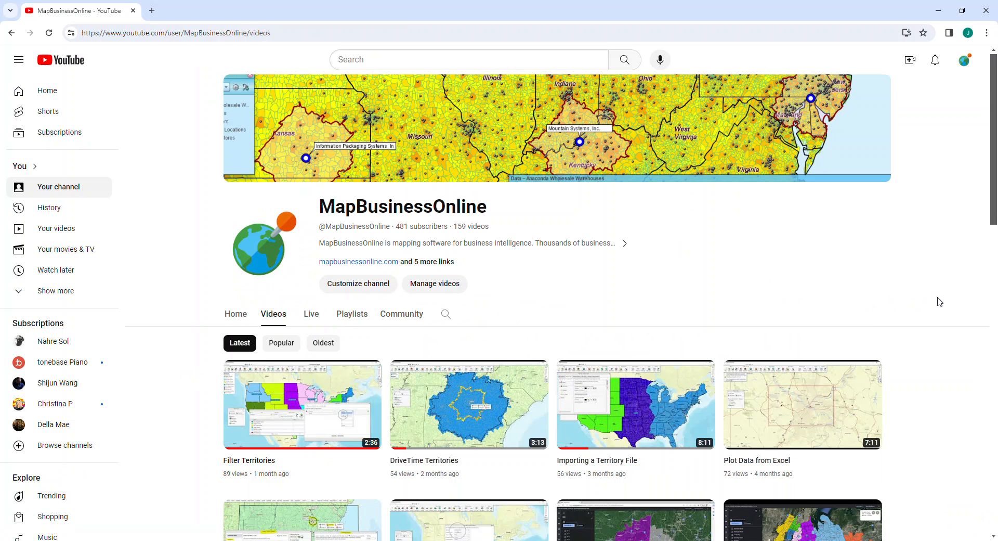
scroll(938, 299, down, 3)
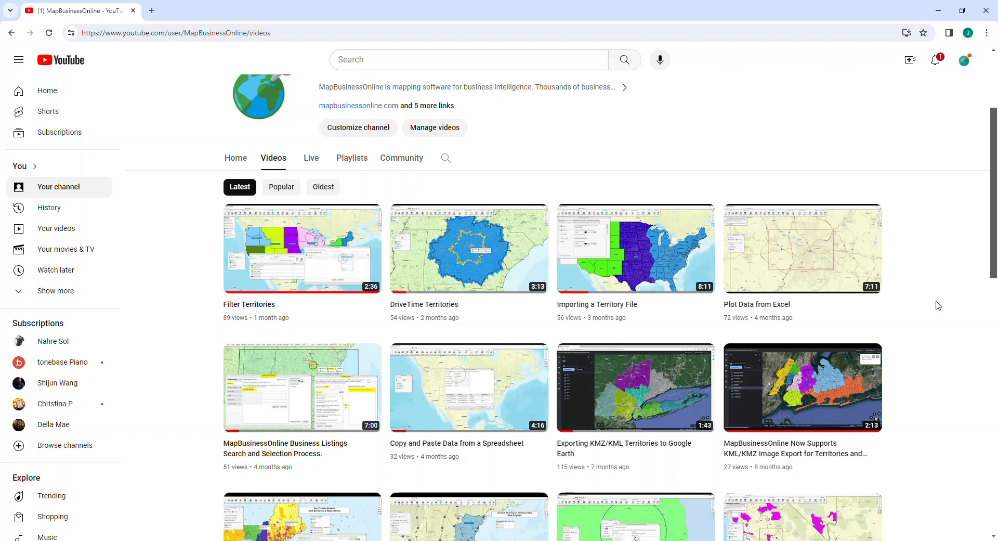
scroll(933, 308, down, 1)
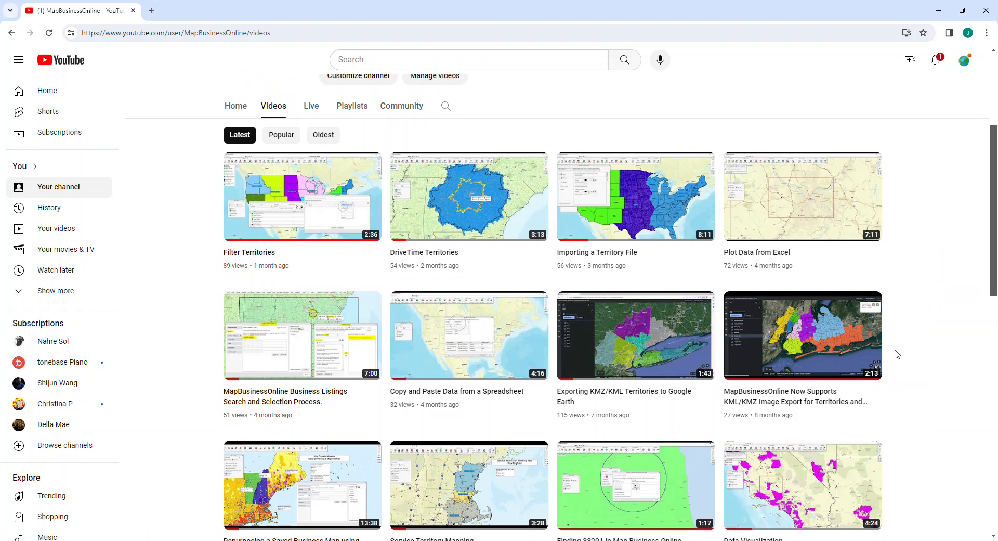
scroll(897, 355, down, 4)
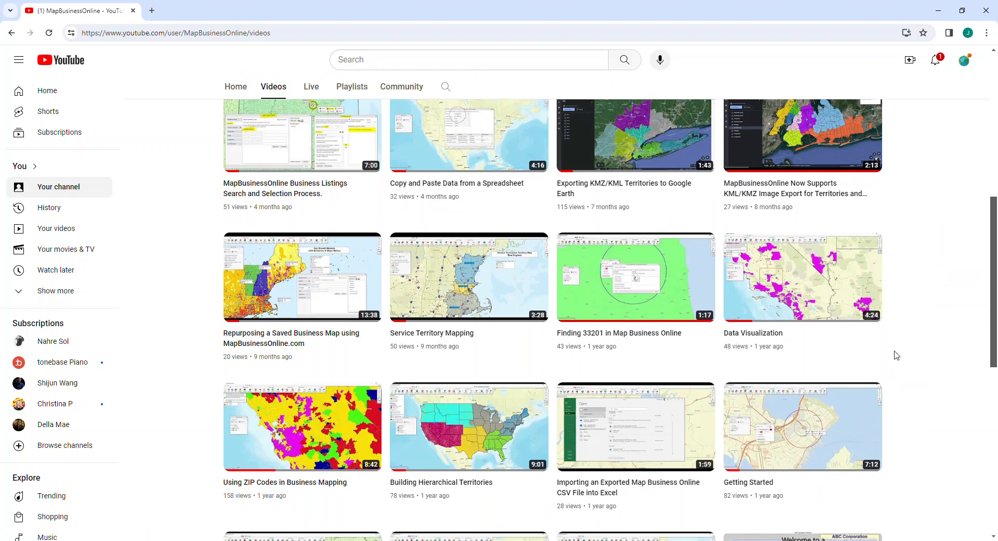
scroll(896, 355, up, 6)
drag(903, 10, 997, 172)
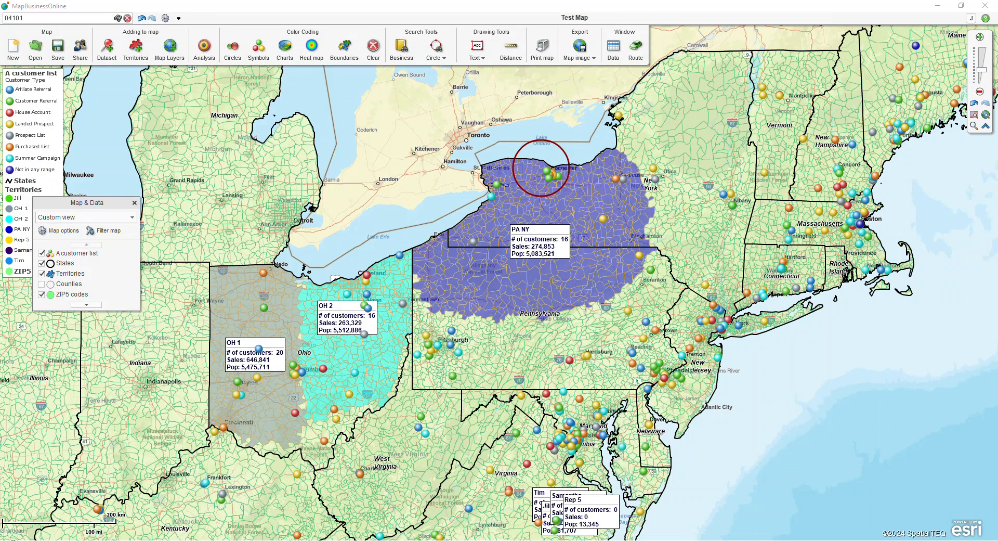